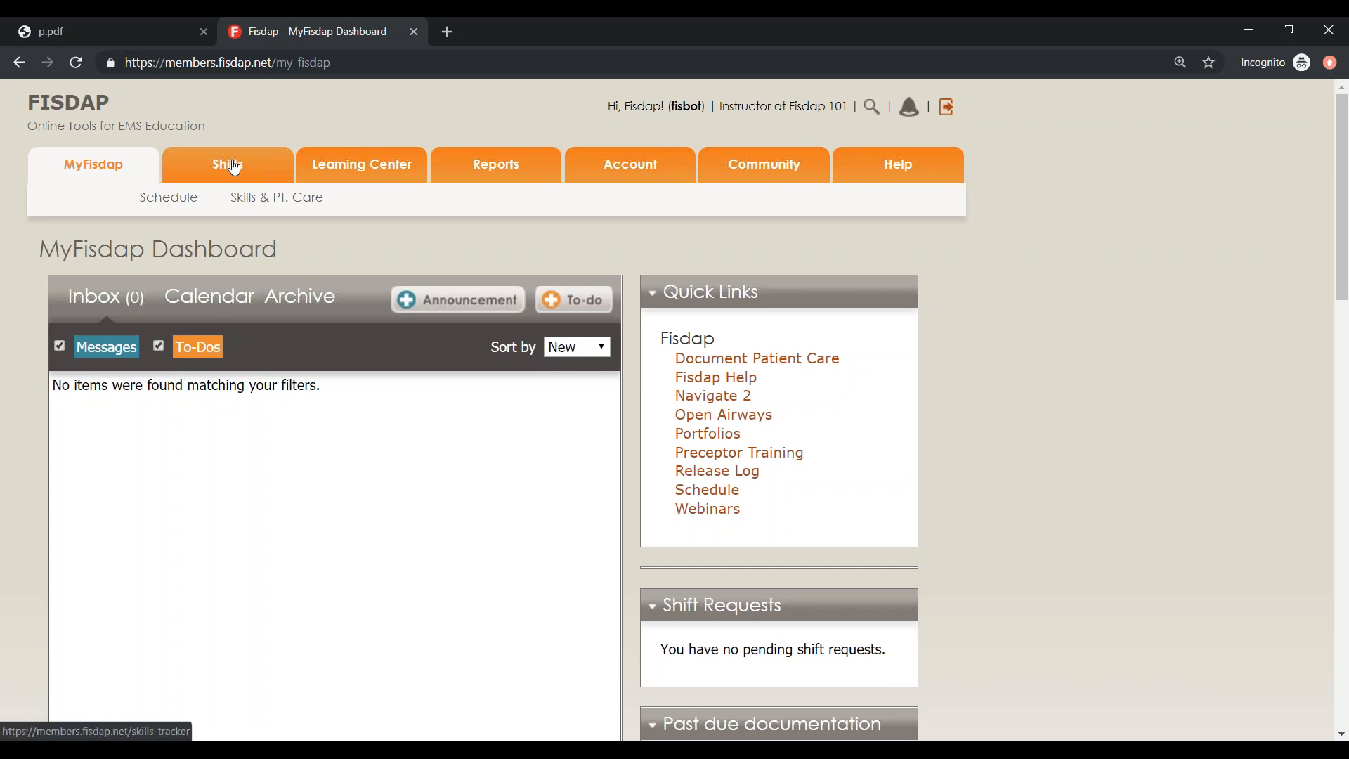
- Open the Skills Tracker settings through Skills & Patient Care, and again through the account page's program settings
{"action": "left_click", "coordinate": [250, 199]}
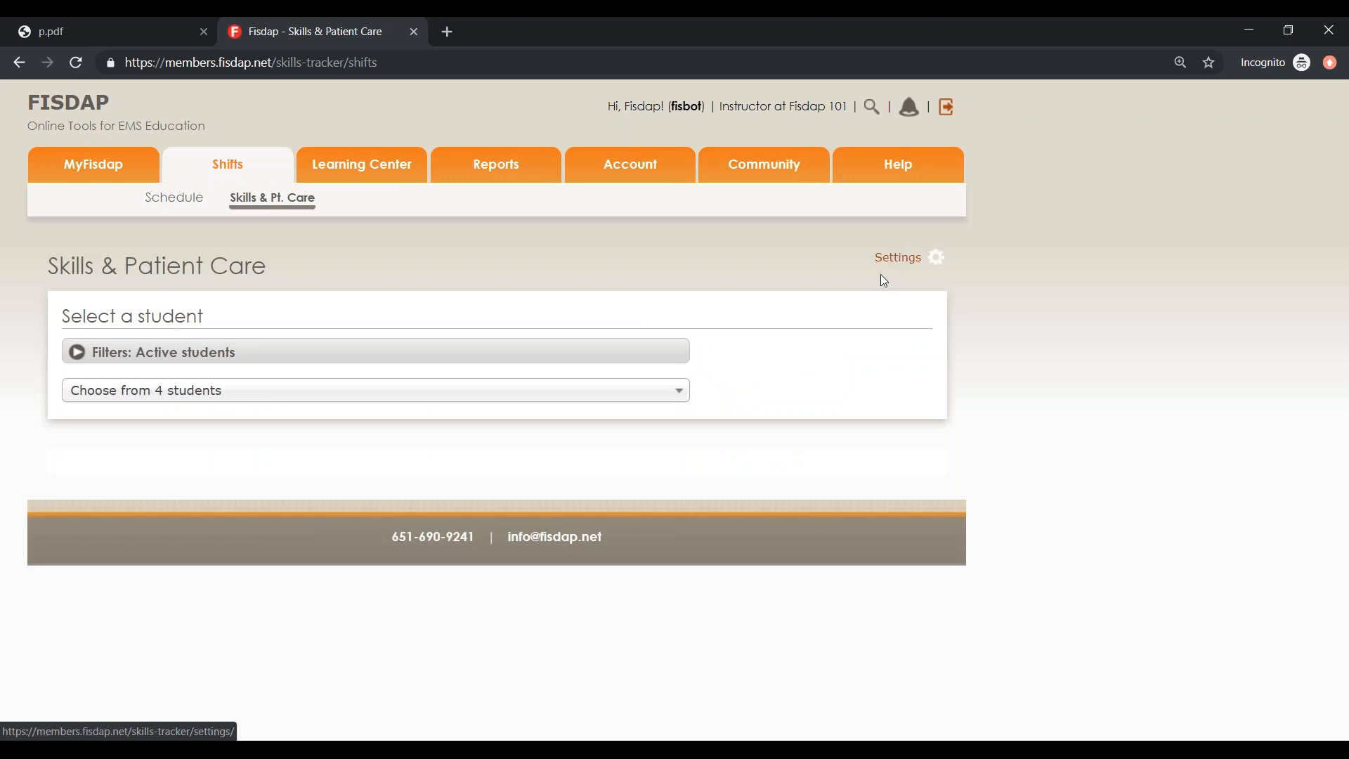
{"action": "left_click", "coordinate": [890, 260]}
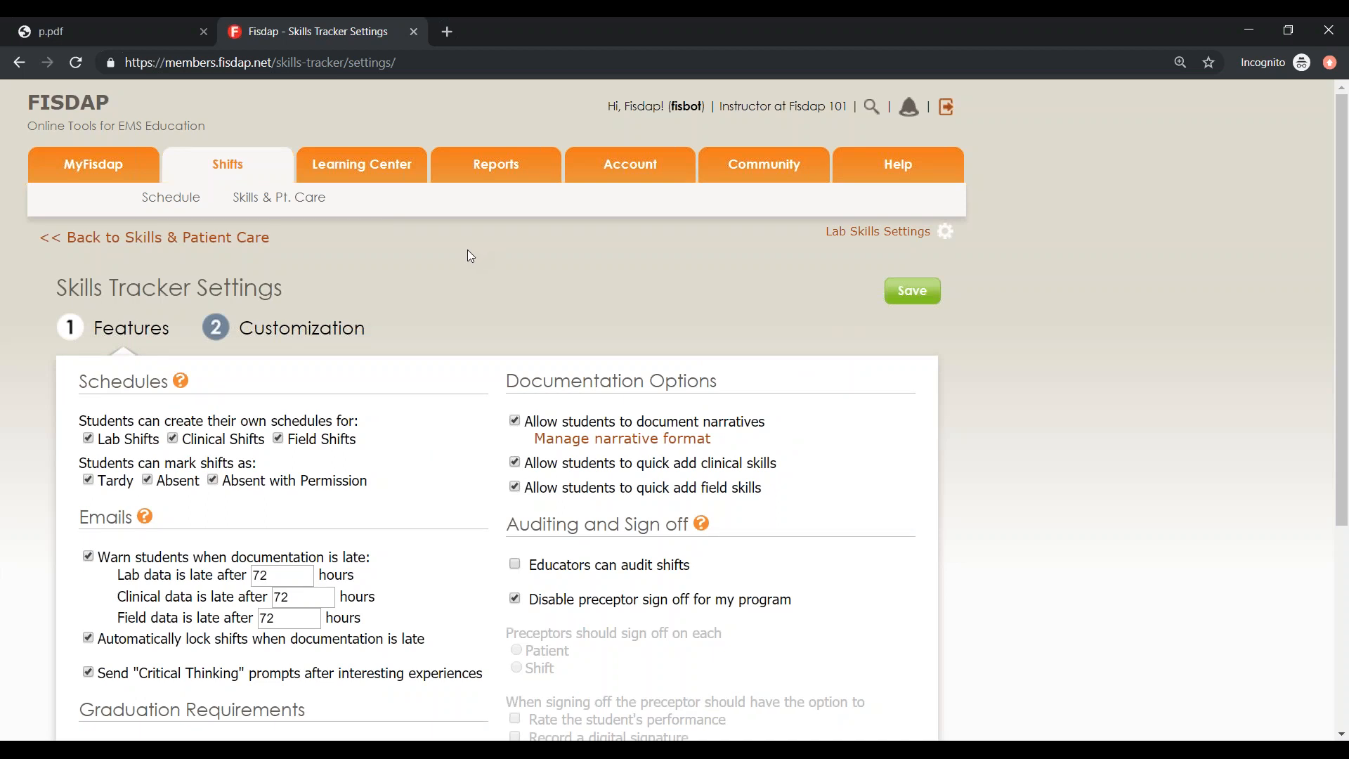
{"action": "left_click", "coordinate": [618, 170]}
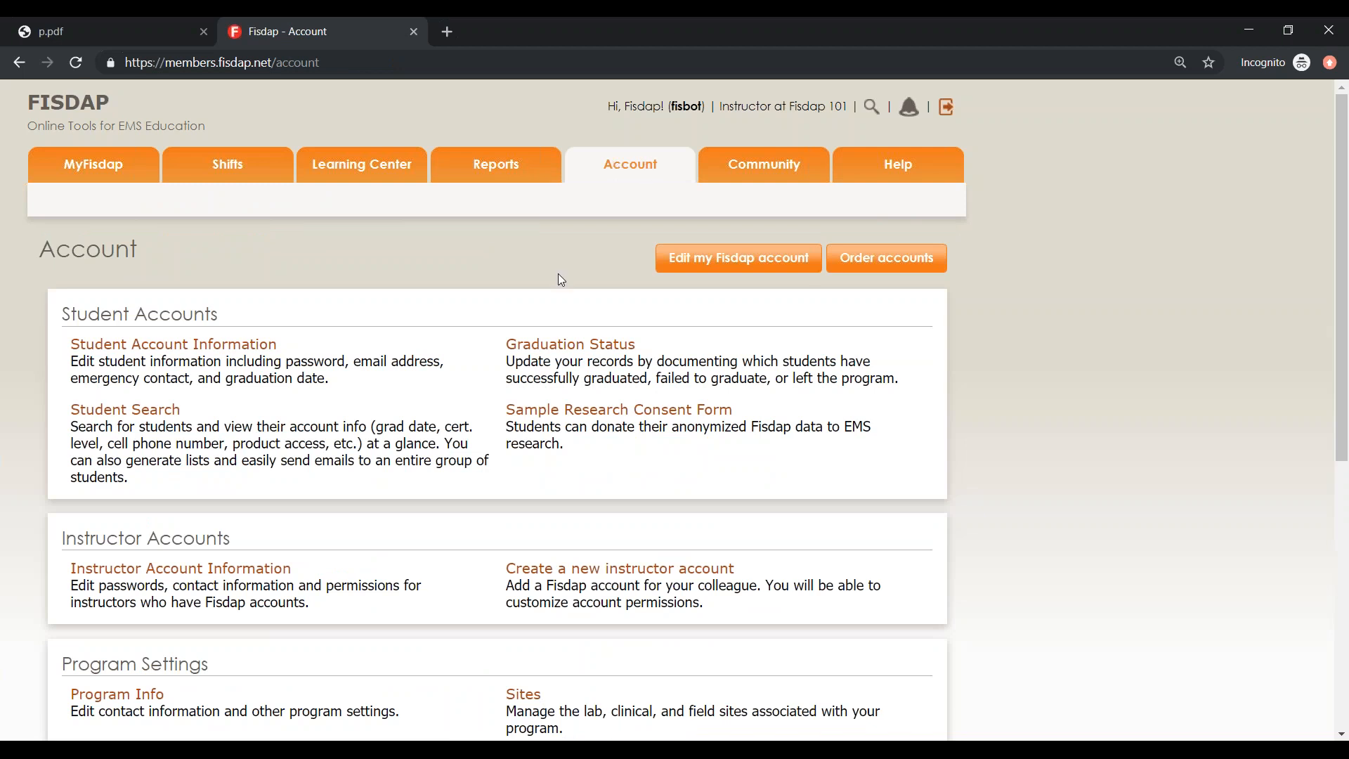
{"action": "scroll", "coordinate": [557, 272], "scroll_direction": "down", "scroll_amount": 1}
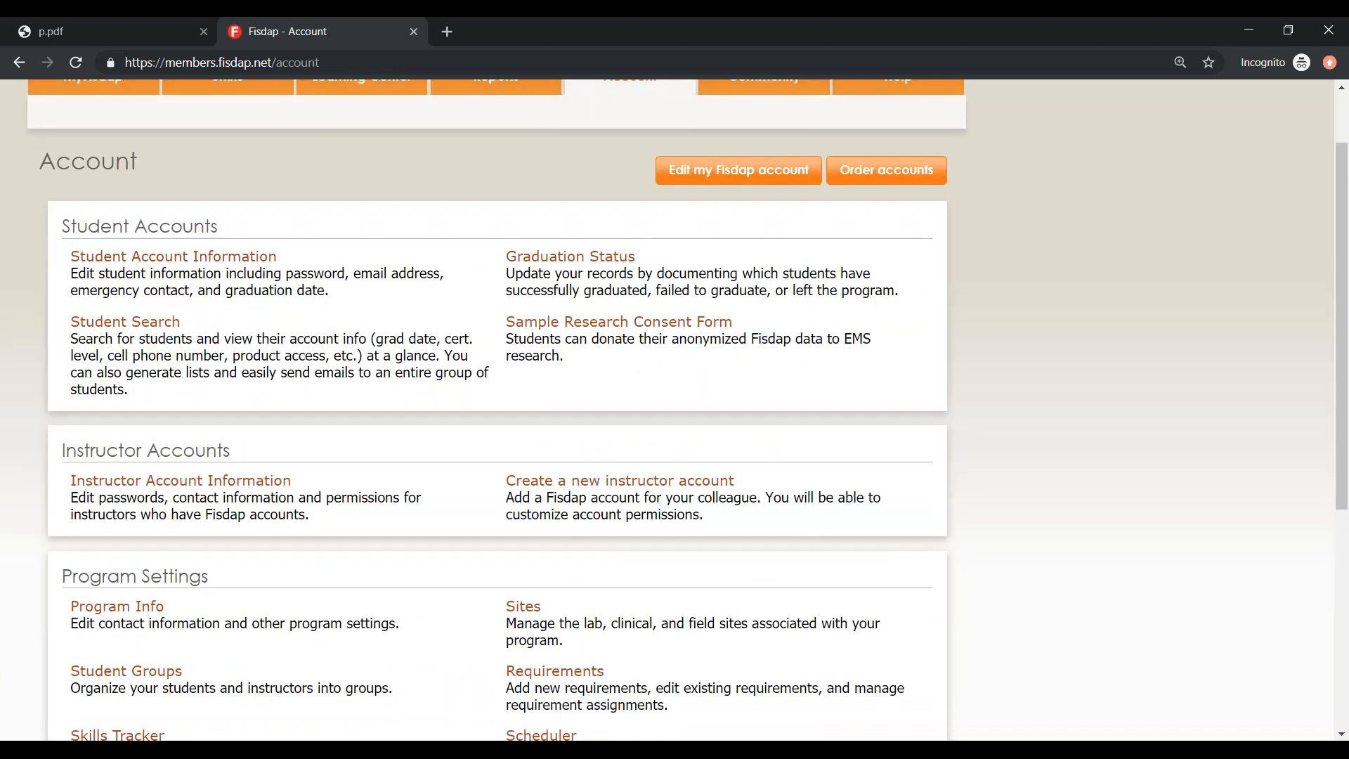
{"action": "scroll", "coordinate": [556, 277], "scroll_direction": "up", "scroll_amount": 1}
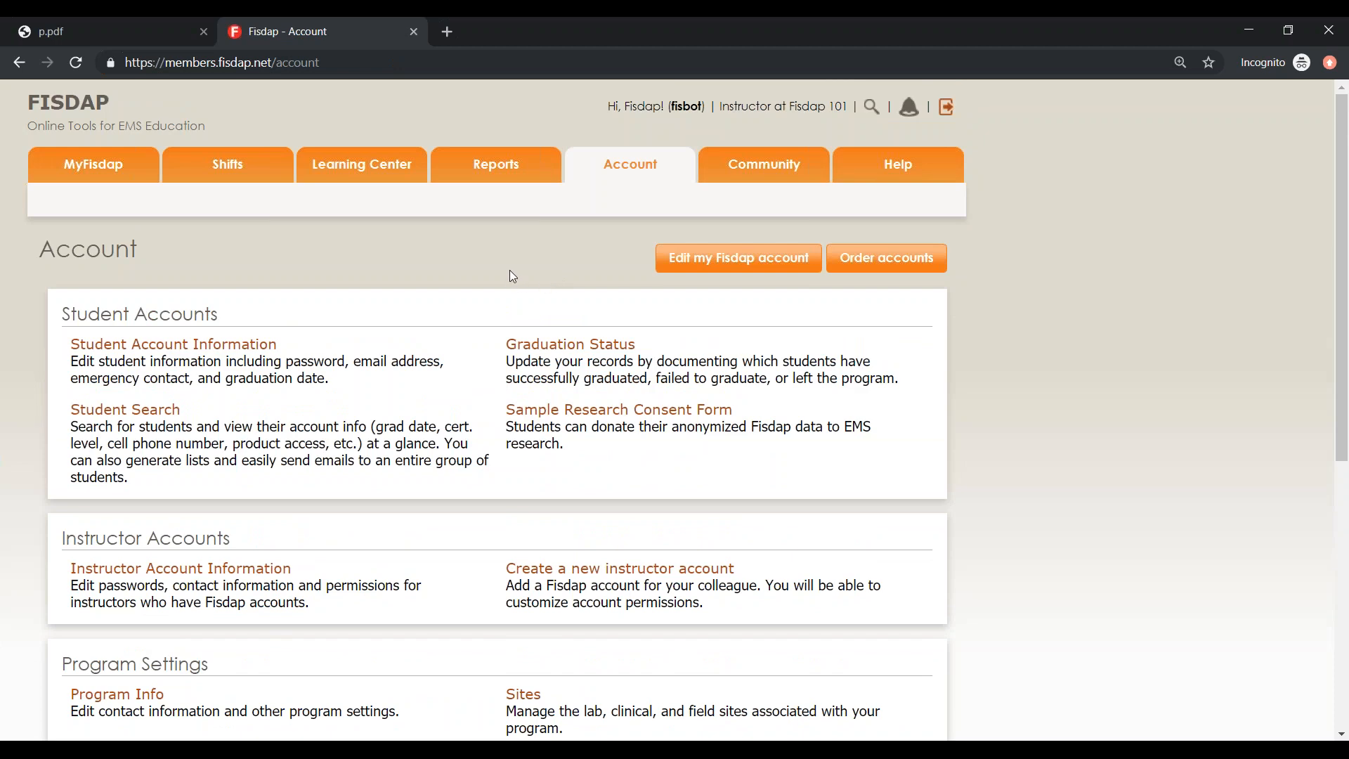
{"action": "scroll", "coordinate": [509, 271], "scroll_direction": "down", "scroll_amount": 1}
{"action": "scroll", "coordinate": [485, 297], "scroll_direction": "down", "scroll_amount": 4}
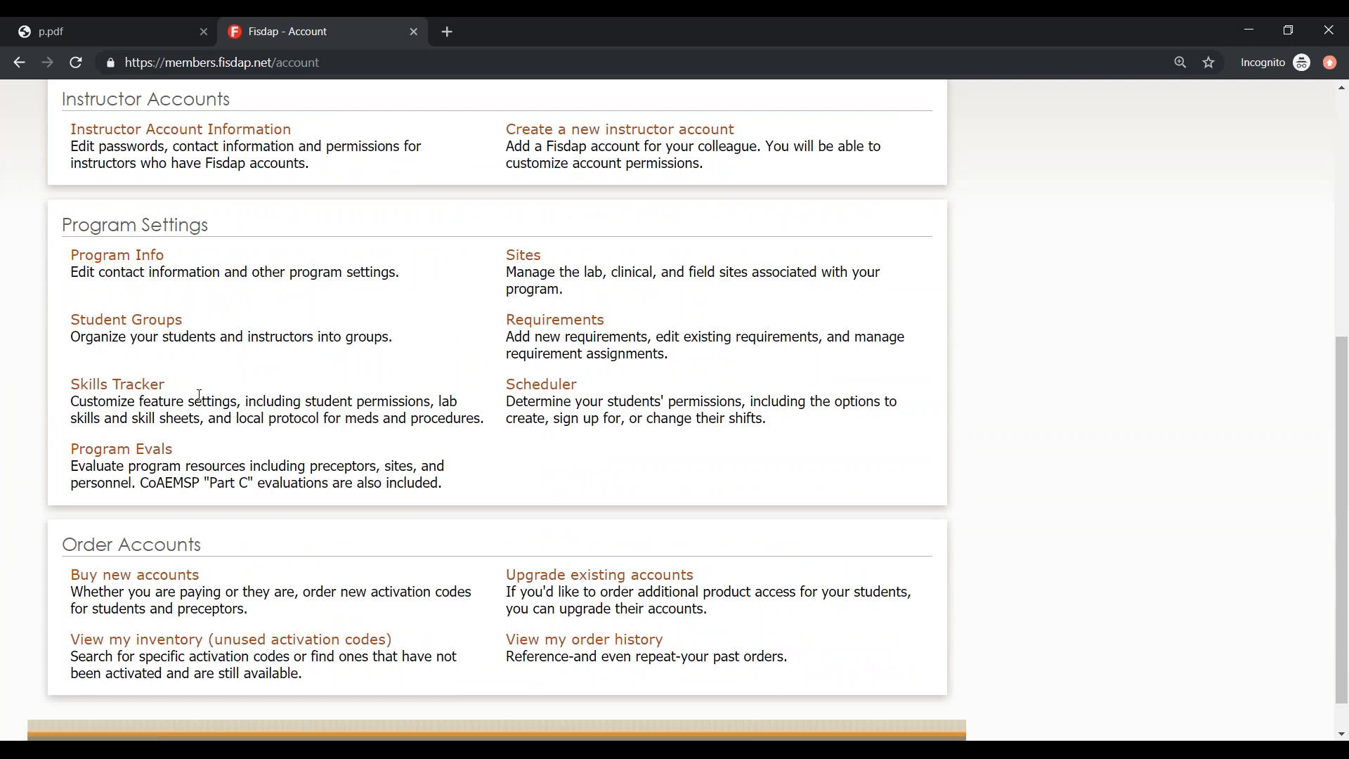
{"action": "left_click", "coordinate": [131, 392]}
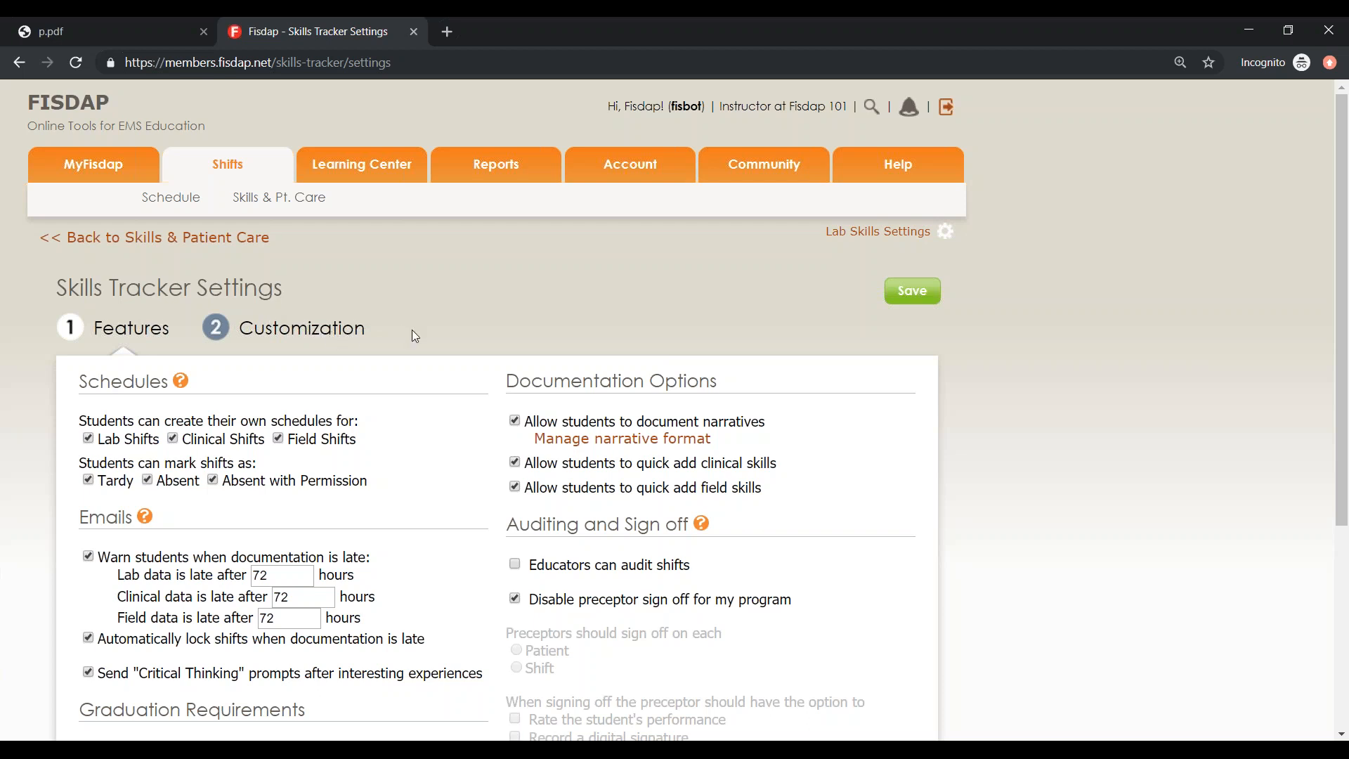
- Stop students from creating their own schedules for clinical shifts and field shifts, and save the Skills Tracker settings
{"action": "scroll", "coordinate": [418, 336], "scroll_direction": "down", "scroll_amount": 2}
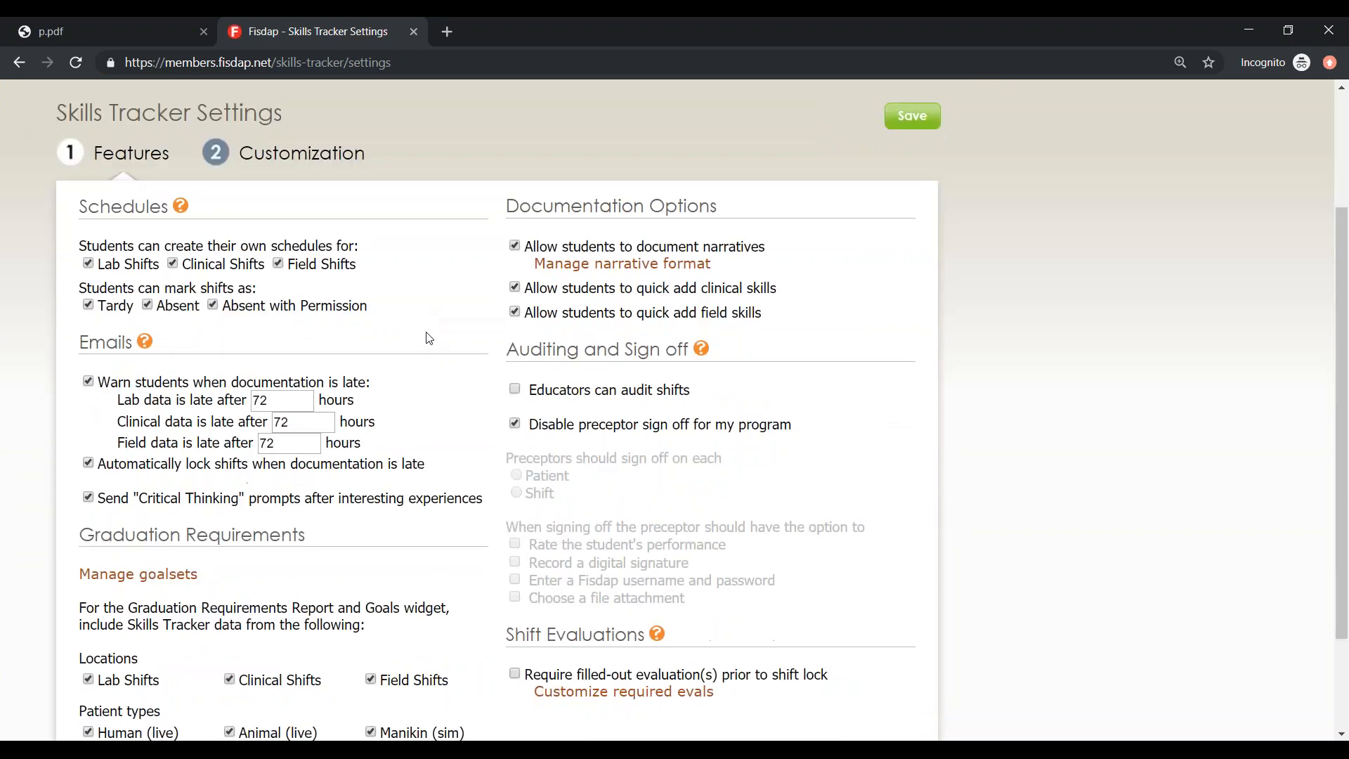
{"action": "scroll", "coordinate": [436, 335], "scroll_direction": "down", "scroll_amount": 2}
{"action": "scroll", "coordinate": [436, 337], "scroll_direction": "up", "scroll_amount": 2}
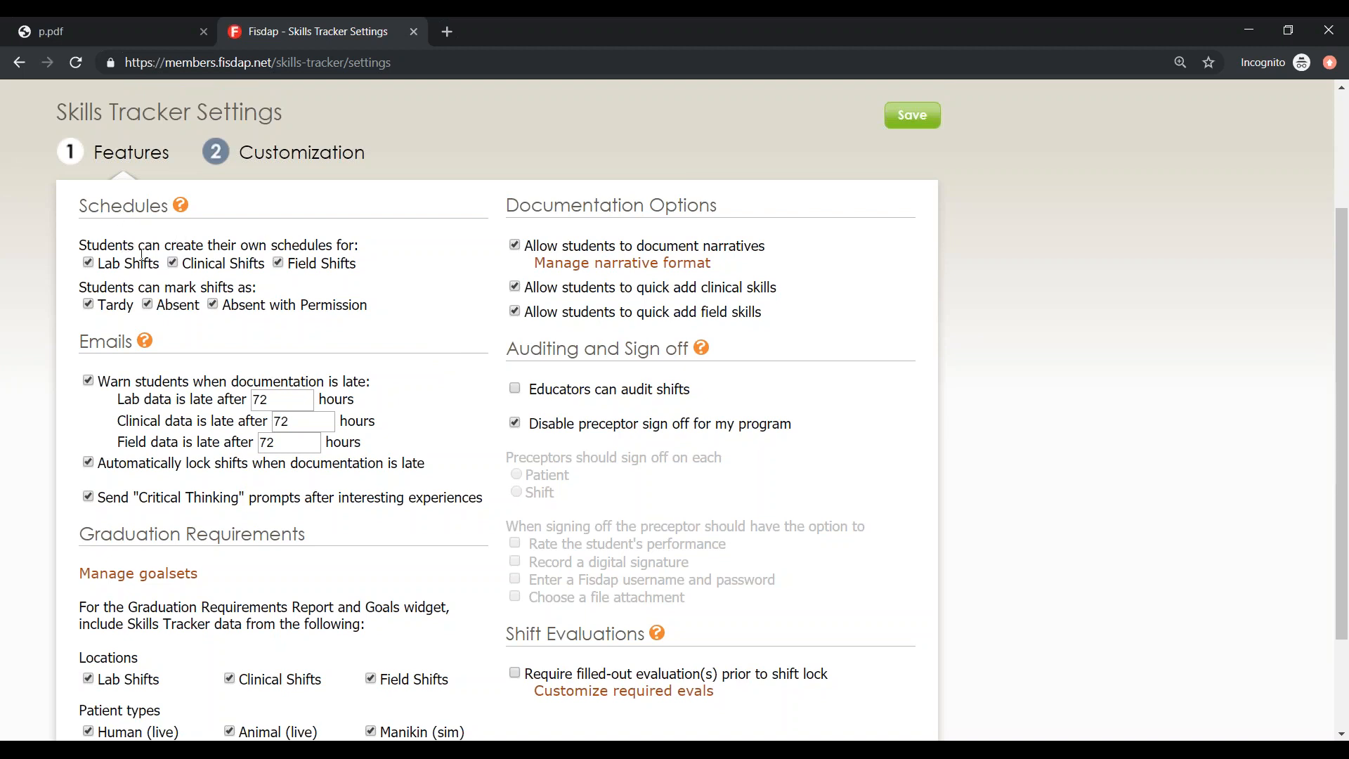
{"action": "left_click", "coordinate": [205, 269]}
{"action": "left_click", "coordinate": [281, 265]}
{"action": "scroll", "coordinate": [209, 262], "scroll_direction": "up", "scroll_amount": 1}
{"action": "scroll", "coordinate": [206, 309], "scroll_direction": "up", "scroll_amount": 1}
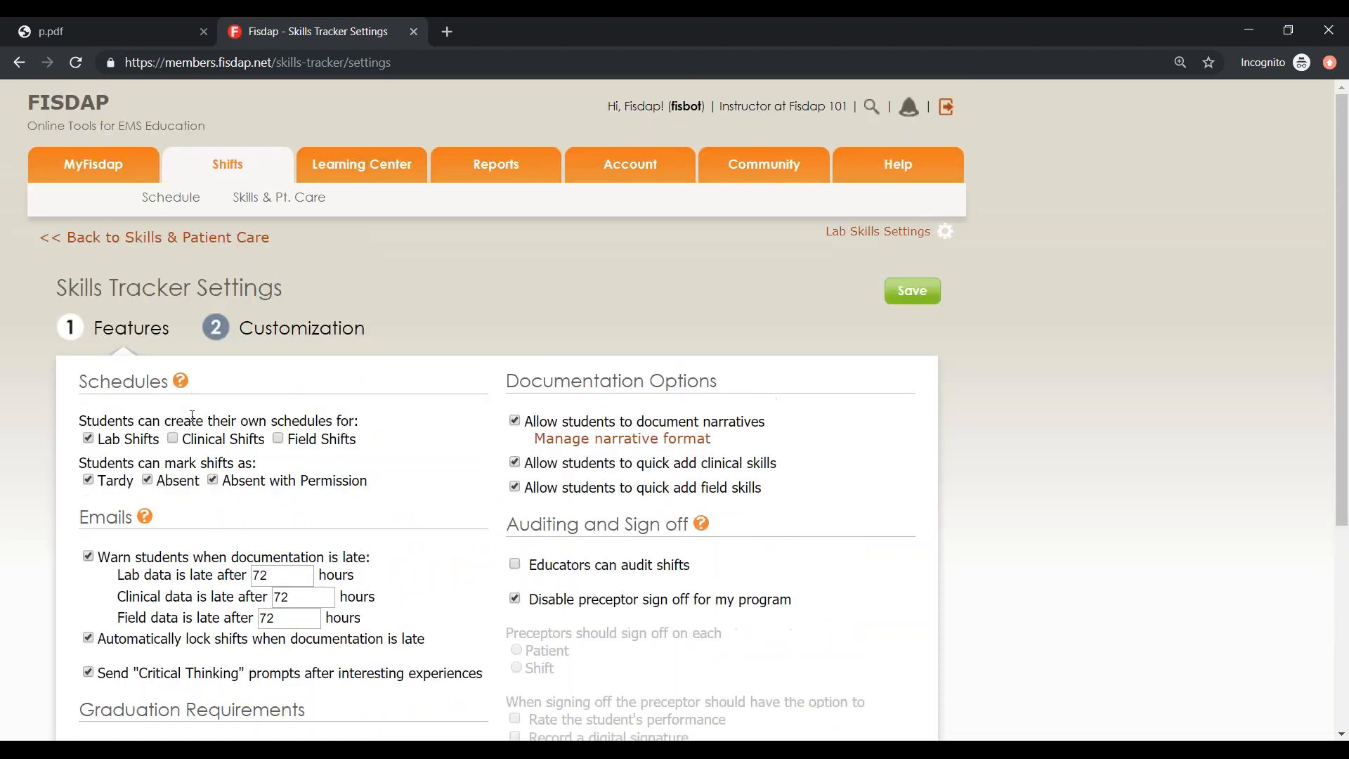
{"action": "left_click", "coordinate": [912, 291]}
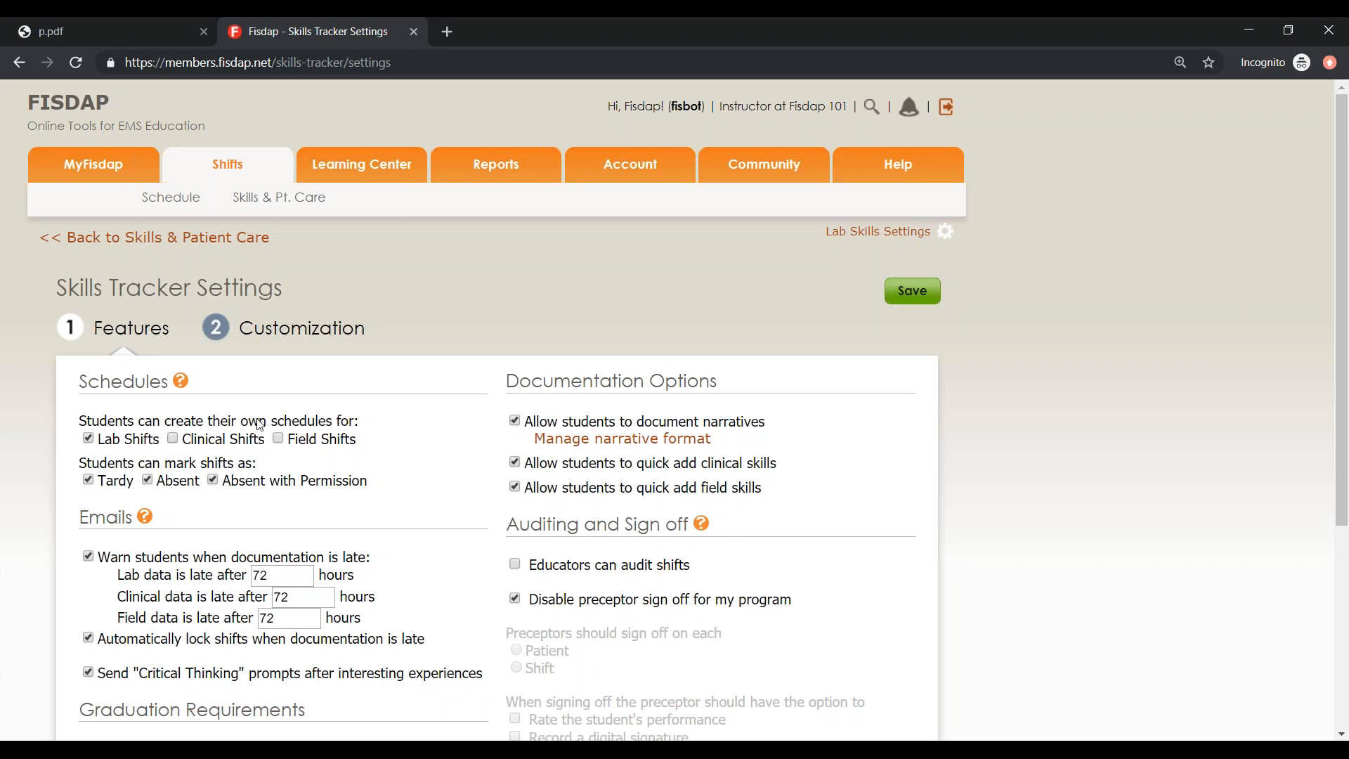
- Open the Scheduler settings in a new browser tab, allow students to create field and clinical shifts, and save
{"action": "middle_click", "coordinate": [649, 175]}
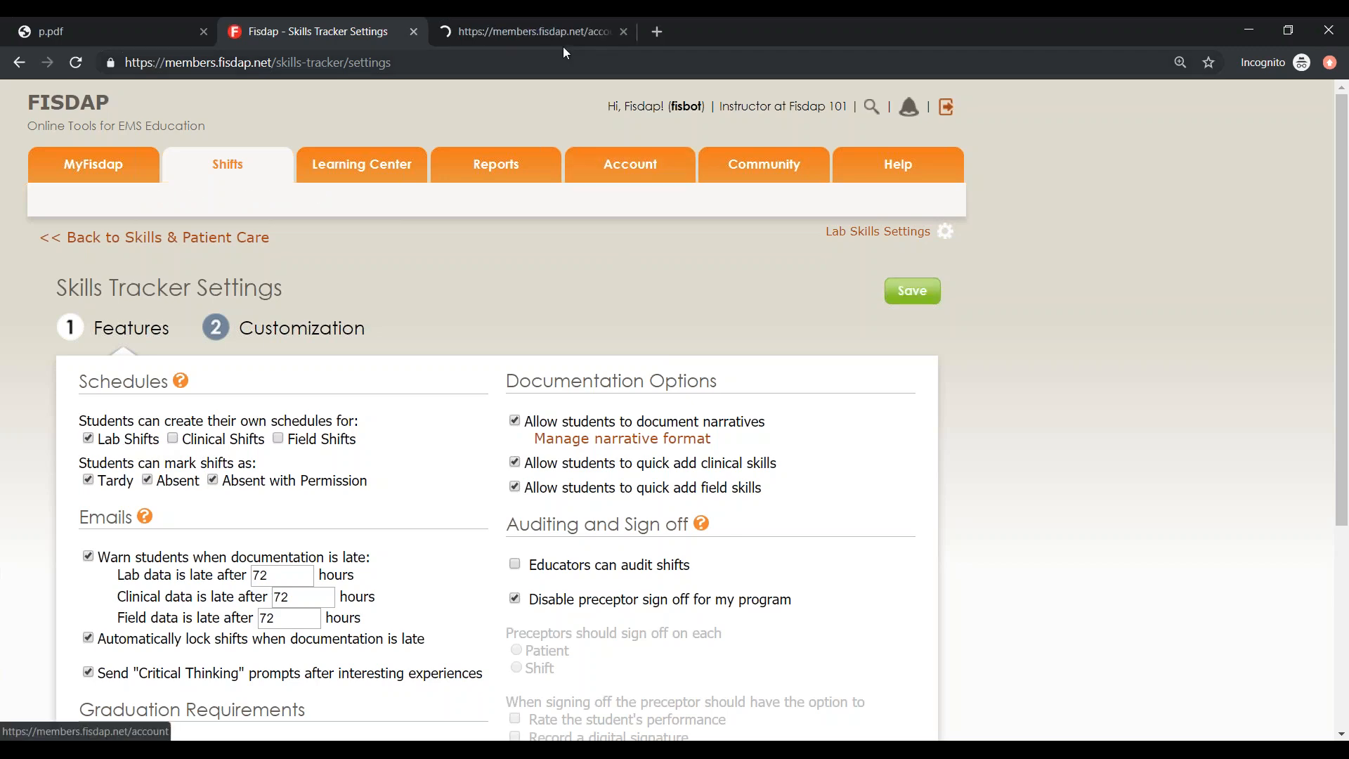
{"action": "left_click", "coordinate": [562, 42]}
{"action": "scroll", "coordinate": [508, 426], "scroll_direction": "down", "scroll_amount": 5}
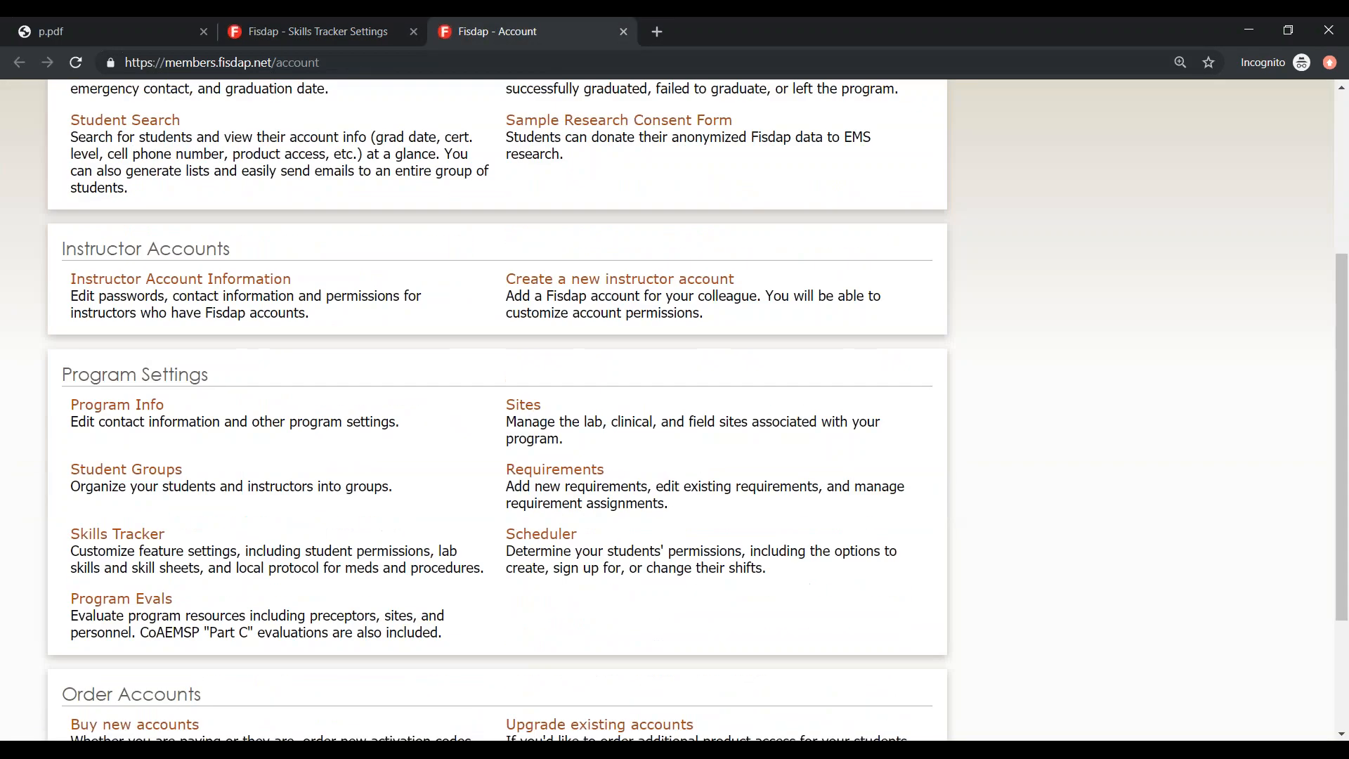
{"action": "left_click", "coordinate": [562, 480]}
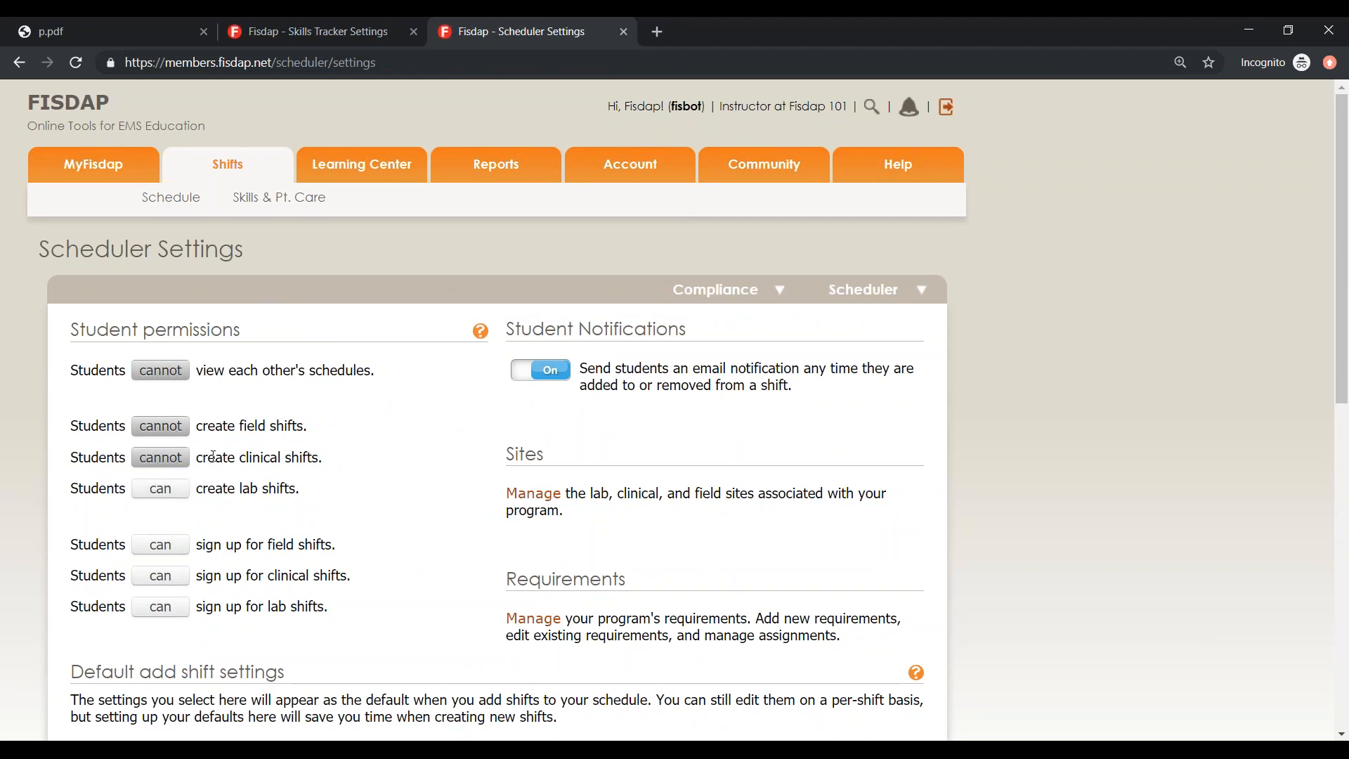
{"action": "left_click", "coordinate": [165, 457]}
{"action": "left_click", "coordinate": [171, 427]}
{"action": "scroll", "coordinate": [836, 622], "scroll_direction": "down", "scroll_amount": 9}
{"action": "left_click", "coordinate": [850, 678]}
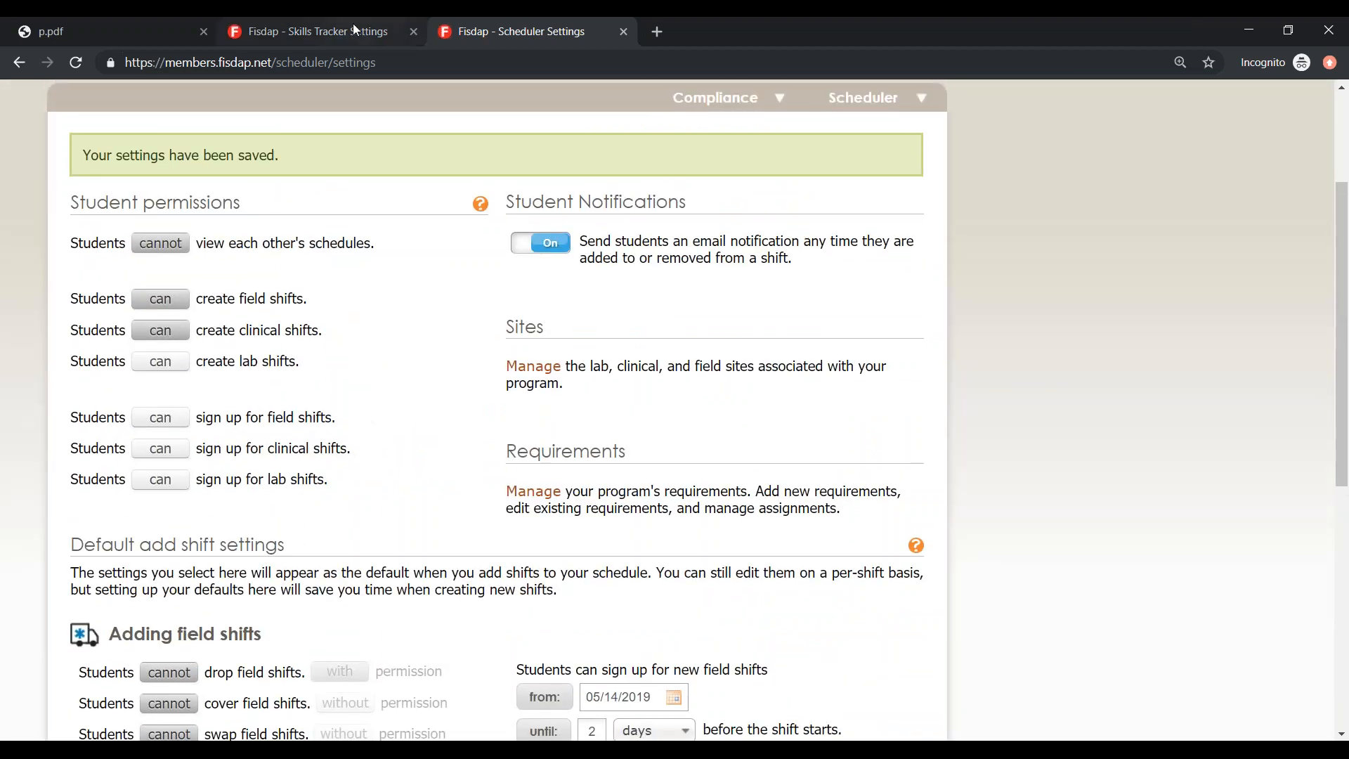
- Reload the Skills Tracker settings, disallow student-created clinical and field shift schedules again, and save
{"action": "left_click", "coordinate": [353, 24]}
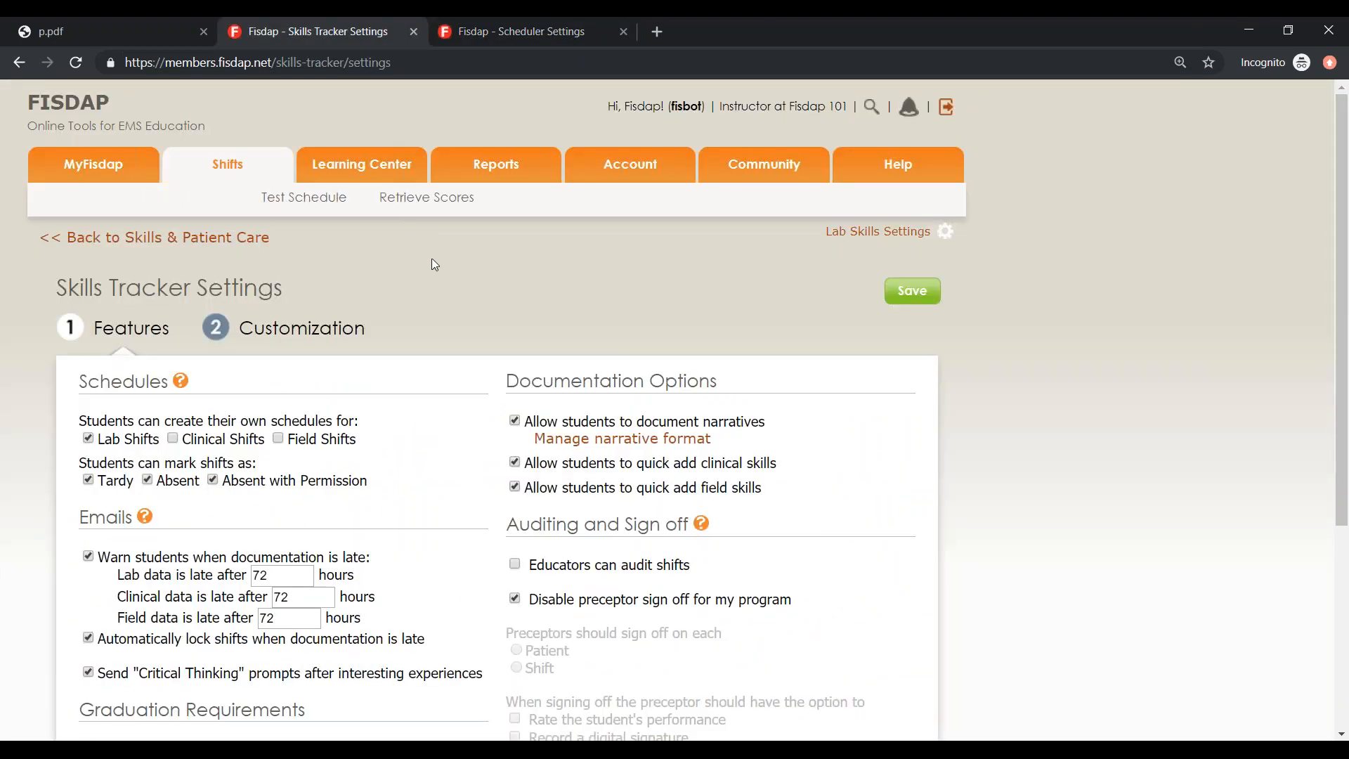
{"action": "left_click", "coordinate": [76, 63]}
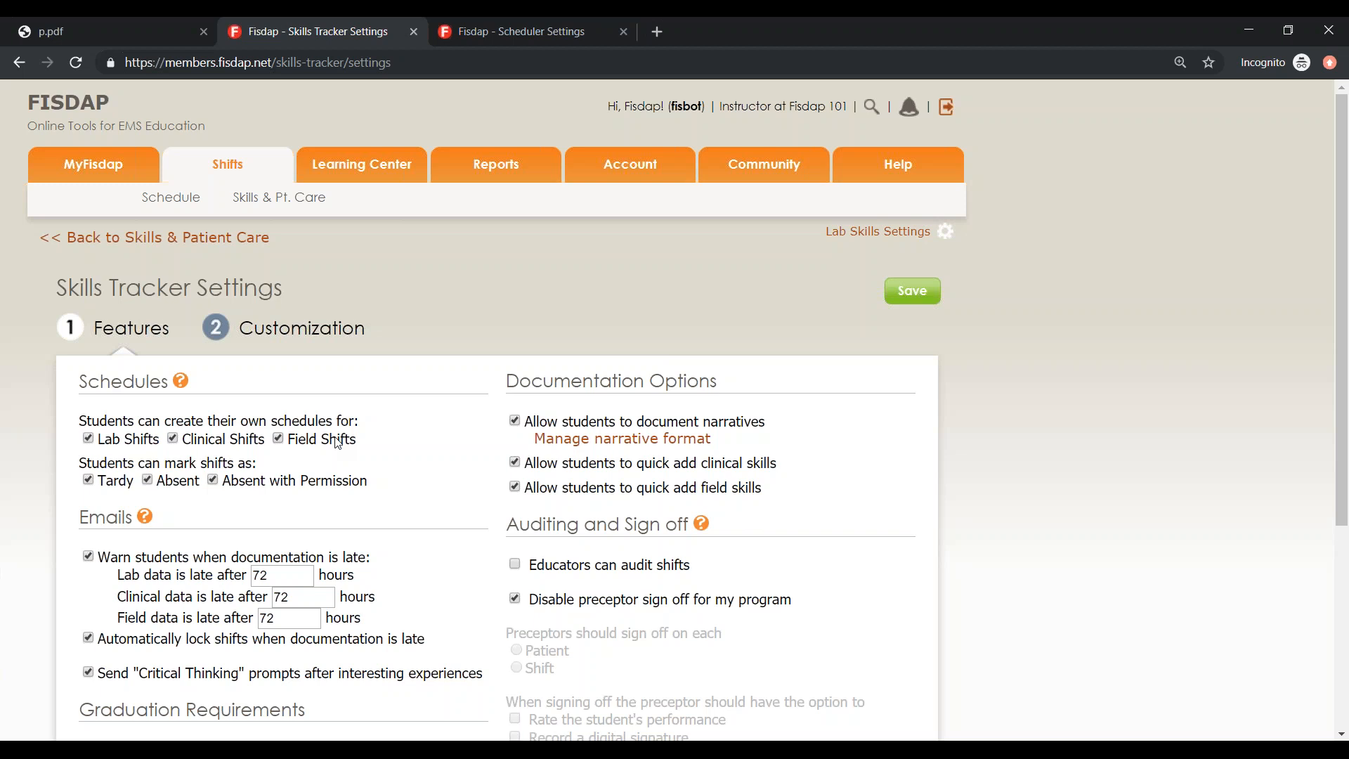
{"action": "left_click", "coordinate": [201, 443]}
{"action": "left_click", "coordinate": [292, 438]}
{"action": "left_click", "coordinate": [910, 291]}
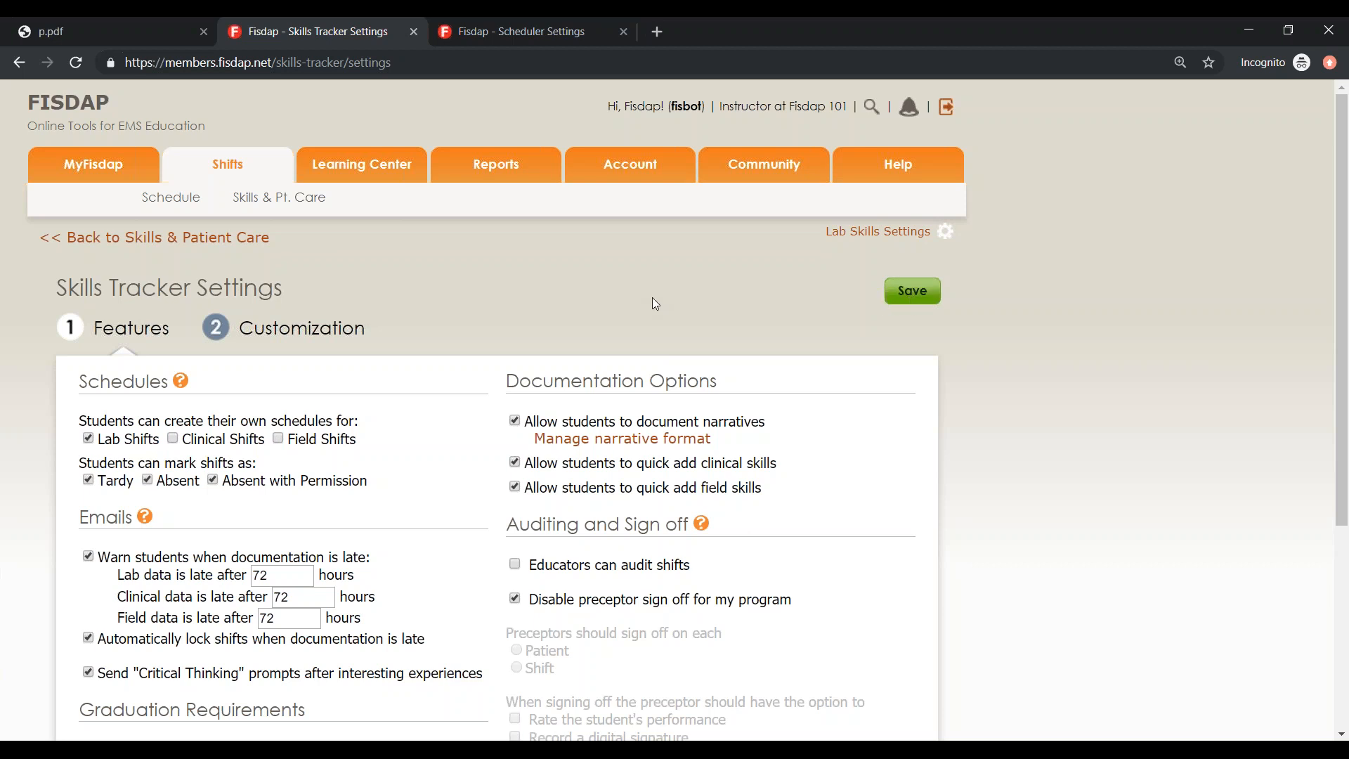
- In a new browser tab, select the Paramedic 1/2022 student and open the Apr 26, 2019 Truck 3 shift for editing
{"action": "scroll", "coordinate": [654, 301], "scroll_direction": "down", "scroll_amount": 1}
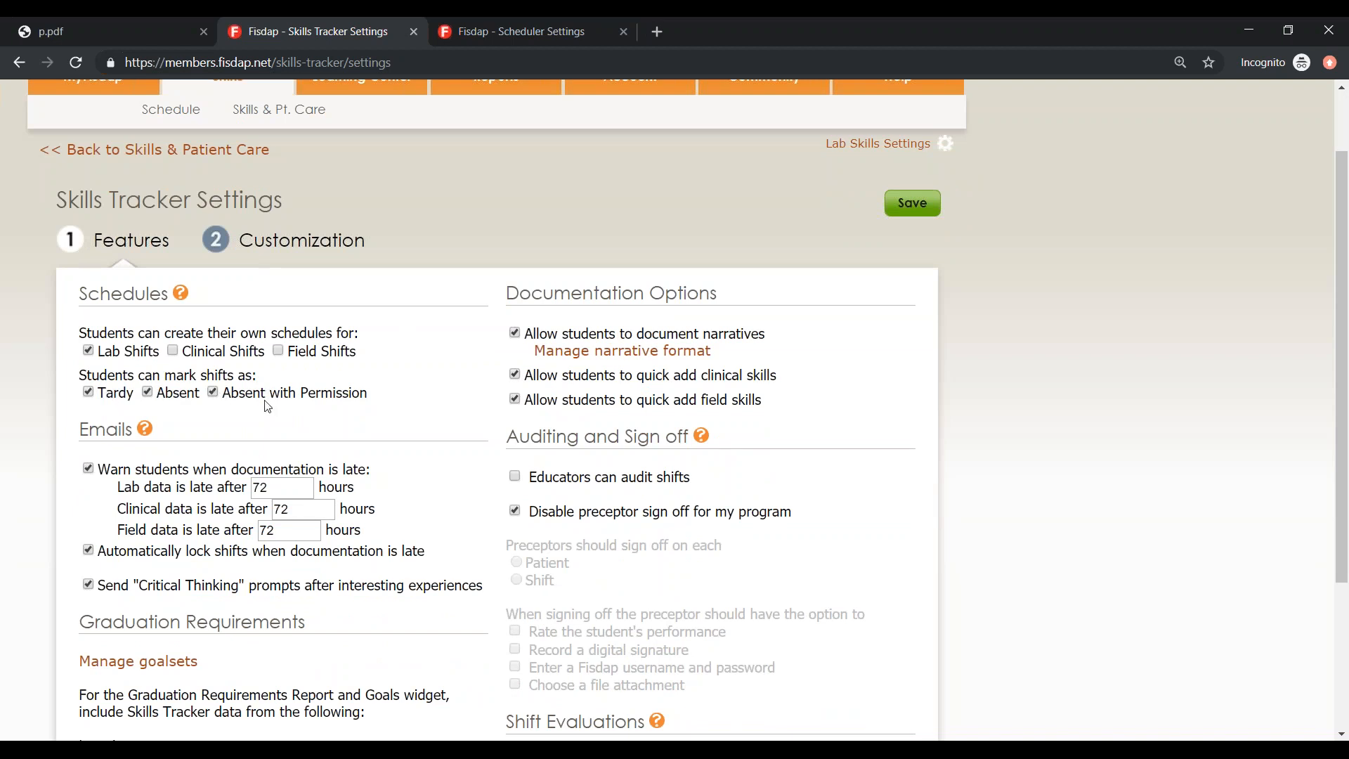
{"action": "scroll", "coordinate": [266, 406], "scroll_direction": "up", "scroll_amount": 1}
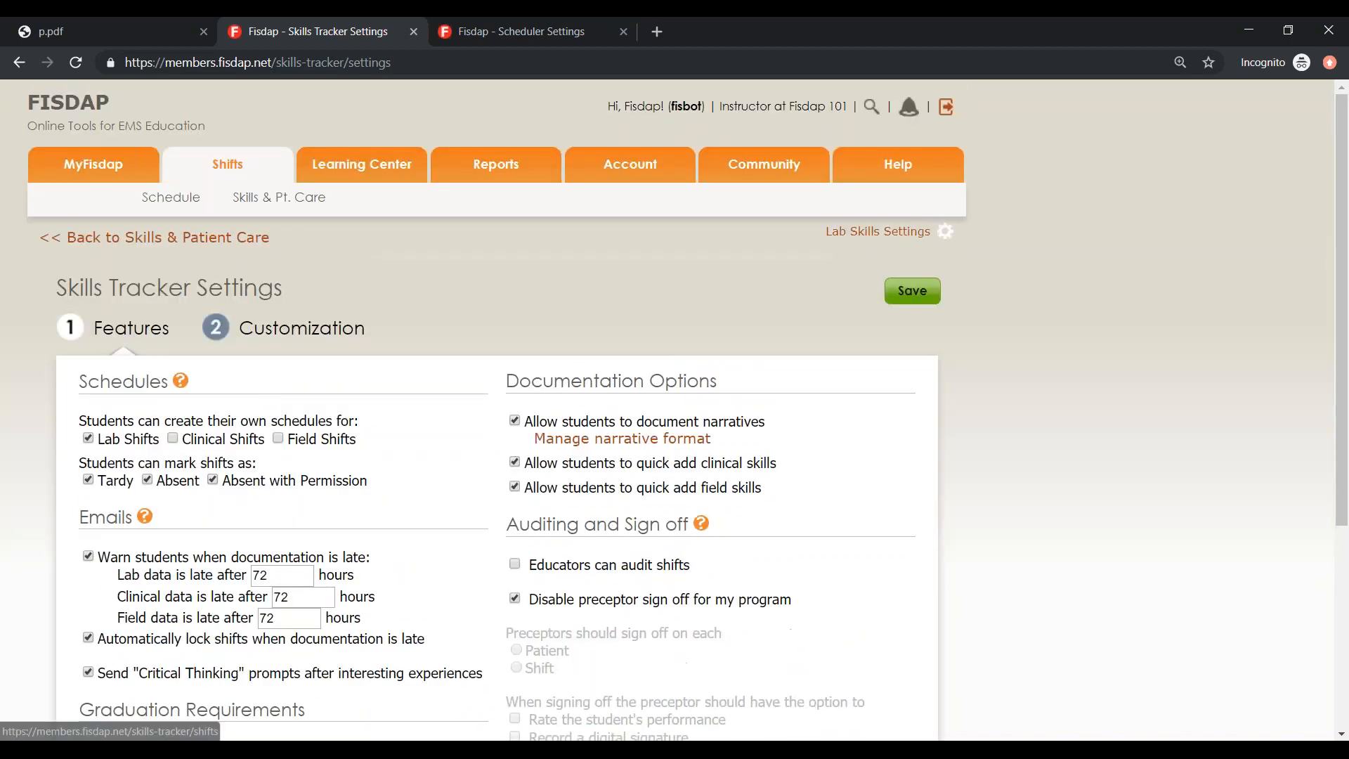
{"action": "middle_click", "coordinate": [279, 197]}
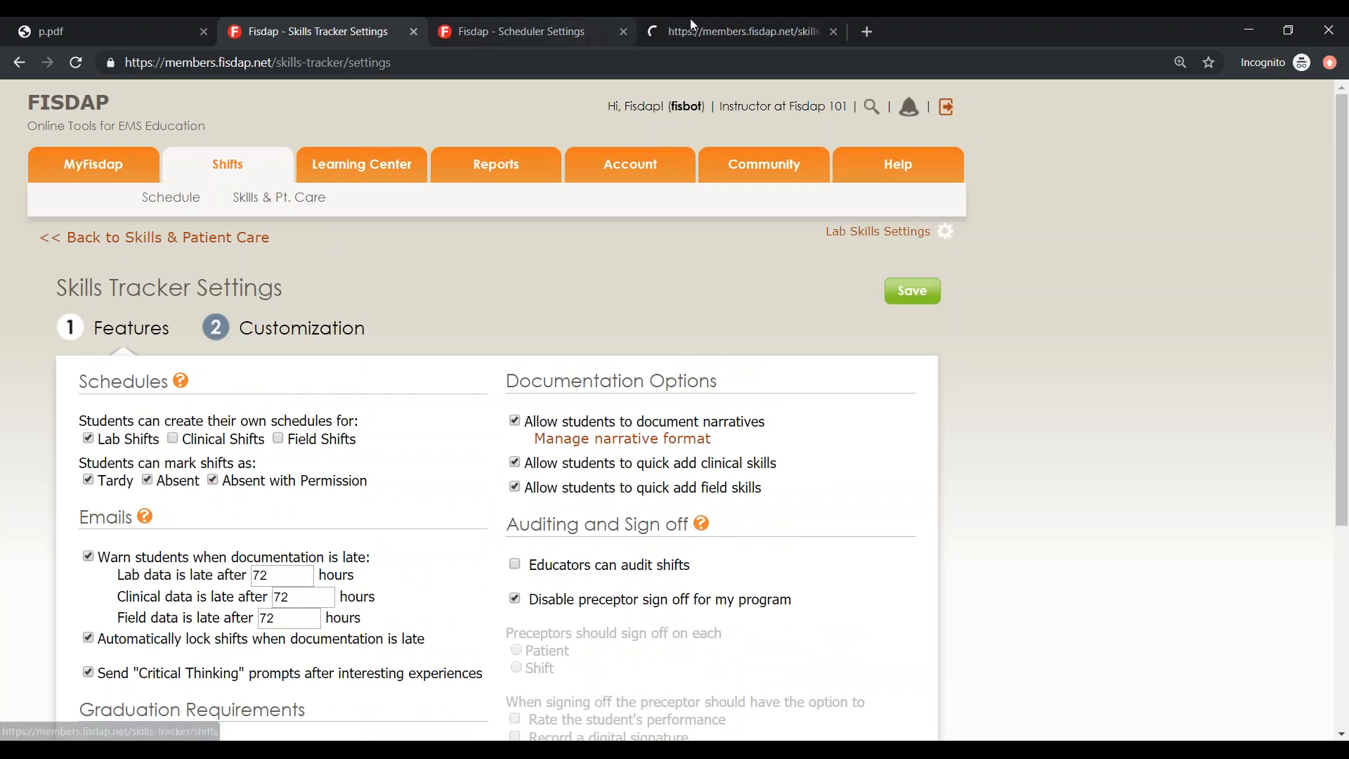
{"action": "left_click", "coordinate": [687, 30]}
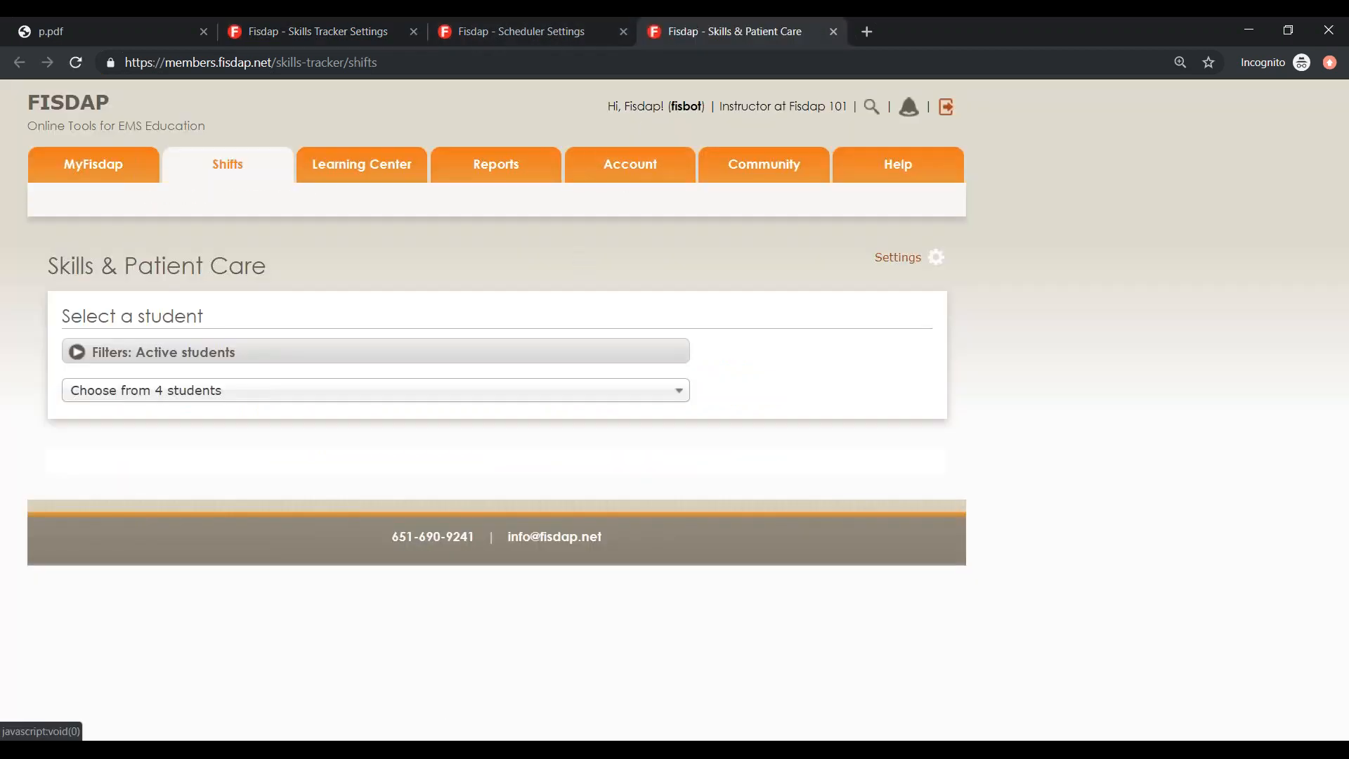
{"action": "left_click", "coordinate": [211, 390]}
{"action": "left_click", "coordinate": [215, 469]}
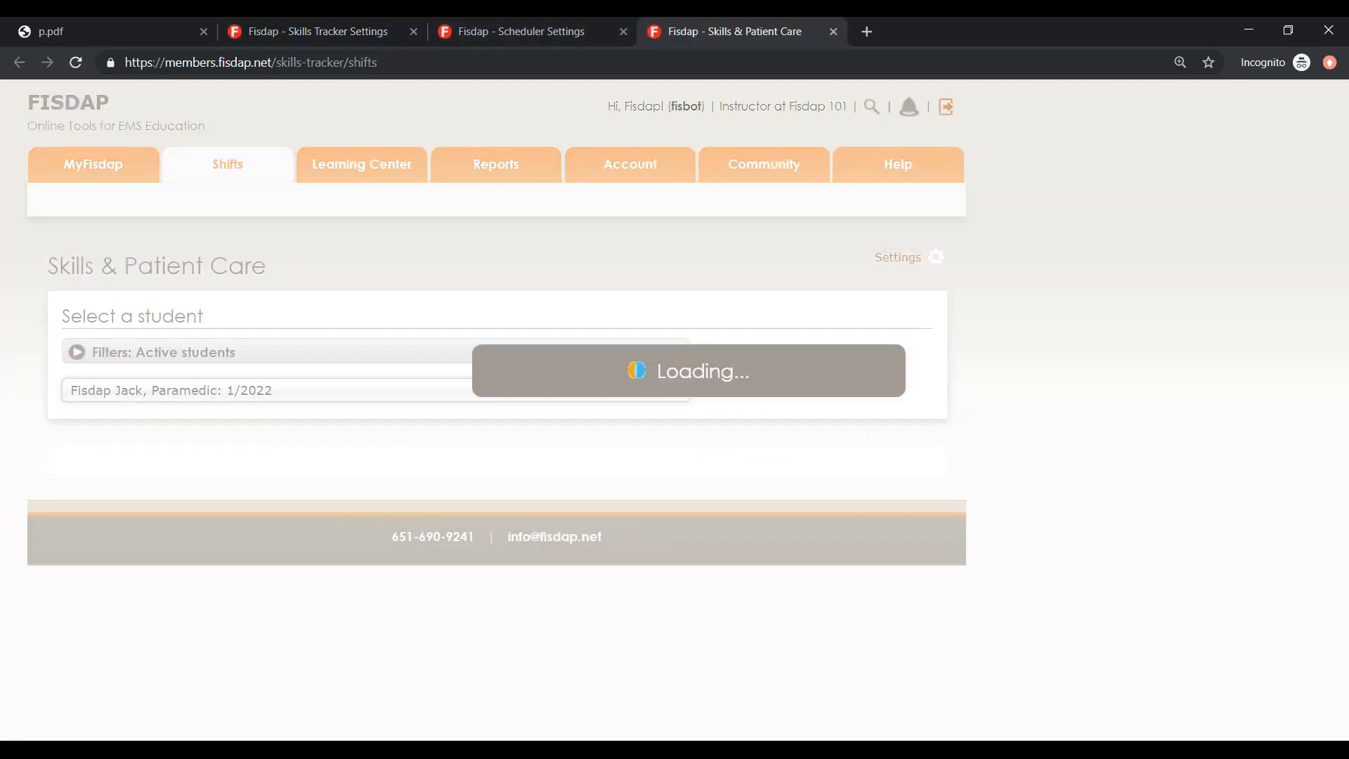
{"action": "scroll", "coordinate": [422, 440], "scroll_direction": "down", "scroll_amount": 1}
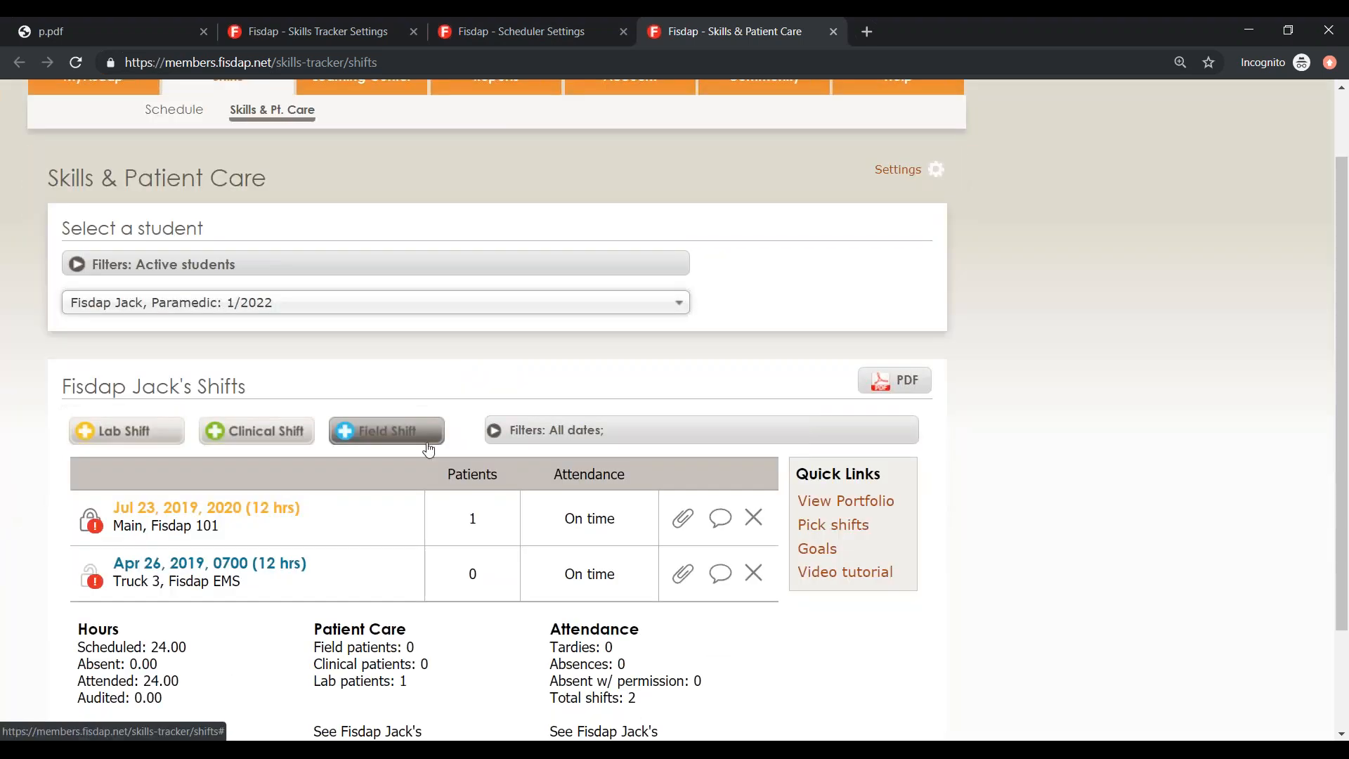
{"action": "left_click", "coordinate": [228, 566]}
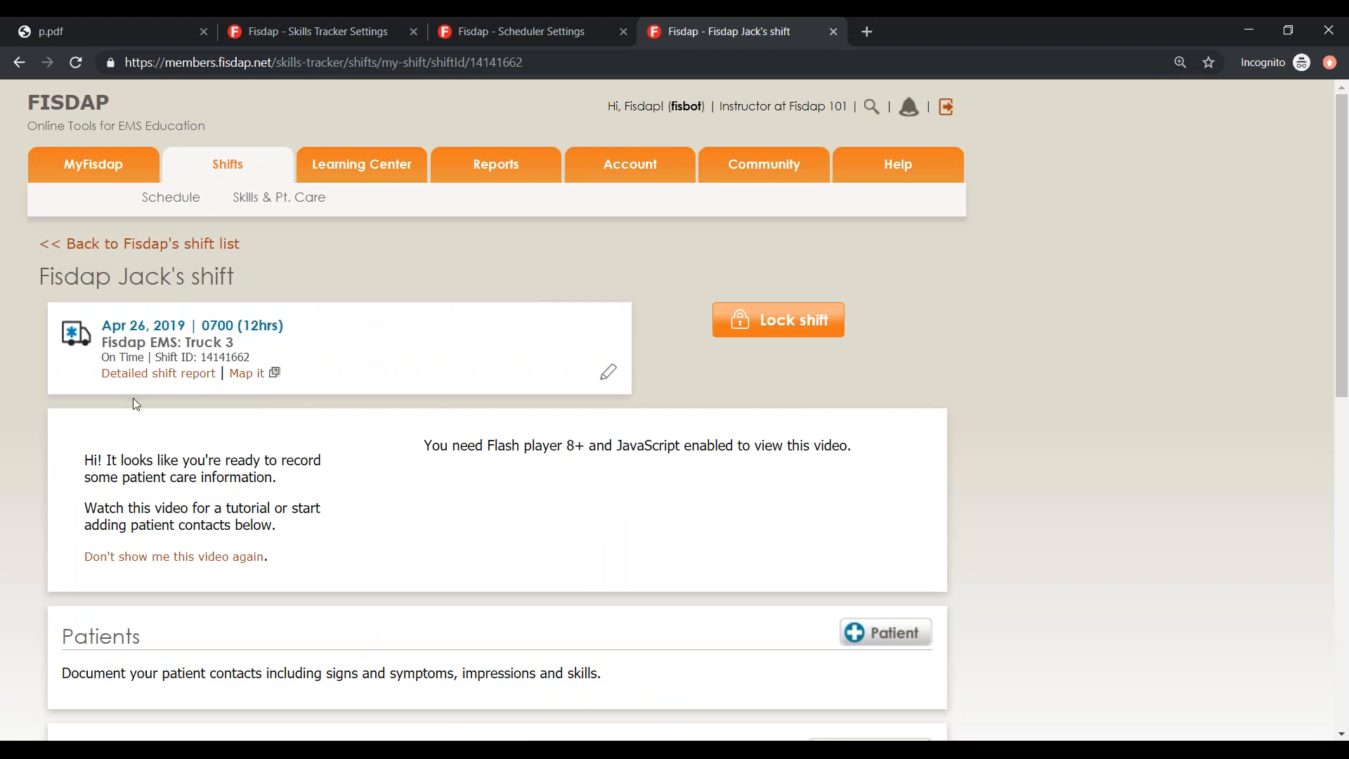
{"action": "left_click", "coordinate": [608, 379]}
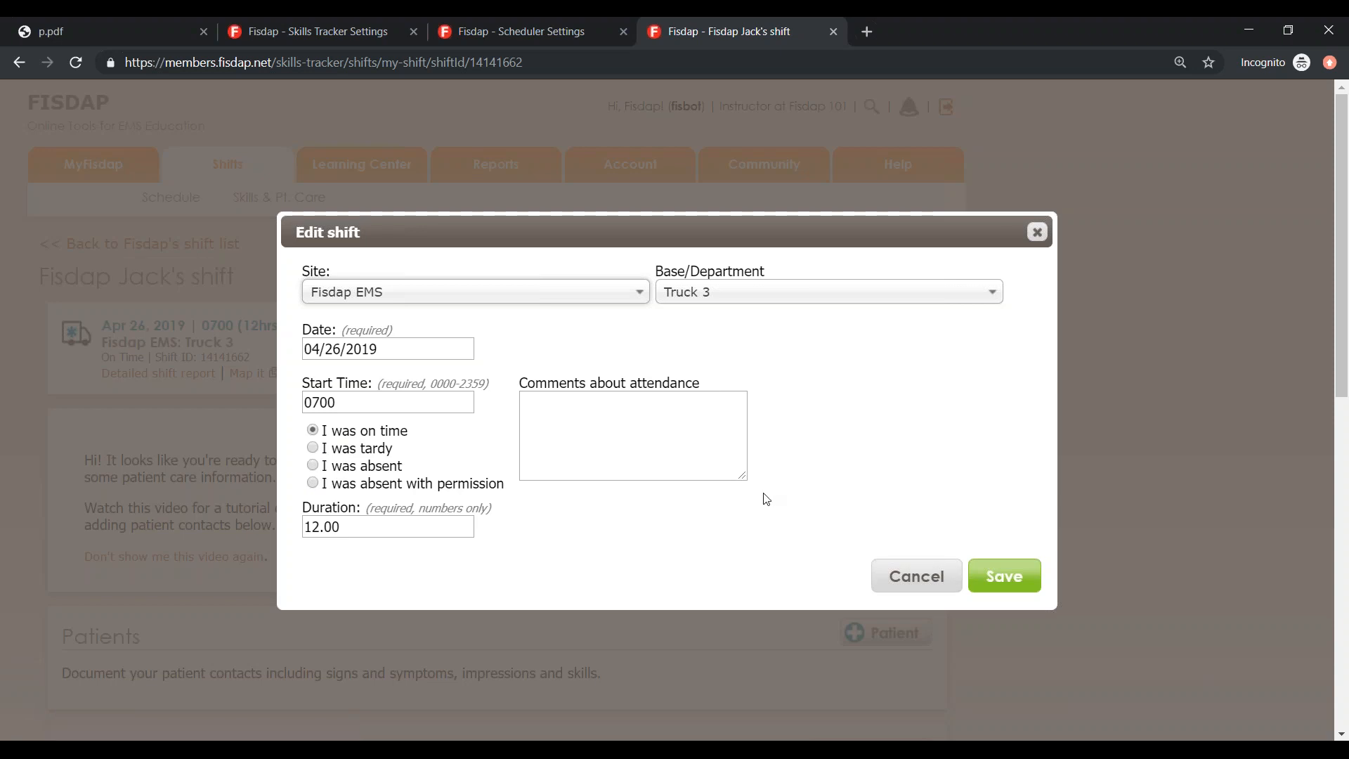
- In the Skills Tracker settings, stop students from marking shifts as Absent or Absent with Permission
{"action": "left_click", "coordinate": [369, 29]}
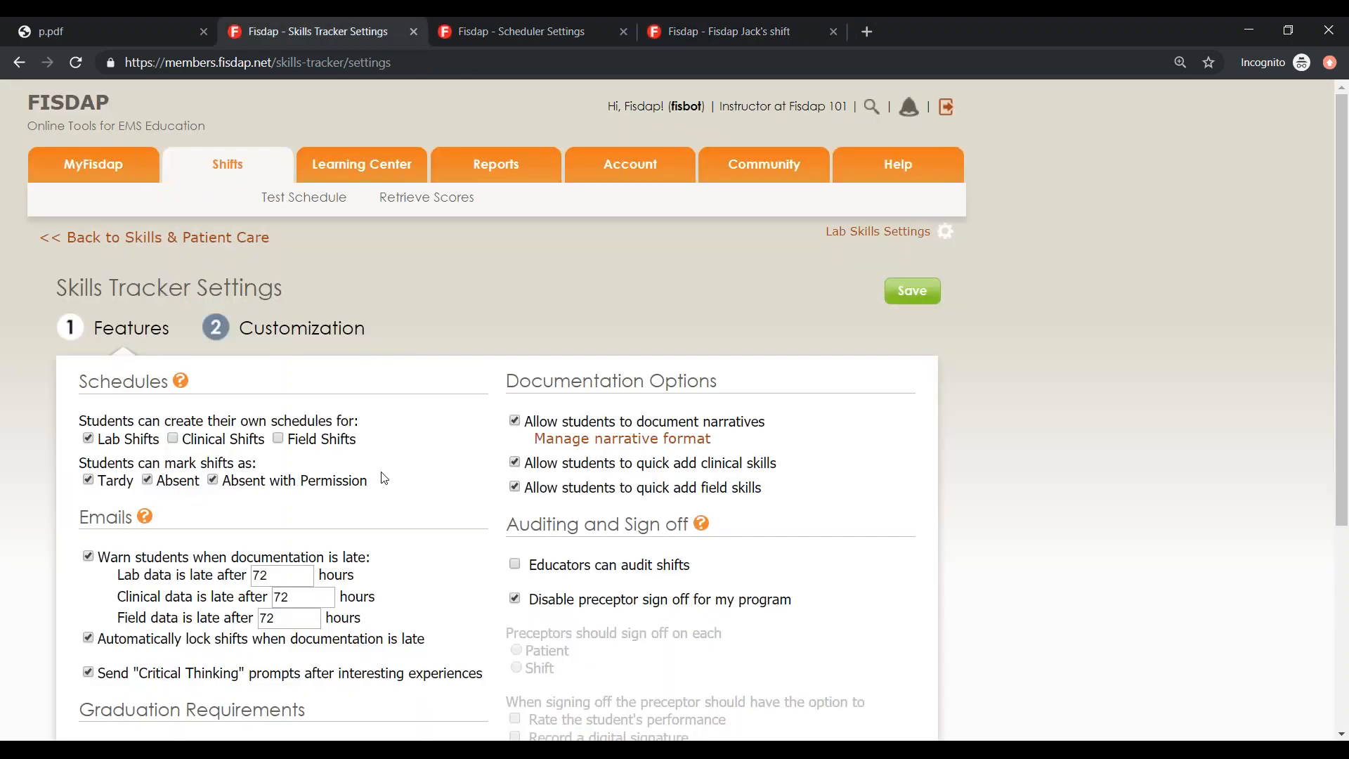
{"action": "left_click", "coordinate": [179, 486]}
{"action": "left_click", "coordinate": [222, 488]}
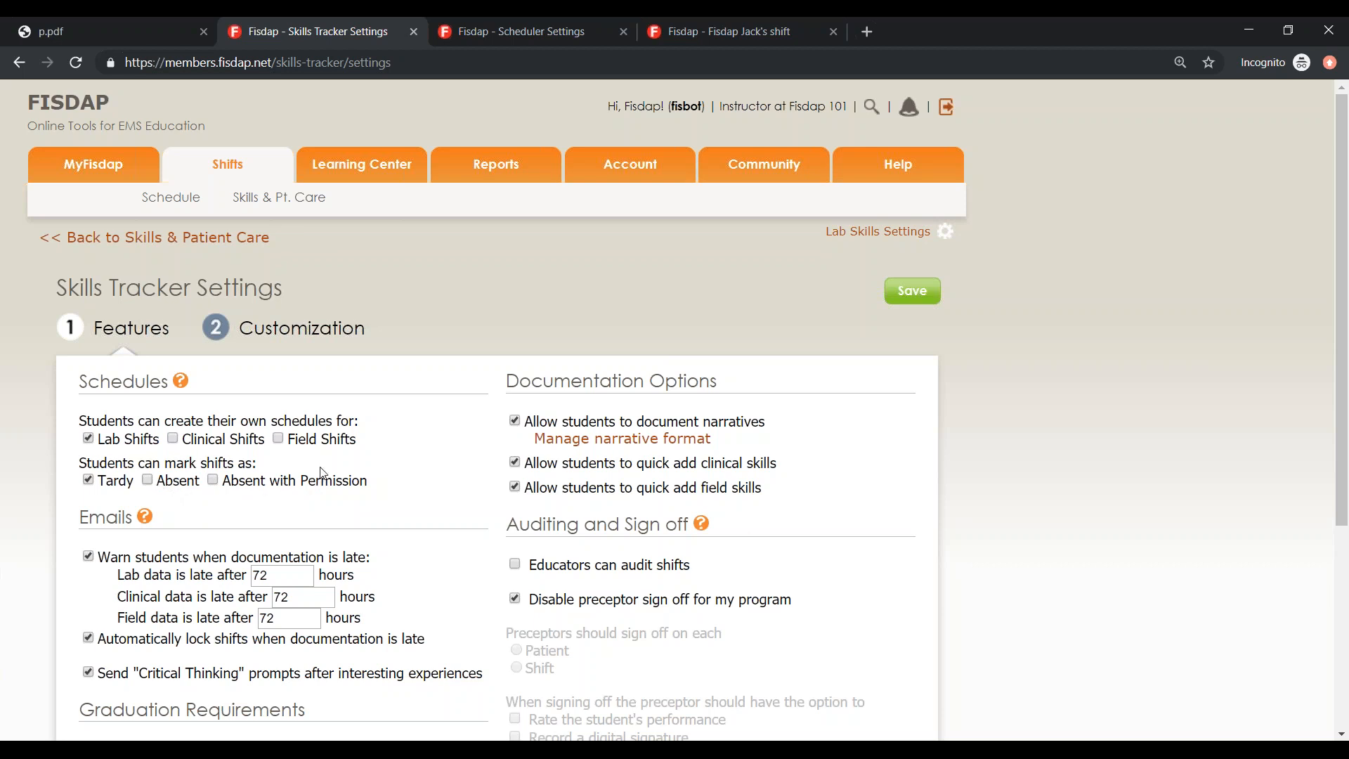
- Turn off automatic locking of shifts when documentation is late
{"action": "scroll", "coordinate": [323, 472], "scroll_direction": "down", "scroll_amount": 2}
{"action": "scroll", "coordinate": [323, 472], "scroll_direction": "down", "scroll_amount": 2}
{"action": "left_click", "coordinate": [89, 464]}
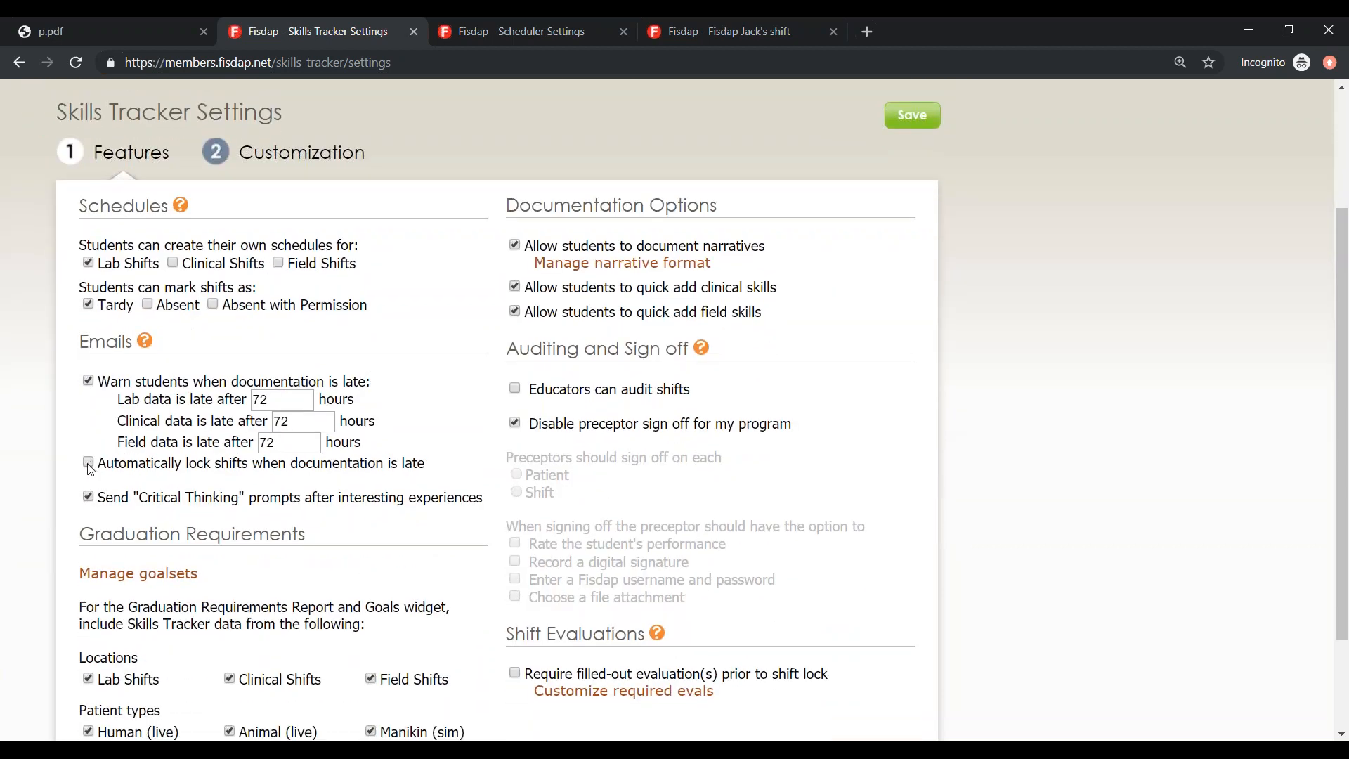
- Try 99999 hours as the lateness limit for lab data, and set it back to 72 hours
{"action": "double_click", "coordinate": [278, 399]}
{"action": "type", "text": "99999"}
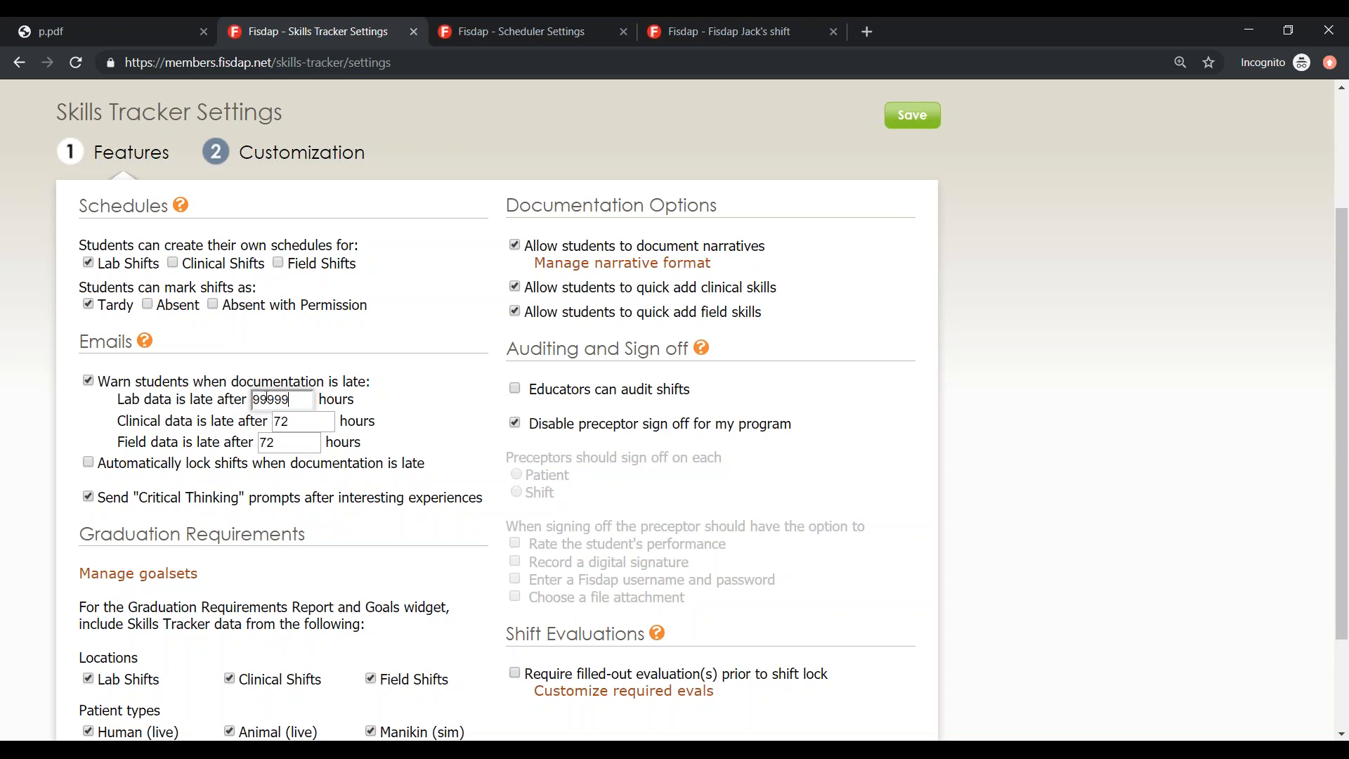
{"action": "left_click_drag", "start_coordinate": [295, 397], "coordinate": [225, 395]}
{"action": "key", "text": "BackSpace"}
{"action": "type", "text": "72"}
- Cancel the shift edit, return to the student's shift list and examine the late-data lock markers
{"action": "left_click", "coordinate": [705, 31]}
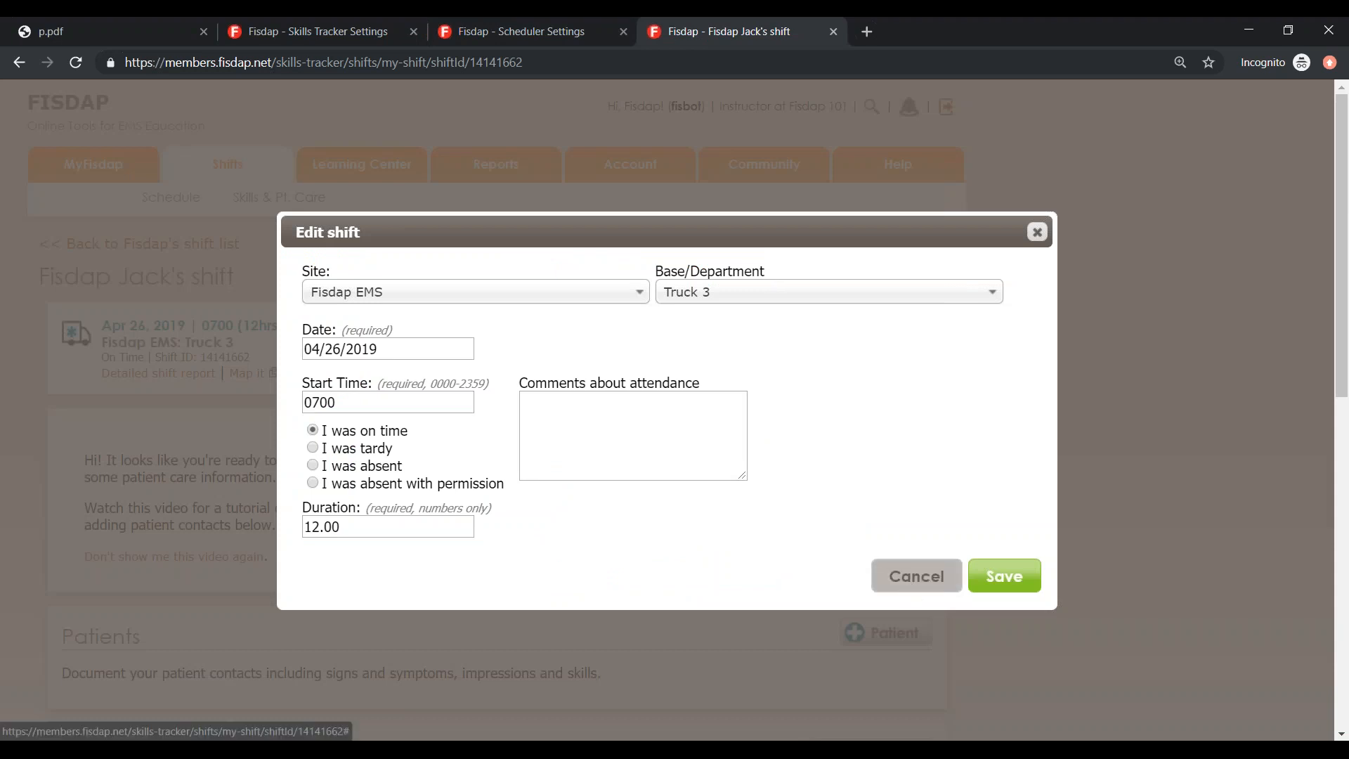
{"action": "left_click", "coordinate": [913, 585]}
{"action": "left_click", "coordinate": [160, 246]}
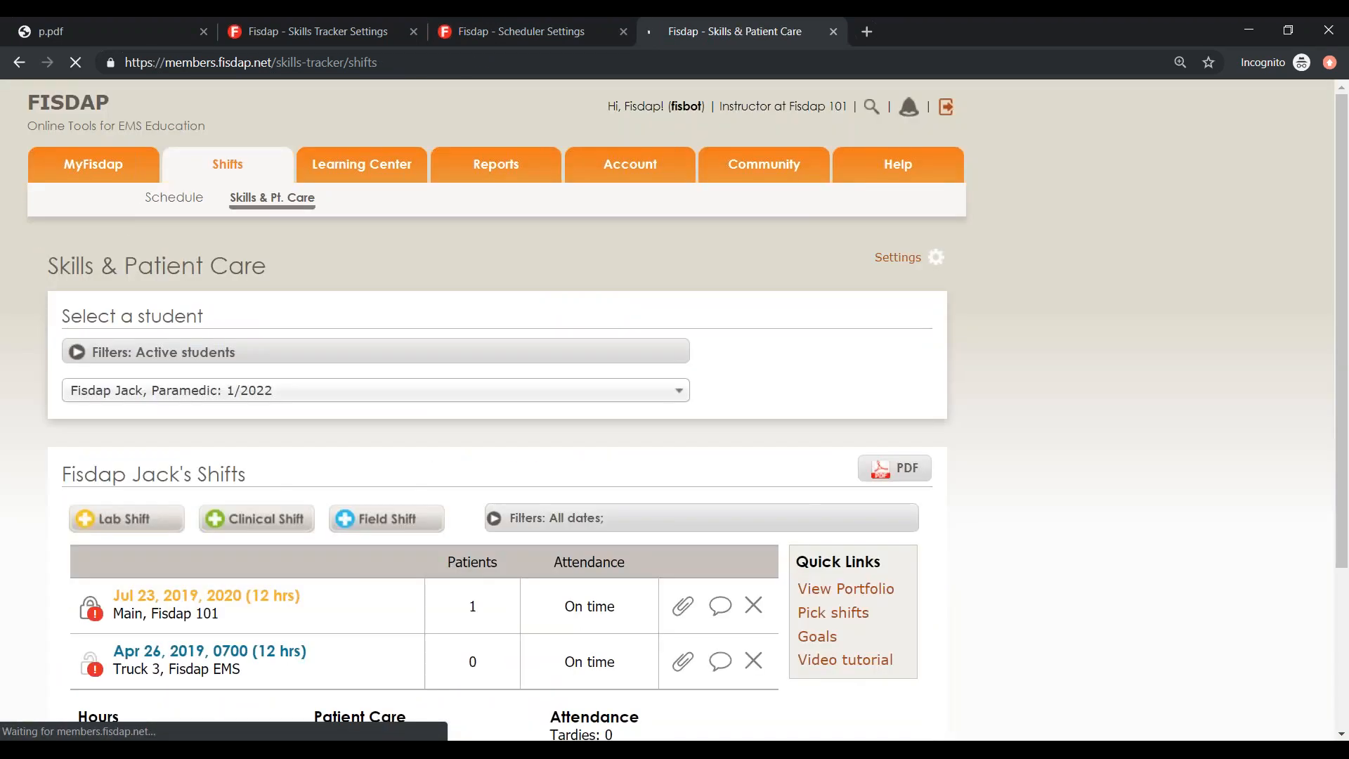
{"action": "scroll", "coordinate": [109, 511], "scroll_direction": "down", "scroll_amount": 2}
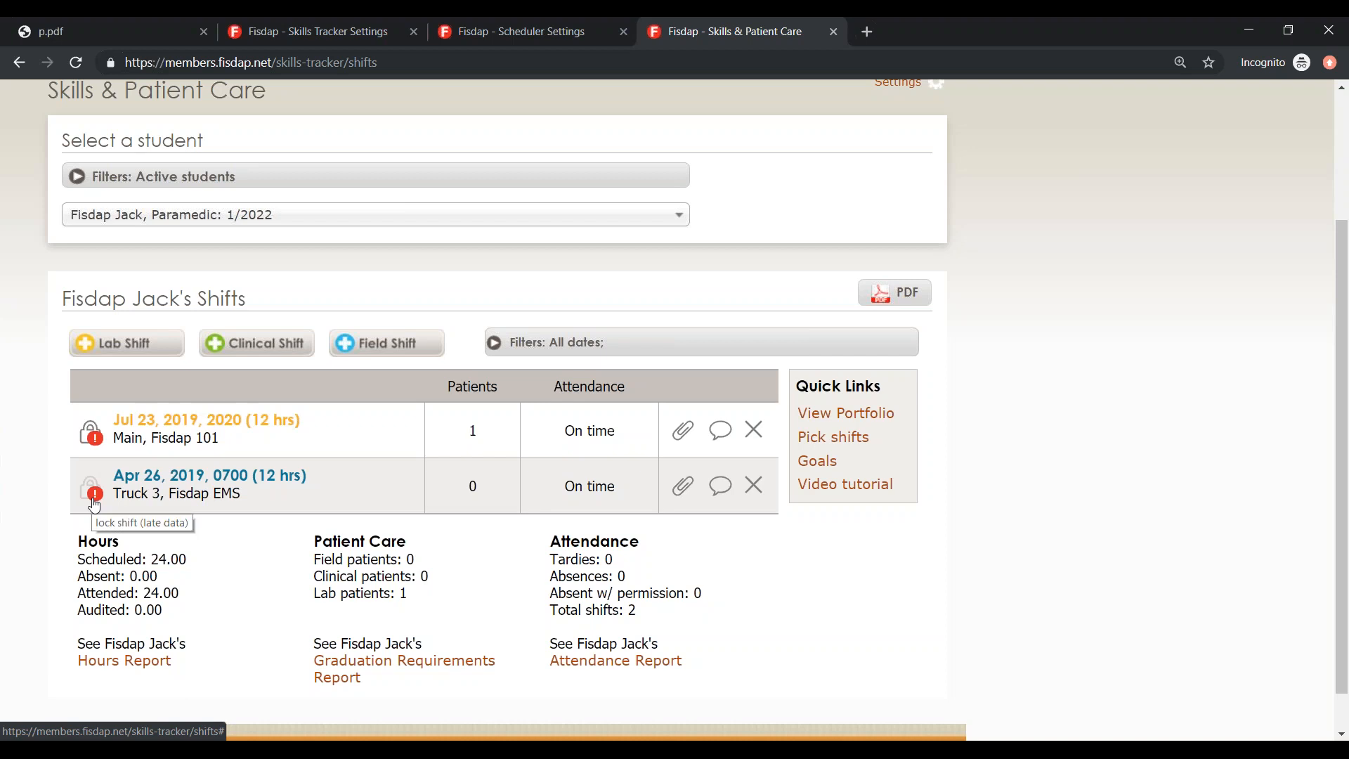
- Turn automatic locking of shifts with late documentation back on, and return to the student's shift list
{"action": "left_click", "coordinate": [336, 31]}
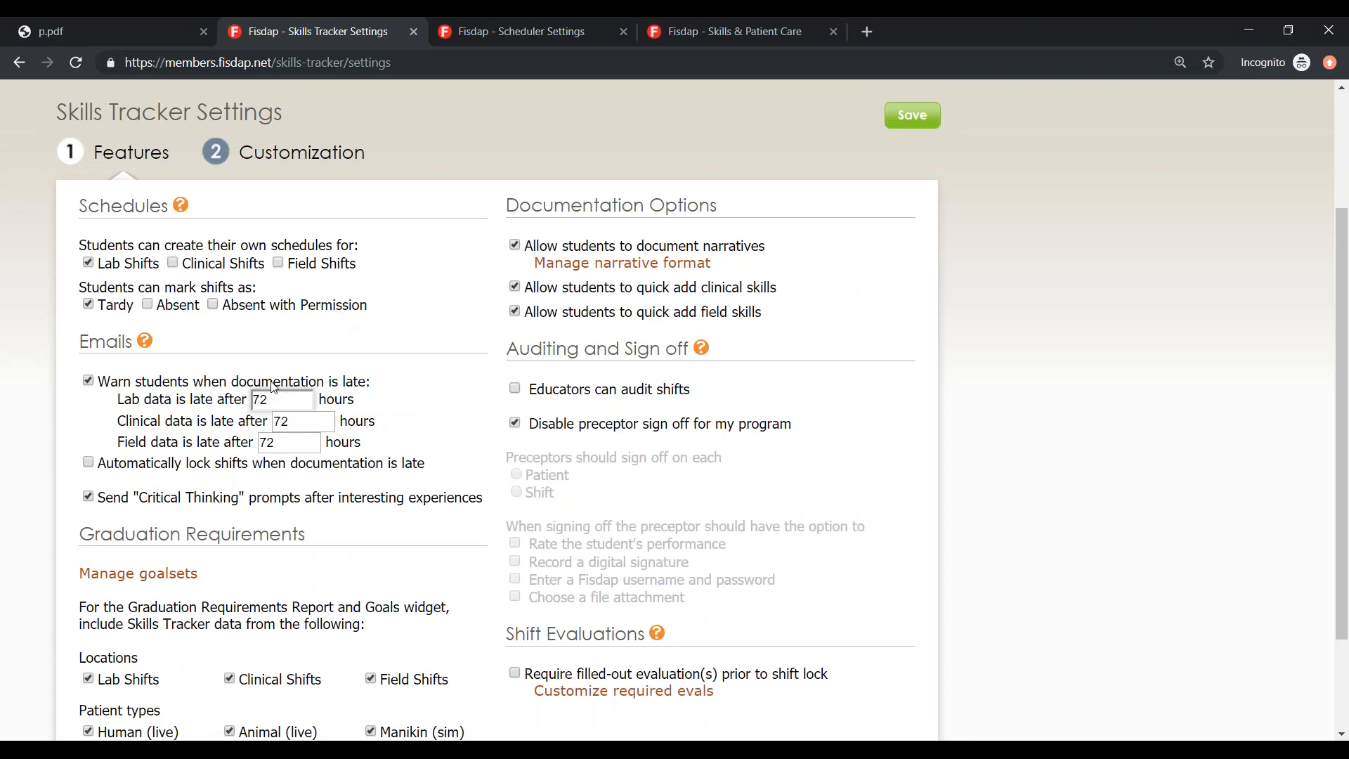
{"action": "left_click", "coordinate": [184, 469]}
{"action": "left_click", "coordinate": [681, 30]}
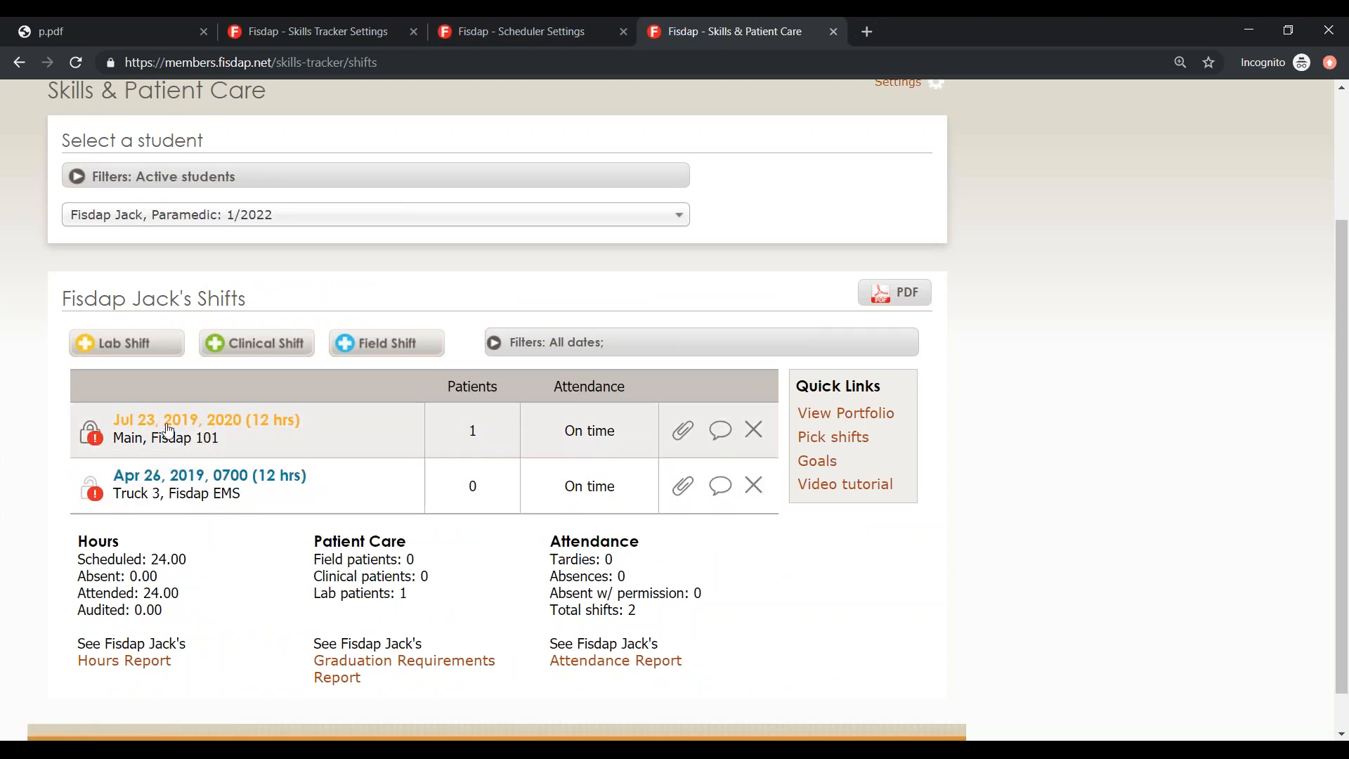
- Unlock the Jul 23, 2019 lab shift, and try to lock it again
{"action": "left_click", "coordinate": [99, 440]}
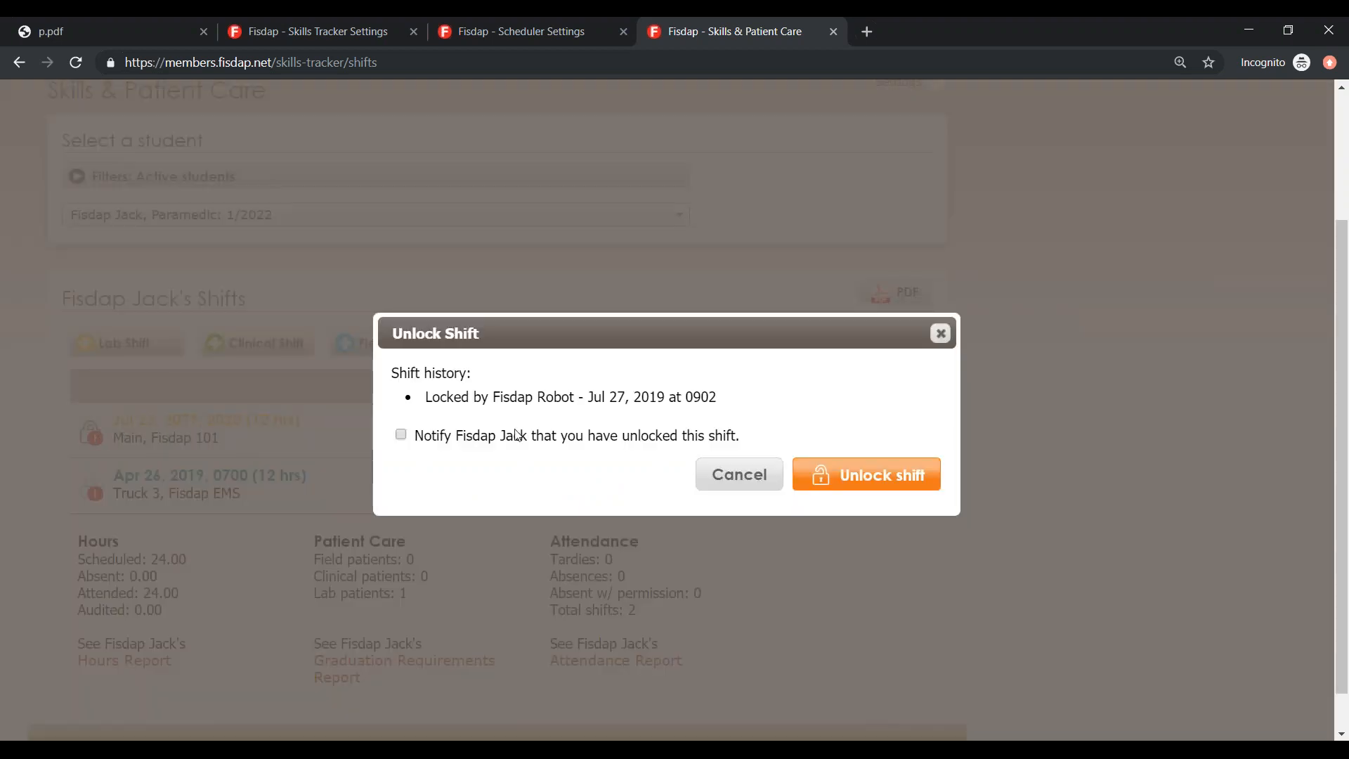
{"action": "left_click", "coordinate": [877, 483]}
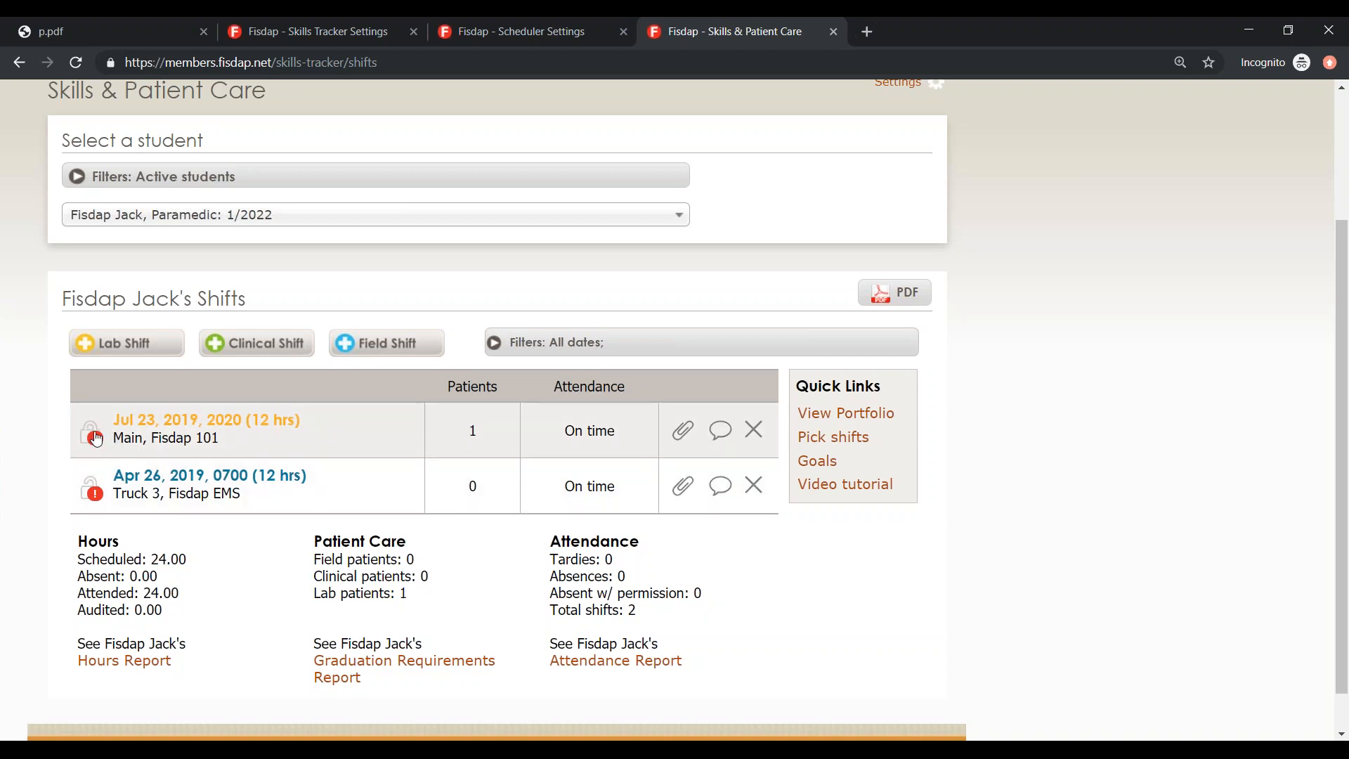
{"action": "left_click", "coordinate": [92, 431]}
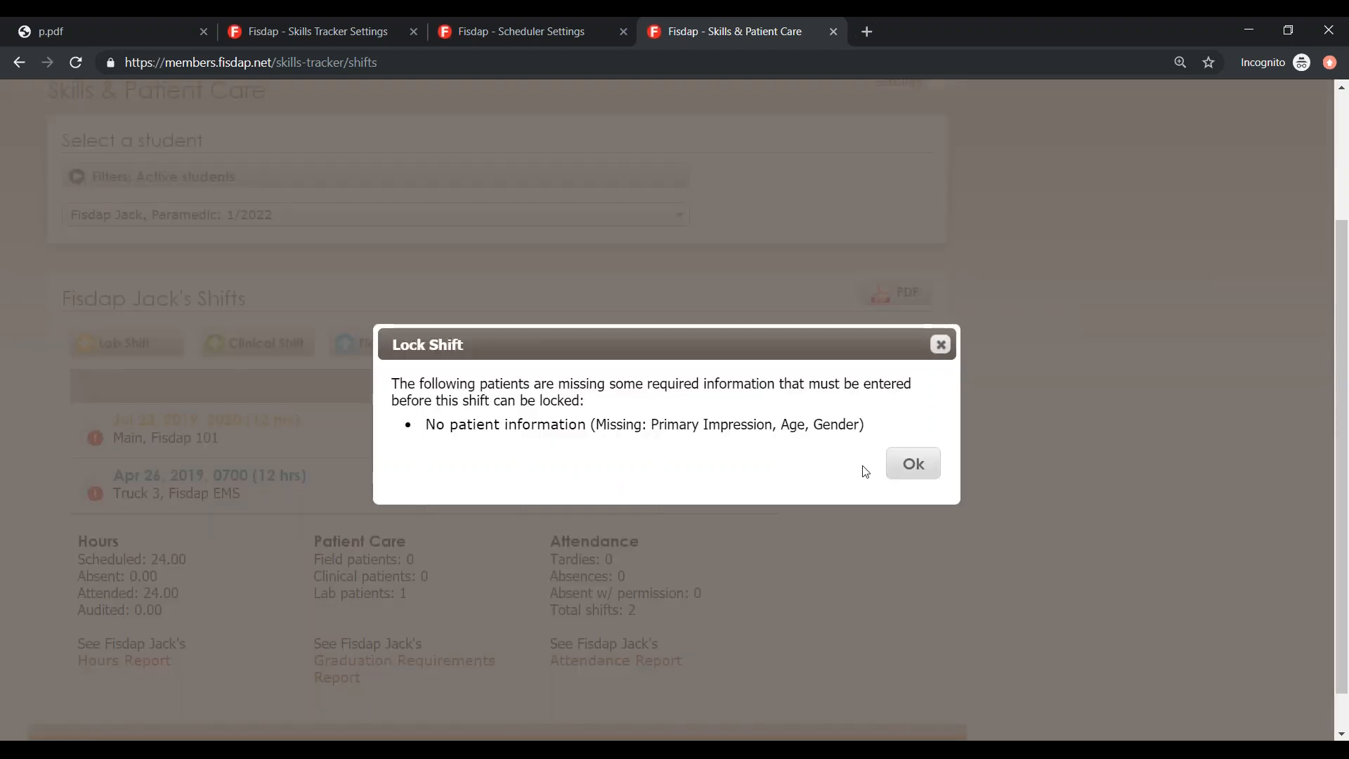
{"action": "left_click", "coordinate": [909, 465]}
- Lock the Apr 26, 2019 field shift, and review who locked it in its shift history without unlocking it
{"action": "left_click", "coordinate": [92, 489]}
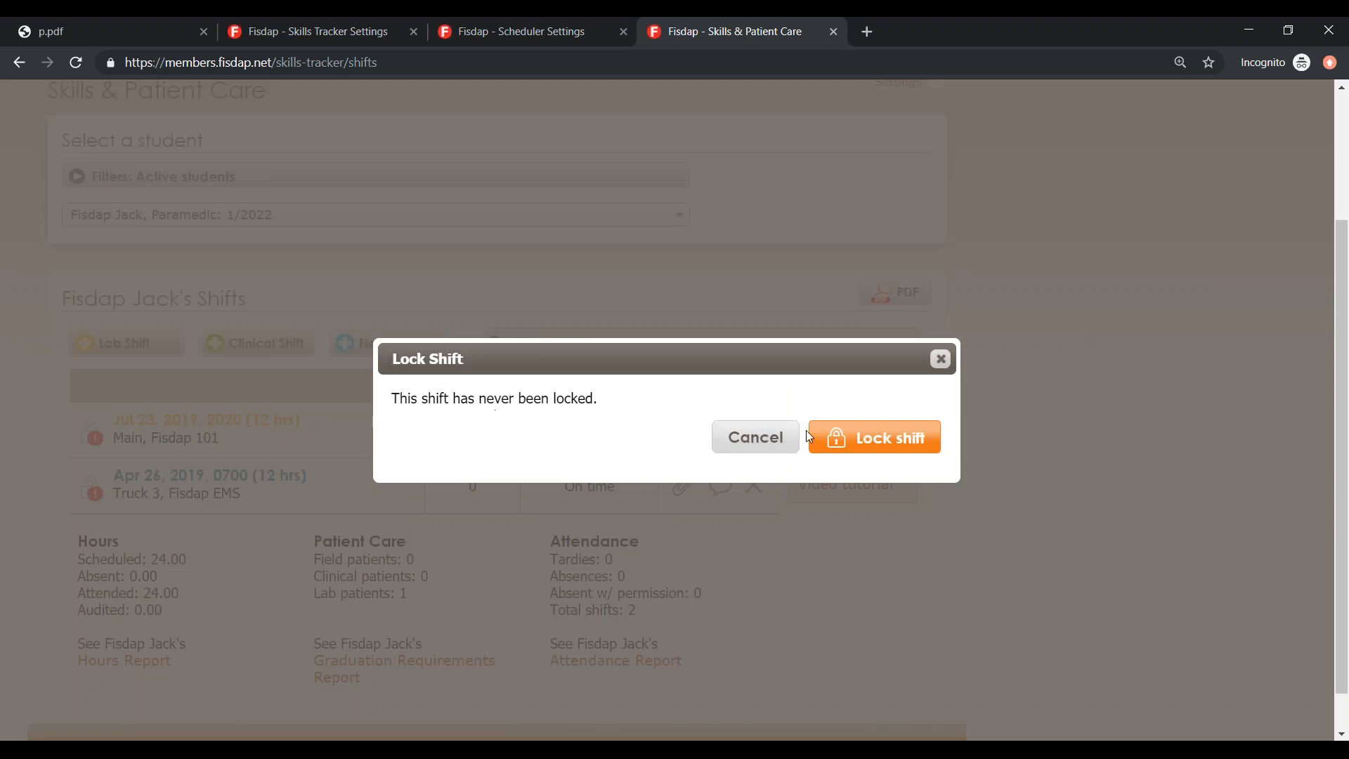
{"action": "left_click", "coordinate": [835, 436]}
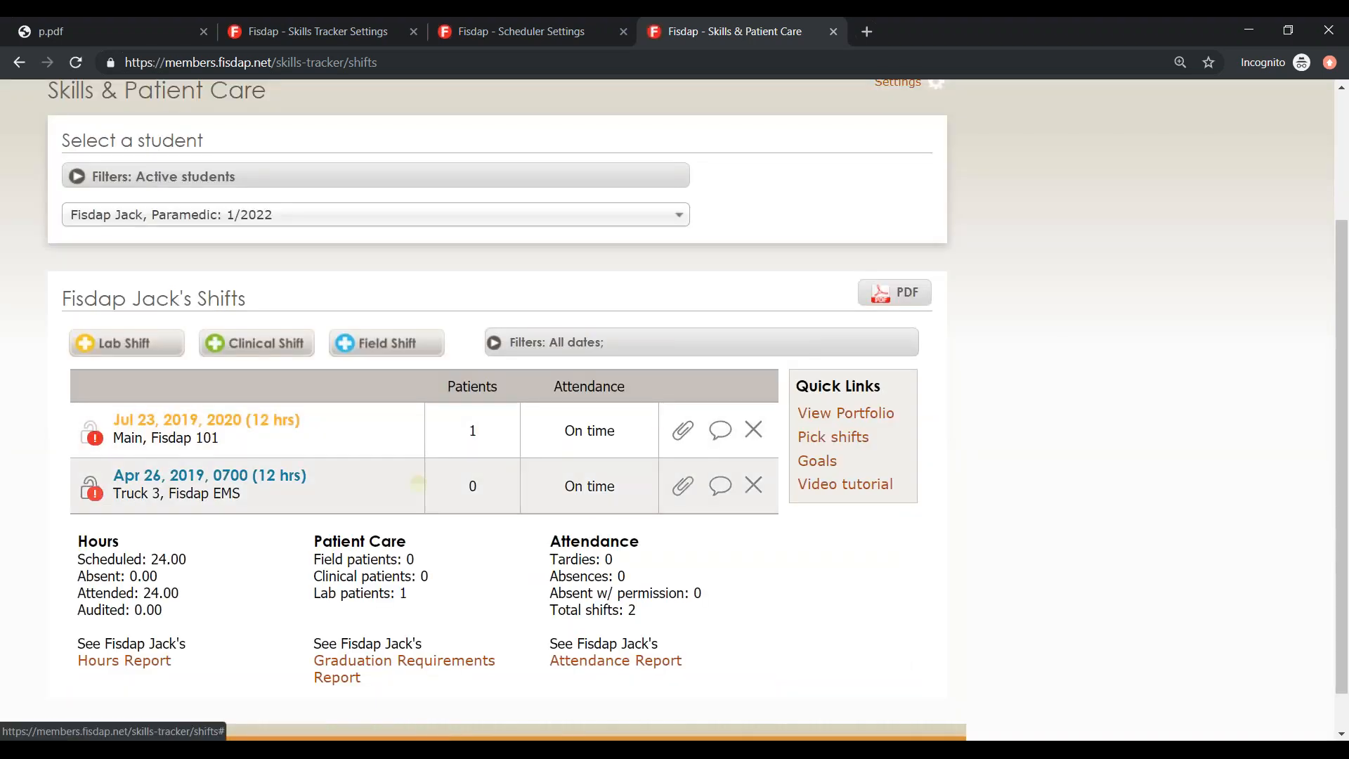
{"action": "left_click", "coordinate": [92, 487]}
{"action": "left_click_drag", "start_coordinate": [472, 397], "coordinate": [617, 410]}
{"action": "left_click", "coordinate": [615, 413]}
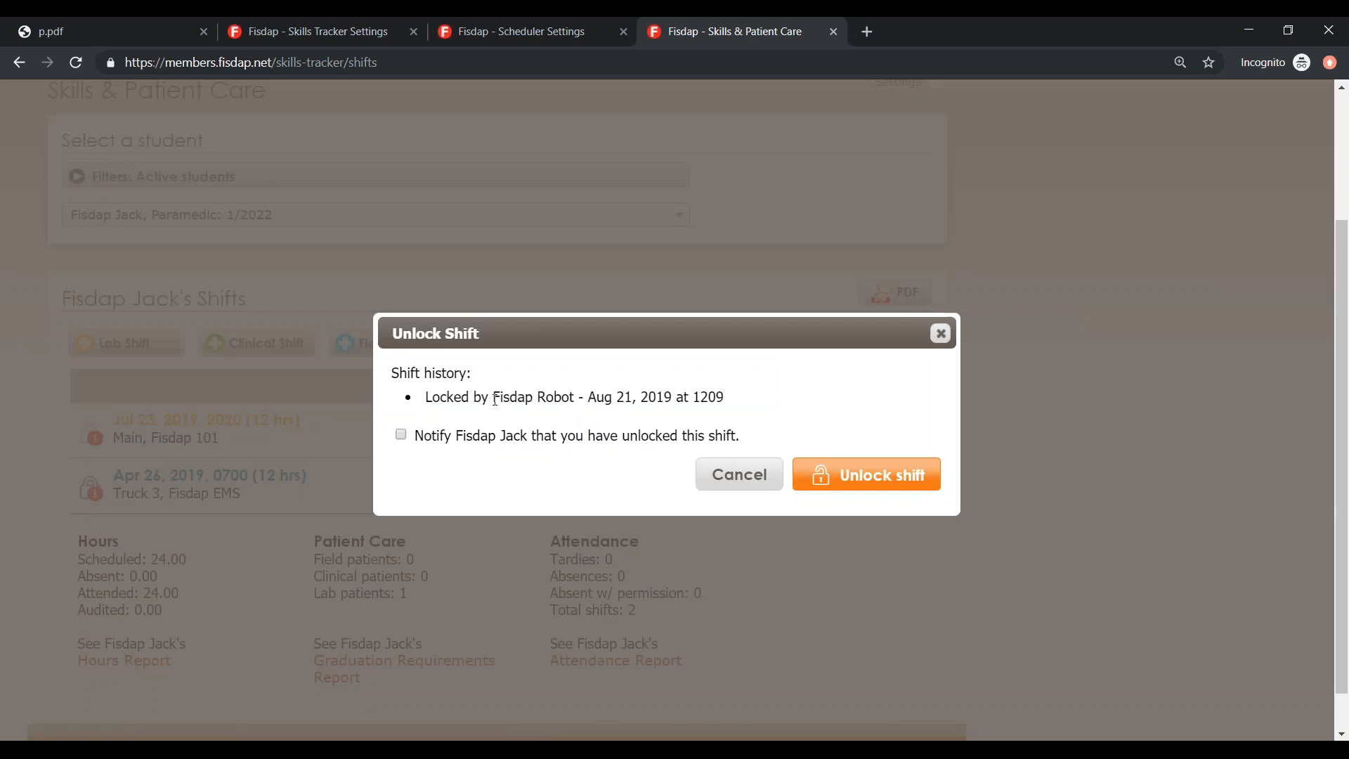
{"action": "left_click_drag", "start_coordinate": [492, 397], "coordinate": [585, 404]}
{"action": "scroll", "coordinate": [586, 403], "scroll_direction": "up", "scroll_amount": 3}
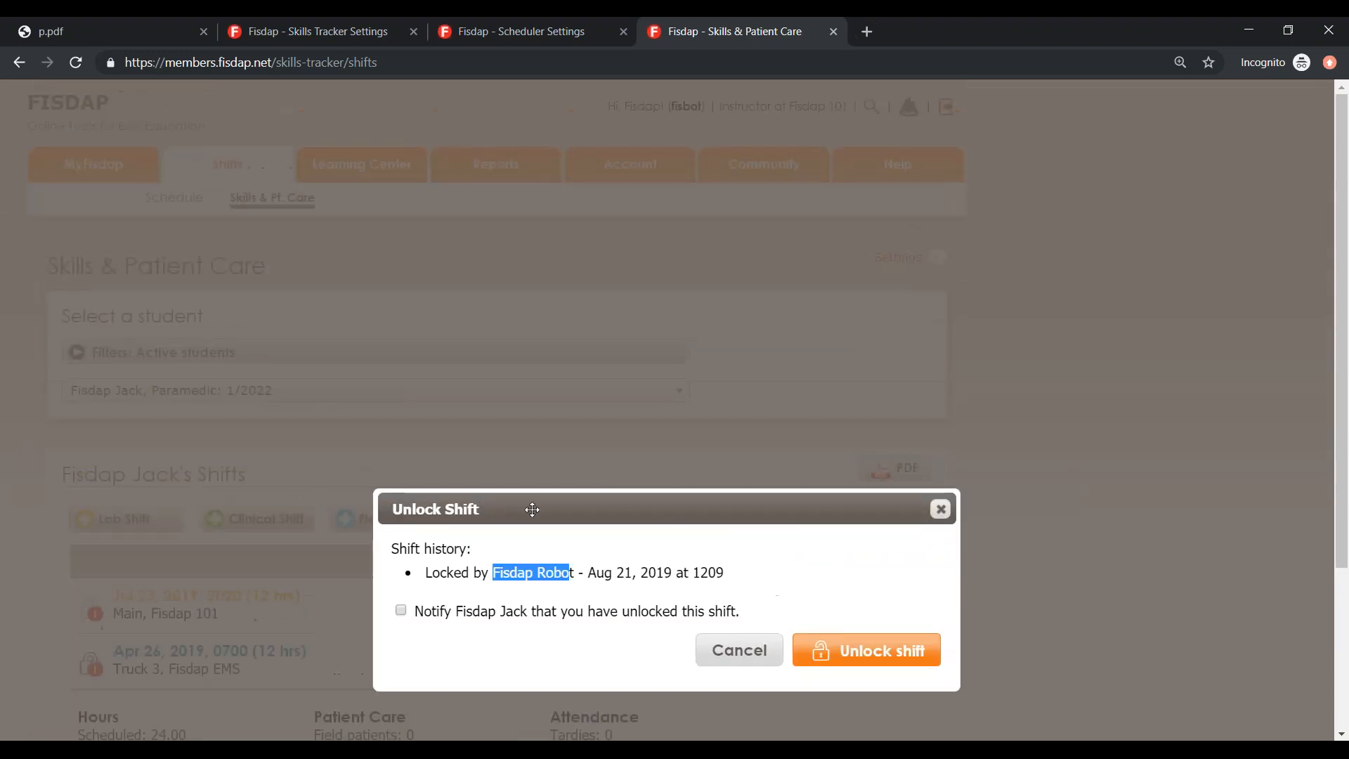
{"action": "left_click_drag", "start_coordinate": [493, 572], "coordinate": [578, 568]}
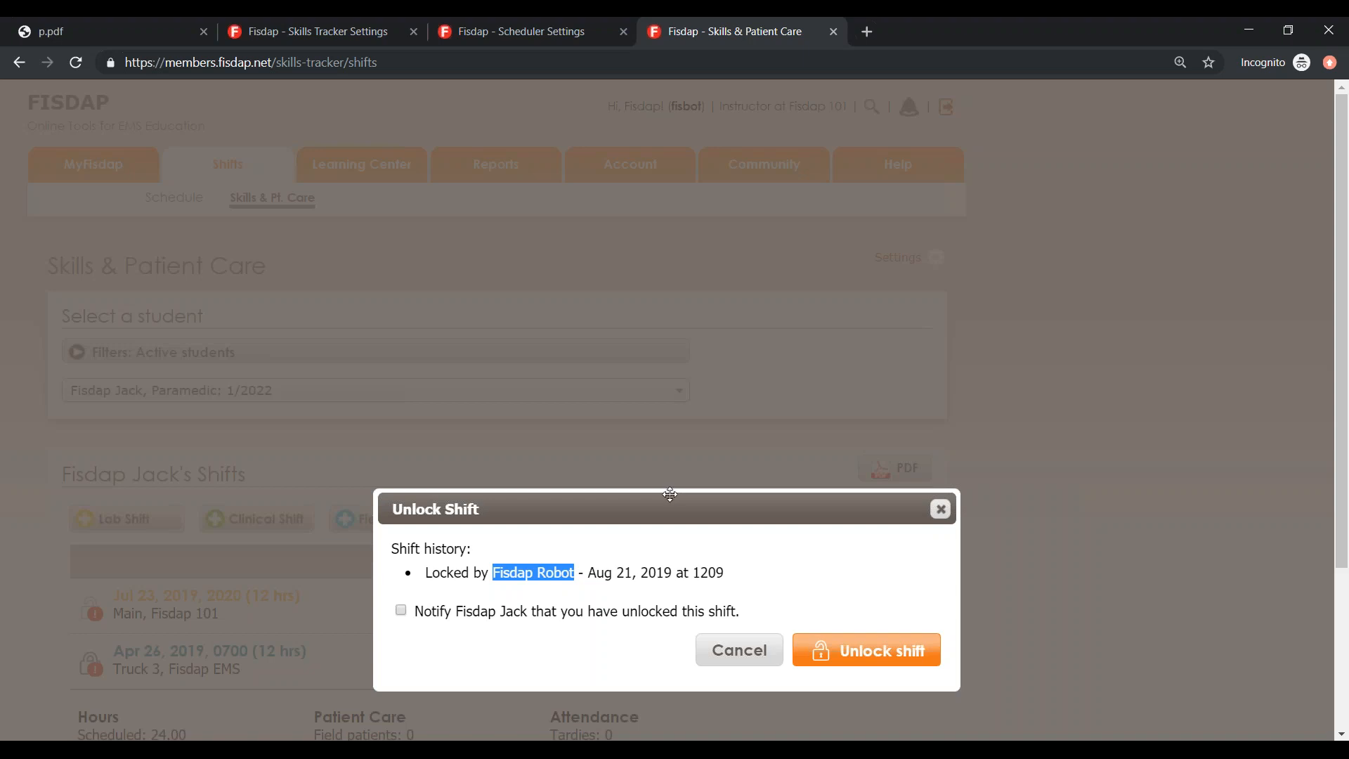
{"action": "left_click", "coordinate": [940, 515]}
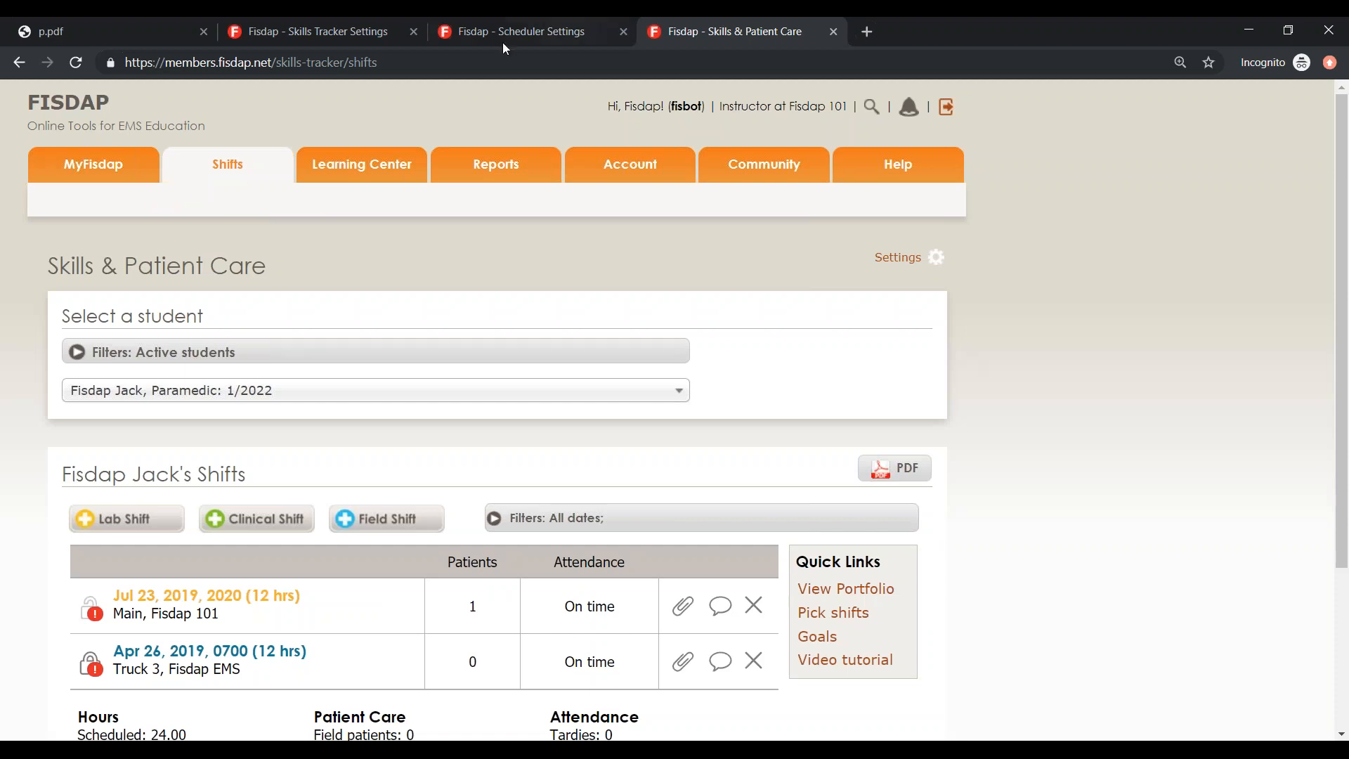
- Open Instructor Account Information from the account area, enable Student Events in the instructor's email settings, and save the account
{"action": "left_click", "coordinate": [371, 32]}
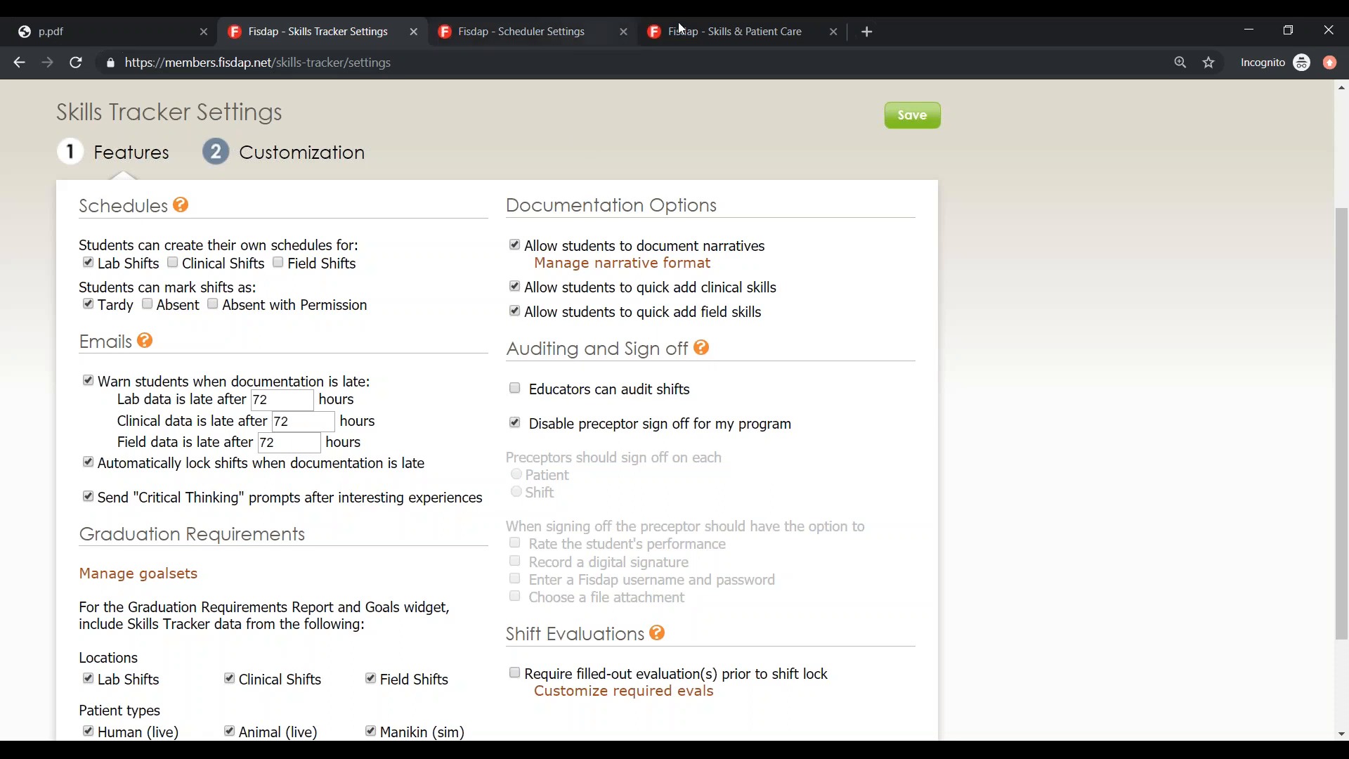
{"action": "scroll", "coordinate": [615, 144], "scroll_direction": "up", "scroll_amount": 3}
{"action": "left_click", "coordinate": [617, 170]}
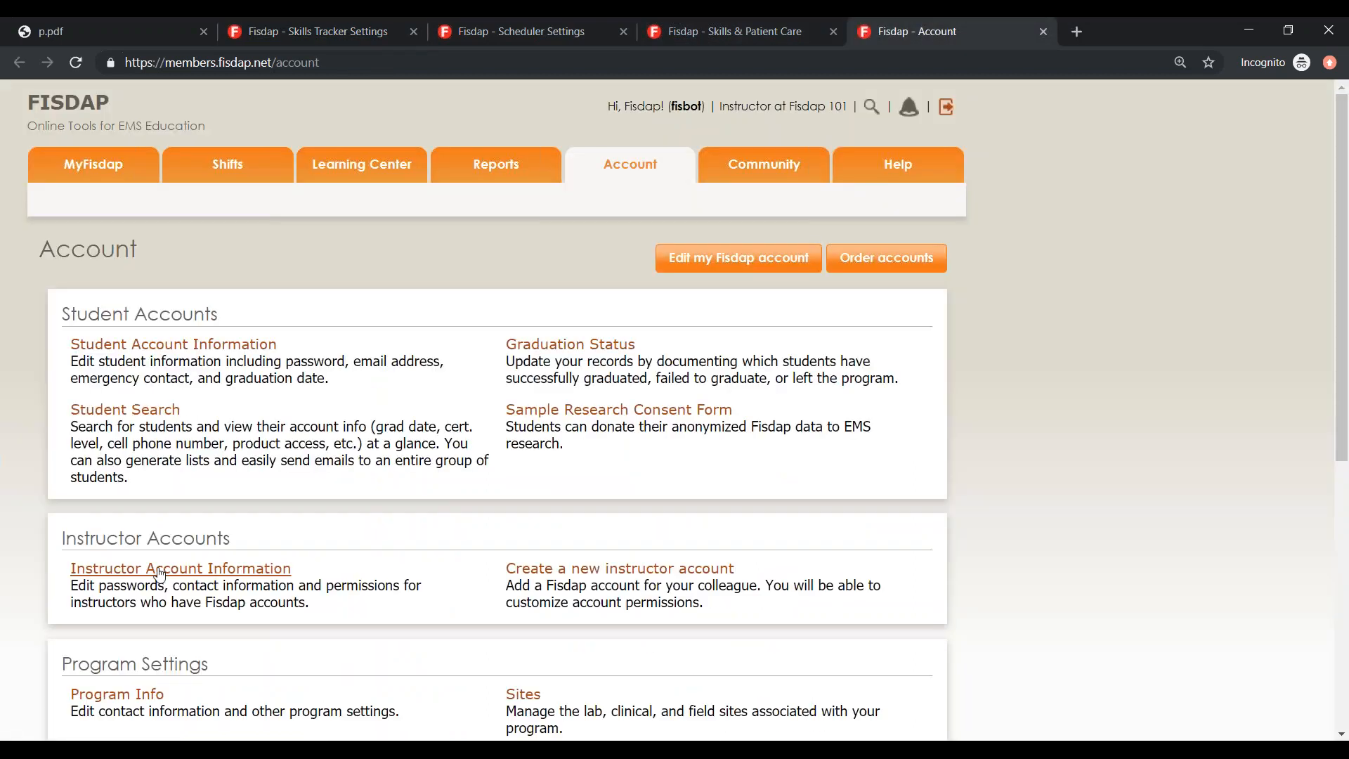
{"action": "left_click", "coordinate": [159, 575]}
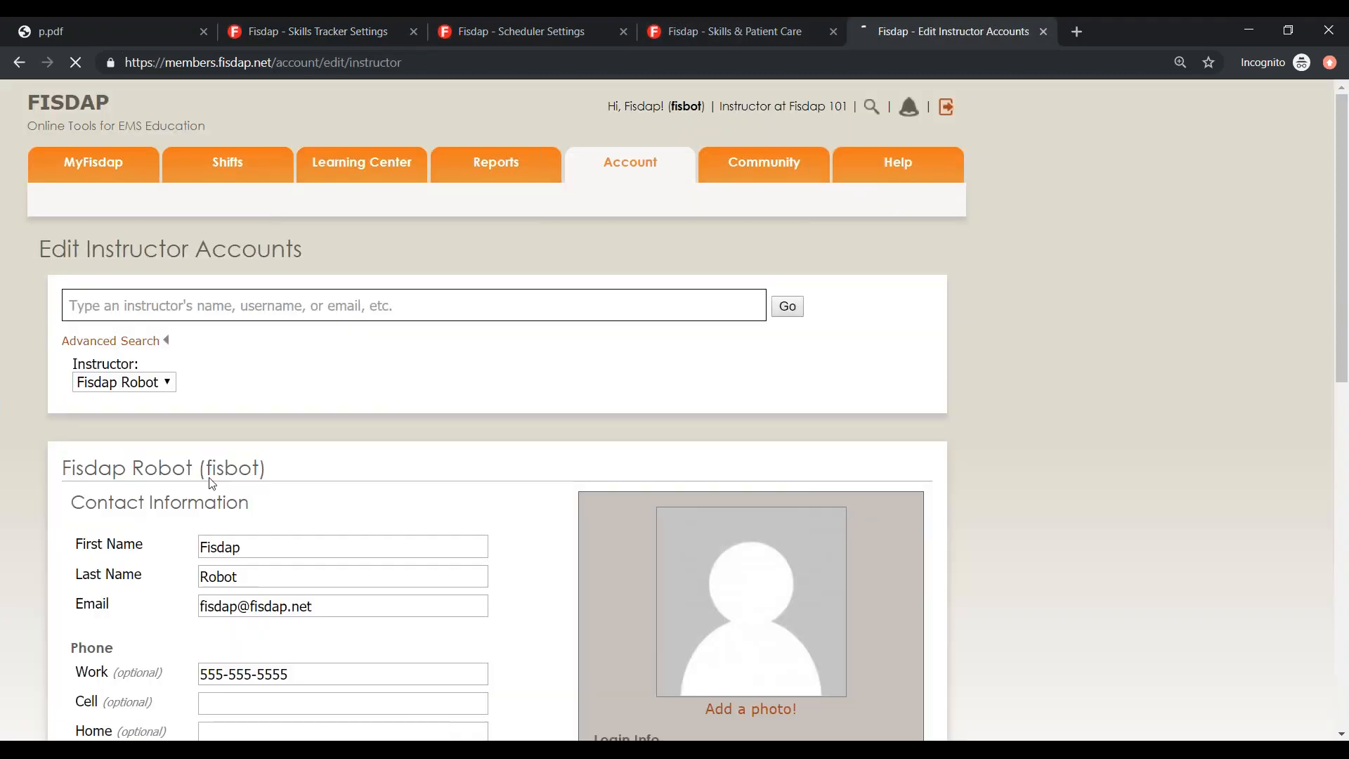
{"action": "scroll", "coordinate": [261, 423], "scroll_direction": "down", "scroll_amount": 6}
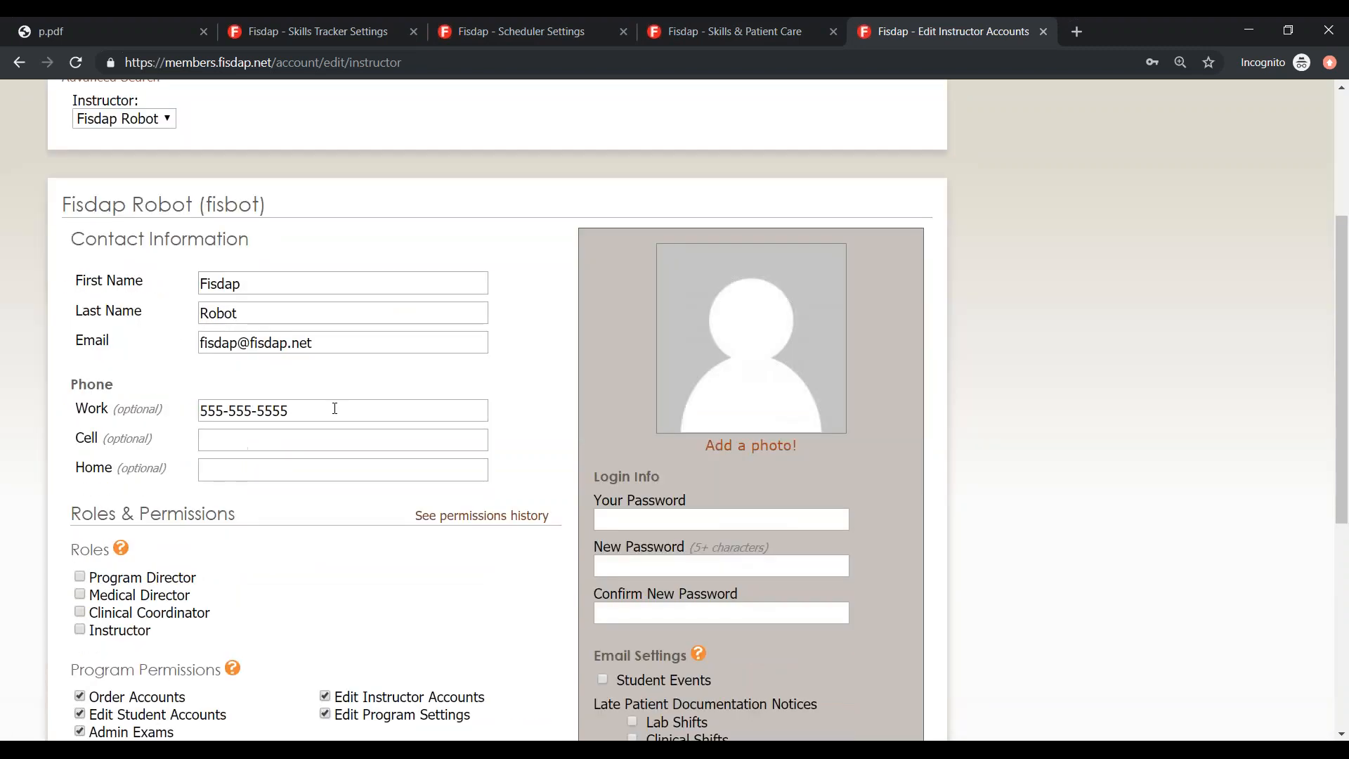
{"action": "scroll", "coordinate": [281, 394], "scroll_direction": "up", "scroll_amount": 3}
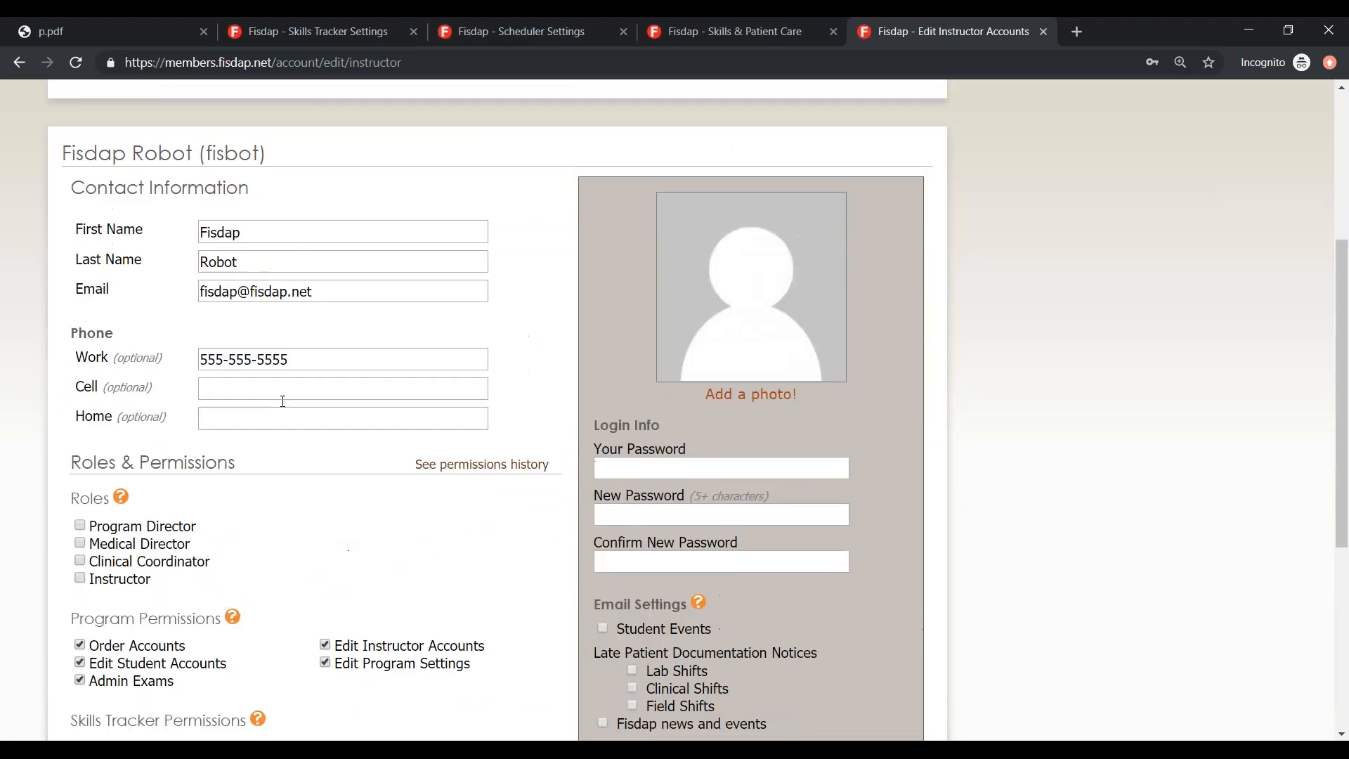
{"action": "scroll", "coordinate": [505, 560], "scroll_direction": "down", "scroll_amount": 1}
{"action": "scroll", "coordinate": [507, 566], "scroll_direction": "down", "scroll_amount": 1}
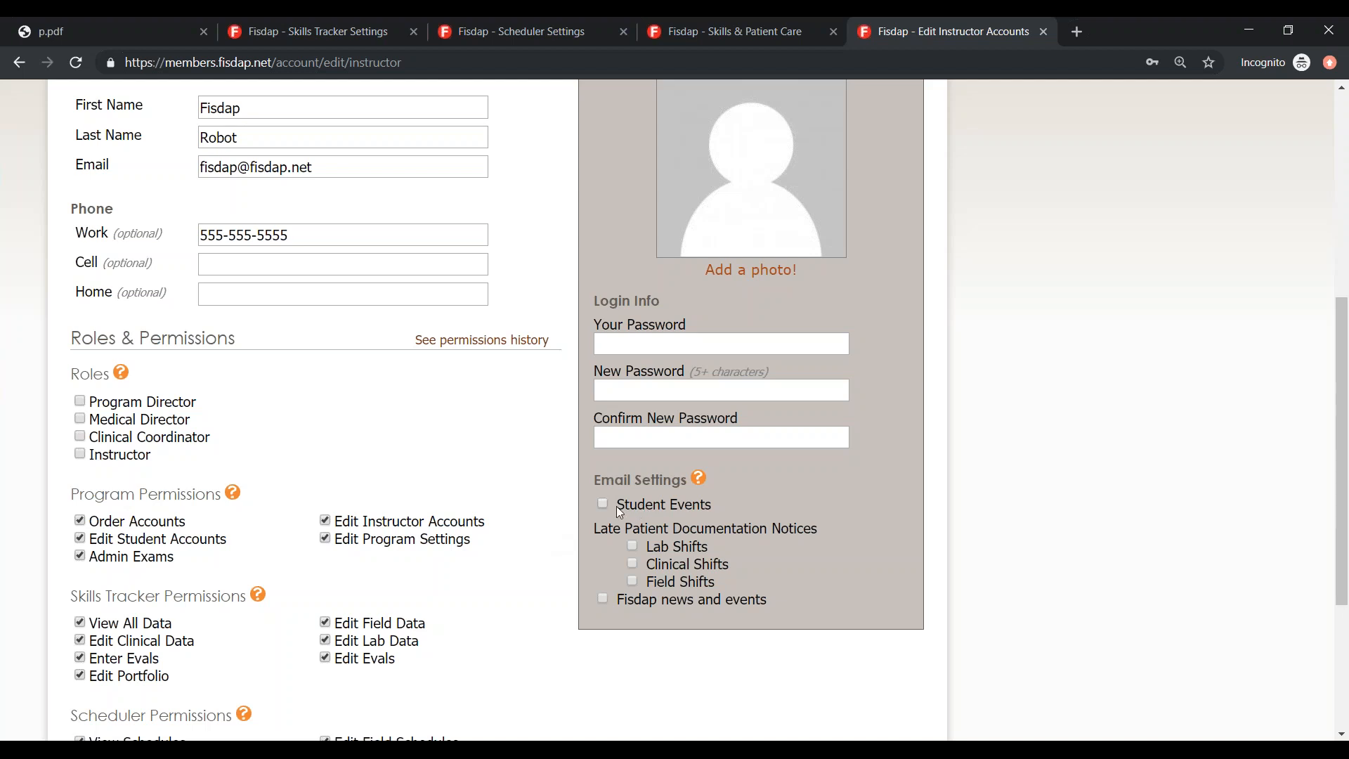
{"action": "left_click", "coordinate": [602, 504]}
{"action": "scroll", "coordinate": [951, 729], "scroll_direction": "down", "scroll_amount": 1}
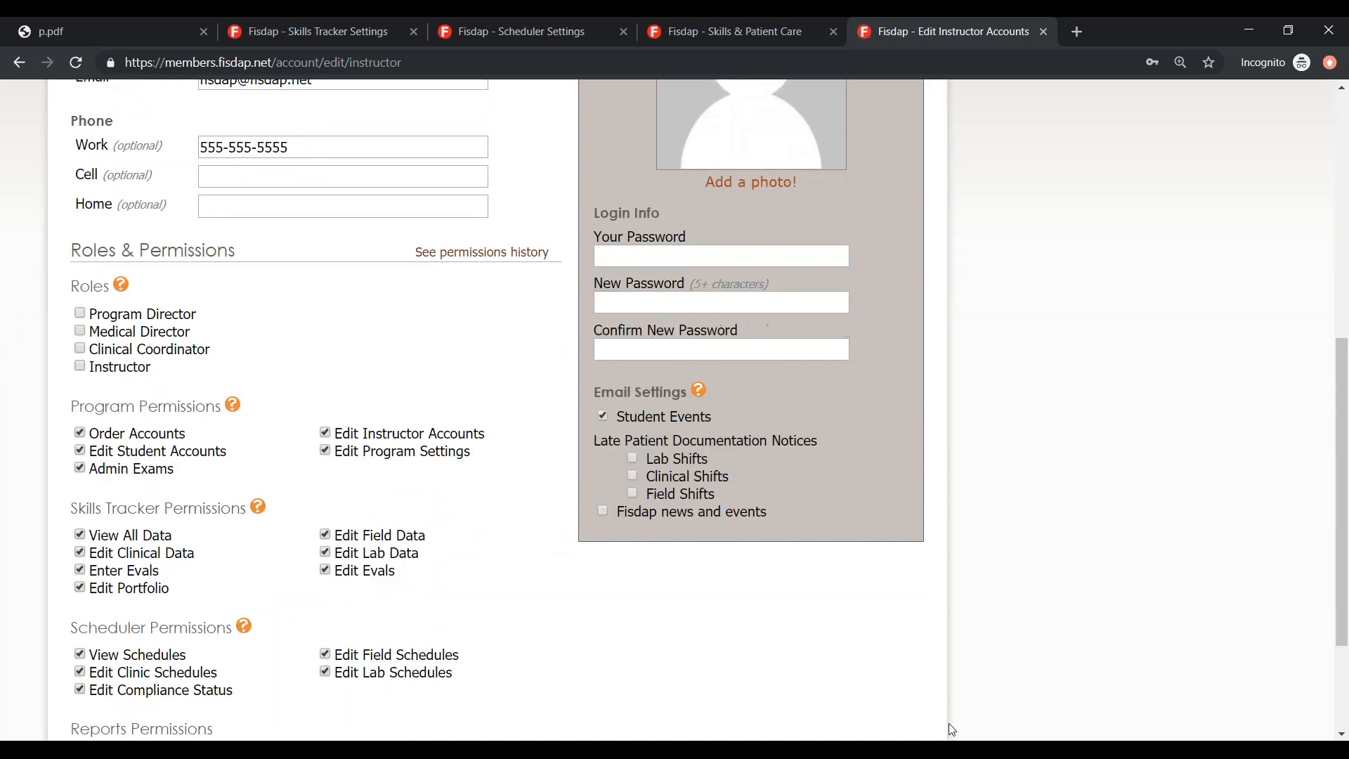
{"action": "scroll", "coordinate": [950, 728], "scroll_direction": "down", "scroll_amount": 2}
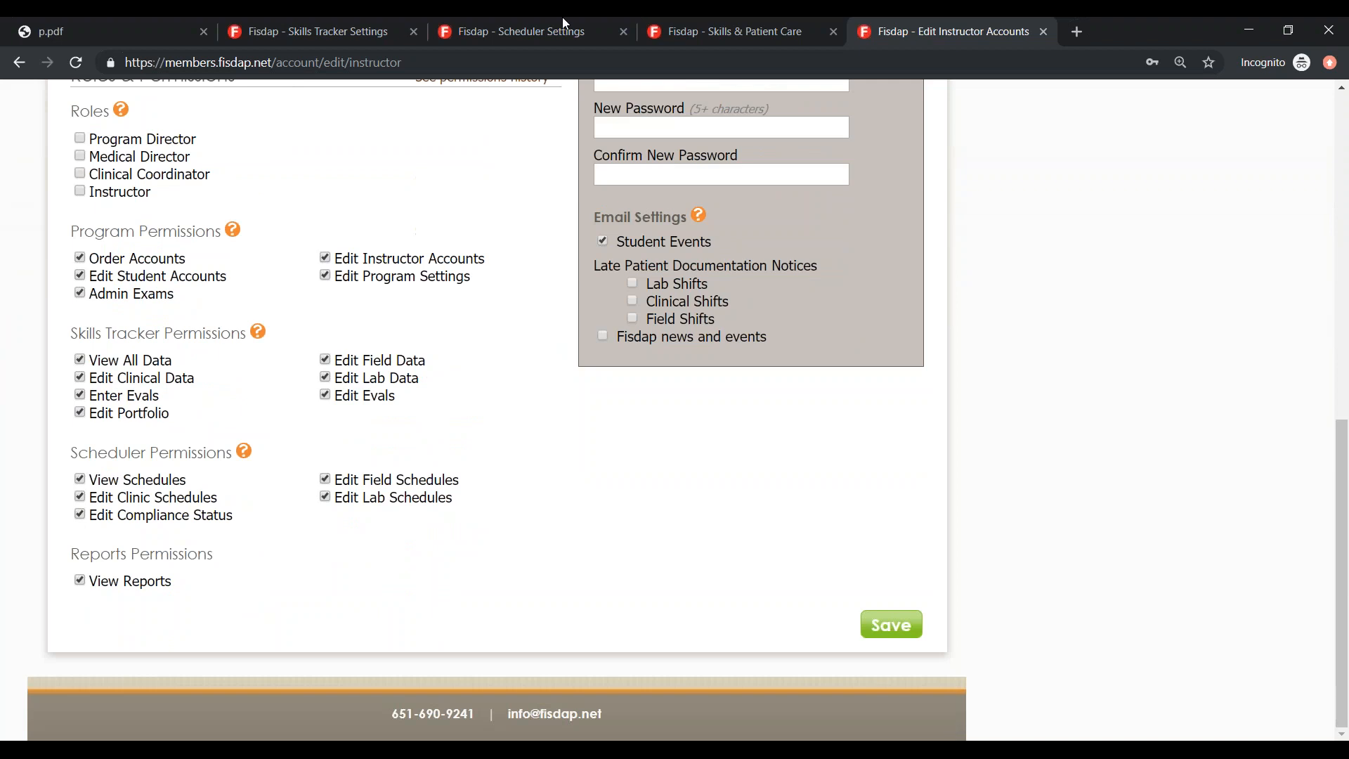
{"action": "left_click", "coordinate": [904, 624]}
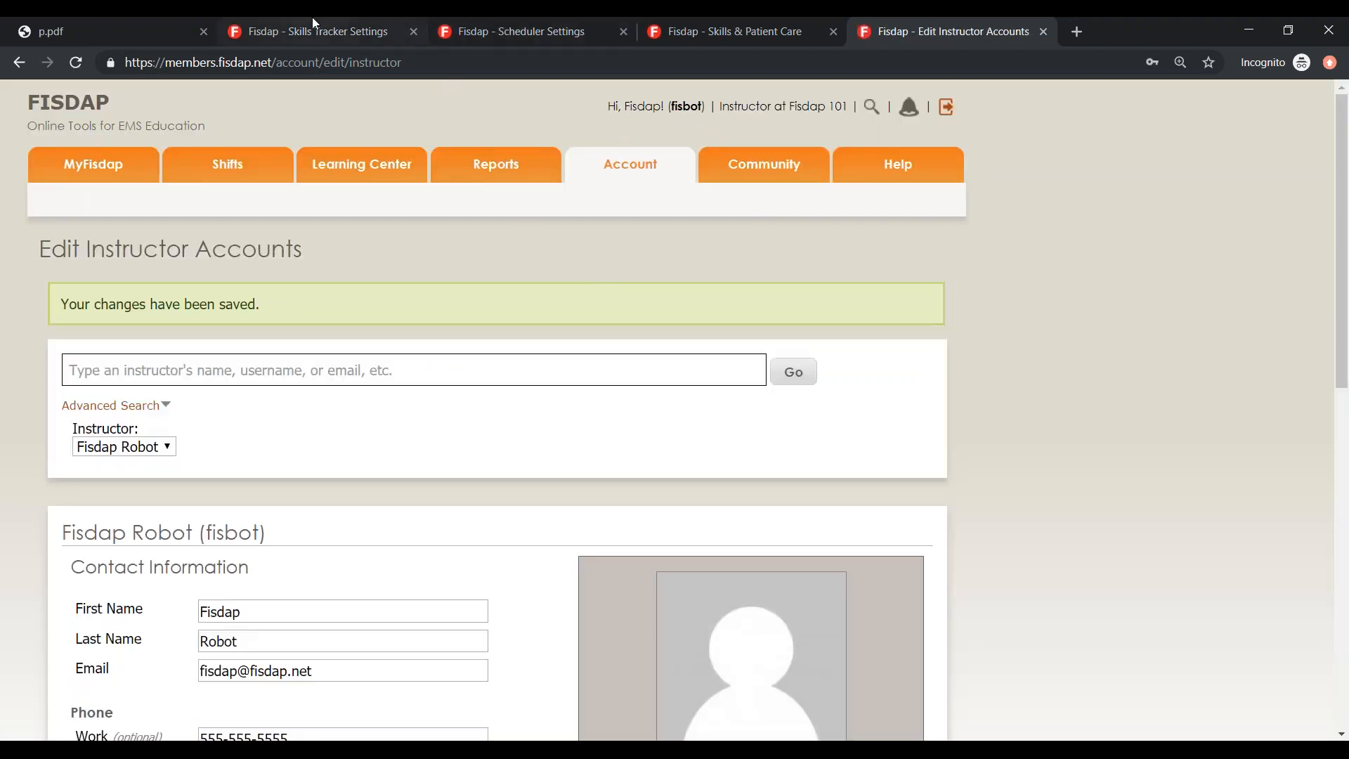
- Return to Skills Tracker Settings and review the Critical Thinking prompt option and the Graduation Requirements locations and patient types
{"action": "left_click", "coordinate": [312, 17]}
{"action": "scroll", "coordinate": [147, 515], "scroll_direction": "down", "scroll_amount": 2}
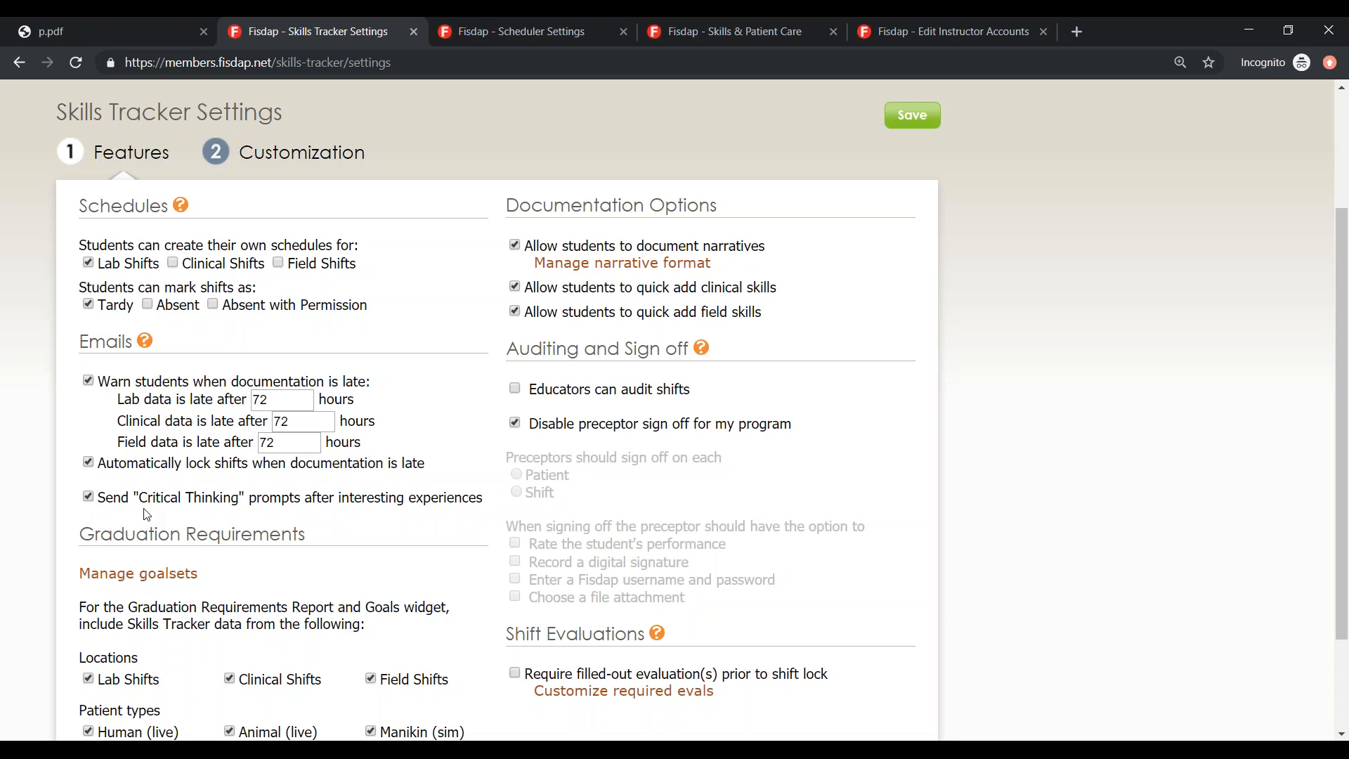
{"action": "scroll", "coordinate": [147, 513], "scroll_direction": "down", "scroll_amount": 2}
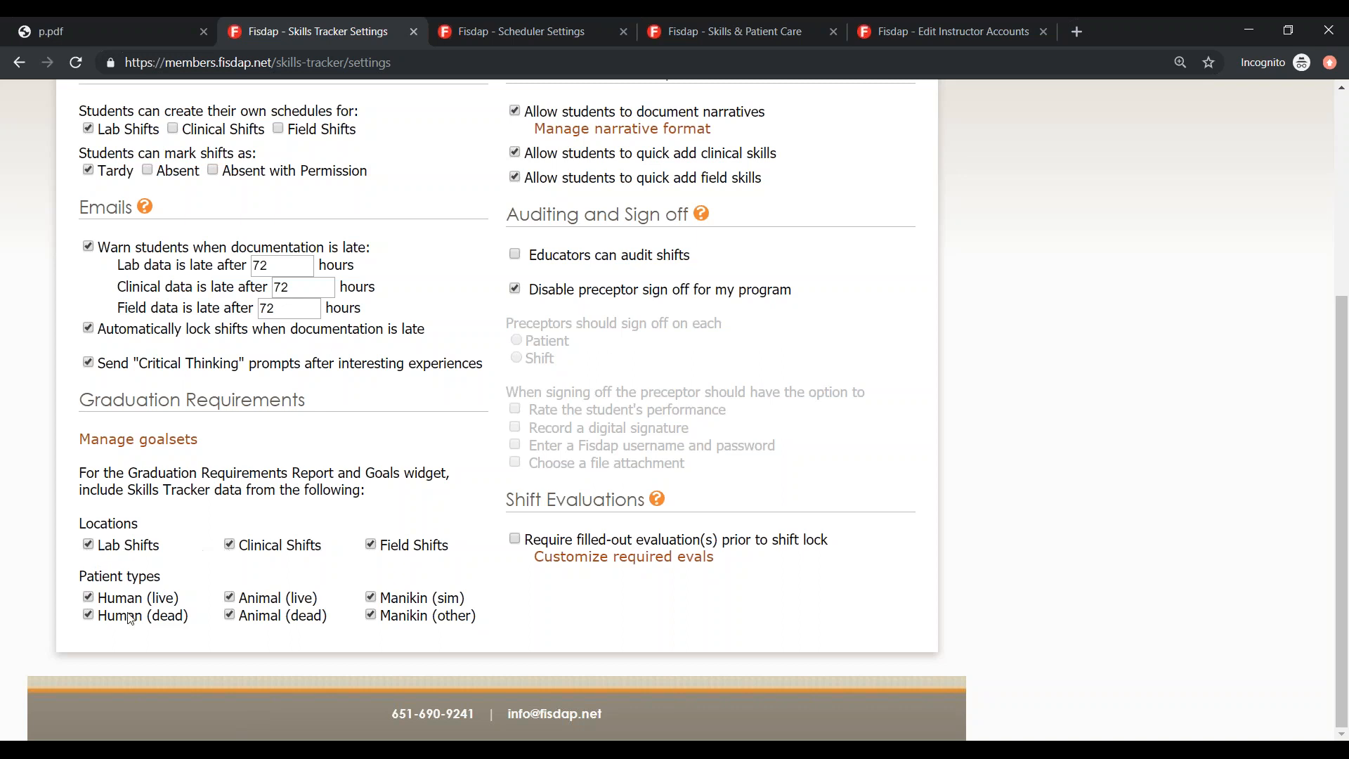
{"action": "scroll", "coordinate": [227, 628], "scroll_direction": "up", "scroll_amount": 5}
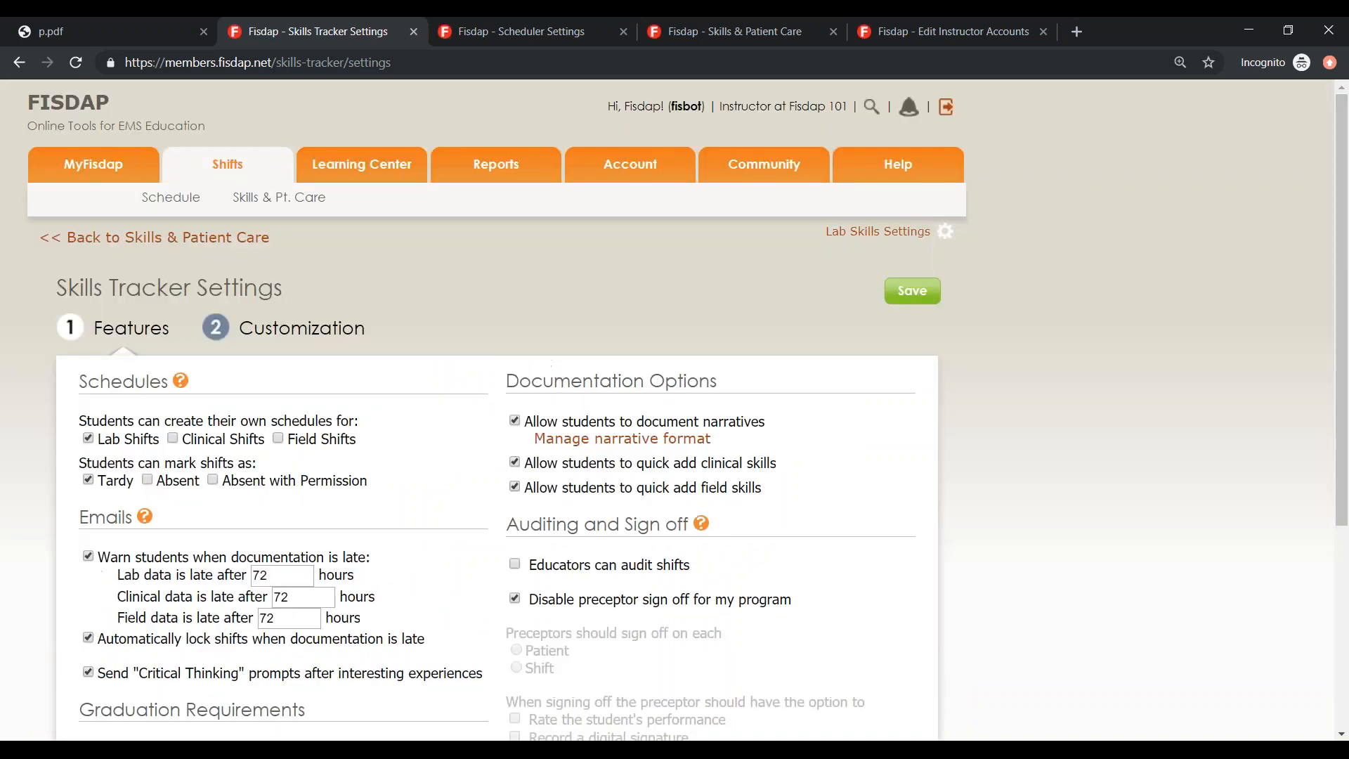
- Open the Goals view of the reports in a separate tab and examine the student's graduation requirements, including the Team Lead category
{"action": "mouse_move", "coordinate": [529, 163]}
{"action": "middle_click", "coordinate": [566, 196]}
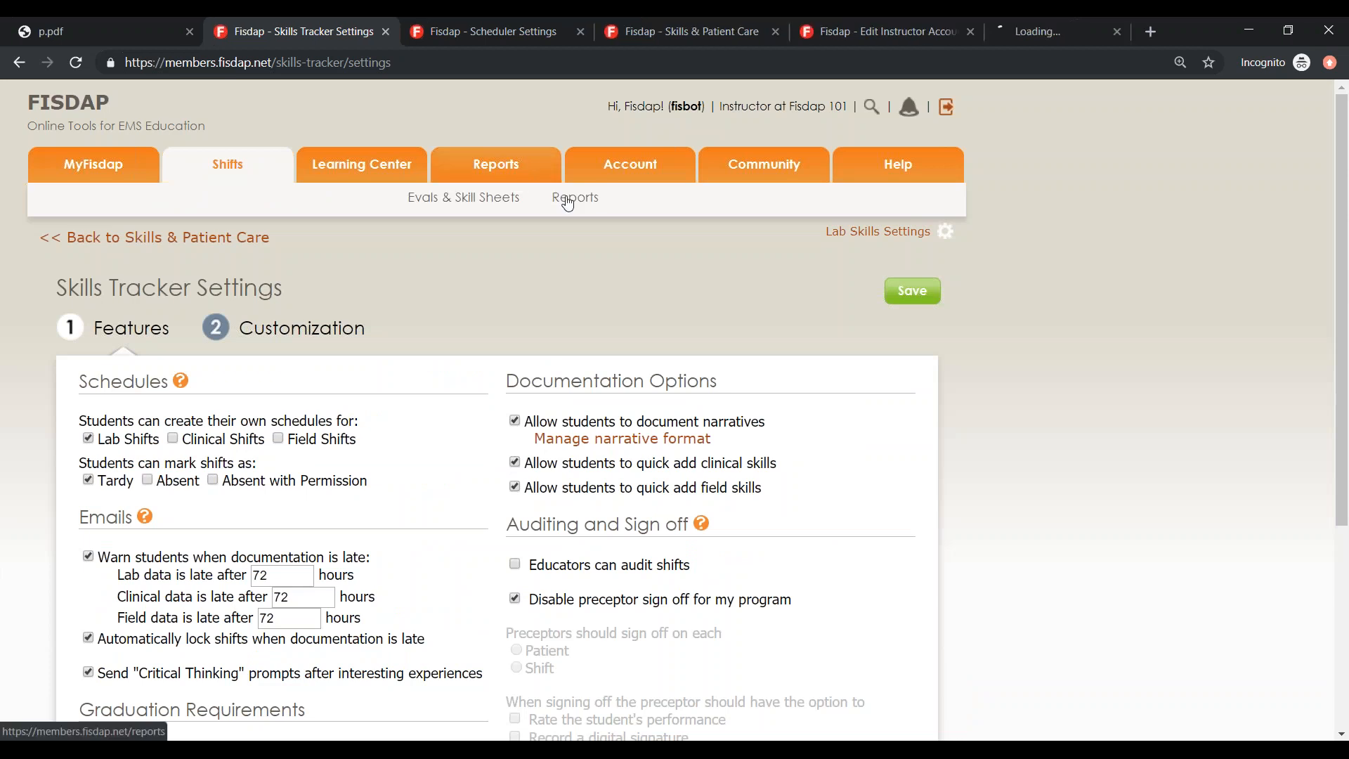
{"action": "left_click", "coordinate": [1013, 32]}
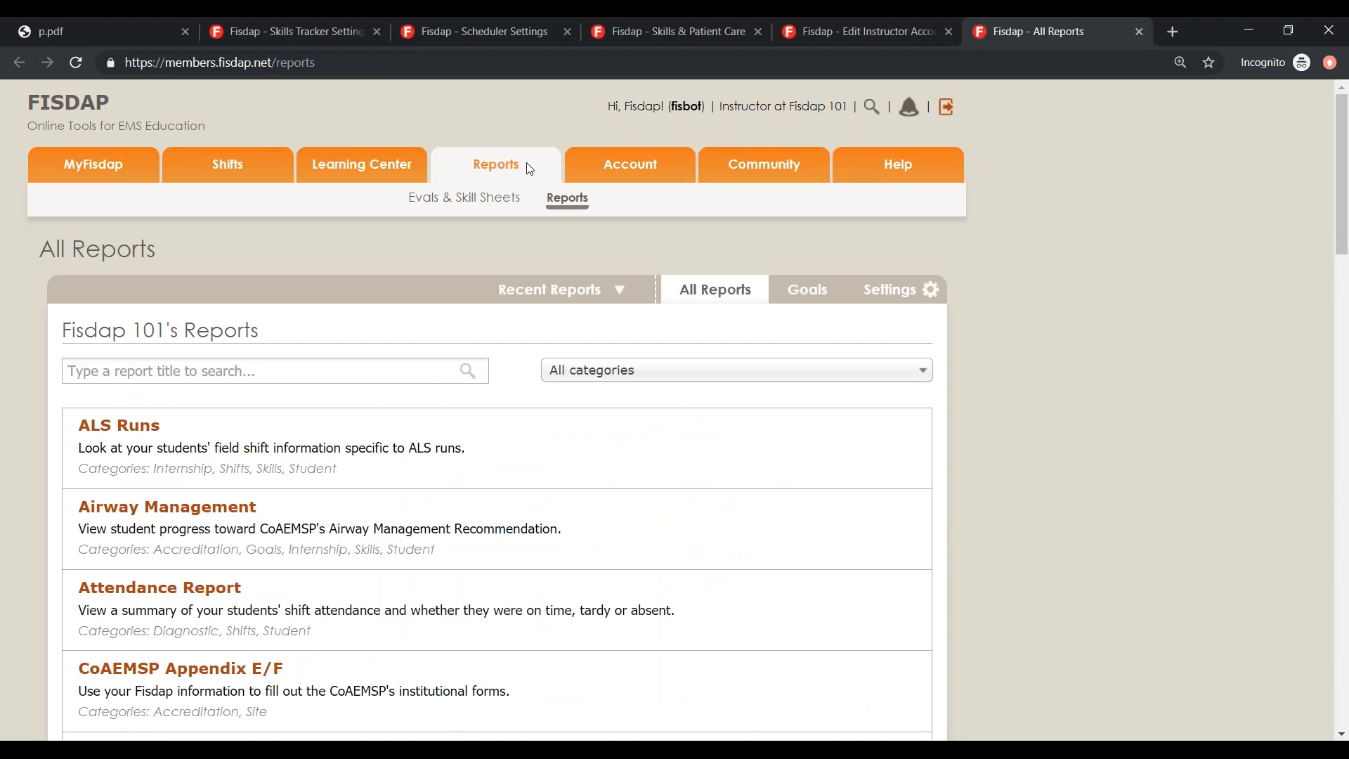
{"action": "left_click", "coordinate": [813, 292]}
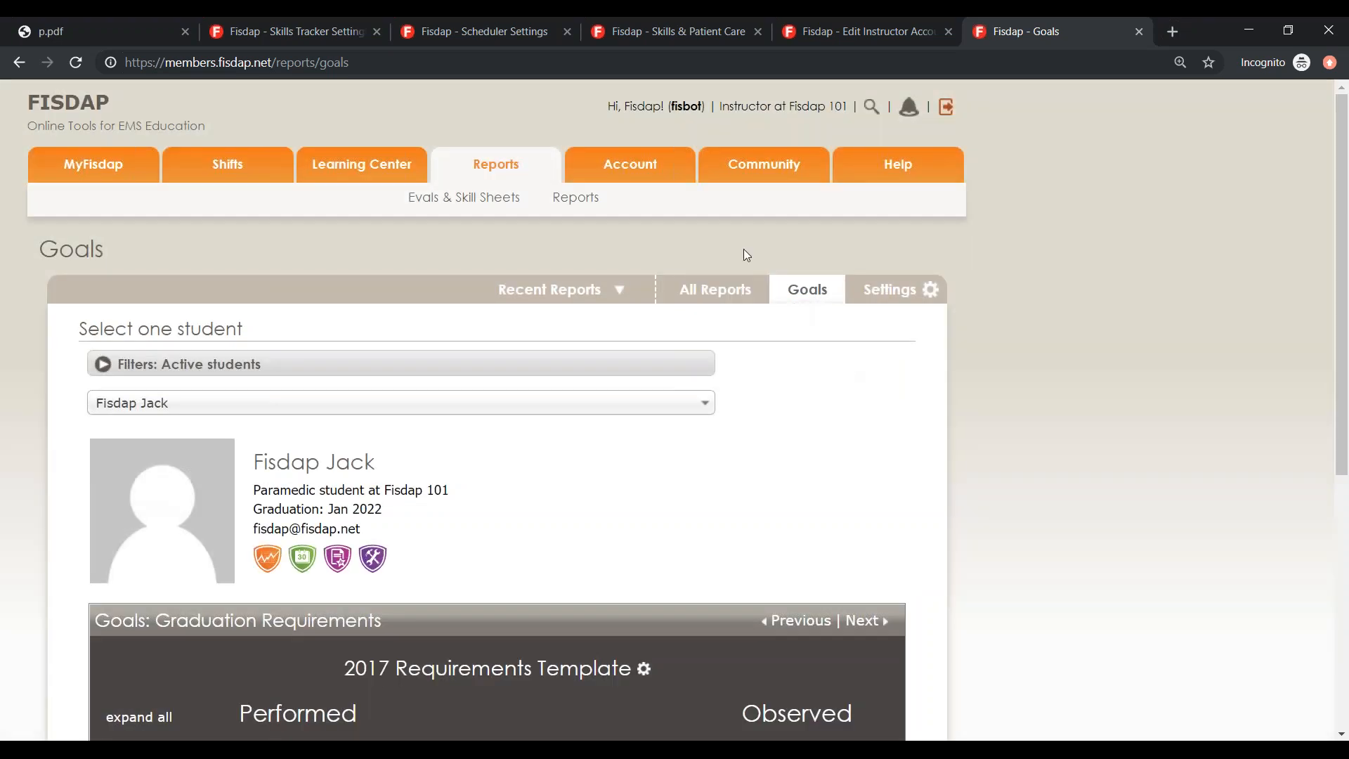
{"action": "scroll", "coordinate": [672, 376], "scroll_direction": "down", "scroll_amount": 2}
{"action": "left_click", "coordinate": [531, 232]}
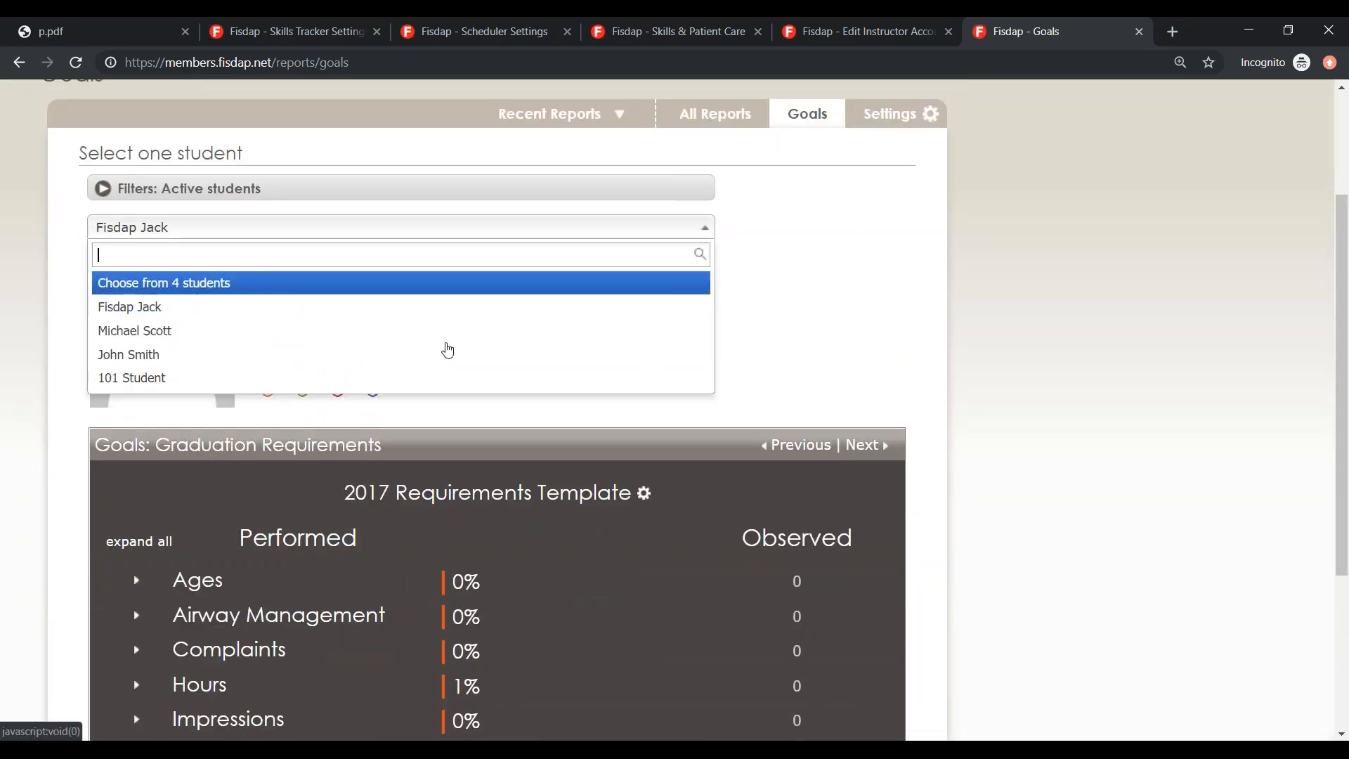
{"action": "left_click", "coordinate": [809, 295]}
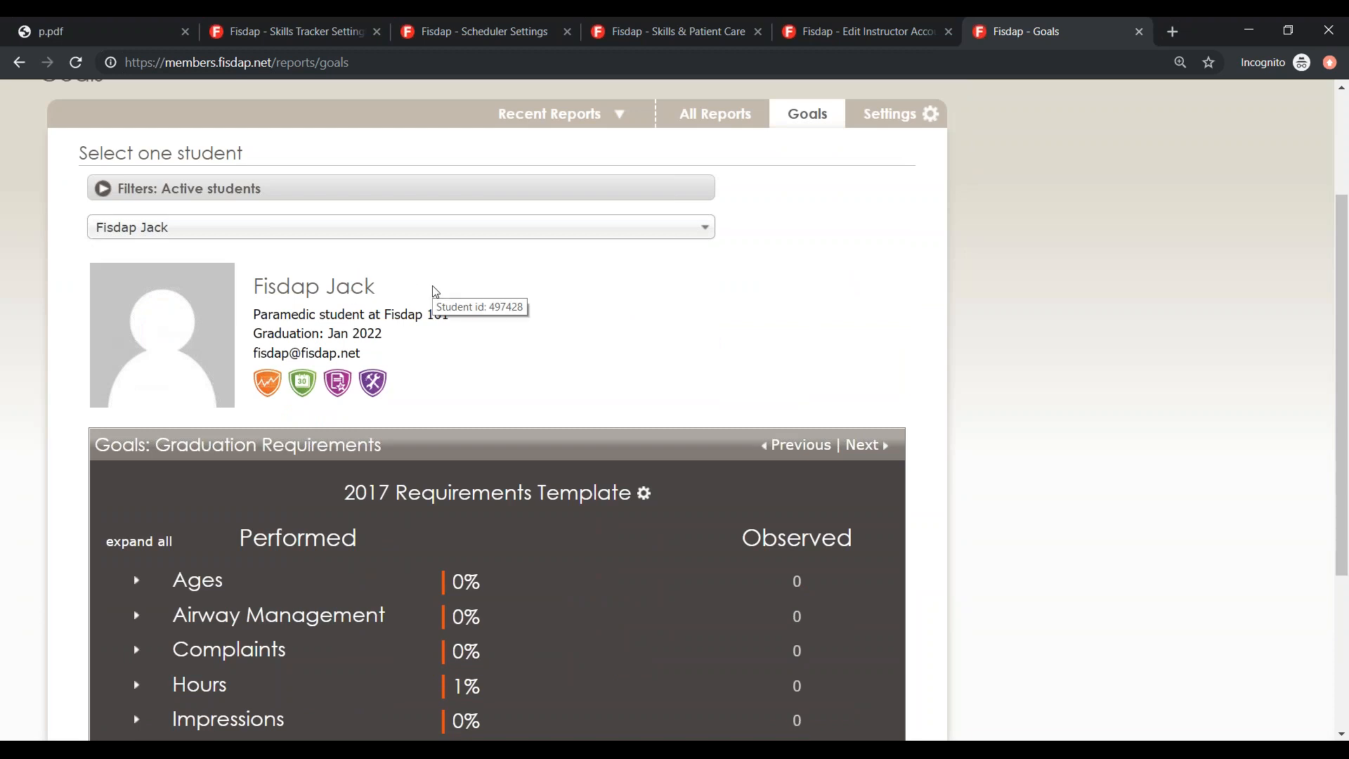
{"action": "scroll", "coordinate": [436, 295], "scroll_direction": "down", "scroll_amount": 2}
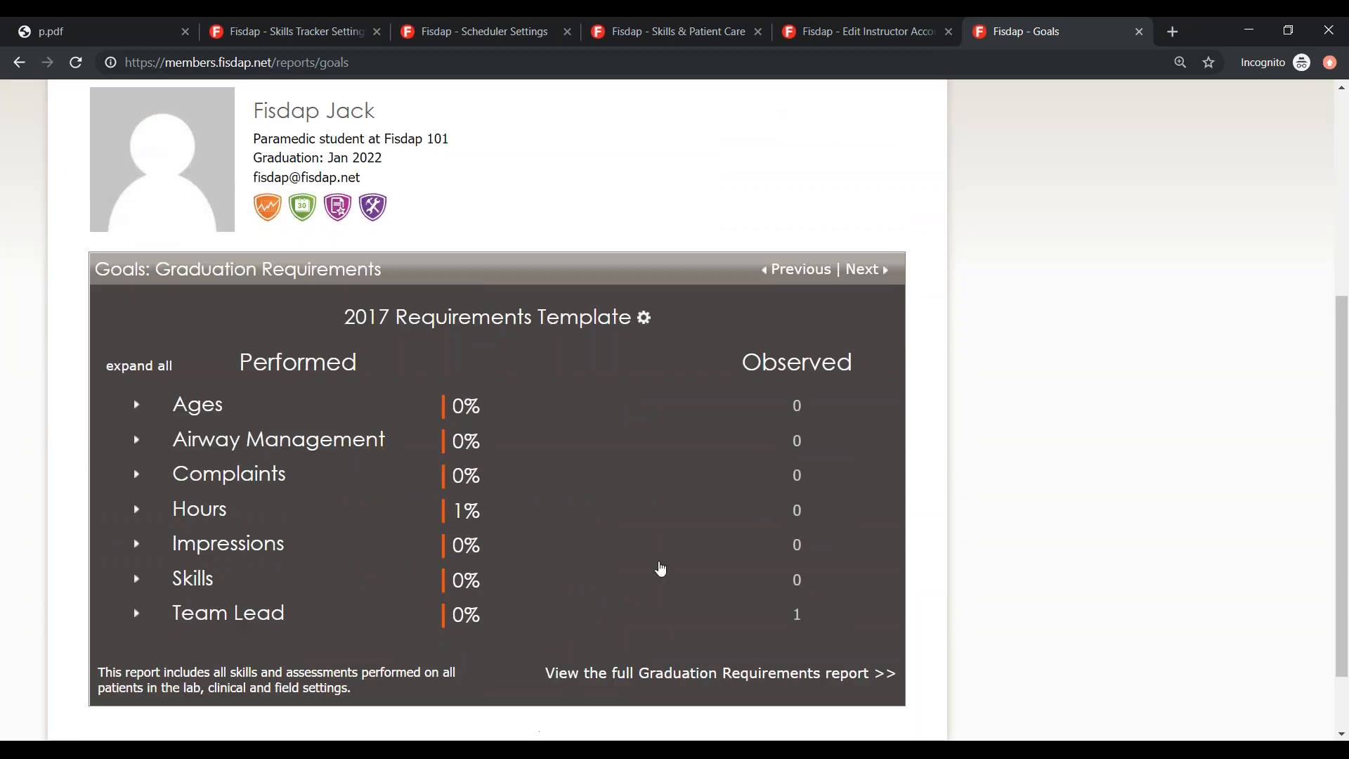
{"action": "left_click", "coordinate": [266, 608]}
{"action": "left_click", "coordinate": [266, 609]}
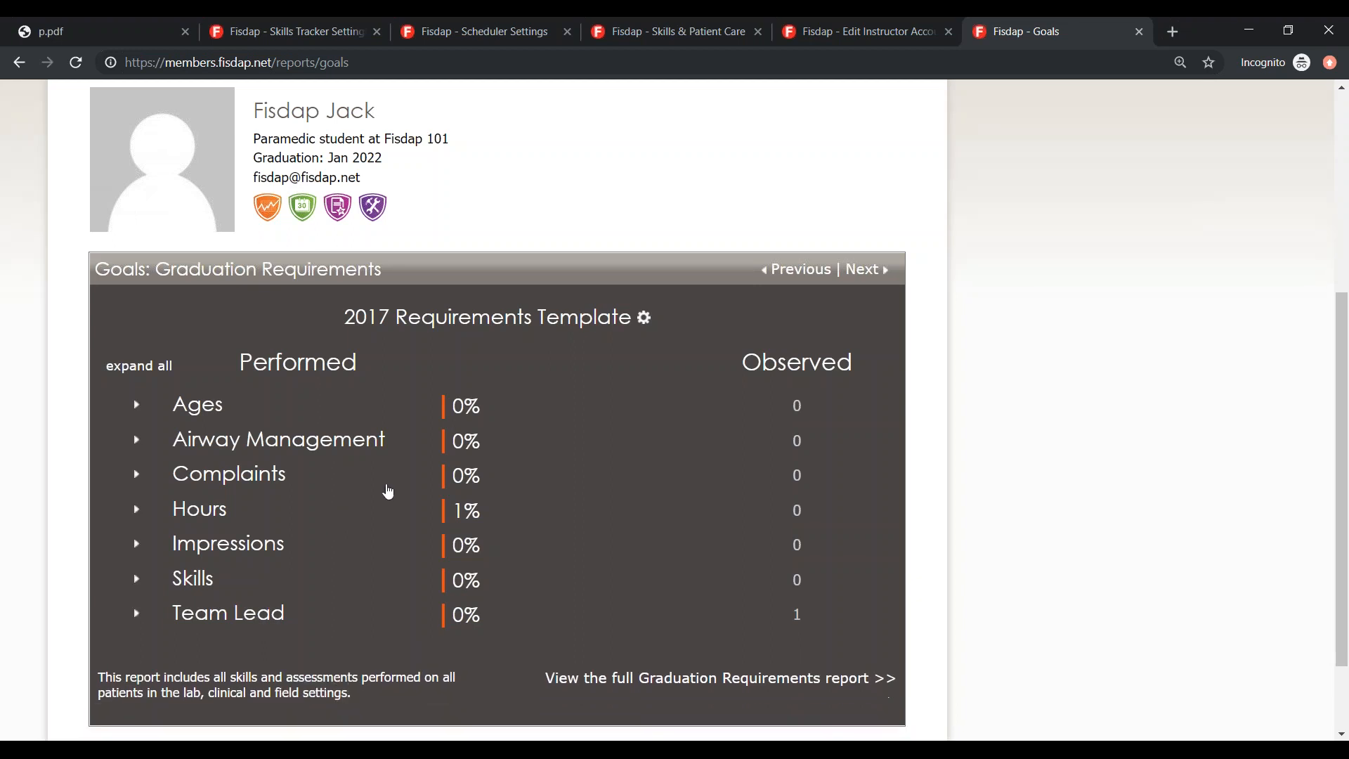
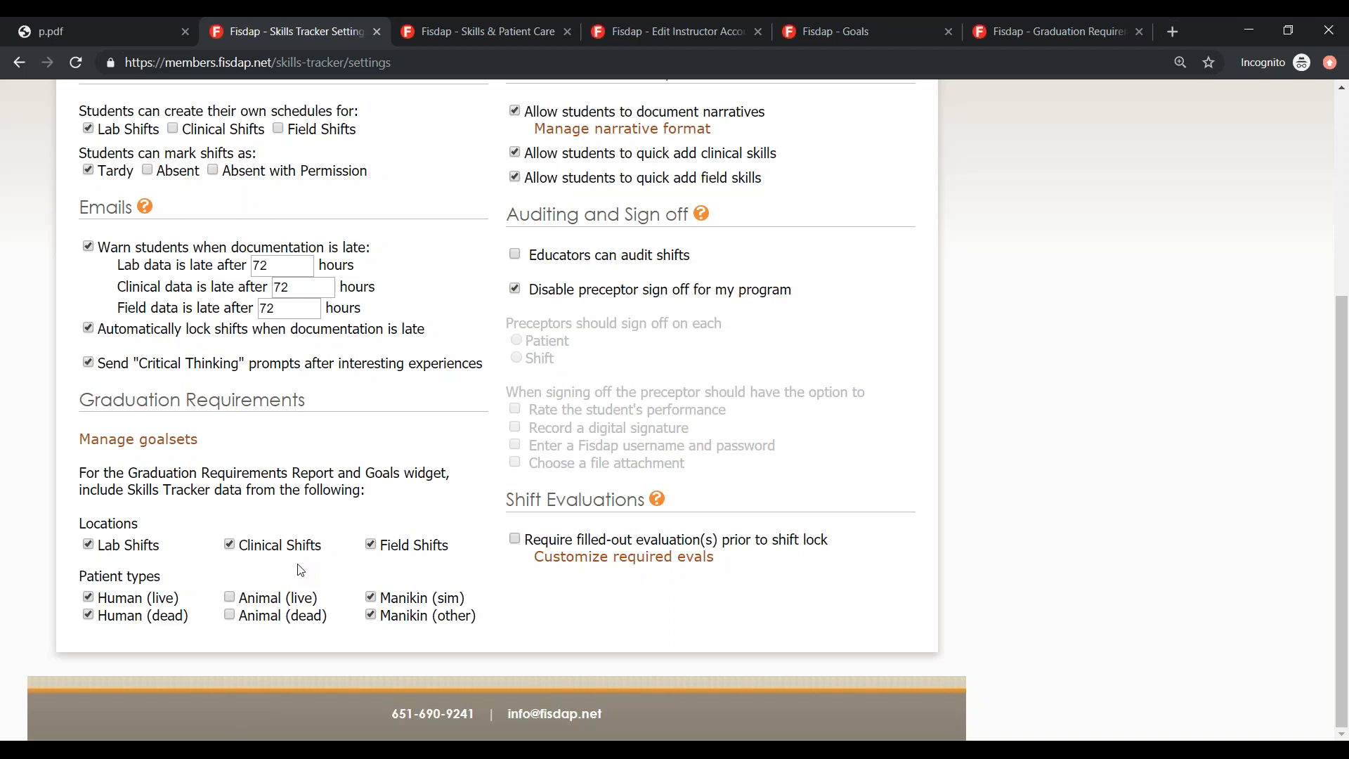
- Open Manage Goalsets in a separate tab, then create and save a custom Paramedic goal set titled "test"
{"action": "middle_click", "coordinate": [171, 445]}
{"action": "left_click", "coordinate": [425, 23]}
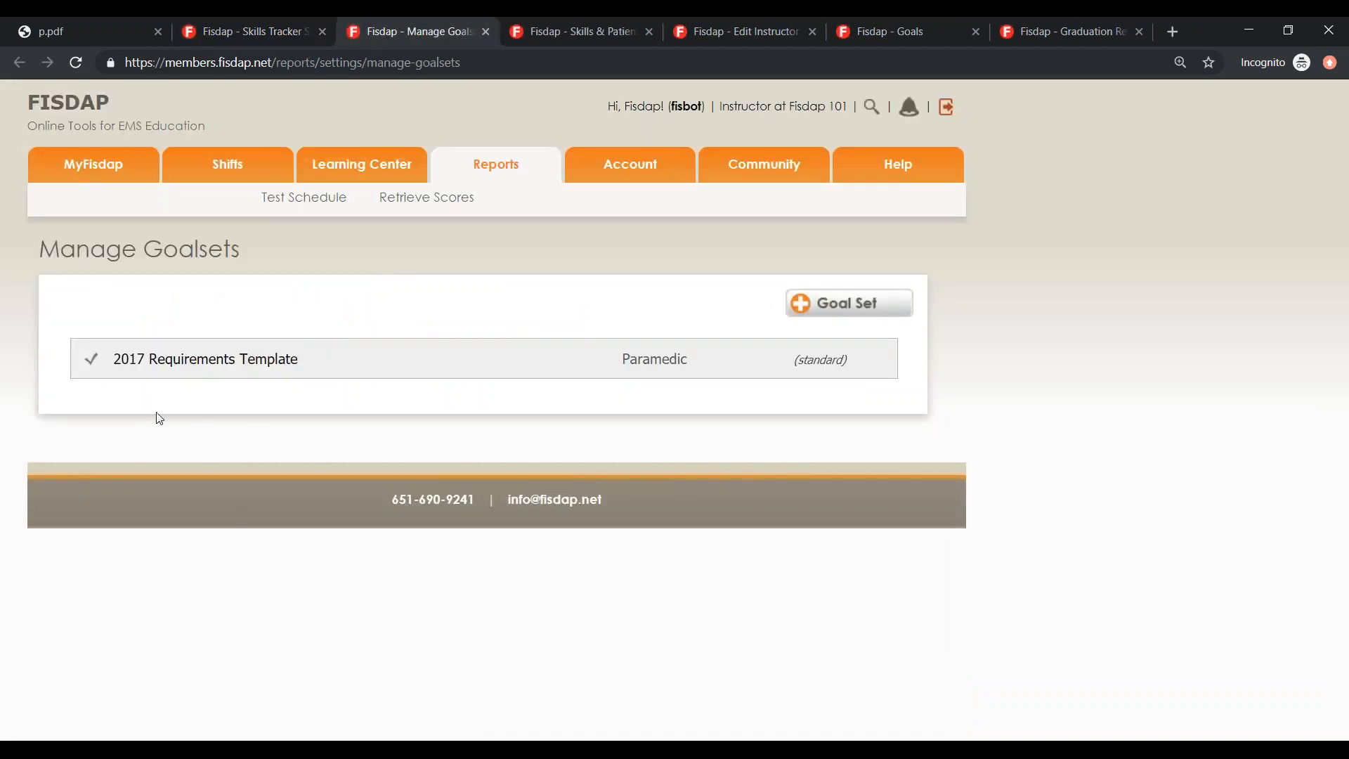
{"action": "left_click", "coordinate": [824, 314]}
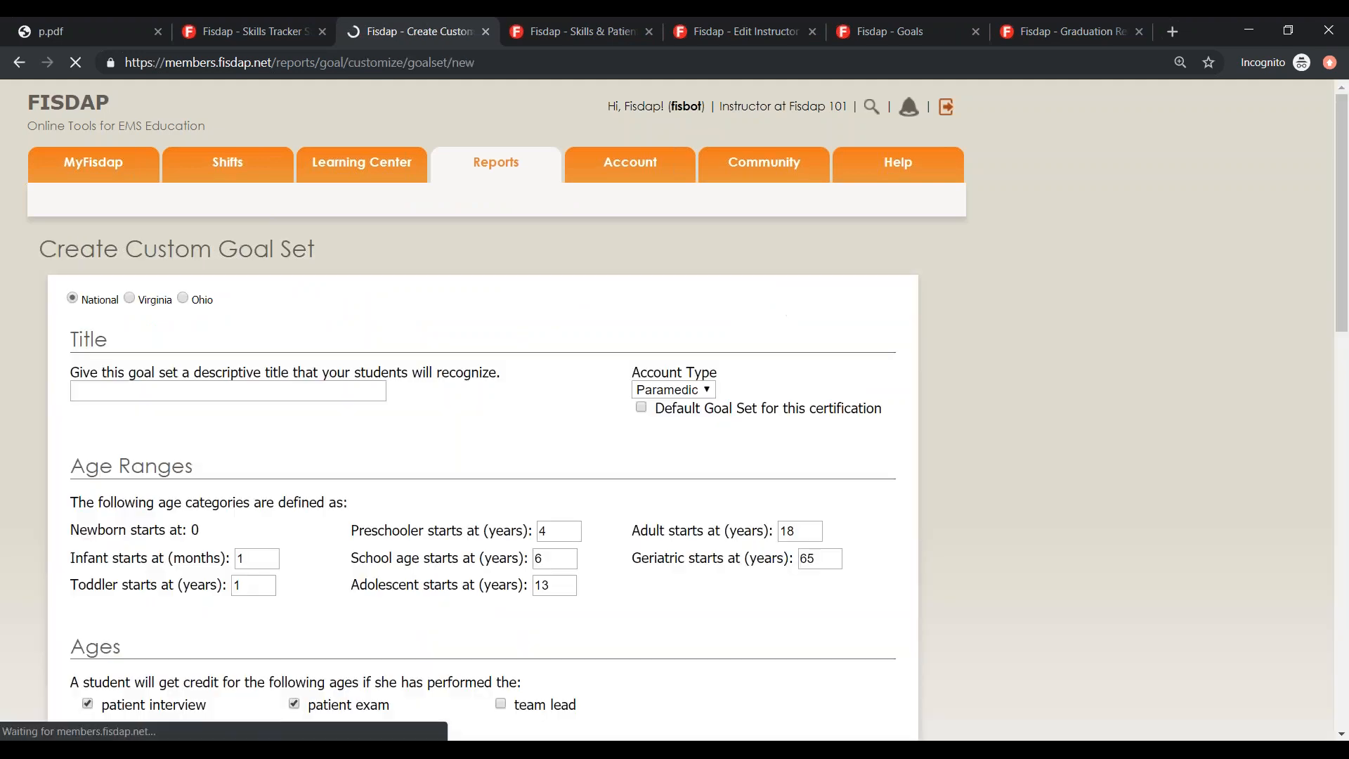
{"action": "scroll", "coordinate": [599, 410], "scroll_direction": "down", "scroll_amount": 12}
{"action": "scroll", "coordinate": [599, 410], "scroll_direction": "up", "scroll_amount": 12}
{"action": "left_click", "coordinate": [191, 397]}
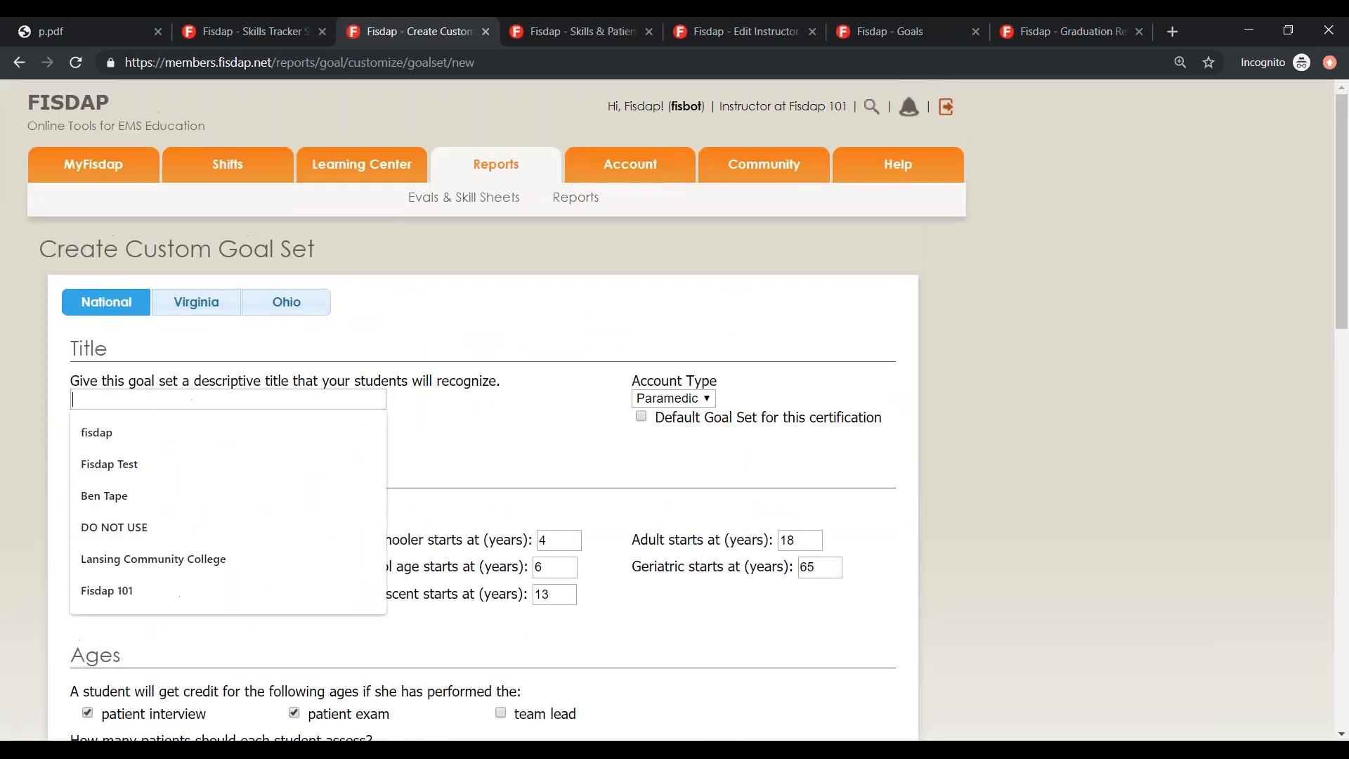
{"action": "type", "text": "r"}
{"action": "type", "text": "tes"}
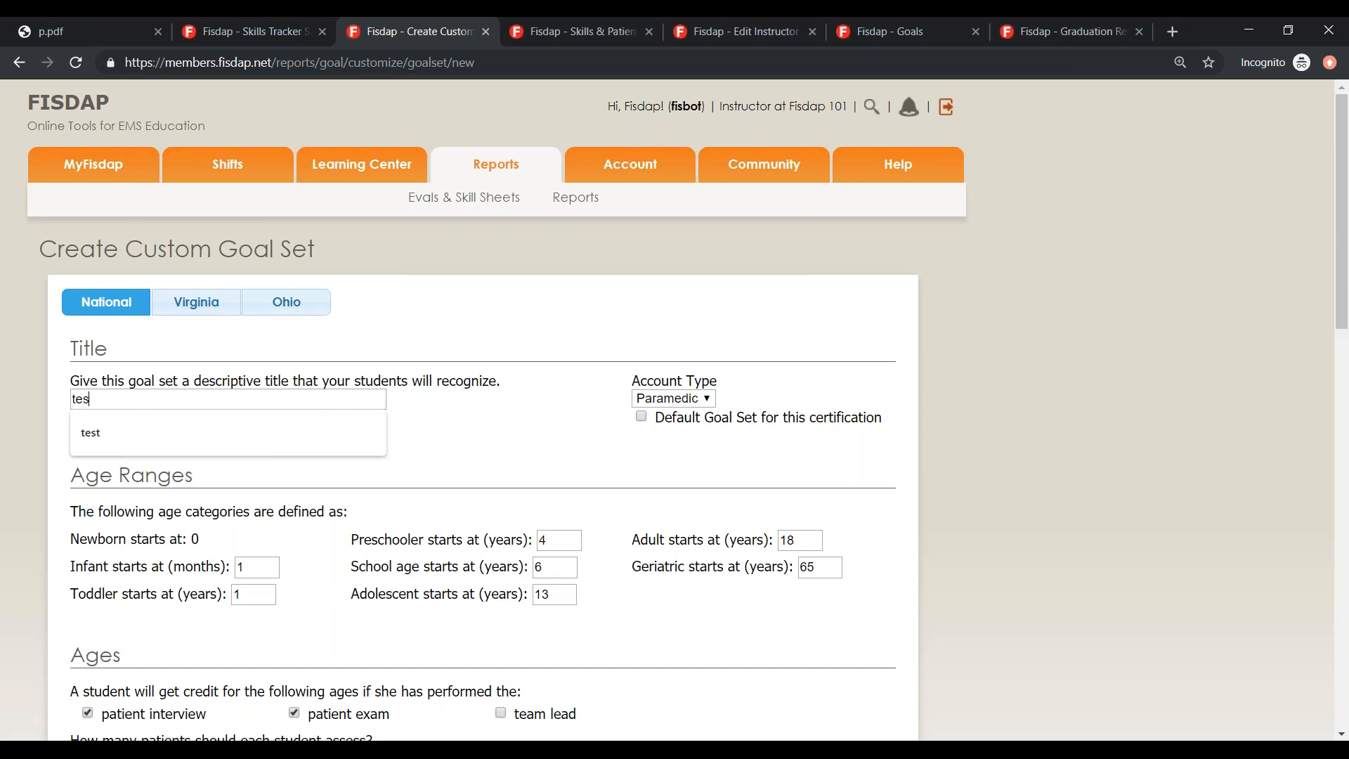
{"action": "type", "text": "t"}
{"action": "scroll", "coordinate": [639, 419], "scroll_direction": "down", "scroll_amount": 10}
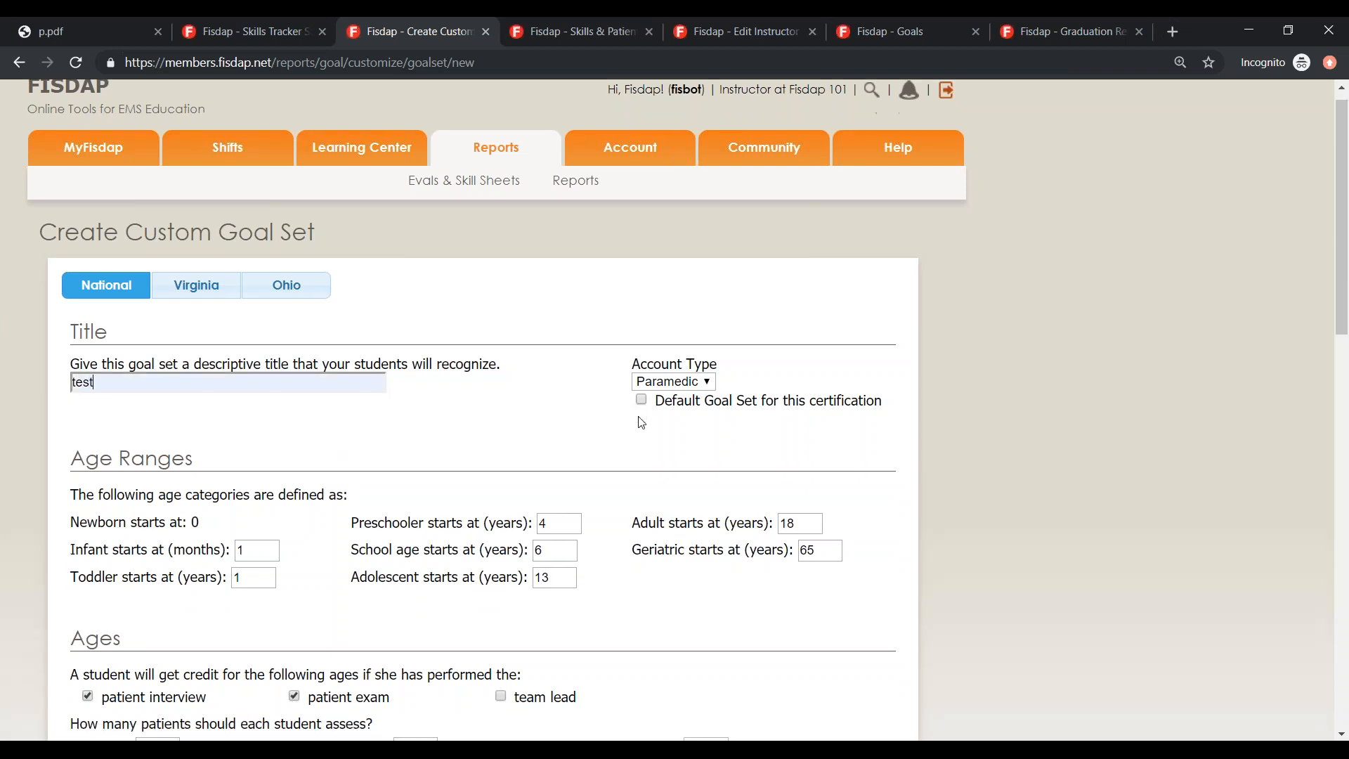
{"action": "scroll", "coordinate": [854, 477], "scroll_direction": "down", "scroll_amount": 2}
{"action": "left_click", "coordinate": [854, 635]}
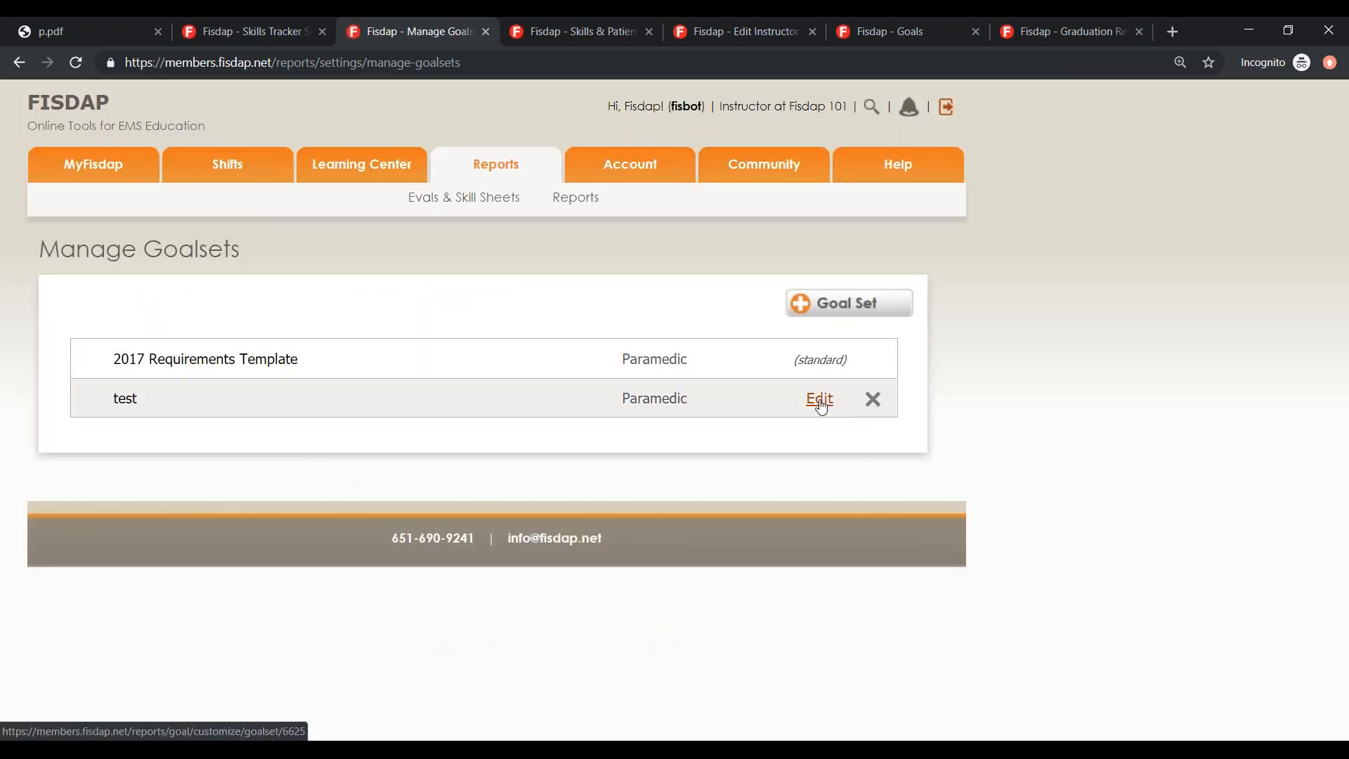
- Delete the custom "test" goal set and return to Skills Tracker Settings
{"action": "left_click", "coordinate": [873, 401]}
{"action": "left_click", "coordinate": [912, 449]}
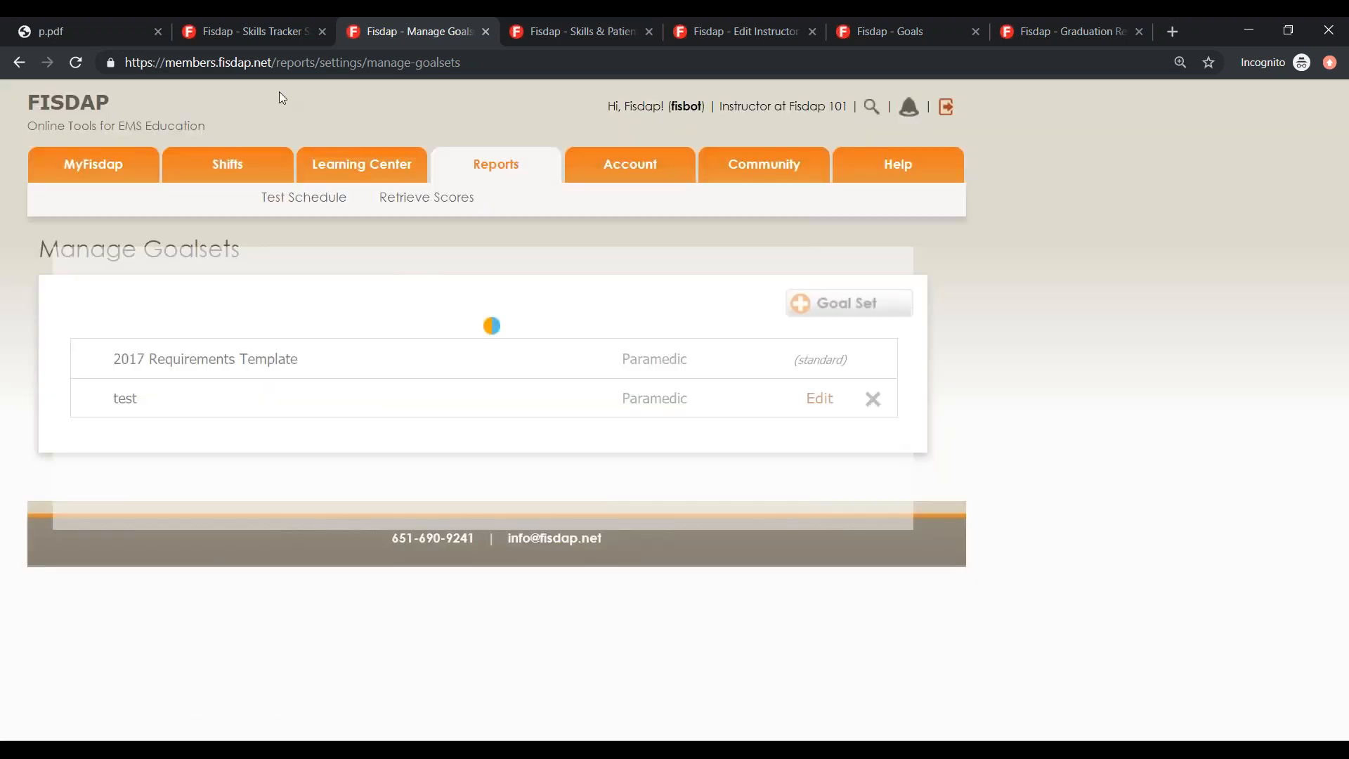
{"action": "left_click", "coordinate": [267, 22]}
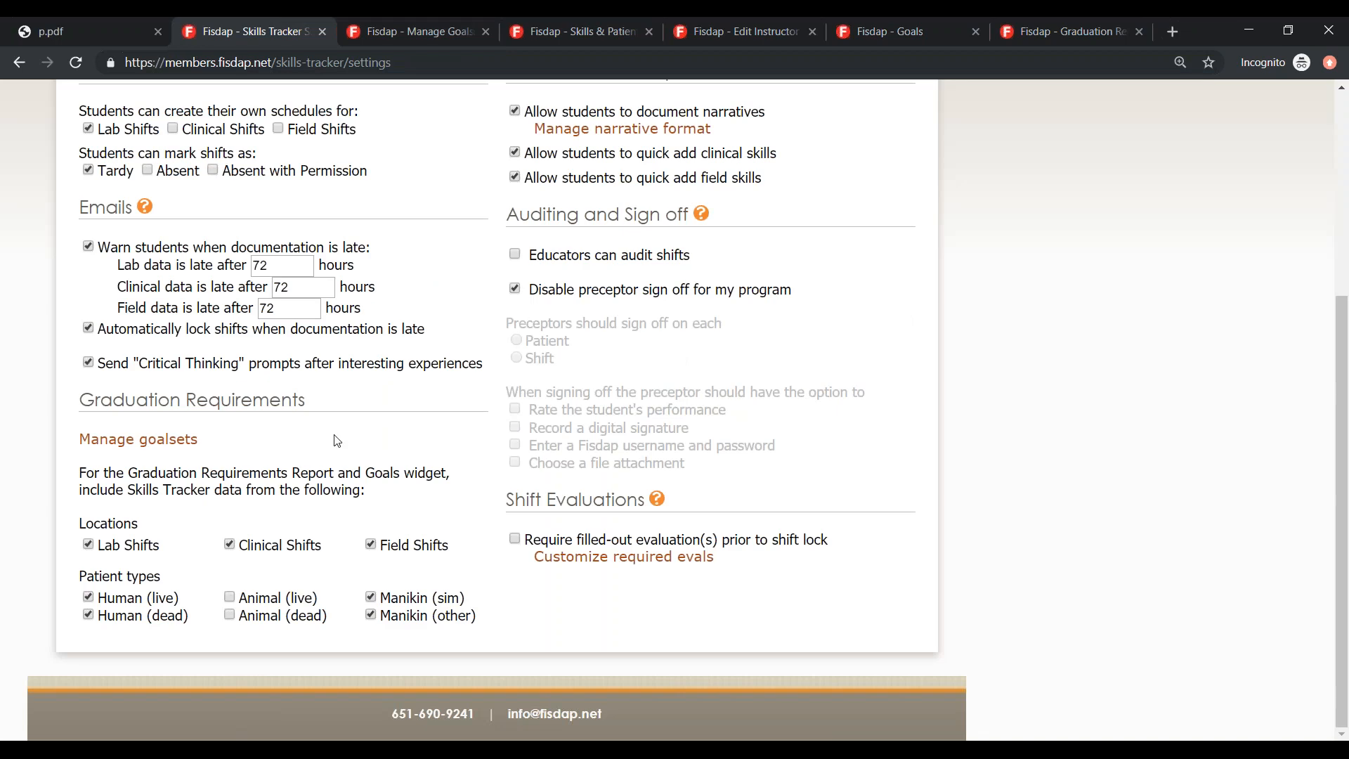
- Open the narrative format builder under Documentation Options and preview the student narrative page with its single Narrative section
{"action": "scroll", "coordinate": [337, 440], "scroll_direction": "up", "scroll_amount": 5}
{"action": "scroll", "coordinate": [337, 441], "scroll_direction": "down", "scroll_amount": 3}
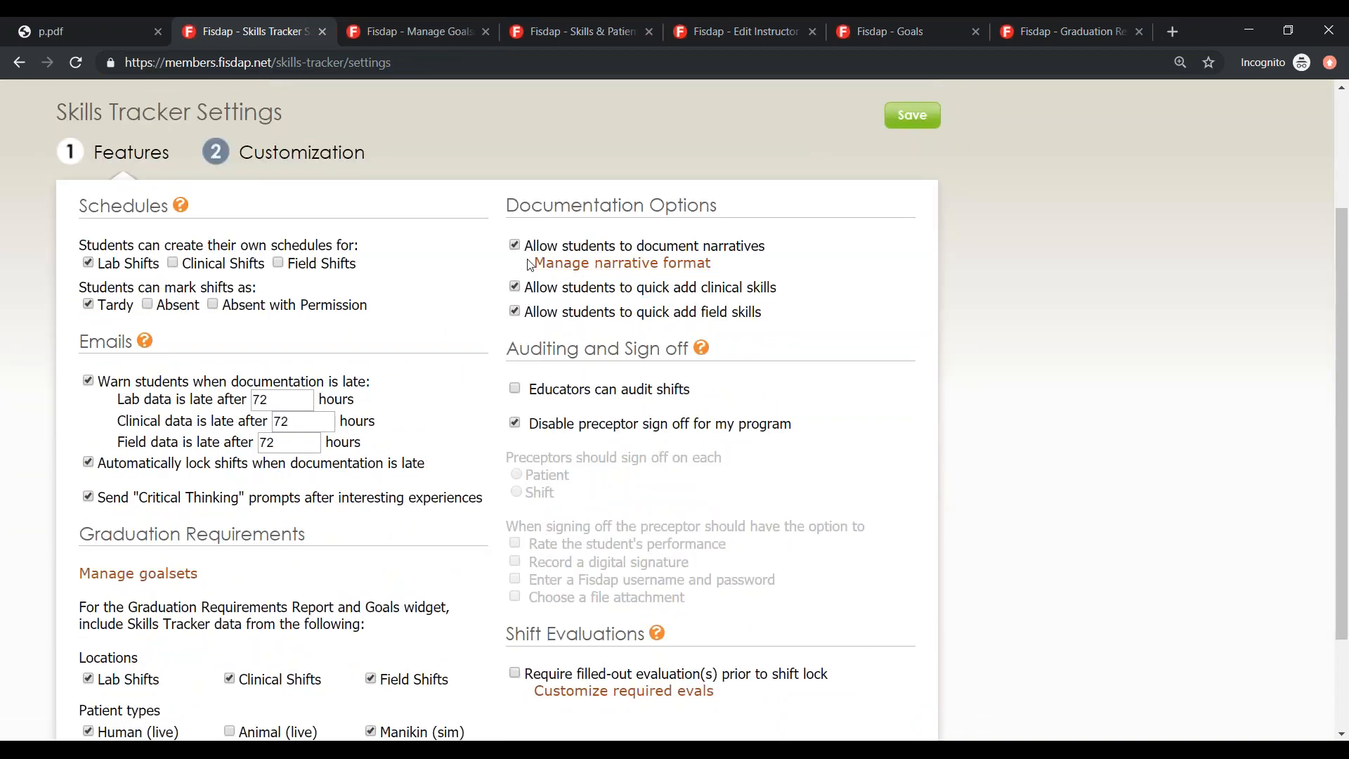
{"action": "left_click", "coordinate": [602, 267]}
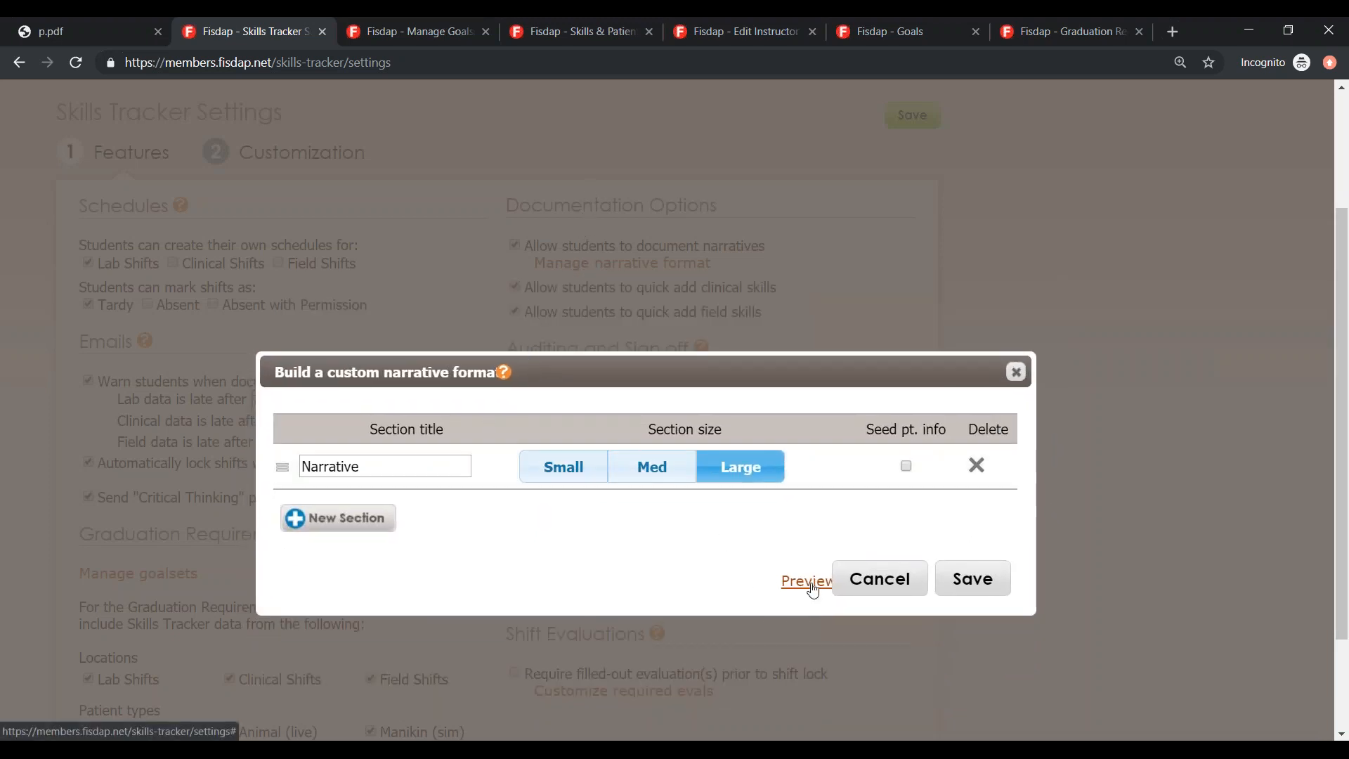
{"action": "left_click", "coordinate": [779, 581]}
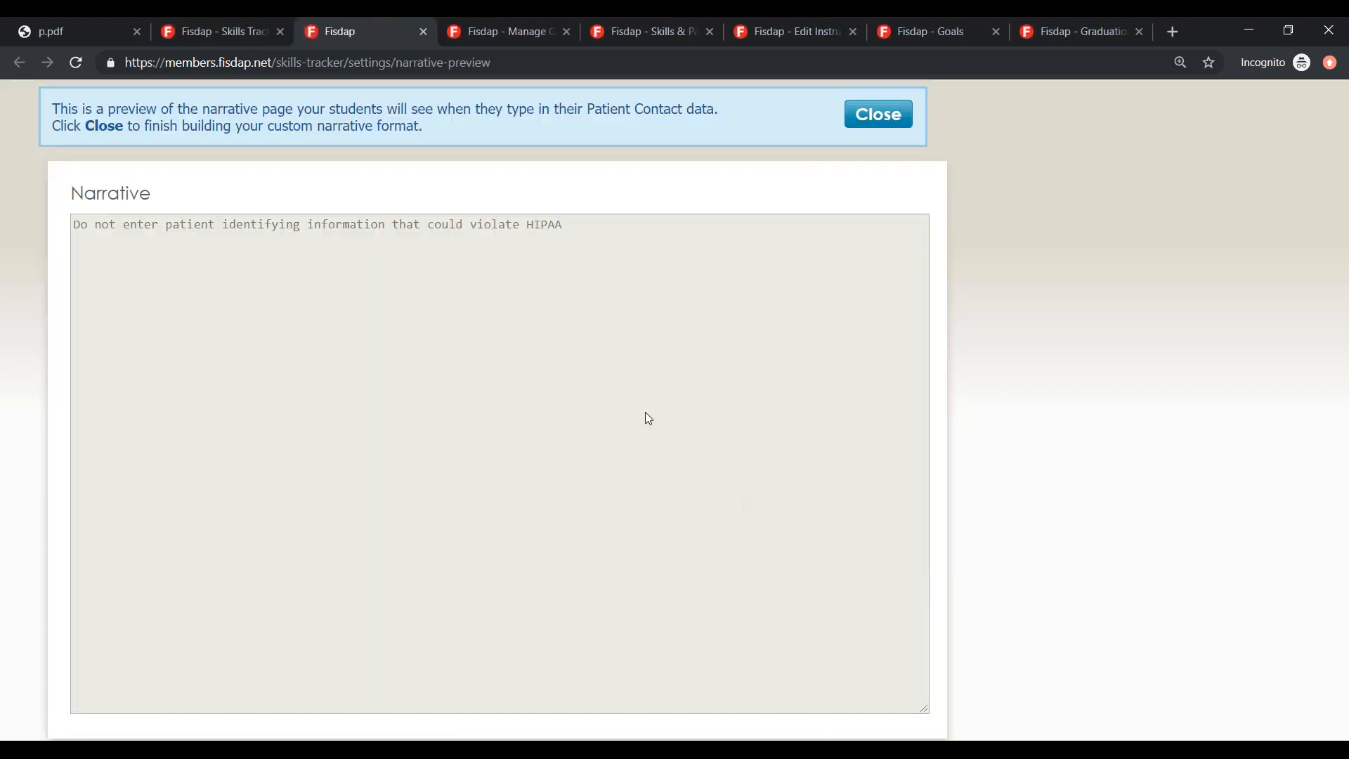
{"action": "left_click", "coordinate": [882, 126]}
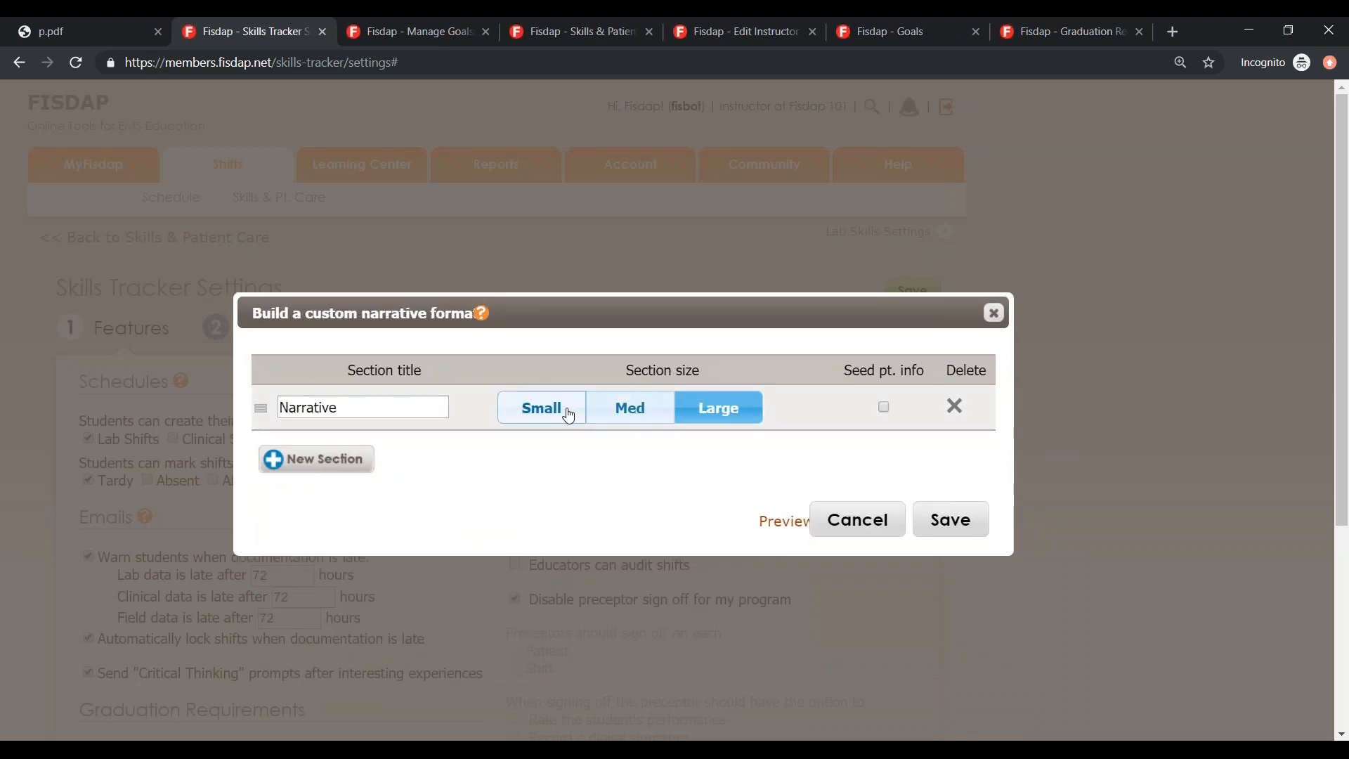
- Add three new sections to the custom narrative format
{"action": "double_click", "coordinate": [336, 410]}
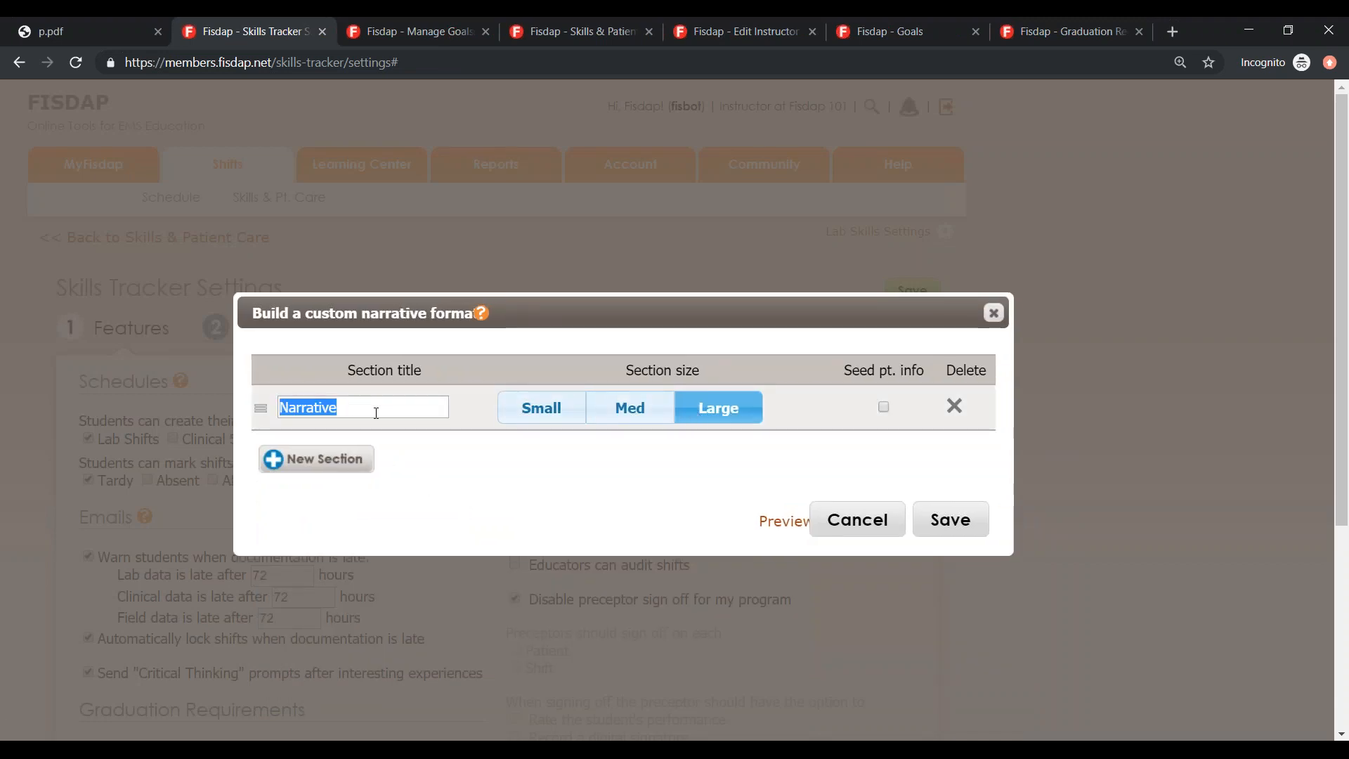
{"action": "left_click", "coordinate": [363, 470]}
{"action": "left_click", "coordinate": [360, 504]}
{"action": "left_click", "coordinate": [355, 562]}
- Title the four narrative sections S, O, A and P in order
{"action": "double_click", "coordinate": [326, 407]}
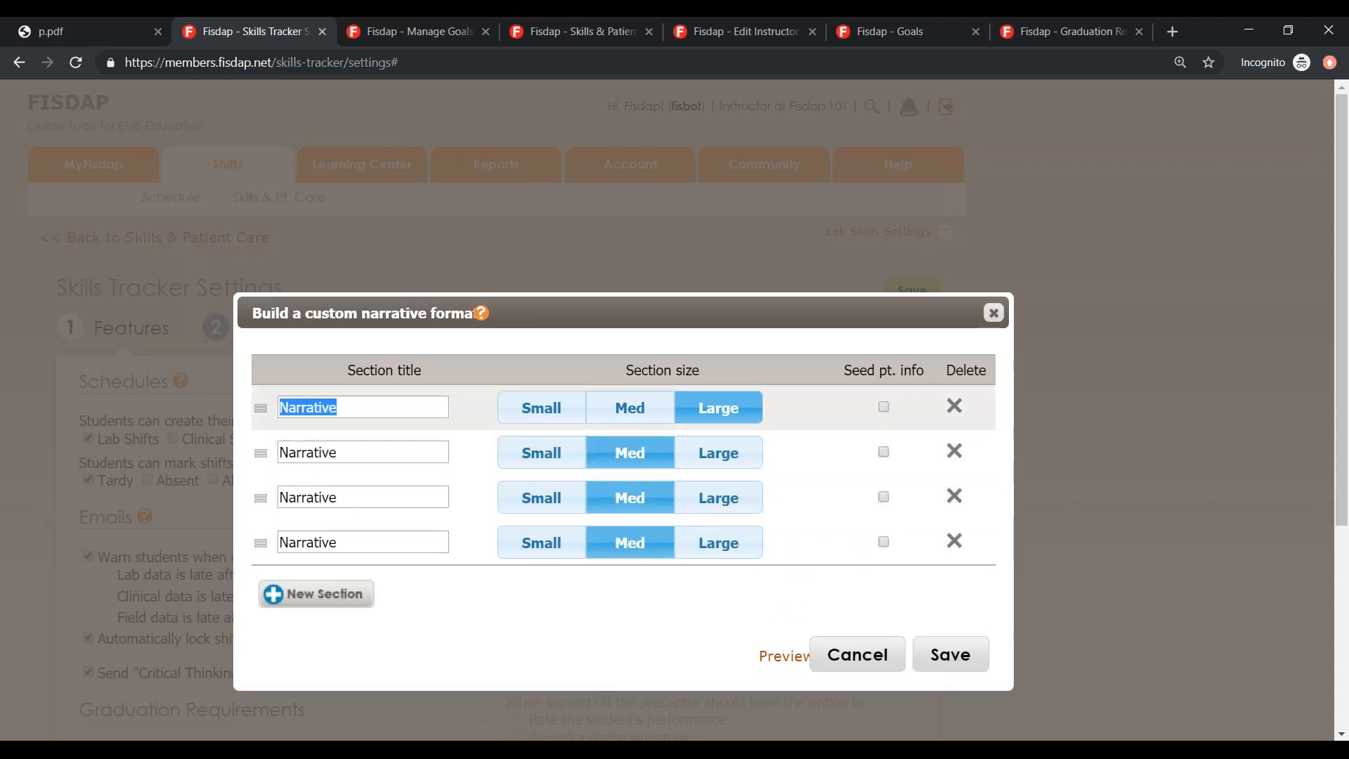
{"action": "type", "text": "Soap"}
{"action": "key", "text": "ctrl+a"}
{"action": "type", "text": "S"}
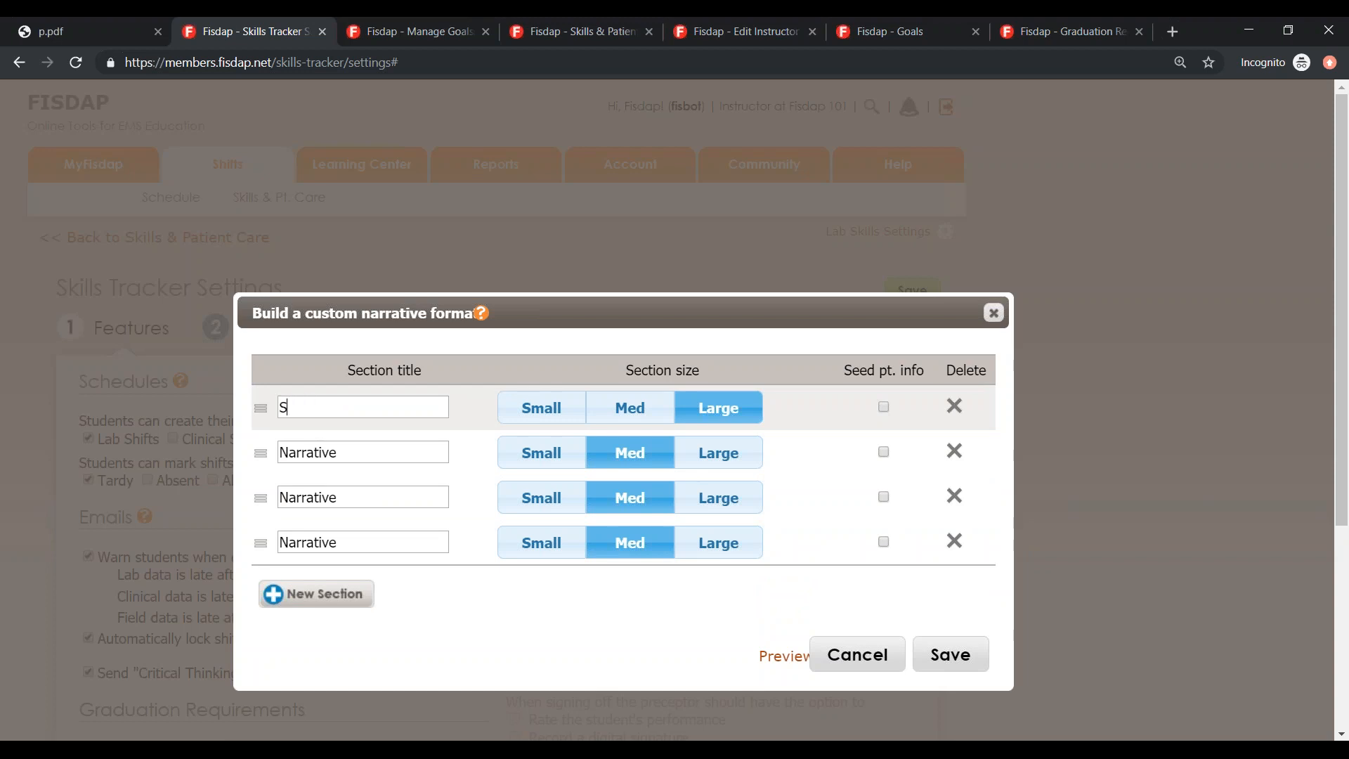
{"action": "double_click", "coordinate": [323, 452]}
{"action": "type", "text": "O"}
{"action": "double_click", "coordinate": [349, 492]}
{"action": "type", "text": "A"}
{"action": "double_click", "coordinate": [371, 538]}
{"action": "type", "text": "P"}
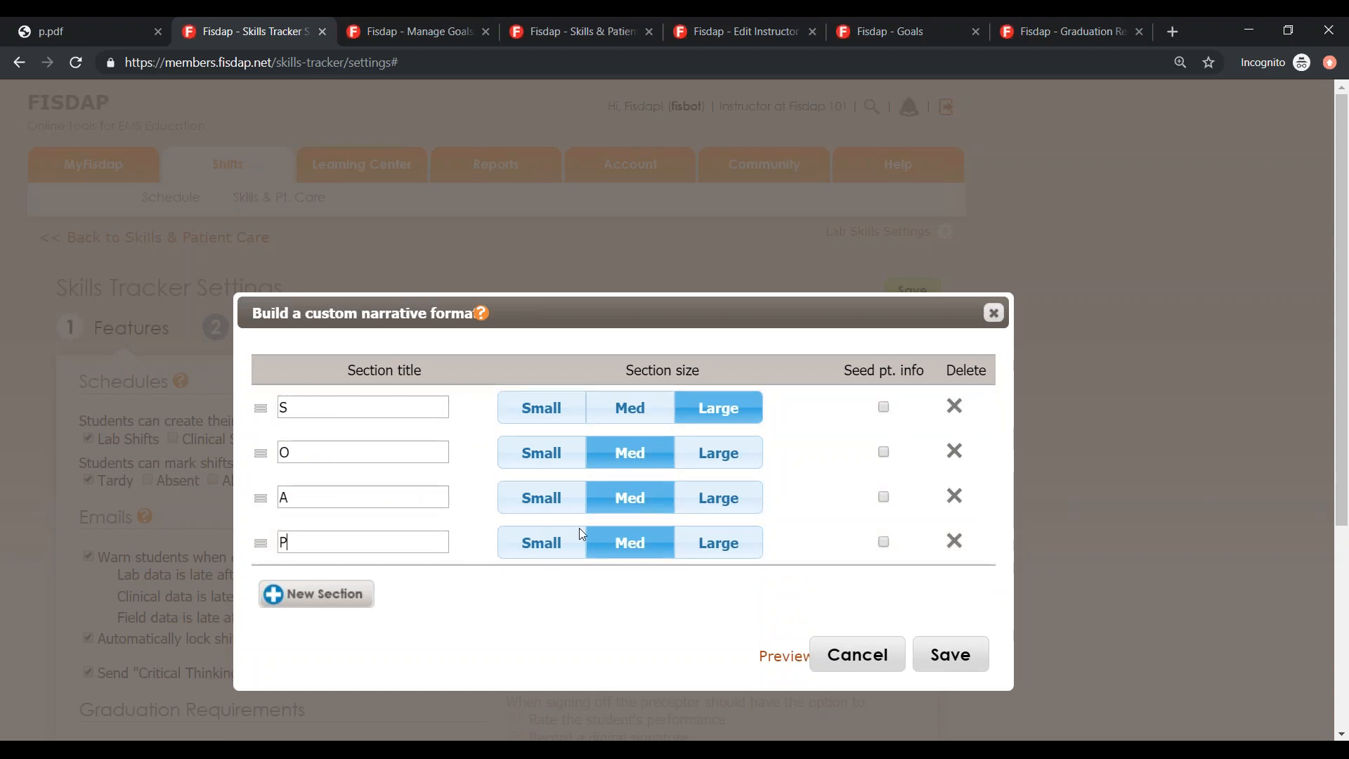
- Set the S section's size to Med and preview the four-section narrative page, closing the preview when done
{"action": "scroll", "coordinate": [643, 444], "scroll_direction": "down", "scroll_amount": 2}
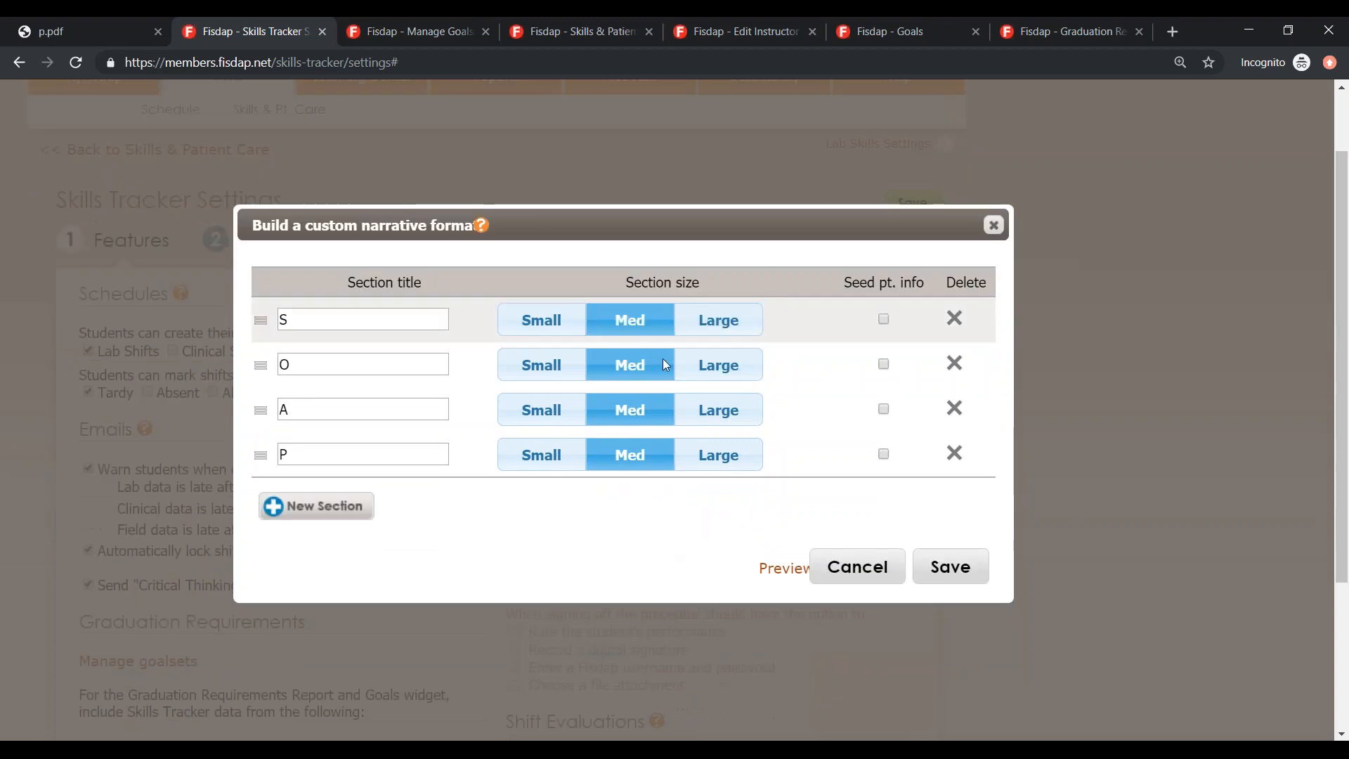
{"action": "left_click", "coordinate": [786, 569]}
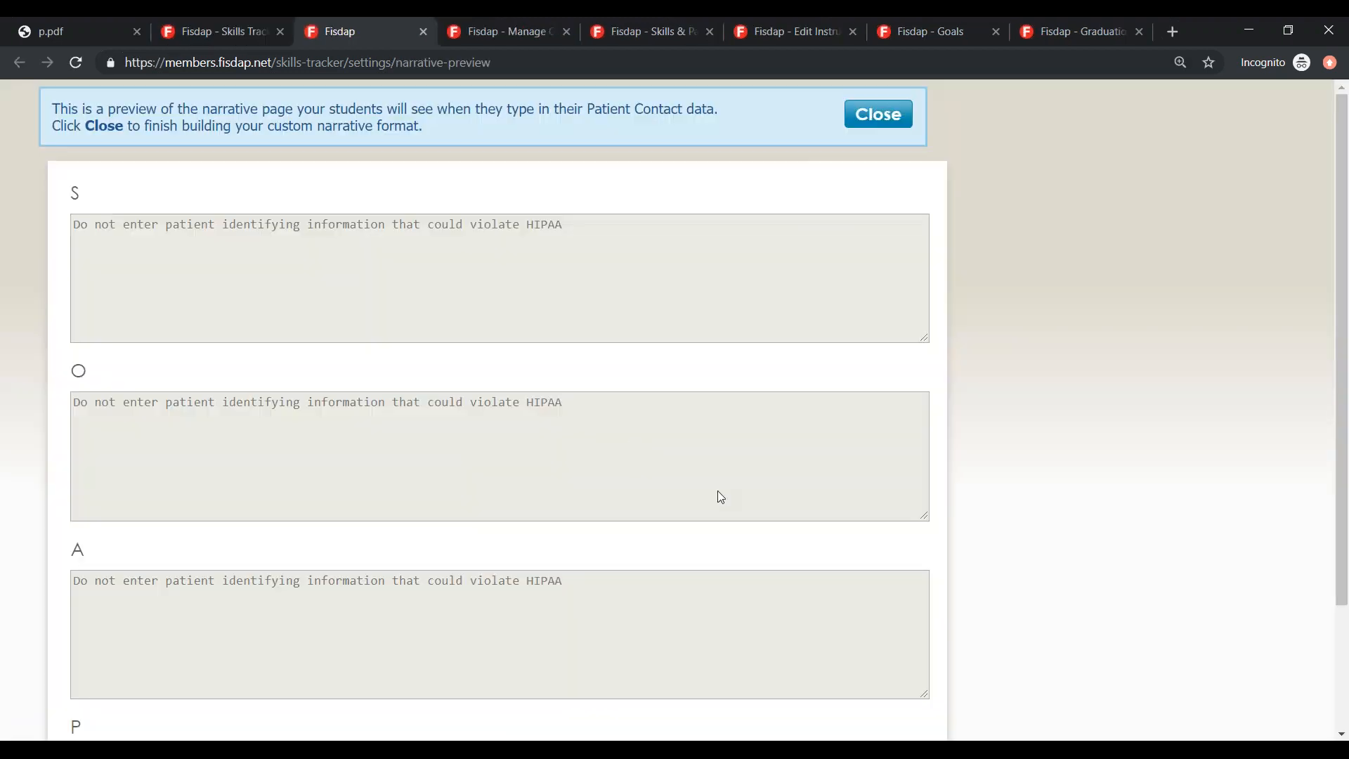
{"action": "scroll", "coordinate": [293, 304], "scroll_direction": "down", "scroll_amount": 2}
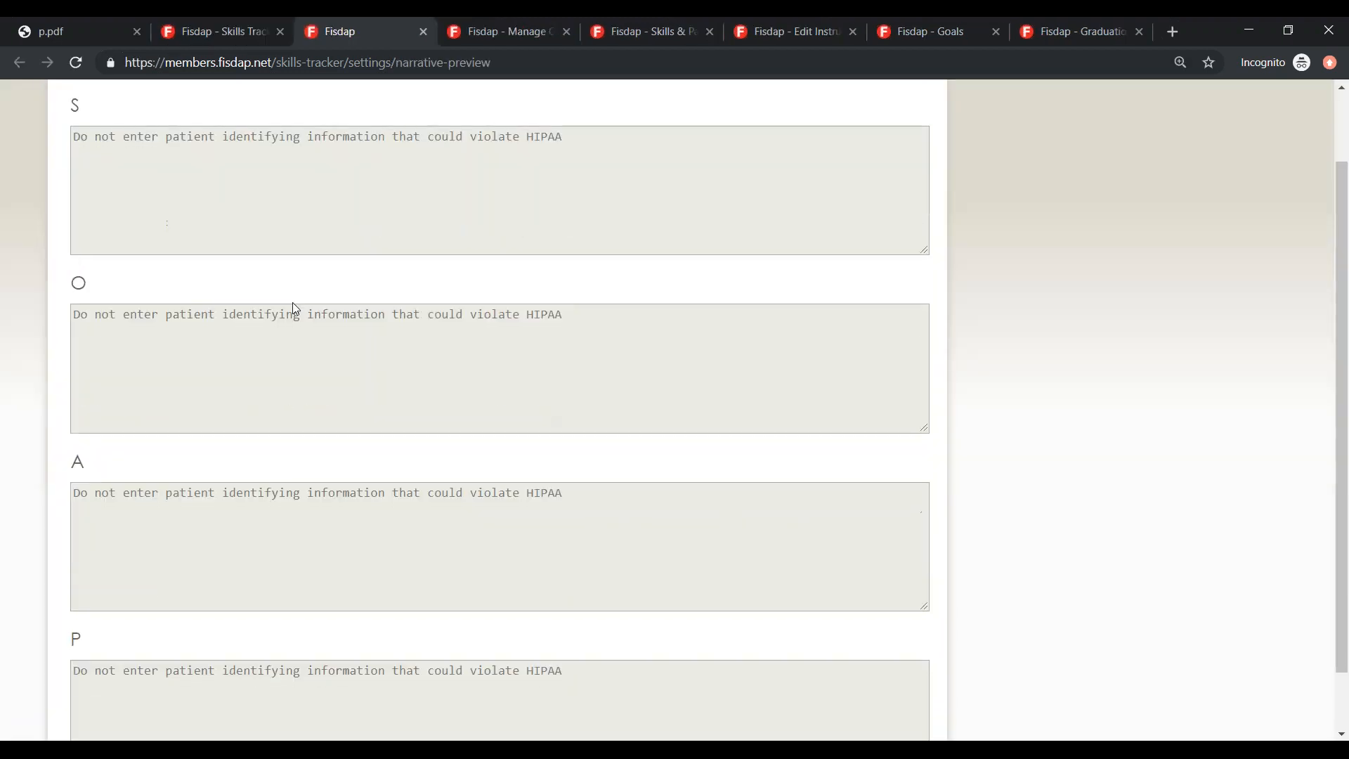
{"action": "scroll", "coordinate": [292, 303], "scroll_direction": "up", "scroll_amount": 1}
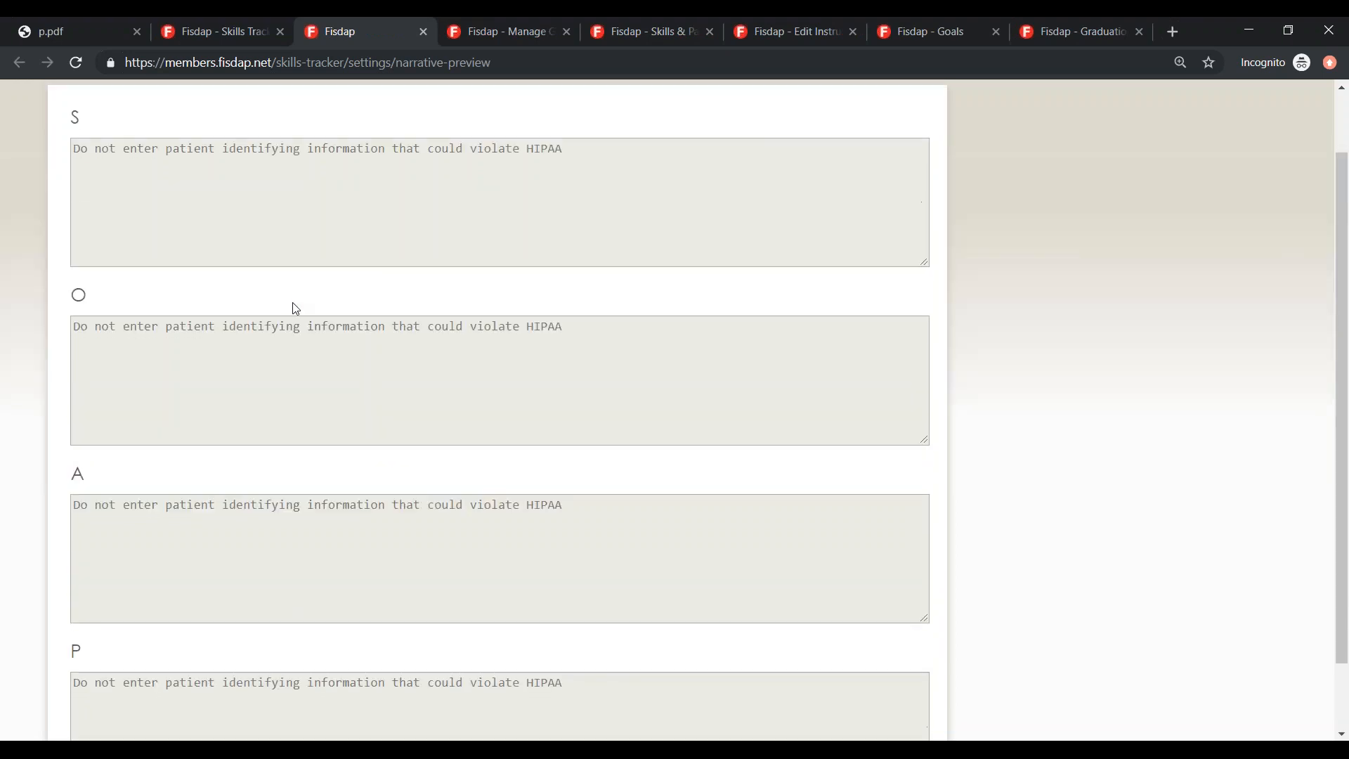
{"action": "scroll", "coordinate": [292, 323], "scroll_direction": "down", "scroll_amount": 1}
{"action": "scroll", "coordinate": [293, 344], "scroll_direction": "up", "scroll_amount": 2}
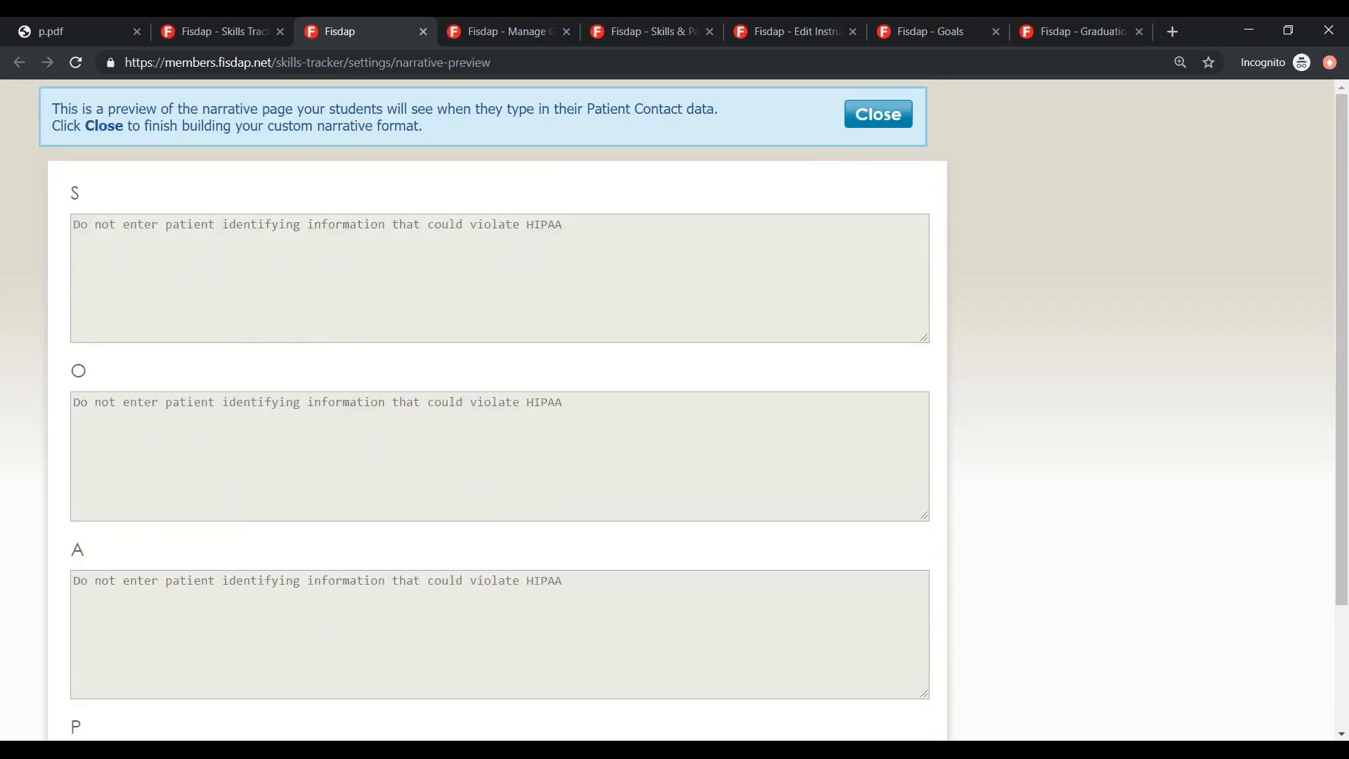
{"action": "left_click", "coordinate": [878, 113]}
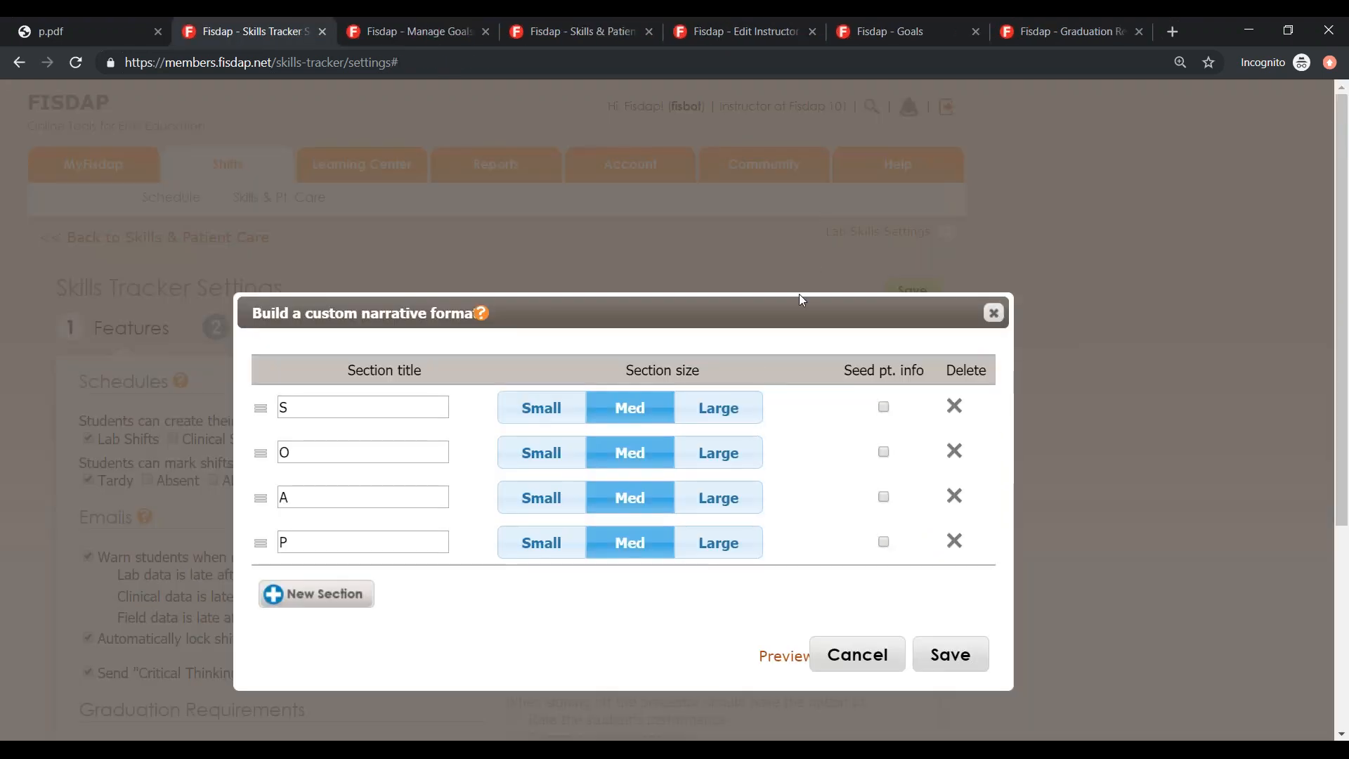
- Delete the P section from the custom narrative format
{"action": "left_click", "coordinate": [955, 541]}
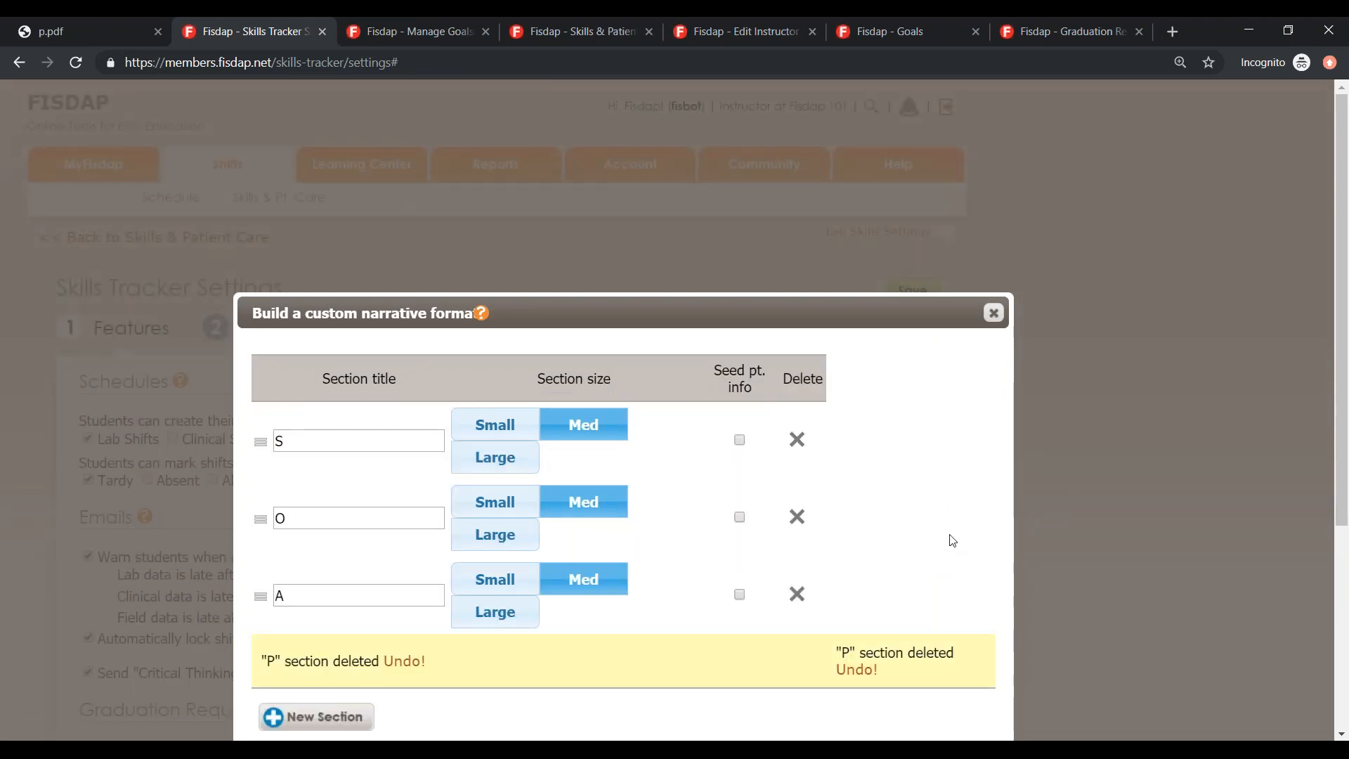
{"action": "scroll", "coordinate": [953, 541], "scroll_direction": "down", "scroll_amount": 1}
{"action": "scroll", "coordinate": [858, 497], "scroll_direction": "down", "scroll_amount": 2}
{"action": "scroll", "coordinate": [855, 496], "scroll_direction": "up", "scroll_amount": 3}
{"action": "scroll", "coordinate": [856, 498], "scroll_direction": "down", "scroll_amount": 1}
{"action": "scroll", "coordinate": [856, 498], "scroll_direction": "down", "scroll_amount": 3}
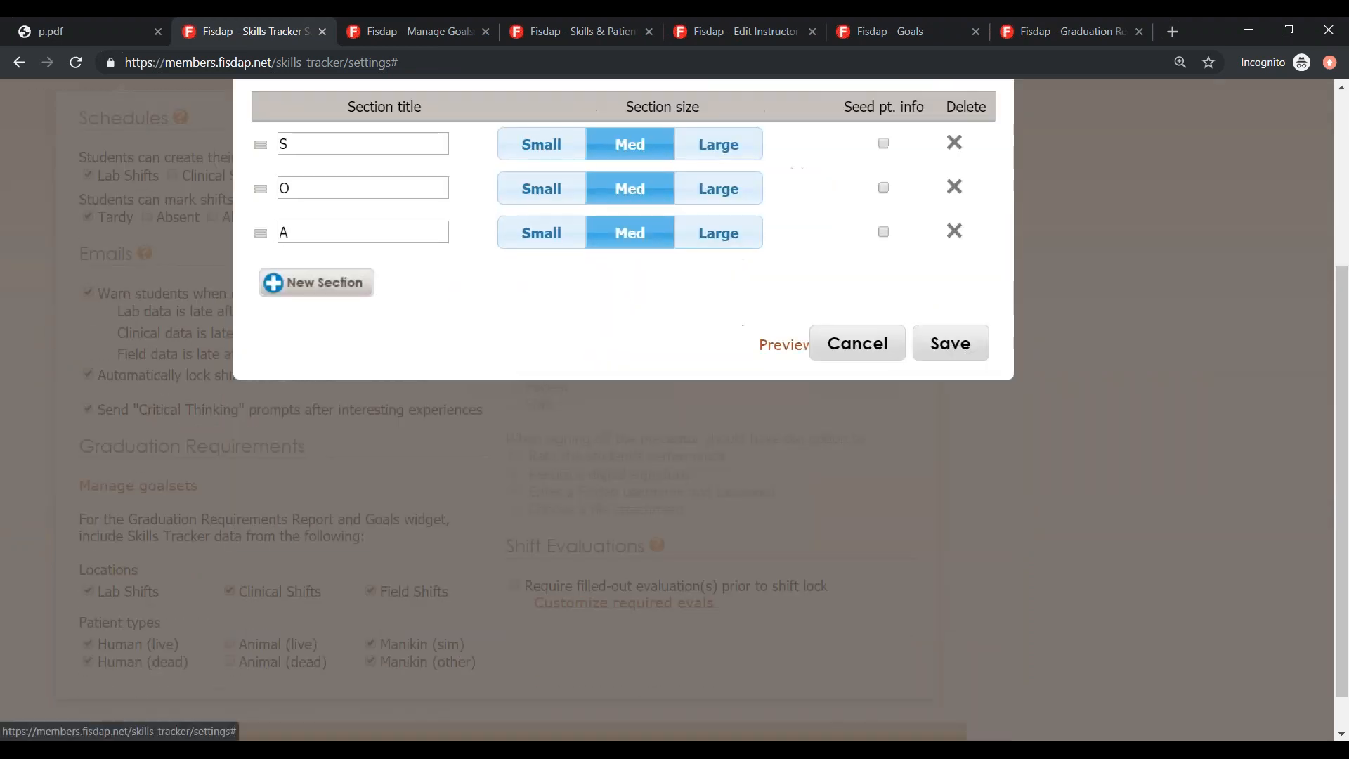
{"action": "scroll", "coordinate": [565, 340], "scroll_direction": "up", "scroll_amount": 1}
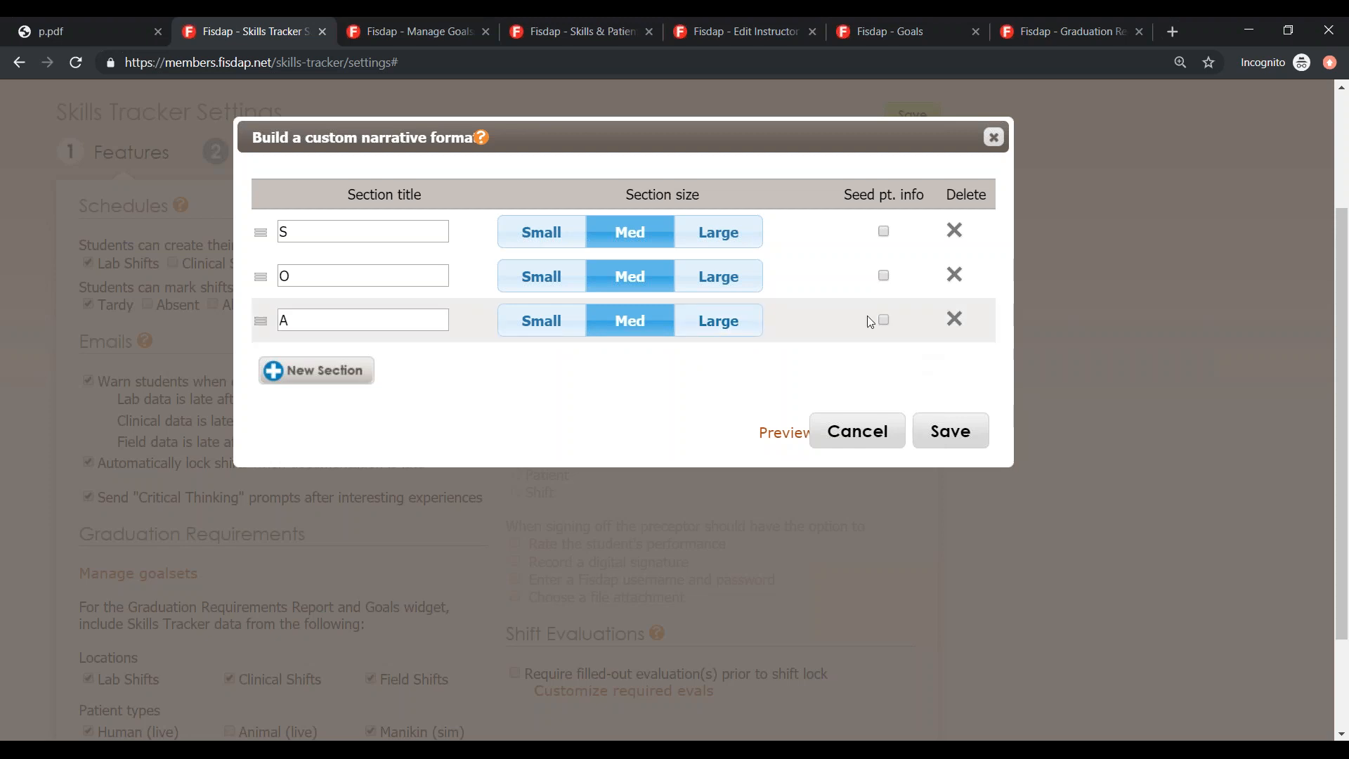
- Turn on patient info seeding for the S section and set its size to Large
{"action": "left_click", "coordinate": [882, 230]}
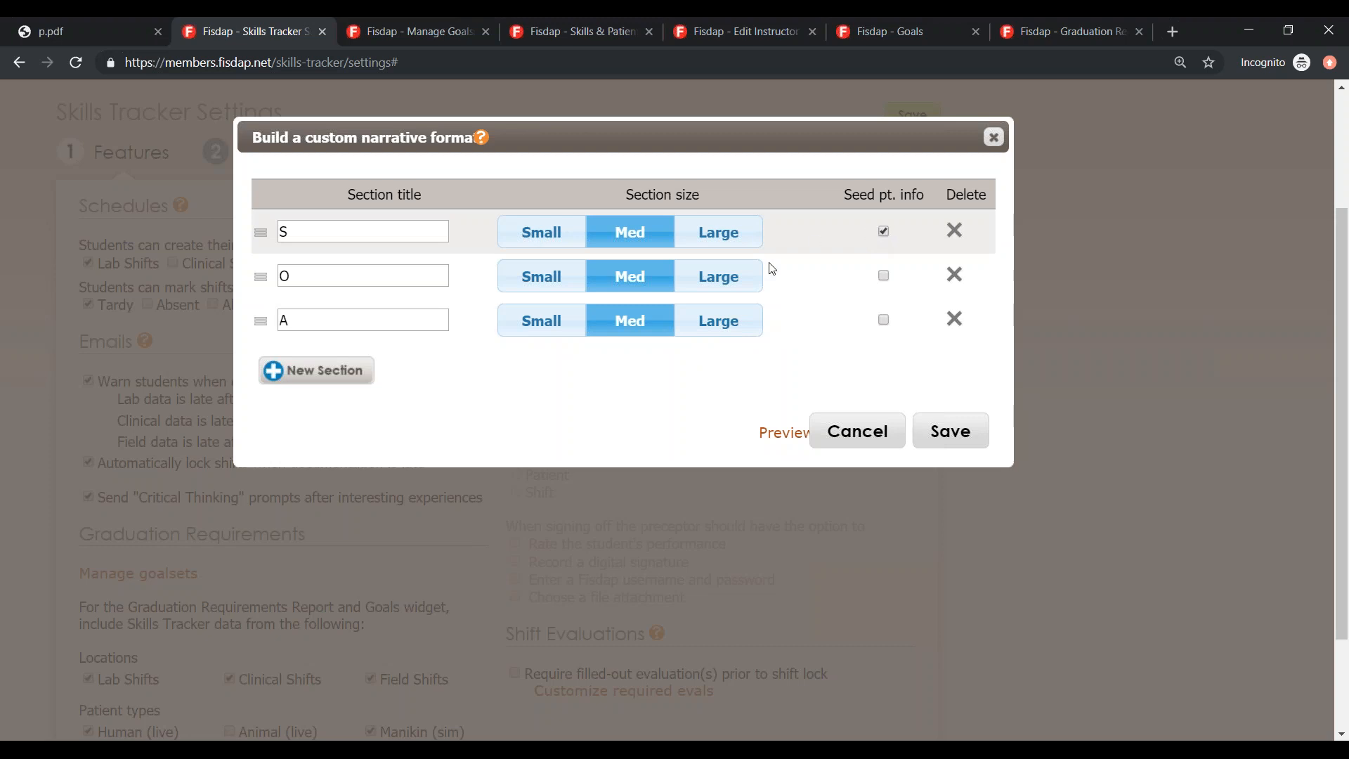
{"action": "left_click", "coordinate": [736, 238]}
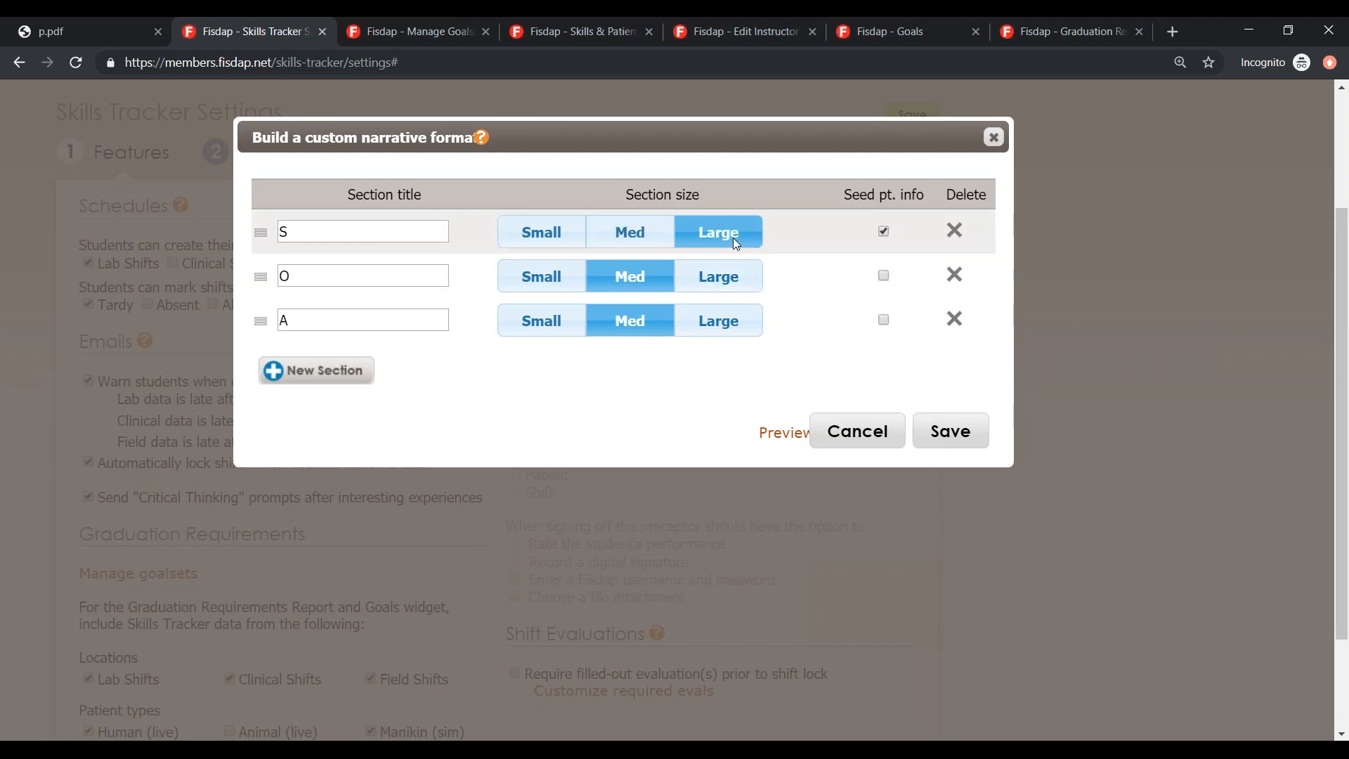
- Preview the narrative page and examine the seeded patient information in S and the sections below, then close the preview
{"action": "left_click", "coordinate": [774, 441]}
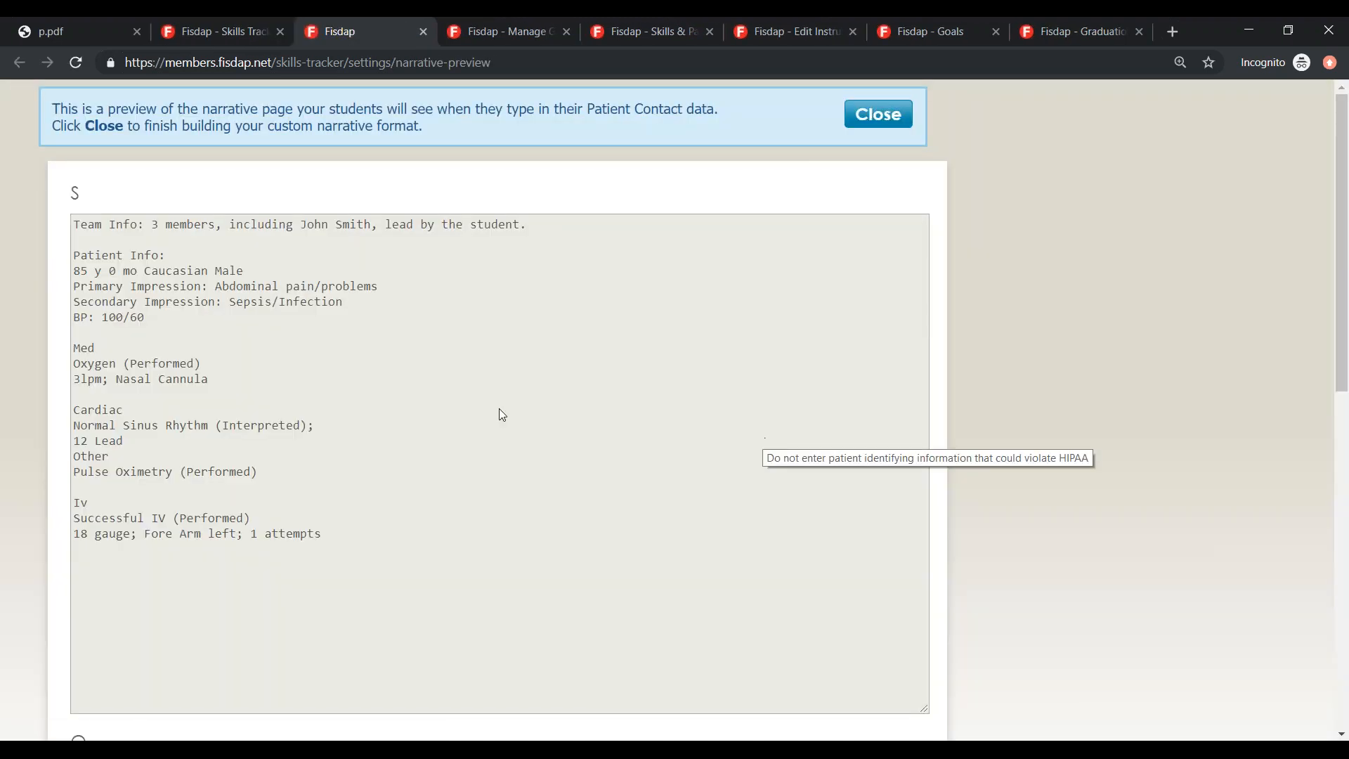
{"action": "scroll", "coordinate": [492, 391], "scroll_direction": "down", "scroll_amount": 2}
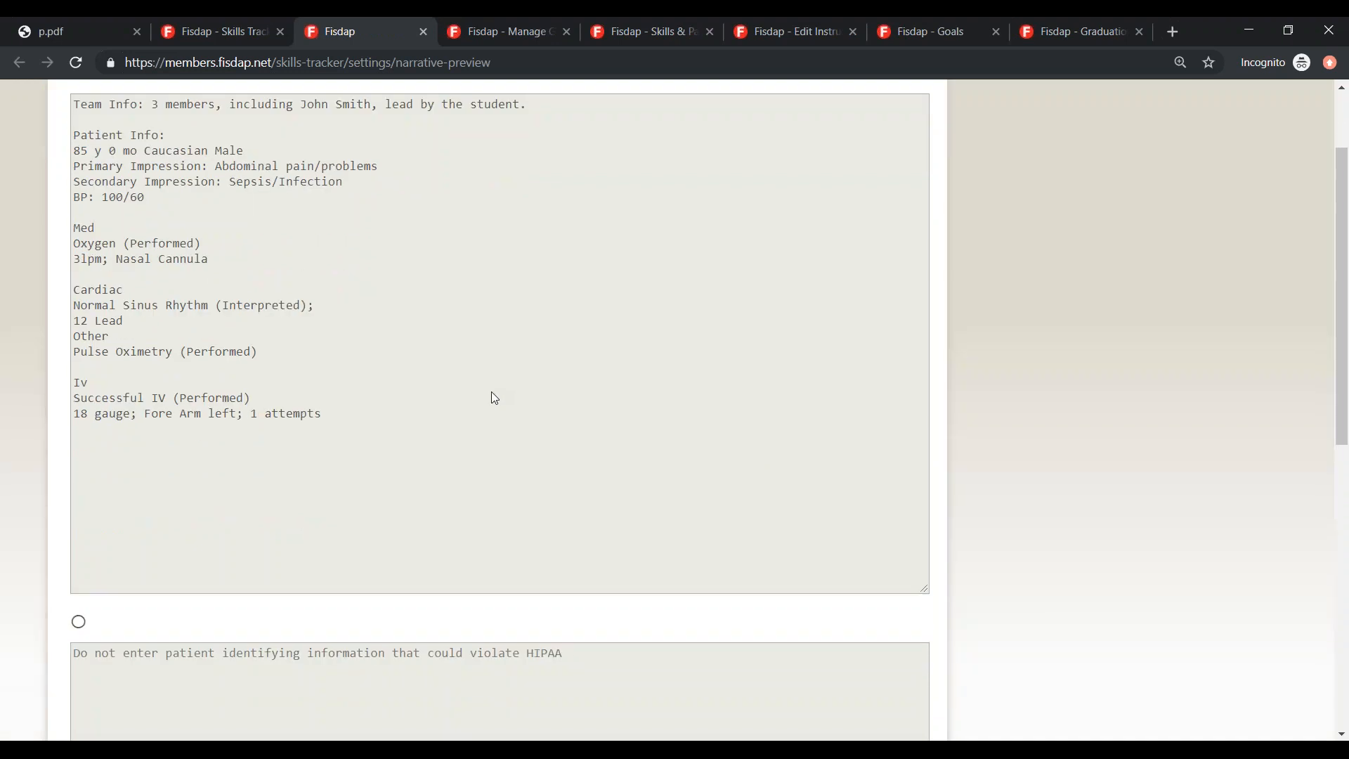
{"action": "scroll", "coordinate": [491, 390], "scroll_direction": "up", "scroll_amount": 2}
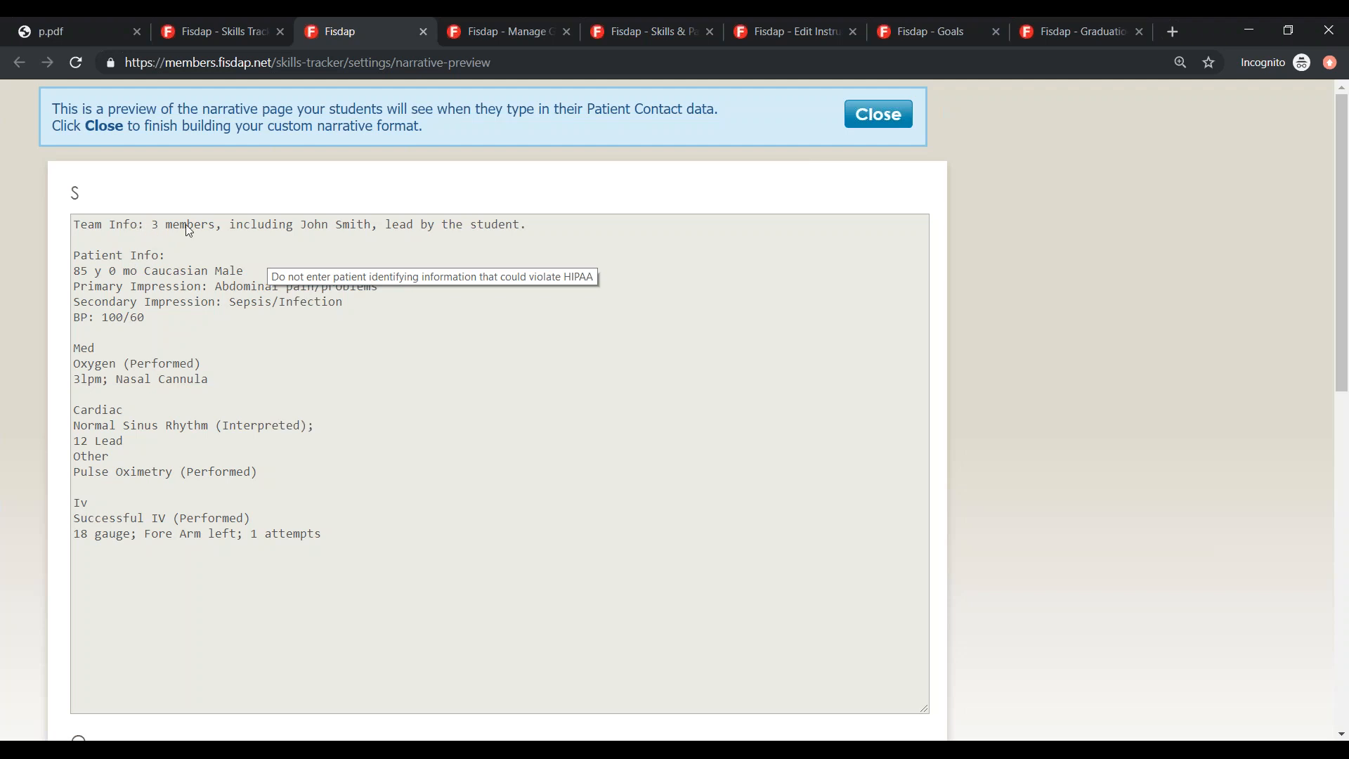
{"action": "scroll", "coordinate": [173, 309], "scroll_direction": "down", "scroll_amount": 4}
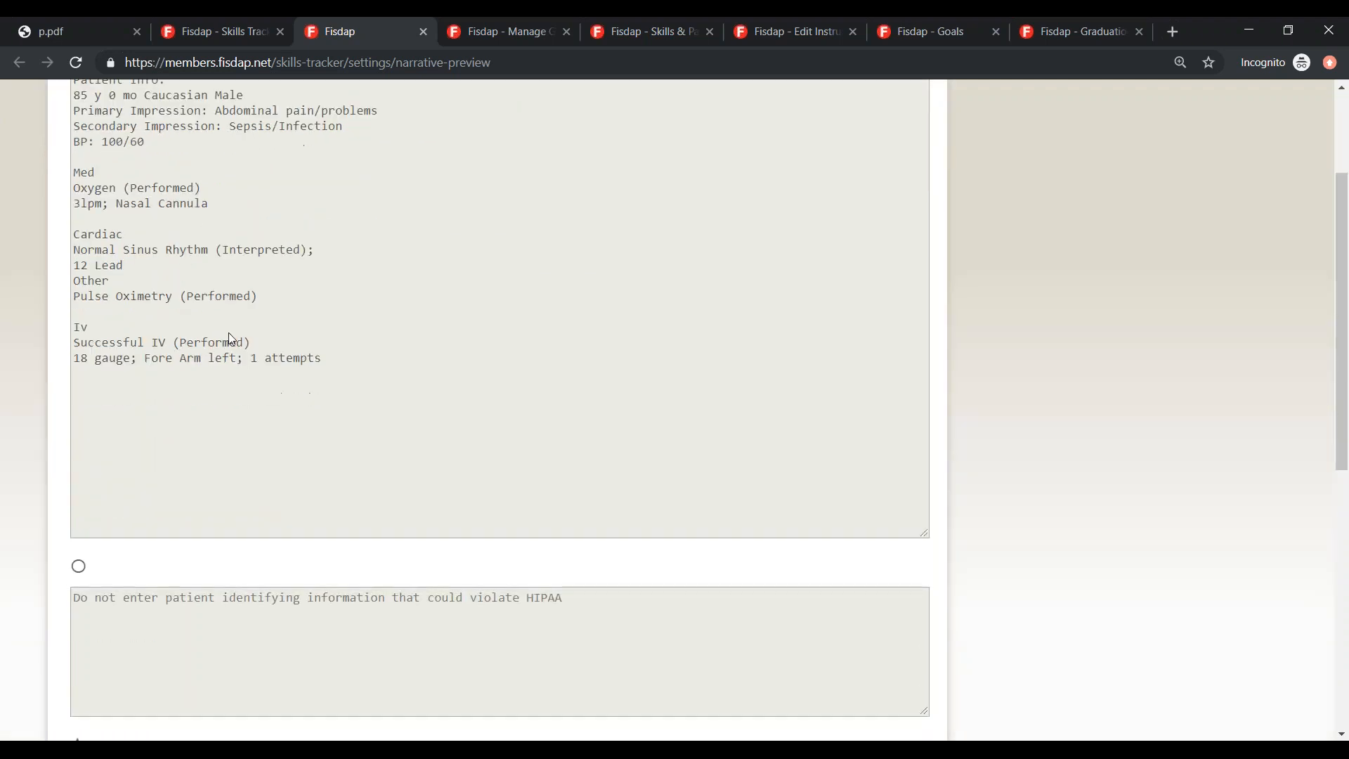
{"action": "scroll", "coordinate": [229, 330], "scroll_direction": "down", "scroll_amount": 3}
{"action": "scroll", "coordinate": [229, 325], "scroll_direction": "up", "scroll_amount": 1}
{"action": "scroll", "coordinate": [262, 307], "scroll_direction": "down", "scroll_amount": 2}
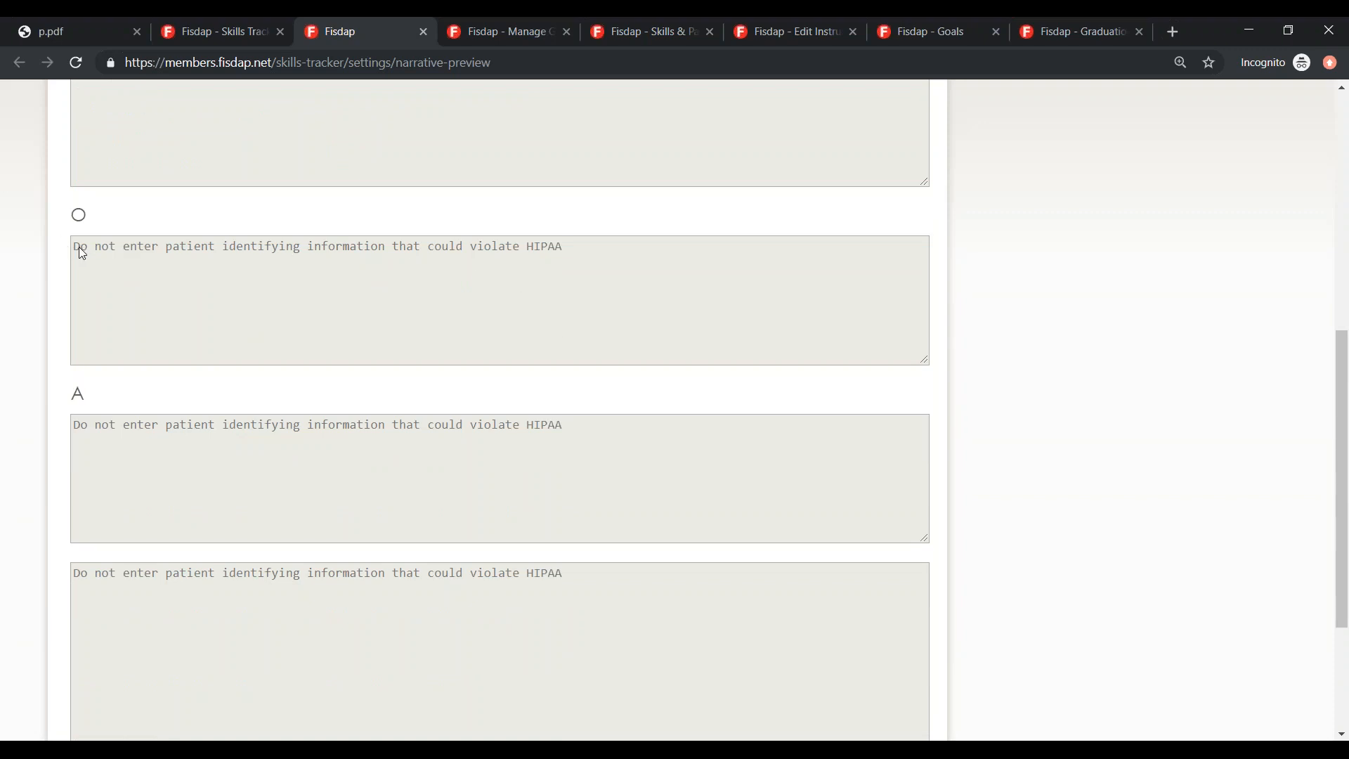
{"action": "scroll", "coordinate": [482, 323], "scroll_direction": "up", "scroll_amount": 5}
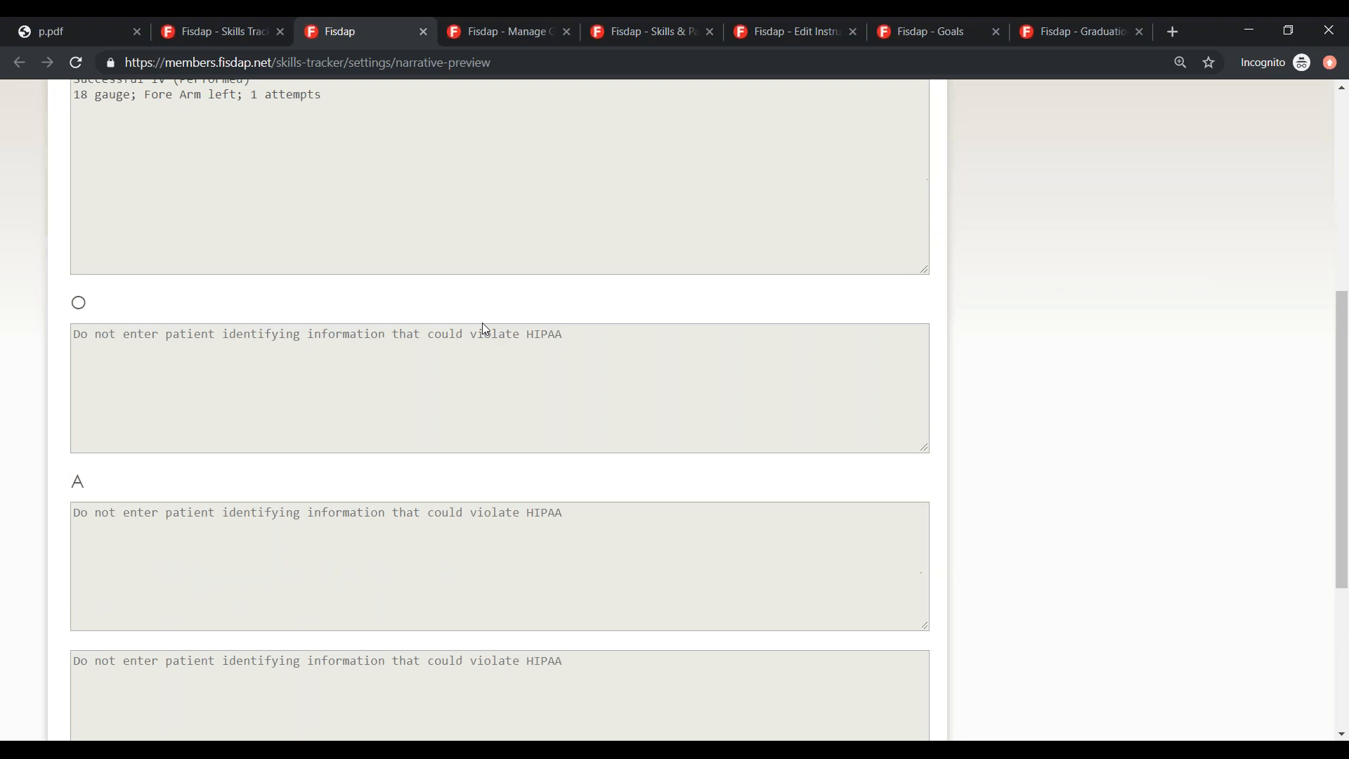
{"action": "scroll", "coordinate": [492, 316], "scroll_direction": "up", "scroll_amount": 3}
{"action": "left_click", "coordinate": [850, 116]}
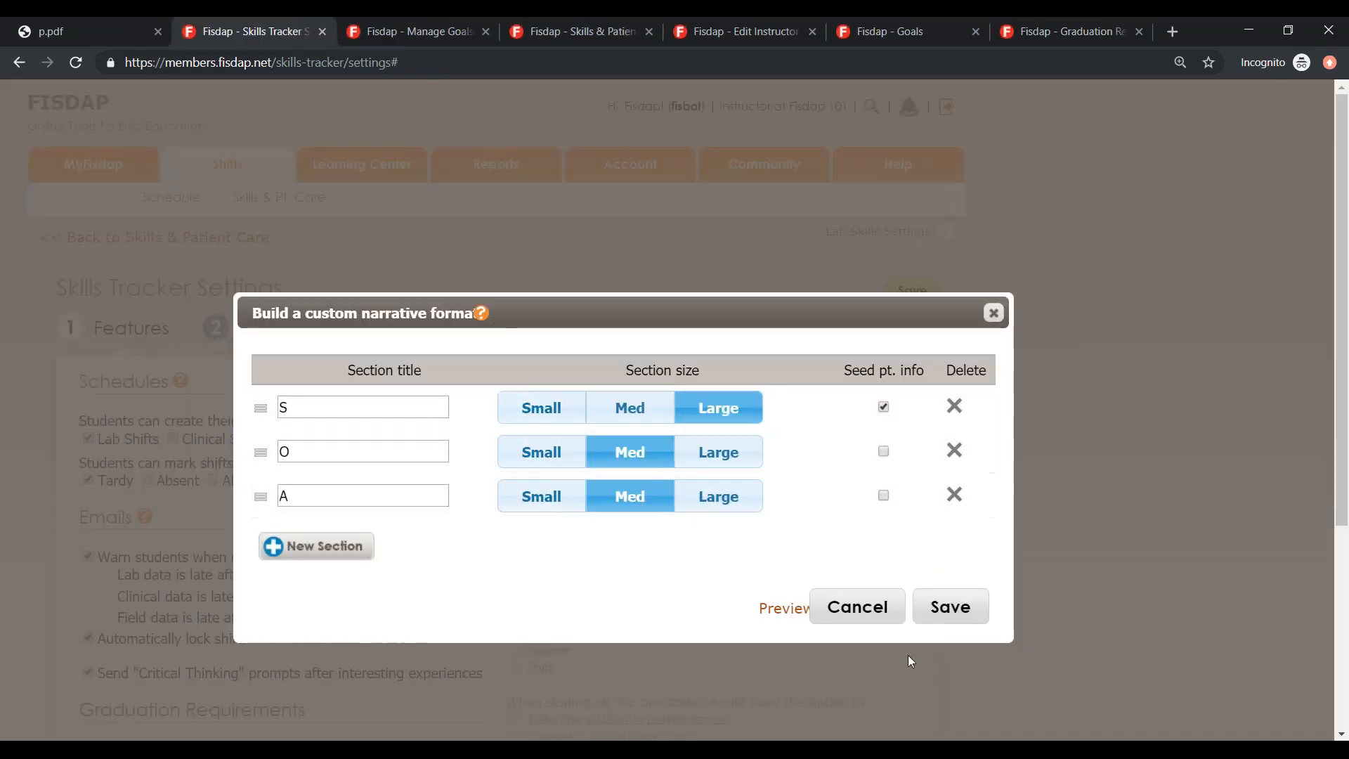
- Discard the narrative format changes, then reopen the format builder to check its sections and close it
{"action": "left_click", "coordinate": [878, 613]}
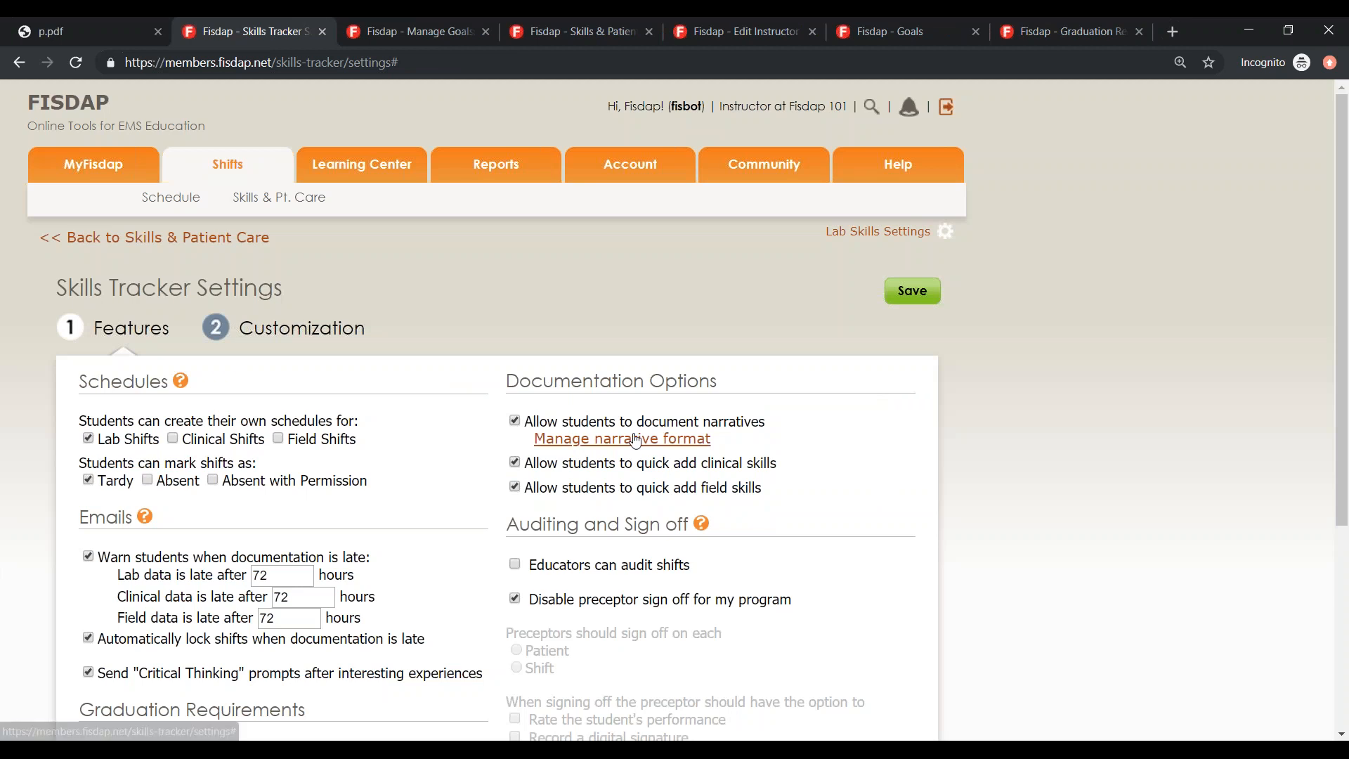
{"action": "left_click", "coordinate": [636, 439]}
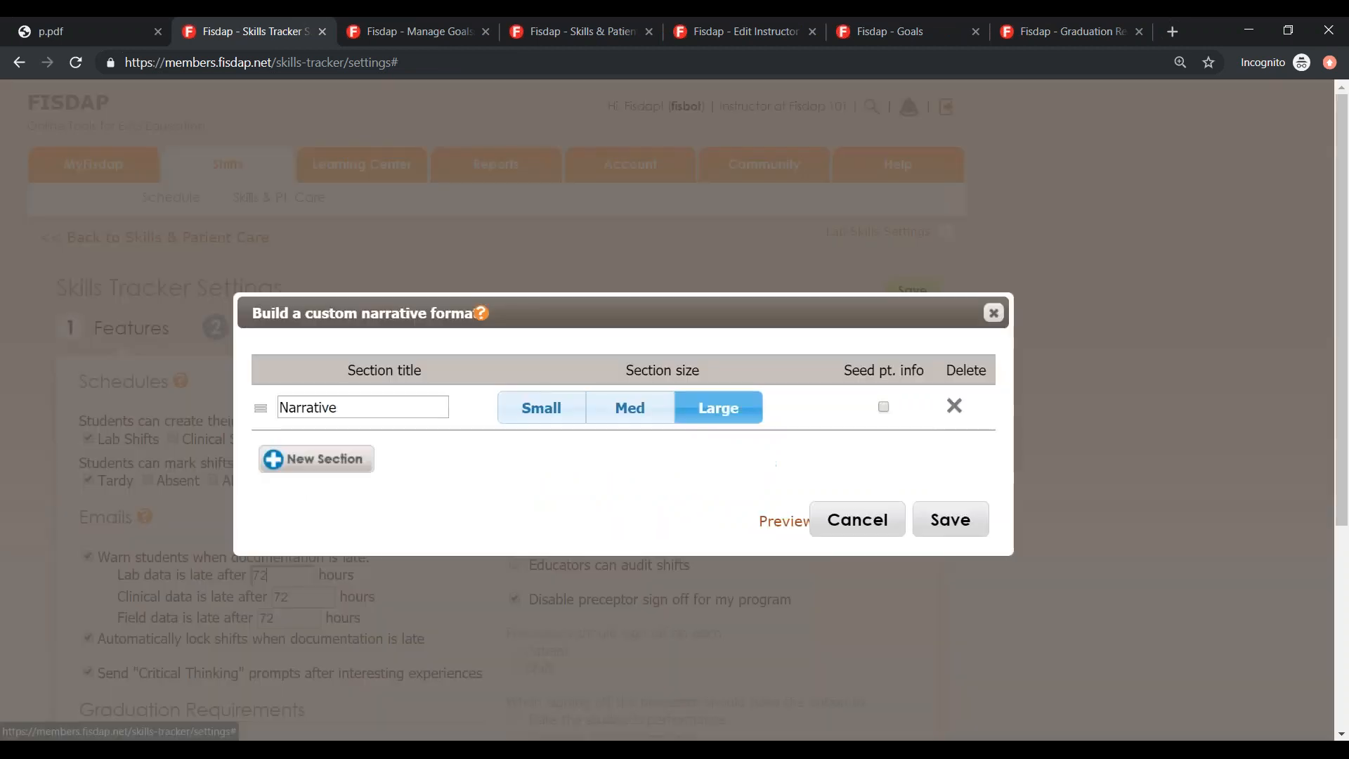
{"action": "left_click", "coordinate": [992, 315]}
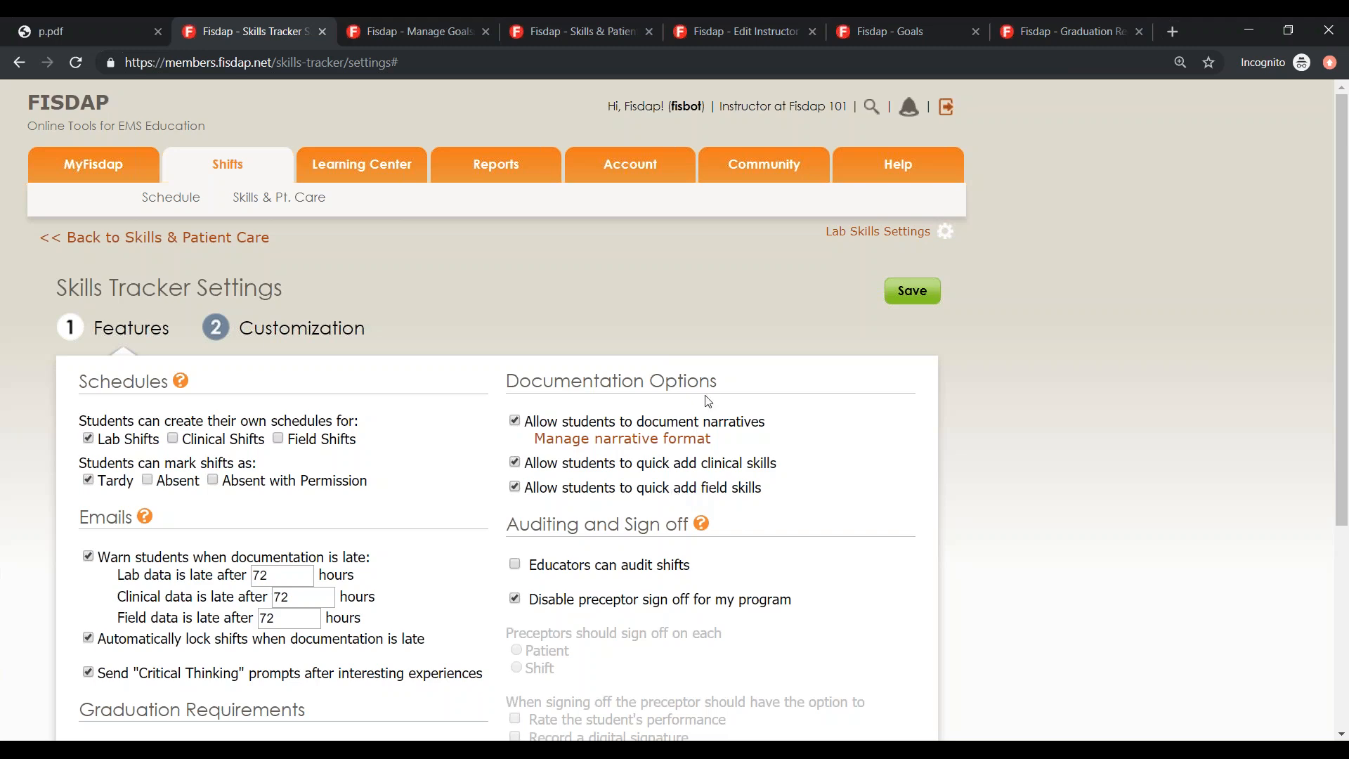
- Enable the "Educators can audit shifts" option under Auditing and Sign off
{"action": "scroll", "coordinate": [710, 401], "scroll_direction": "down", "scroll_amount": 4}
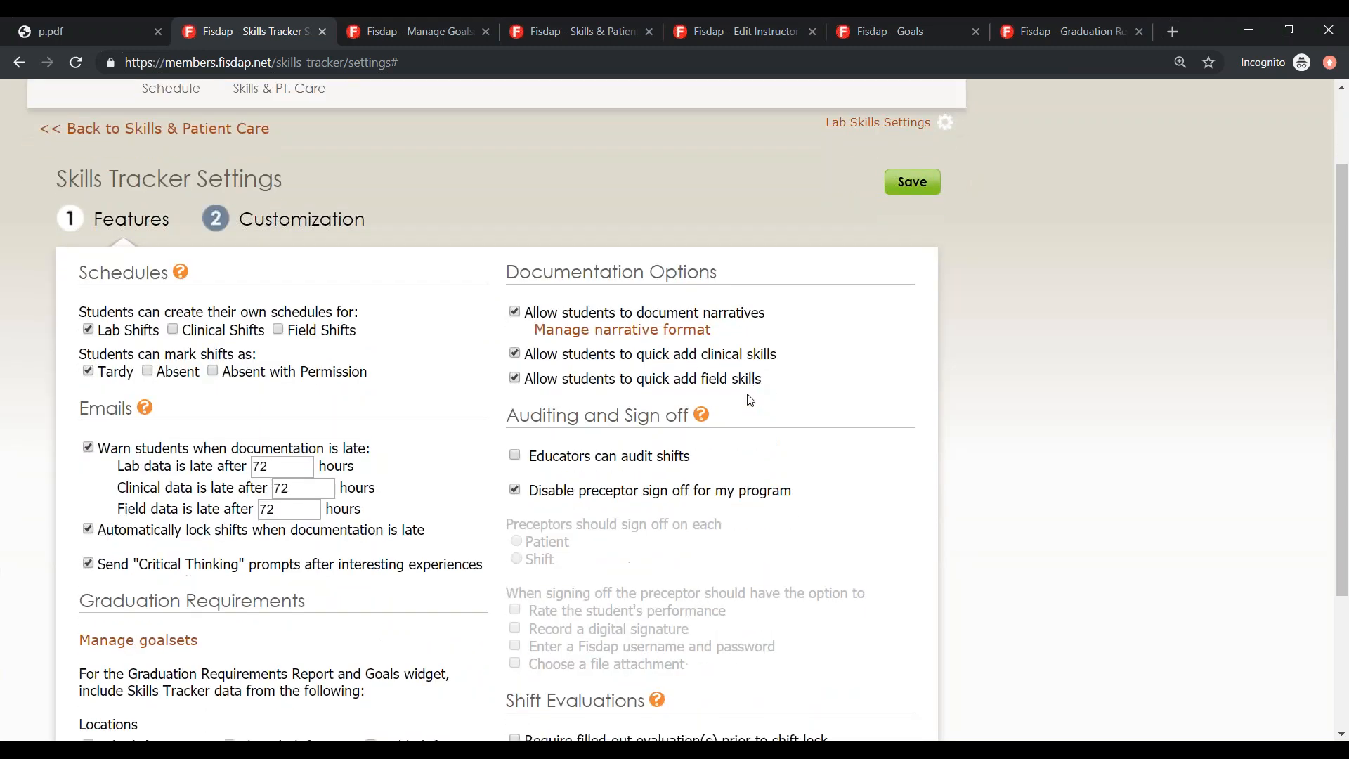
{"action": "scroll", "coordinate": [726, 405], "scroll_direction": "up", "scroll_amount": 1}
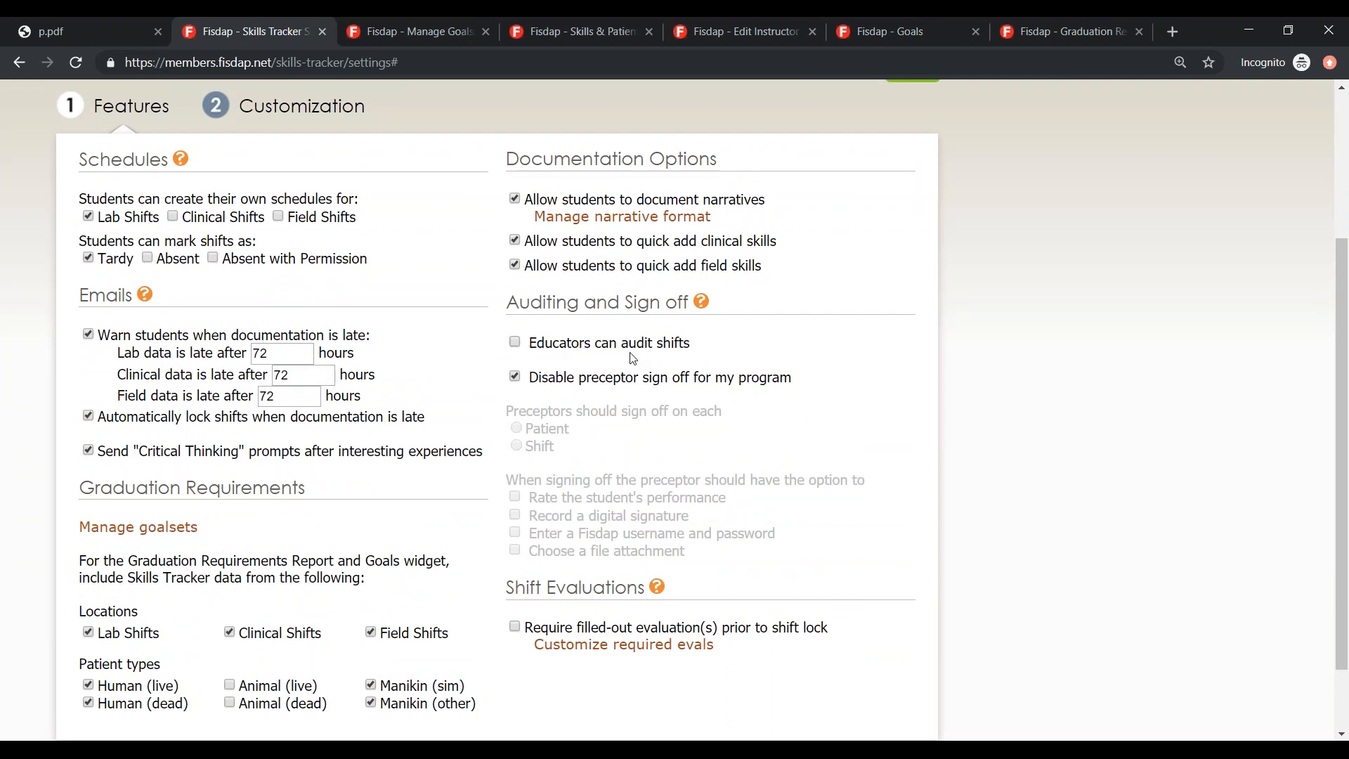
{"action": "left_click", "coordinate": [517, 345]}
- Switch to the Skills & Patient Care page and refresh the student's shift list to check the effect of the auditing setting
{"action": "left_click", "coordinate": [510, 37]}
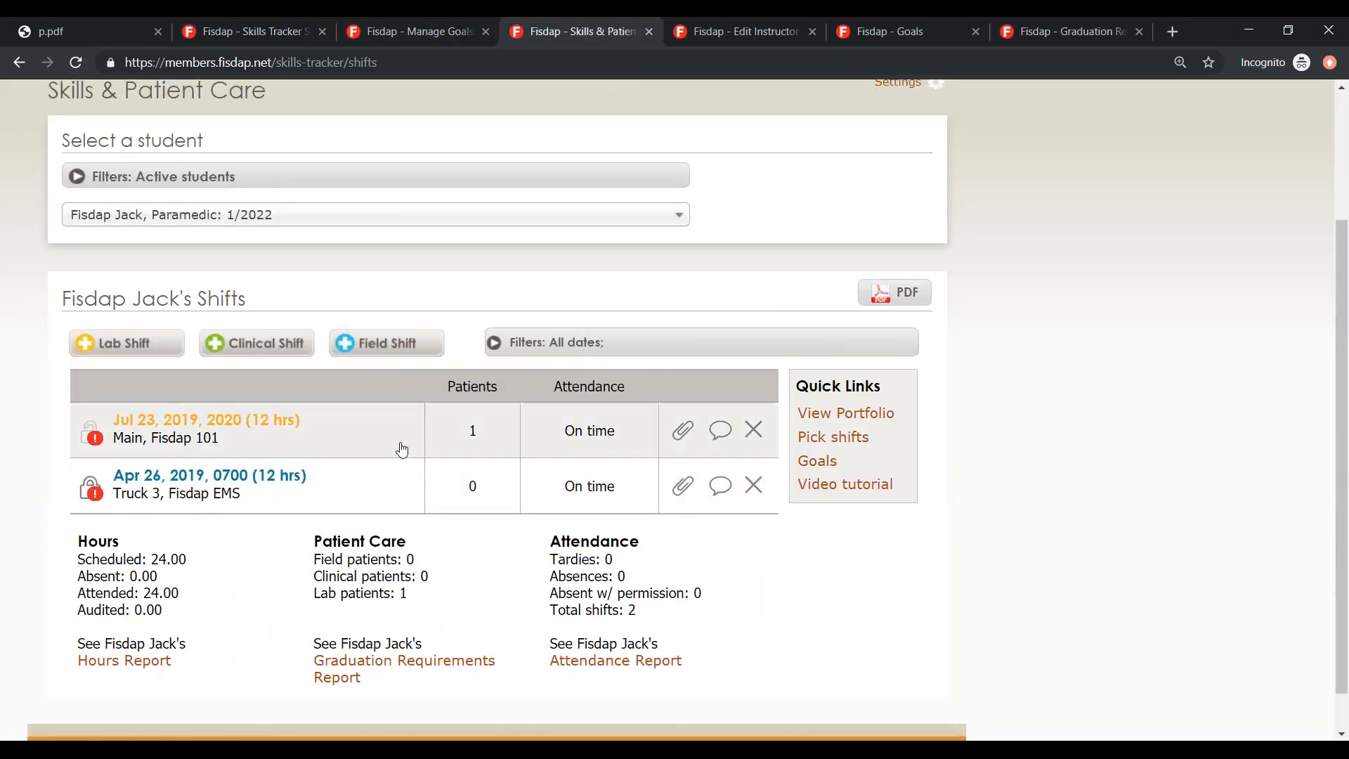
{"action": "scroll", "coordinate": [464, 456], "scroll_direction": "up", "scroll_amount": 1}
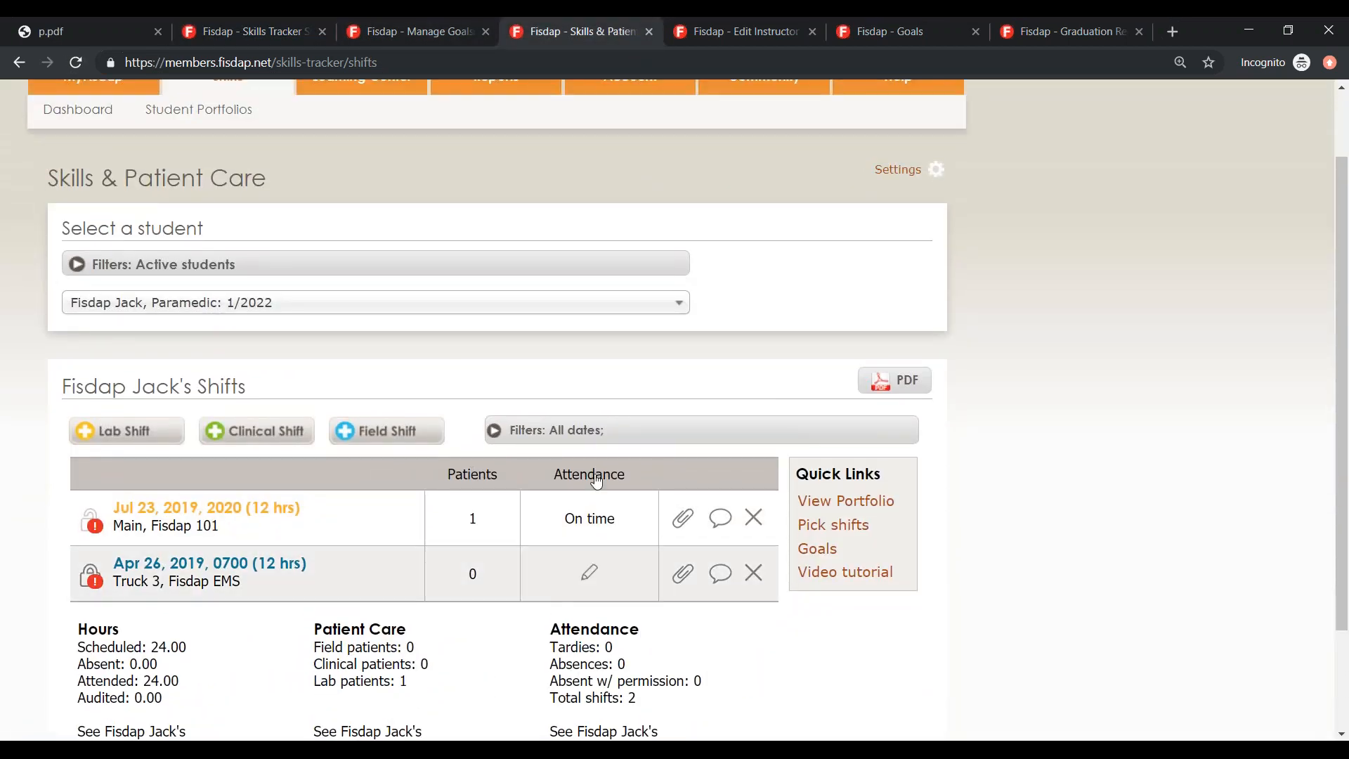
{"action": "left_click", "coordinate": [83, 63]}
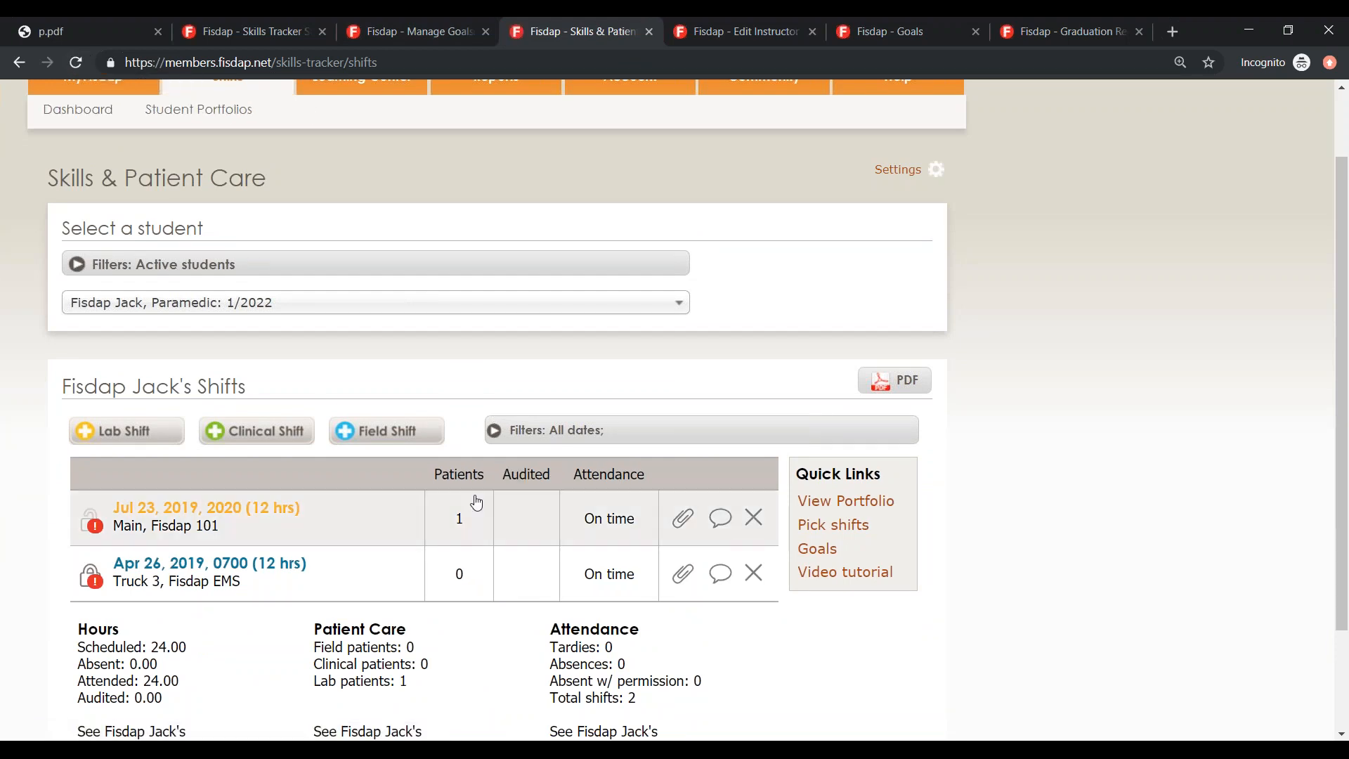
- Open the student's Jul 23, 2019 lab shift, mark it as audited, lock it and return to the shift list
{"action": "left_click", "coordinate": [229, 515]}
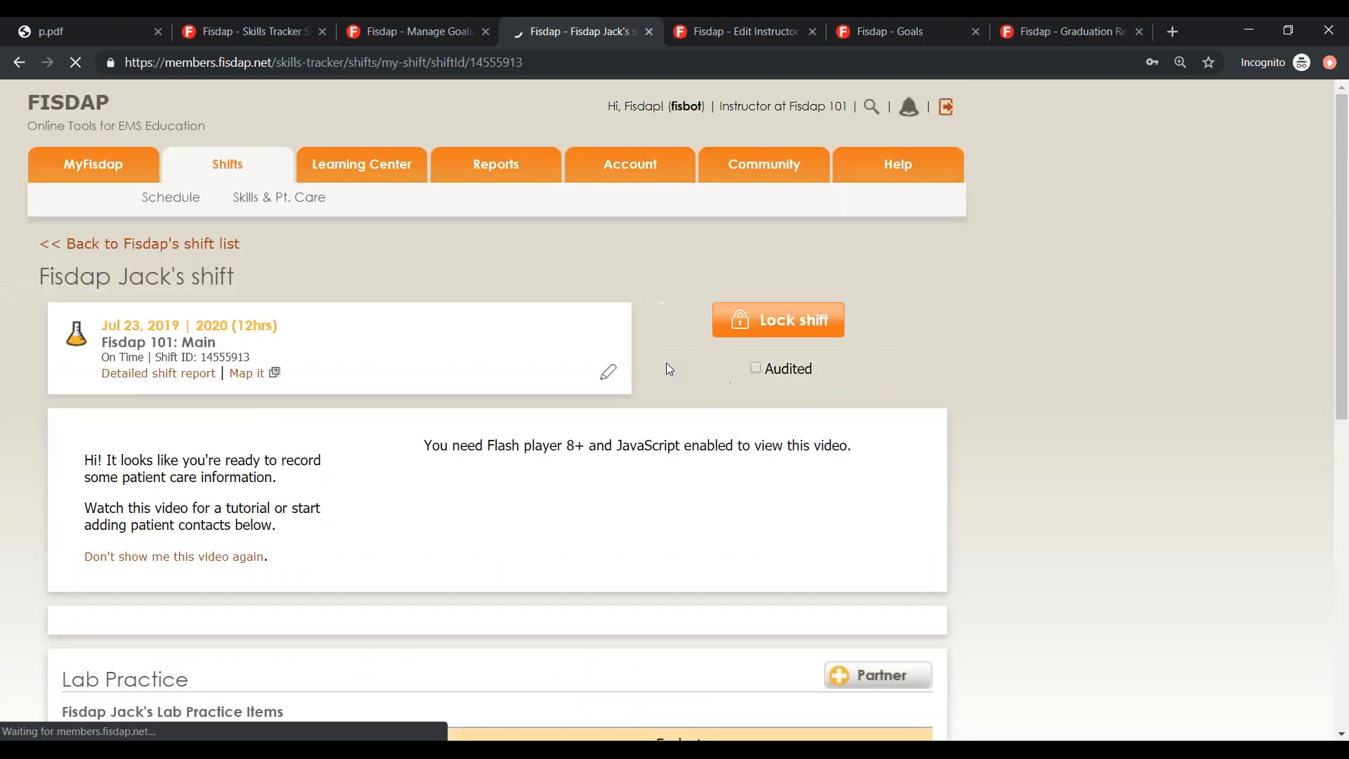
{"action": "left_click", "coordinate": [755, 368]}
{"action": "left_click", "coordinate": [742, 458]}
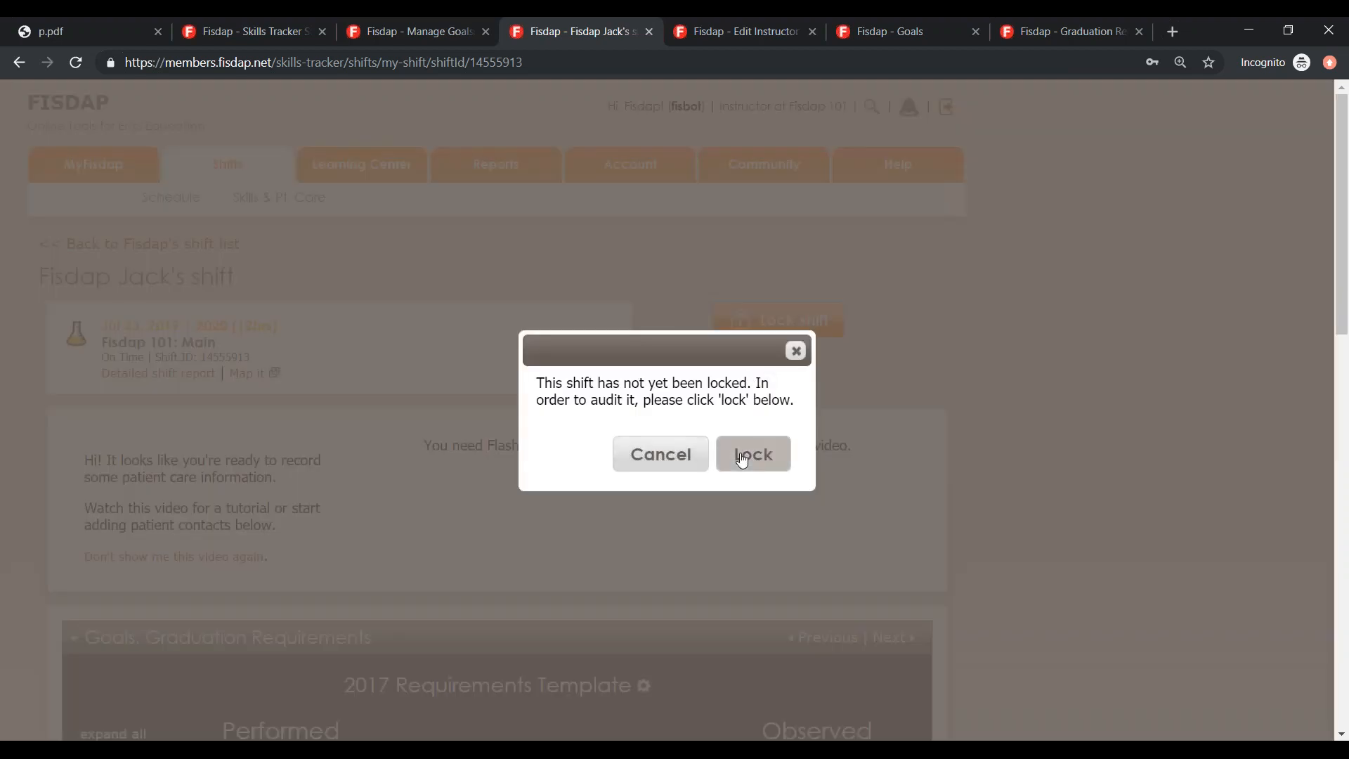
{"action": "left_click", "coordinate": [195, 250]}
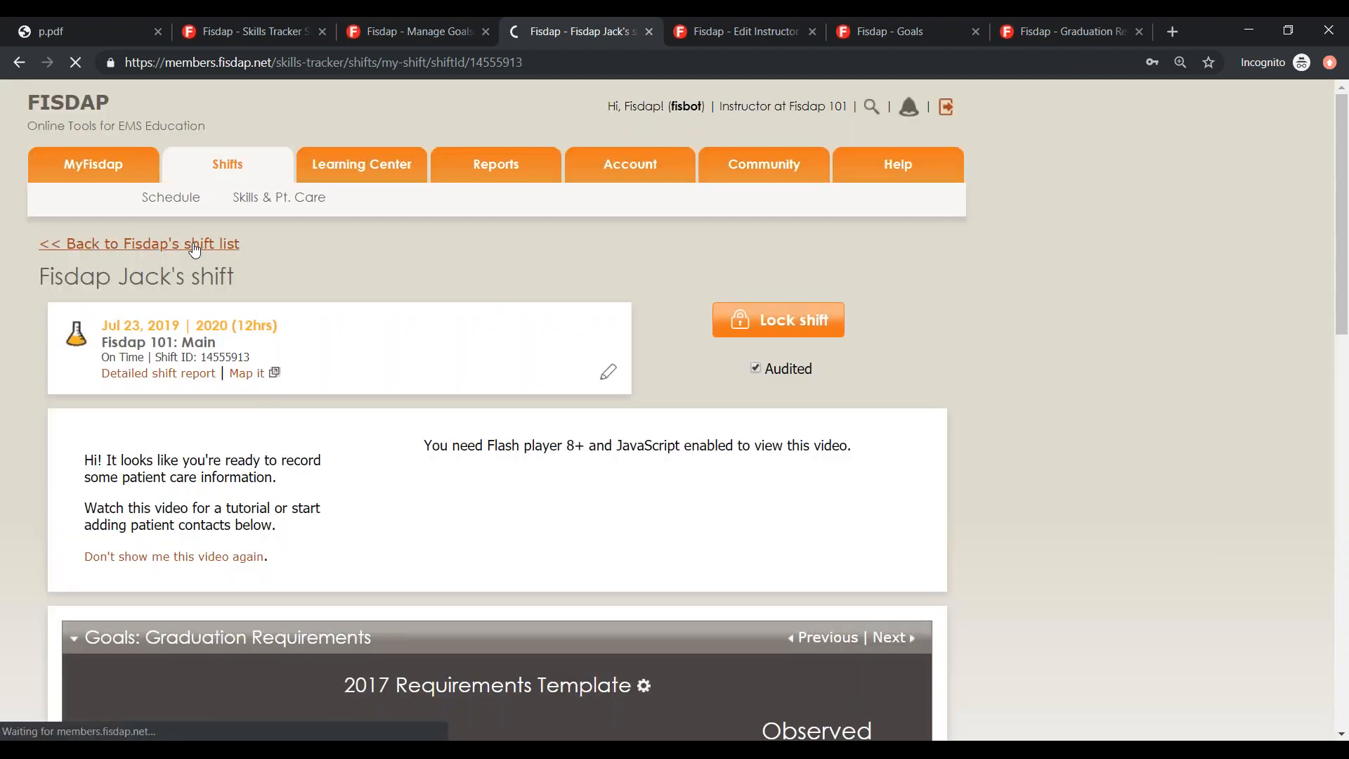
{"action": "scroll", "coordinate": [491, 492], "scroll_direction": "down", "scroll_amount": 1}
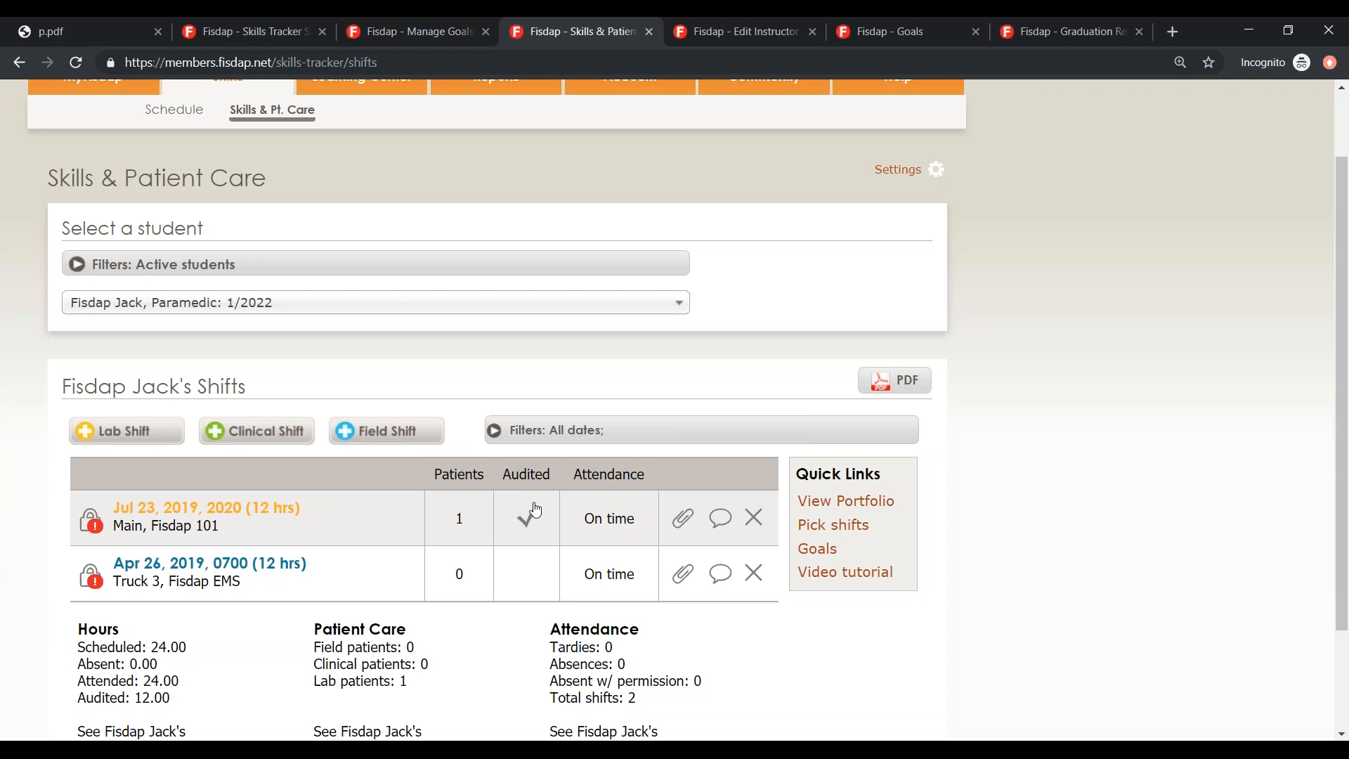
- In the Skills Tracker settings, enable preceptor sign off for the program and require sign off on each patient
{"action": "left_click", "coordinate": [234, 23]}
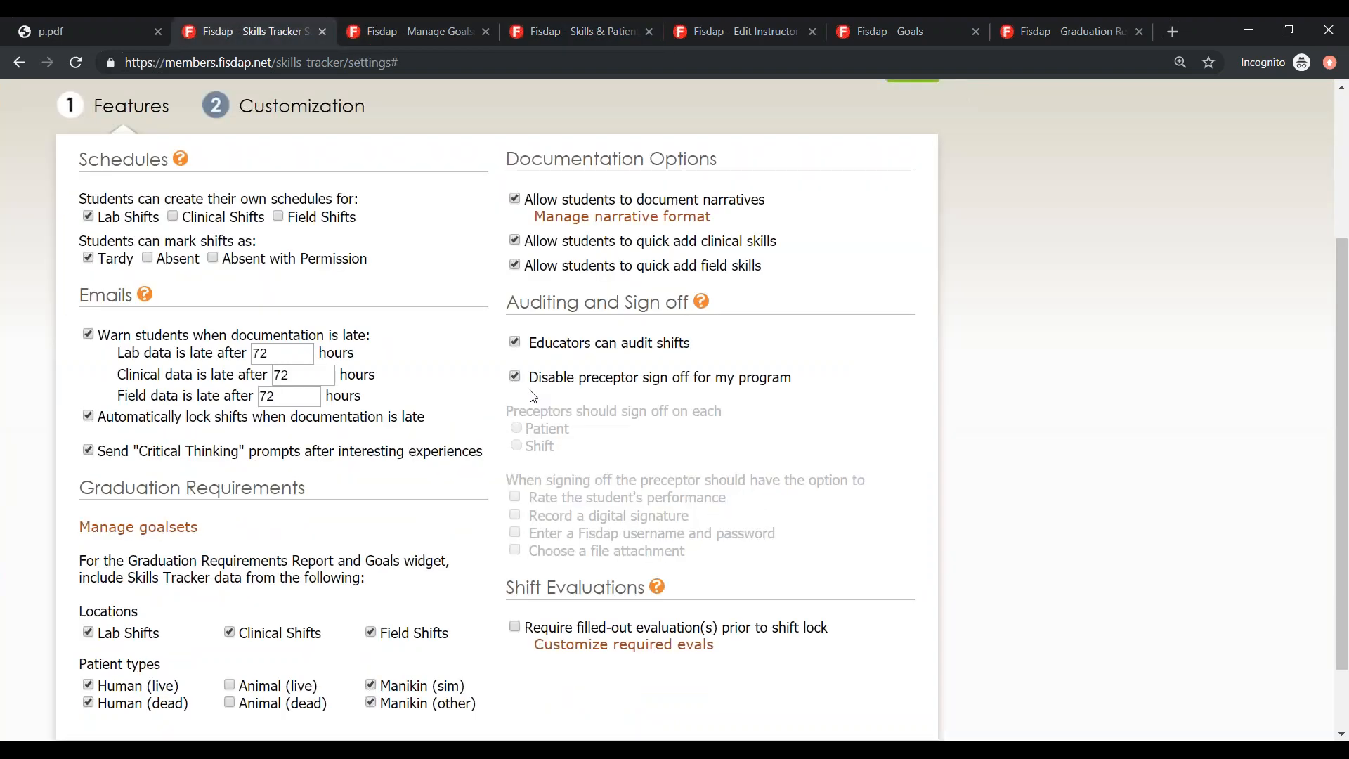
{"action": "left_click", "coordinate": [520, 382]}
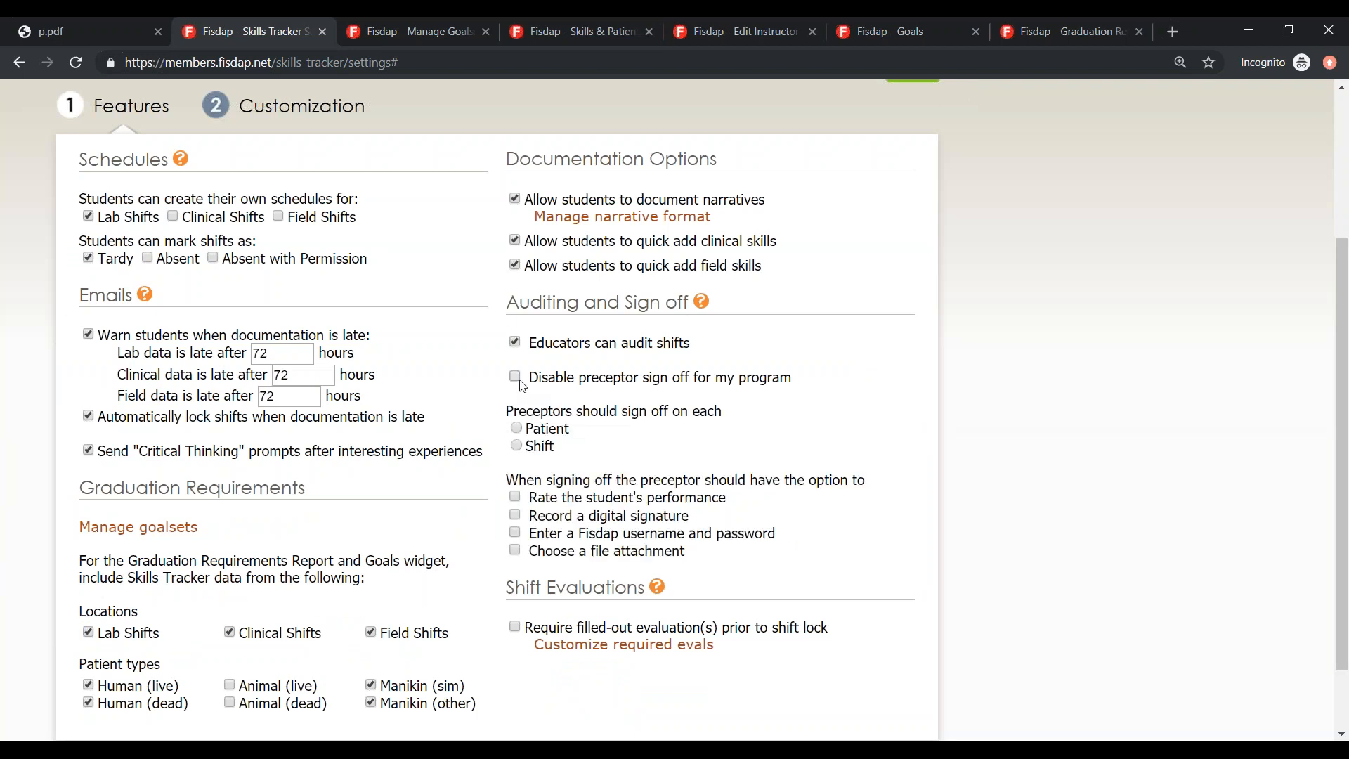
{"action": "scroll", "coordinate": [854, 359], "scroll_direction": "down", "scroll_amount": 1}
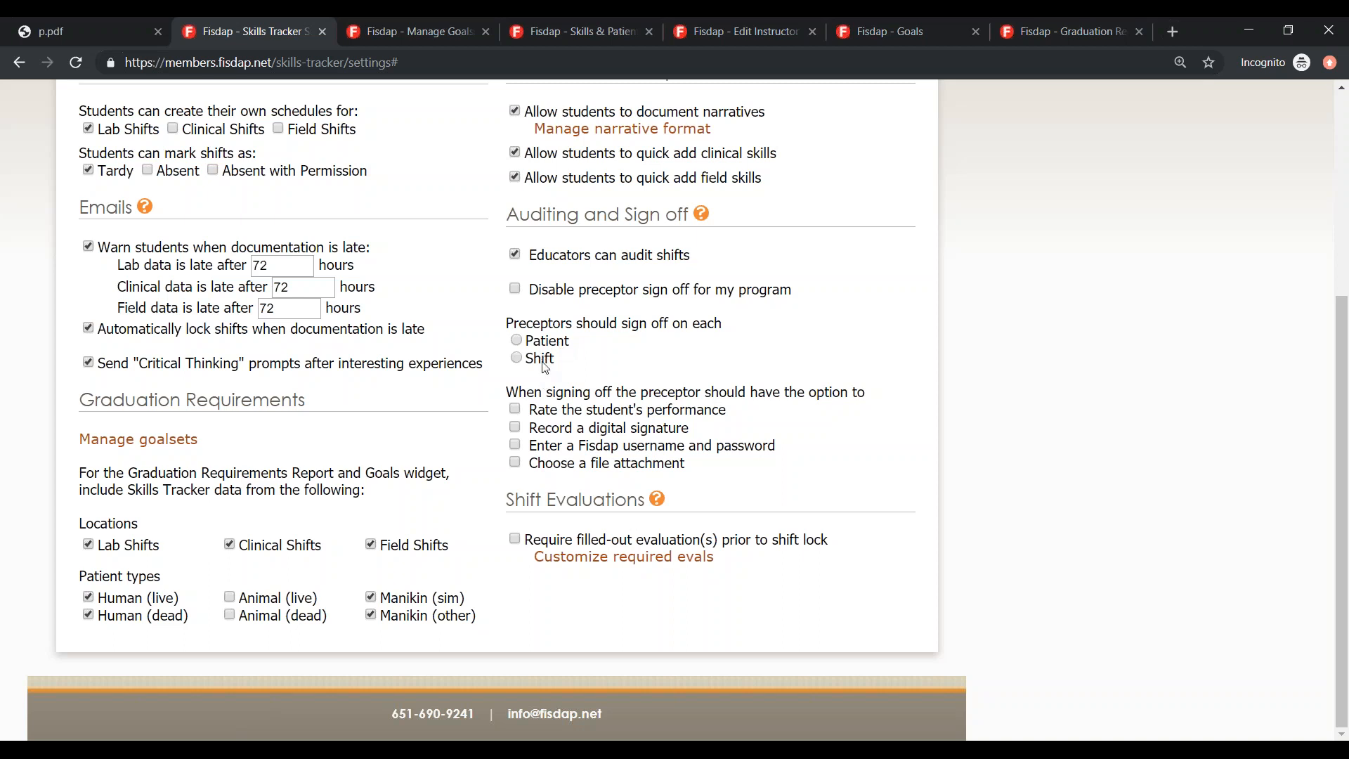
{"action": "left_click_drag", "start_coordinate": [518, 391], "coordinate": [768, 392]}
{"action": "left_click", "coordinate": [852, 393]}
{"action": "left_click", "coordinate": [516, 340]}
- Let preceptors rate the student's performance, record a digital signature, enter a Fisdap username and password, and choose a file attachment
{"action": "left_click", "coordinate": [514, 409]}
{"action": "left_click", "coordinate": [515, 427]}
{"action": "left_click", "coordinate": [515, 445]}
{"action": "left_click", "coordinate": [515, 462]}
- Refresh the student's shift list to check the preceptor sign off setting, then return to the Skills Tracker settings
{"action": "left_click", "coordinate": [595, 30]}
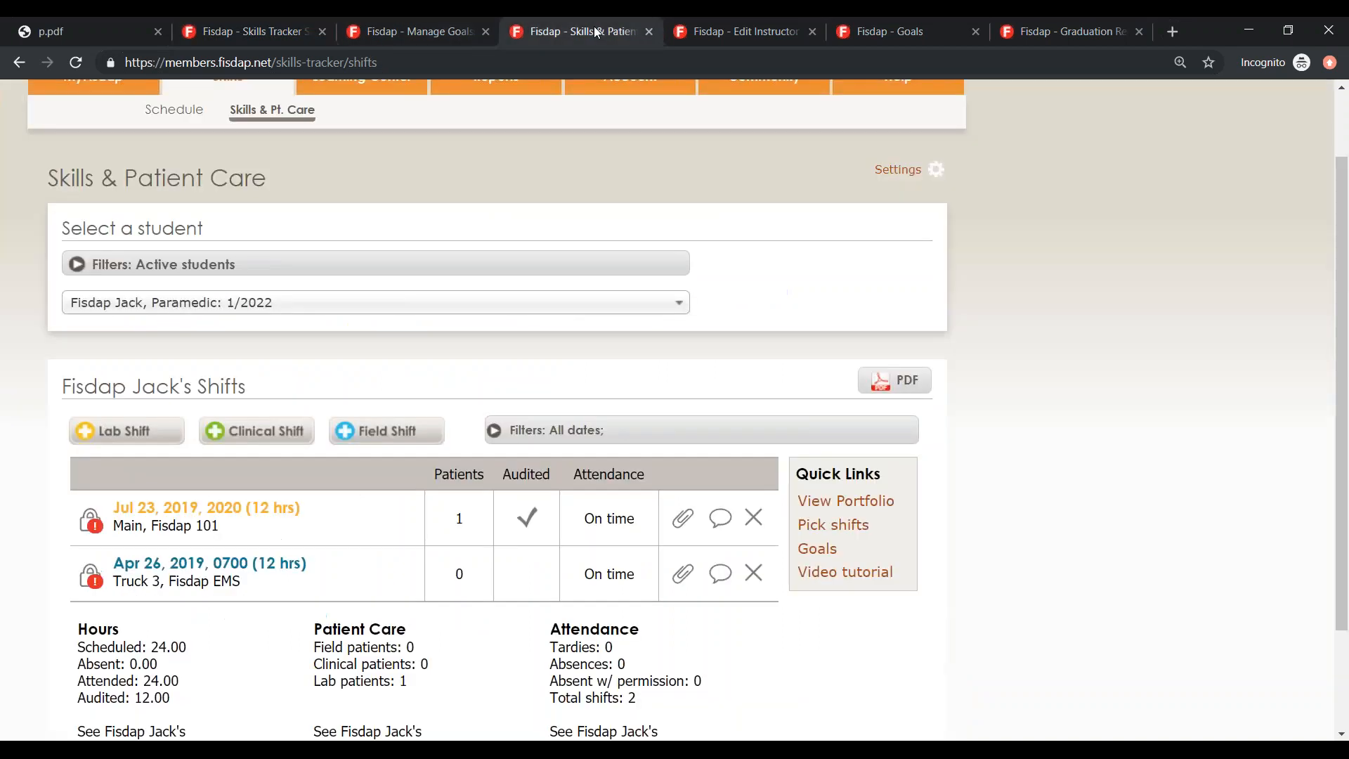
{"action": "left_click", "coordinate": [76, 63]}
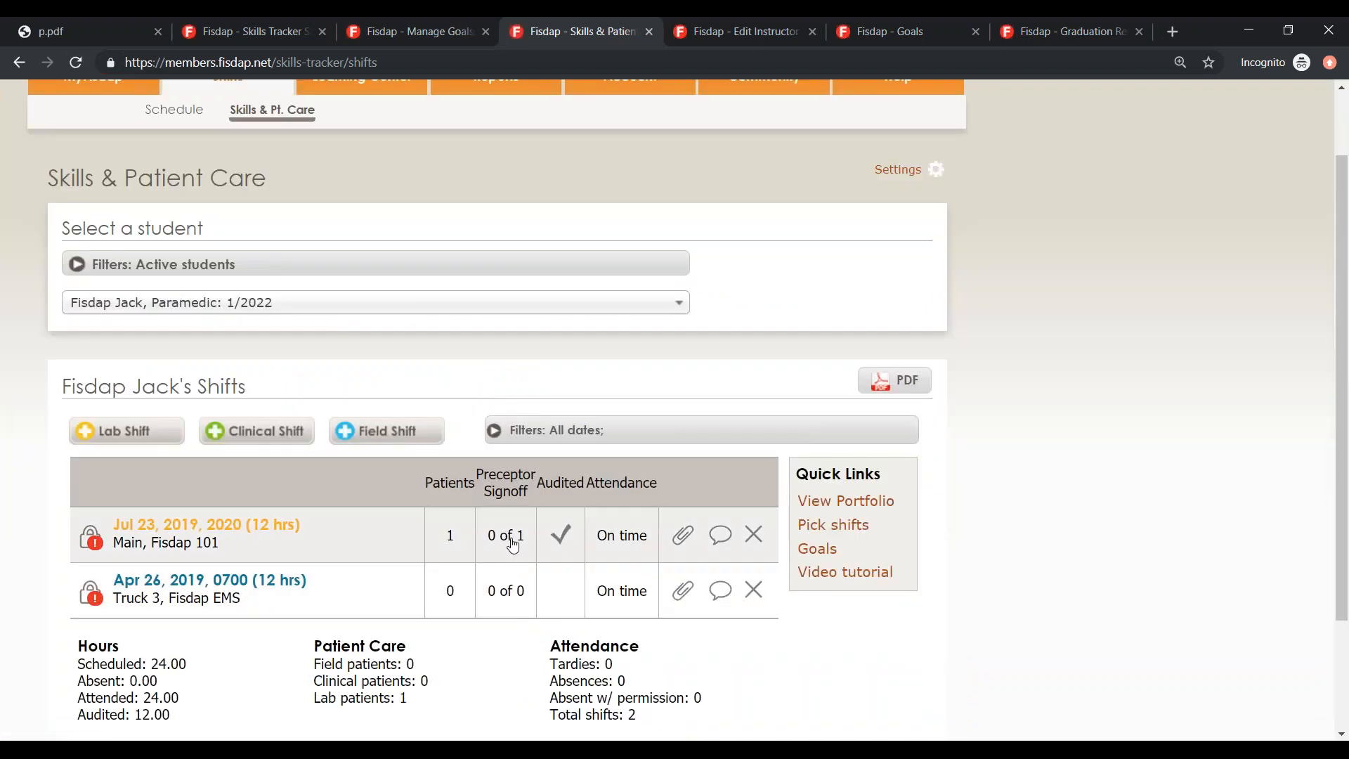
{"action": "left_click", "coordinate": [268, 19]}
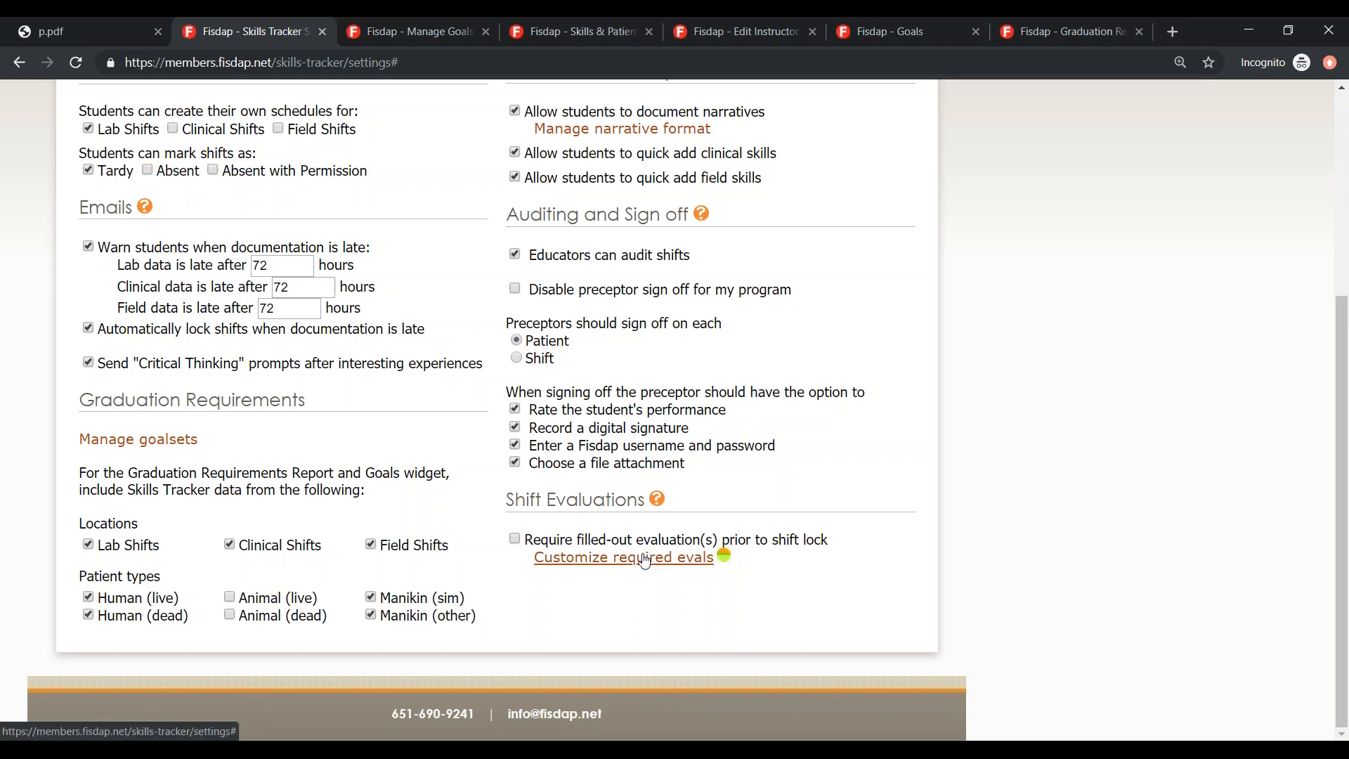
- Require the FISDAP - Site Evaluation for field shifts and filled-out evaluations prior to shift lock, then reopen the required evals and save them
{"action": "left_click", "coordinate": [710, 556]}
{"action": "scroll", "coordinate": [643, 453], "scroll_direction": "down", "scroll_amount": 1}
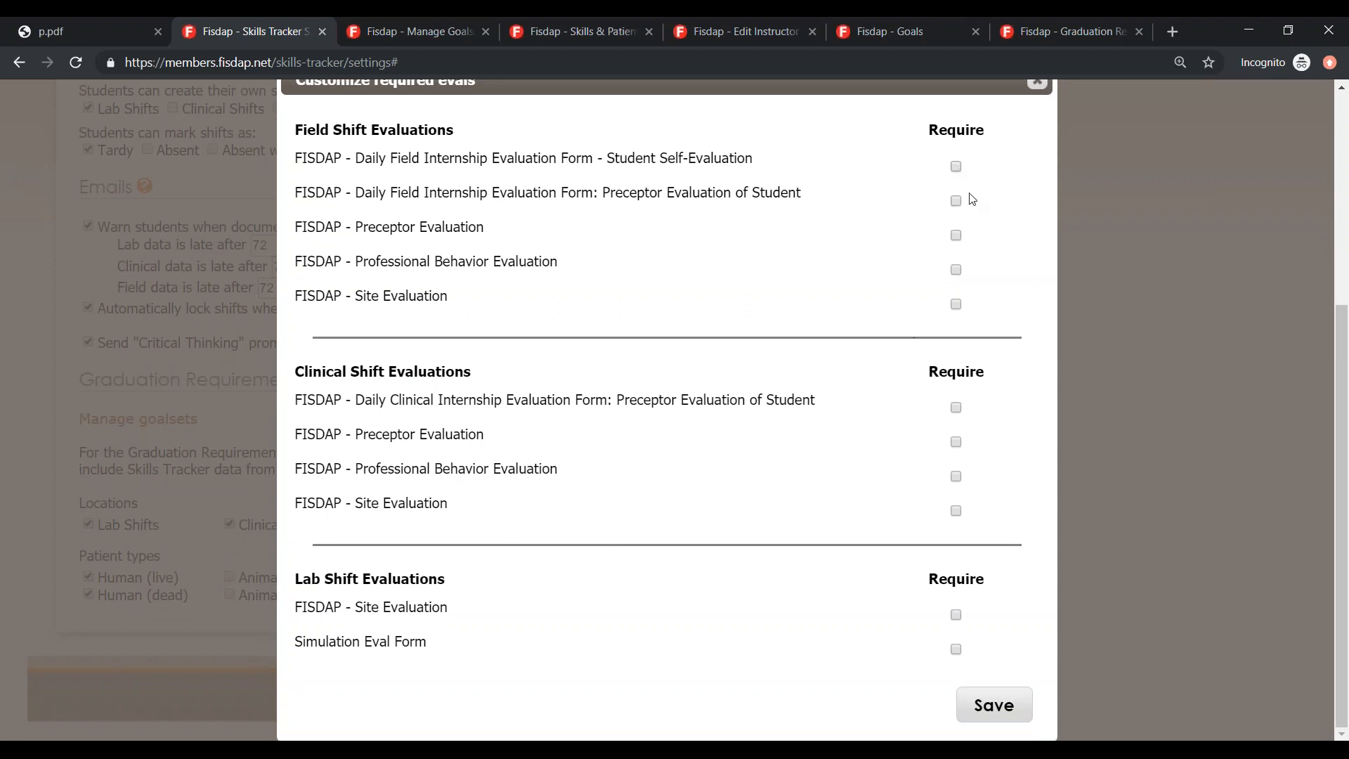
{"action": "left_click", "coordinate": [956, 305]}
{"action": "left_click", "coordinate": [978, 704]}
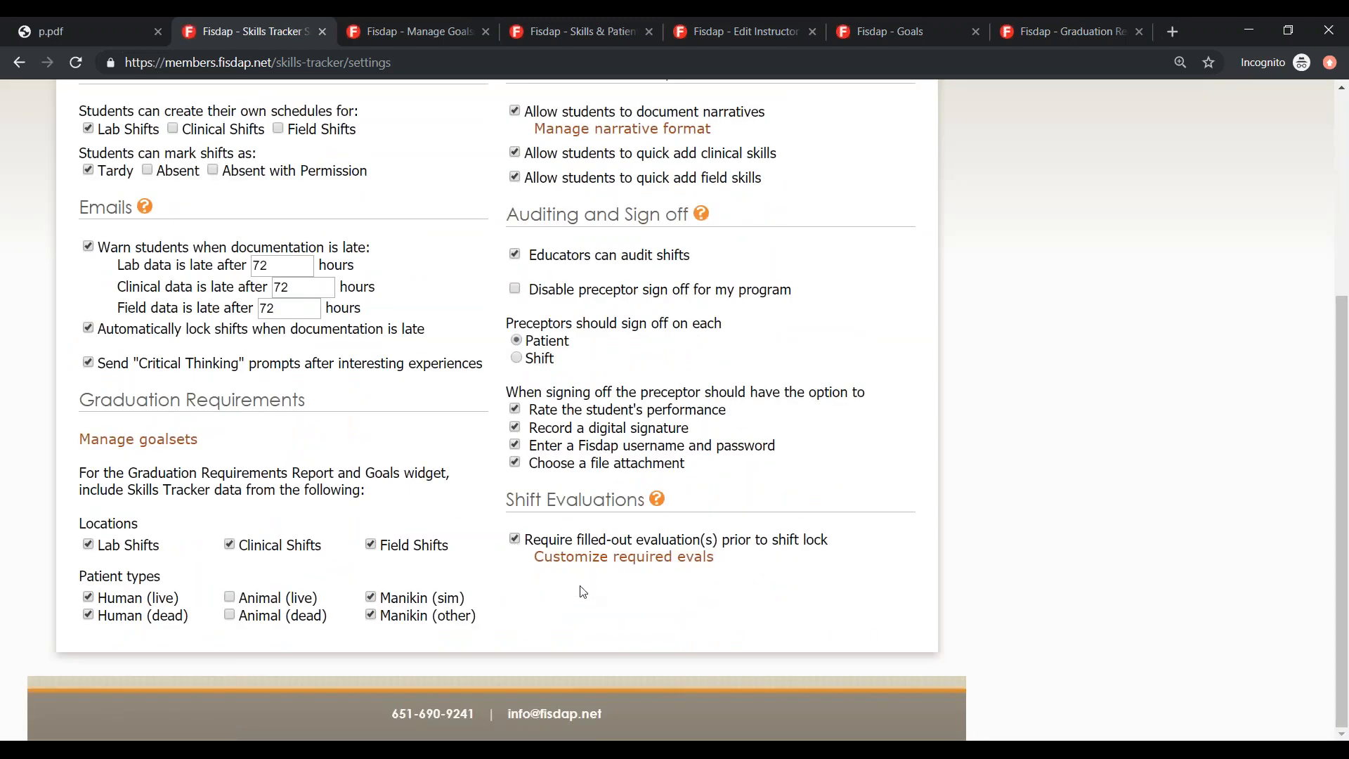
{"action": "left_click", "coordinate": [514, 538]}
{"action": "left_click", "coordinate": [721, 556]}
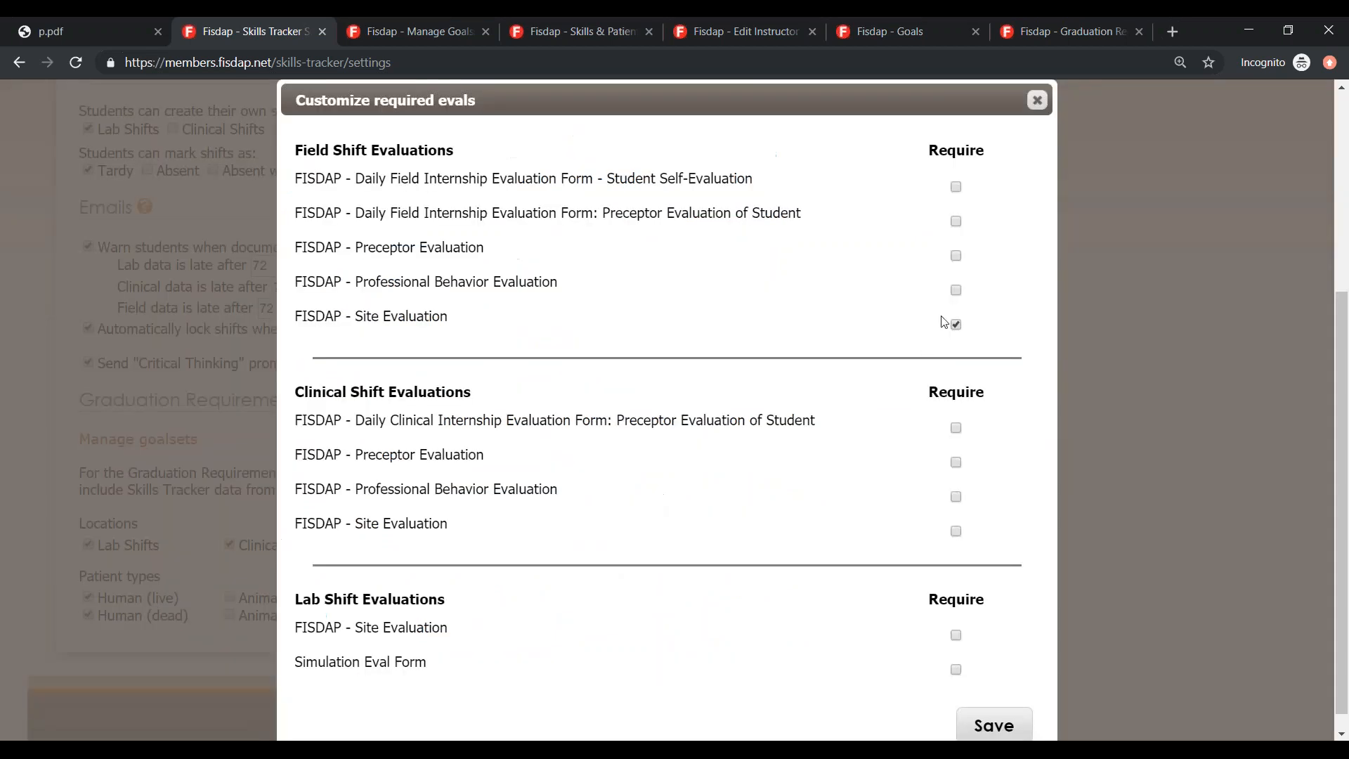
{"action": "left_click", "coordinate": [988, 720]}
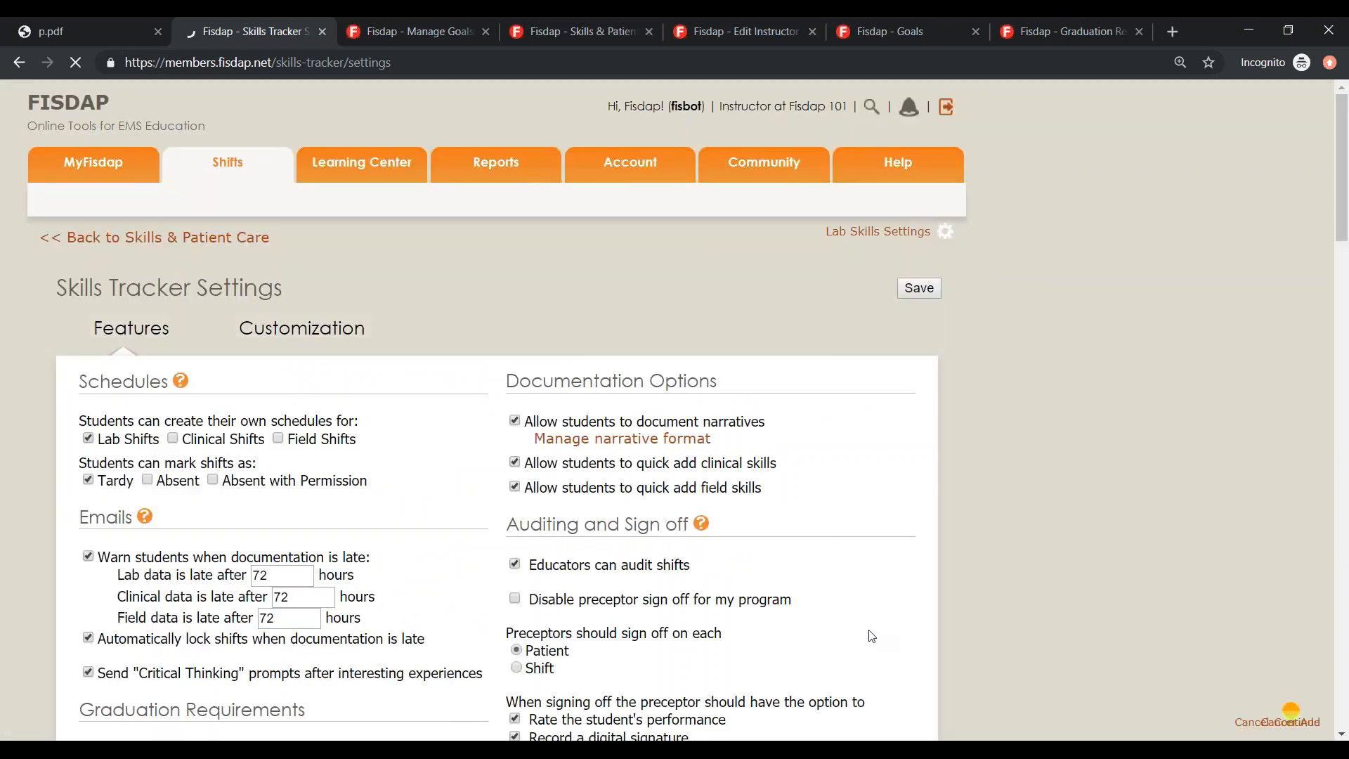
- Examine the customizable procedure lists from Airways down through Medications, Other and Lab Assessments
{"action": "scroll", "coordinate": [863, 541], "scroll_direction": "up", "scroll_amount": 1}
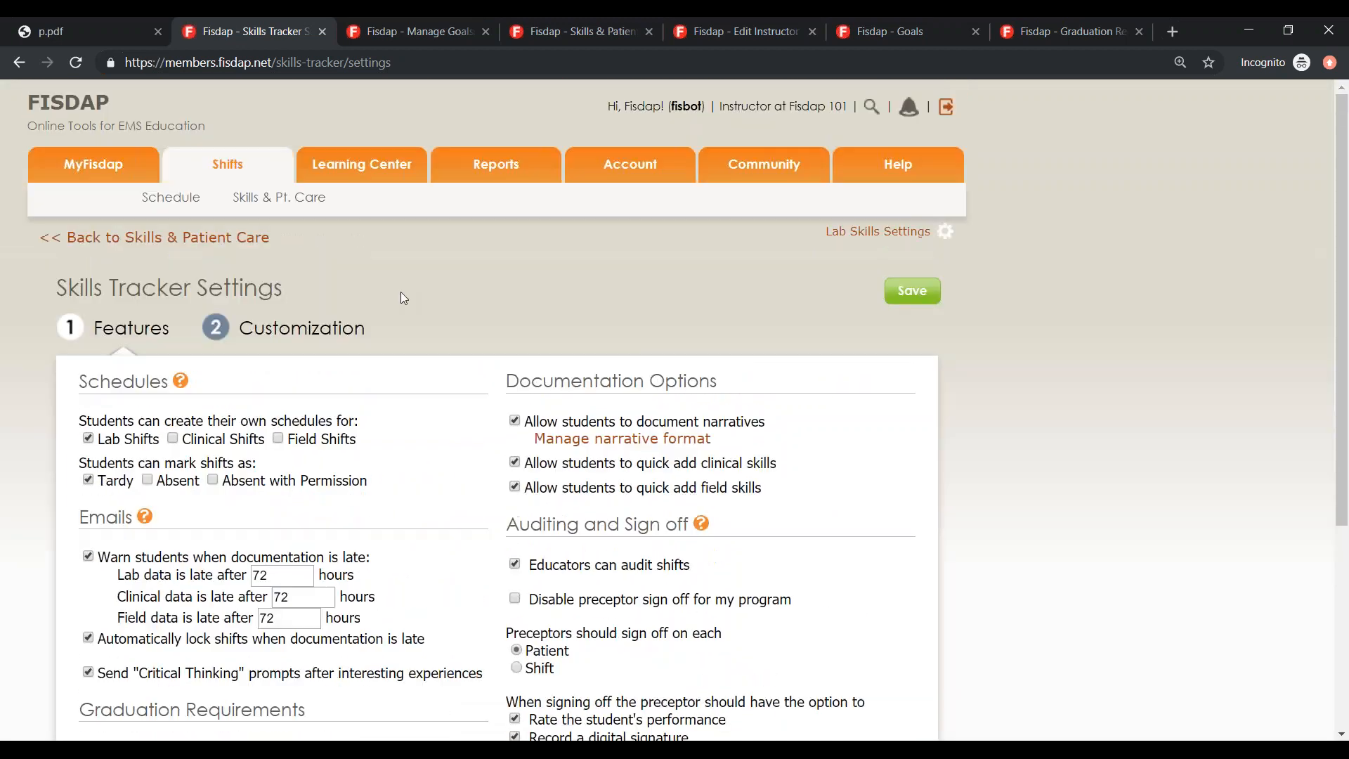
{"action": "left_click", "coordinate": [323, 336]}
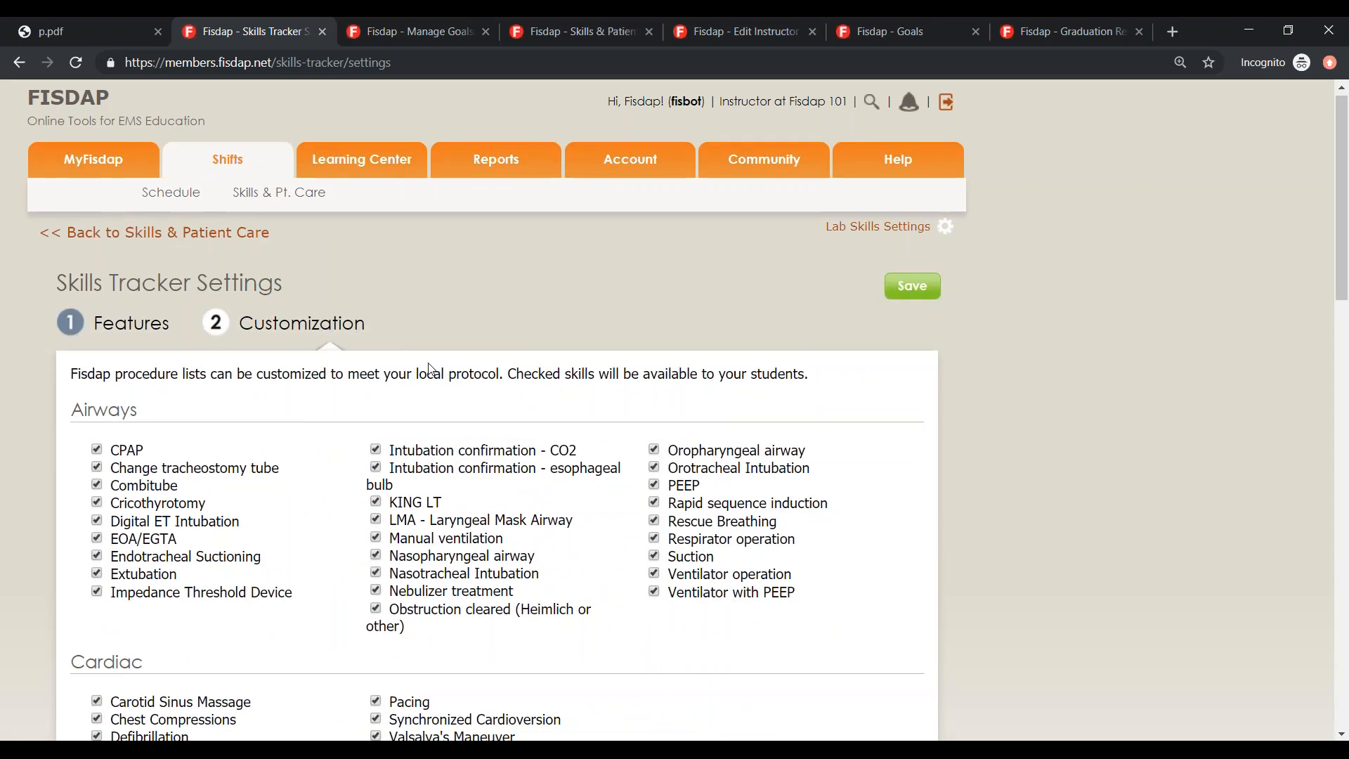
{"action": "scroll", "coordinate": [430, 369], "scroll_direction": "down", "scroll_amount": 10}
{"action": "scroll", "coordinate": [433, 357], "scroll_direction": "down", "scroll_amount": 10}
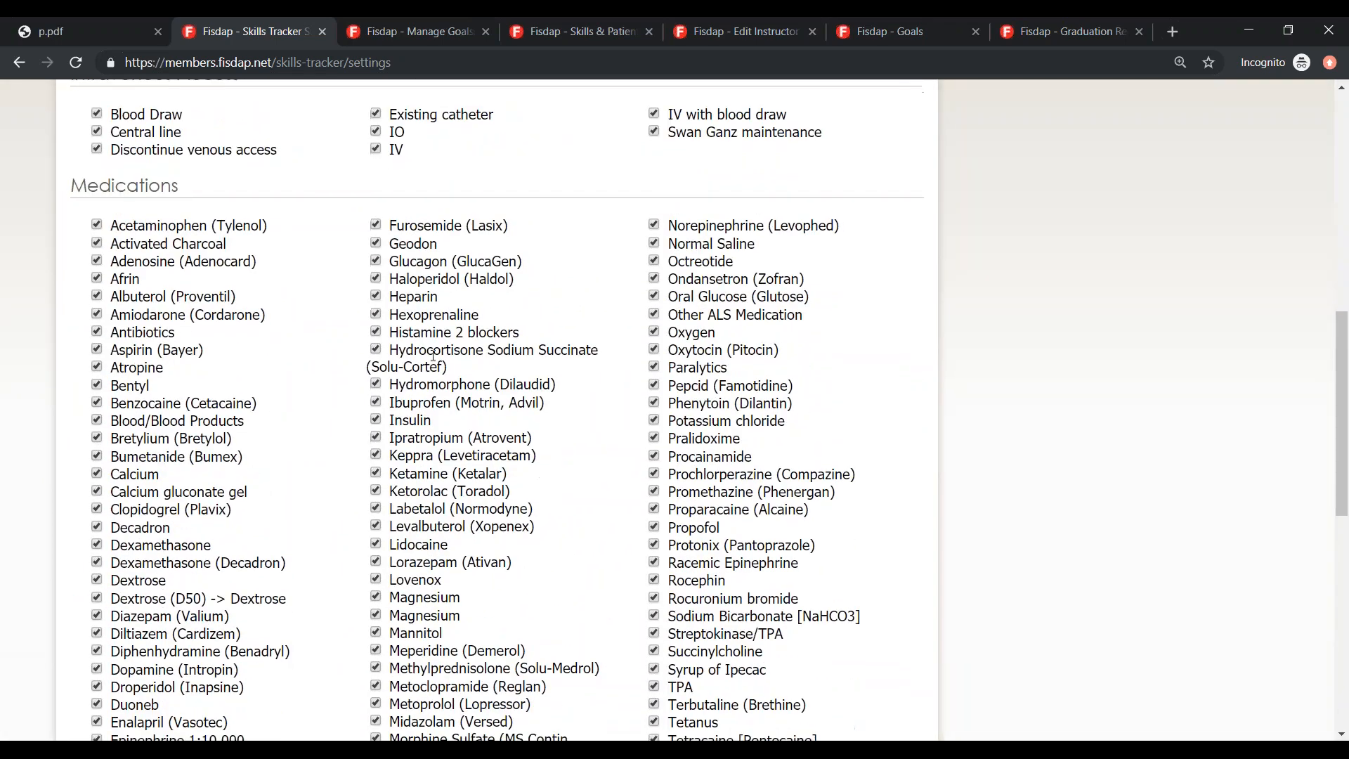
{"action": "scroll", "coordinate": [433, 357], "scroll_direction": "up", "scroll_amount": 6}
{"action": "scroll", "coordinate": [434, 356], "scroll_direction": "up", "scroll_amount": 13}
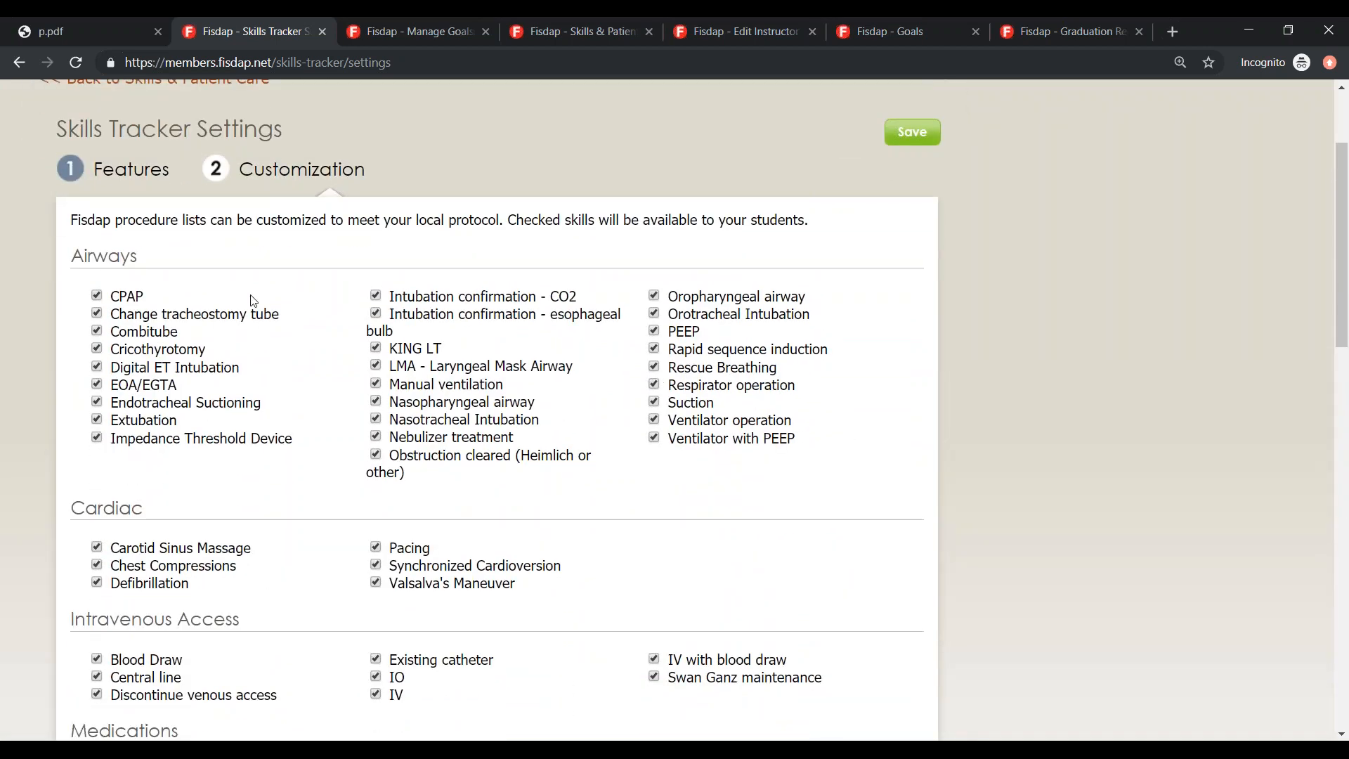
{"action": "scroll", "coordinate": [753, 453], "scroll_direction": "down", "scroll_amount": 8}
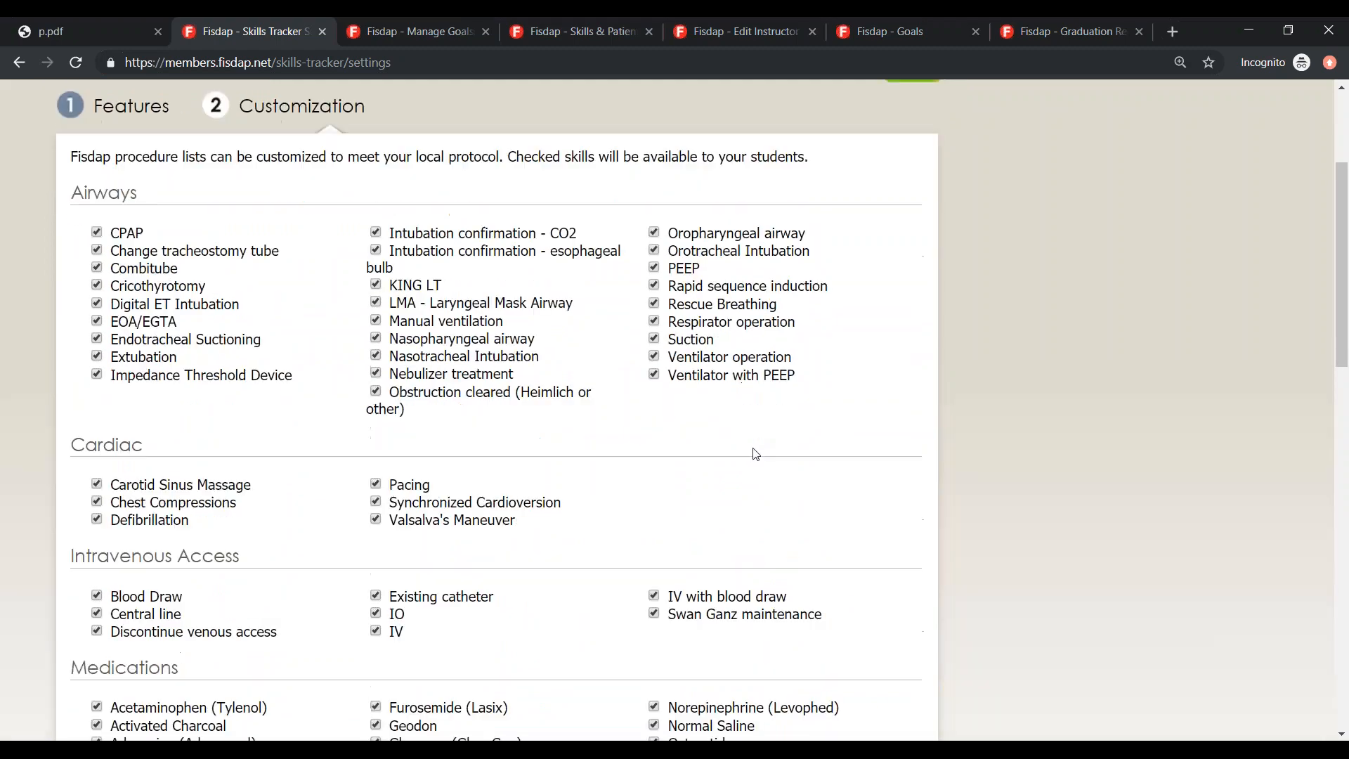
{"action": "scroll", "coordinate": [491, 407], "scroll_direction": "down", "scroll_amount": 5}
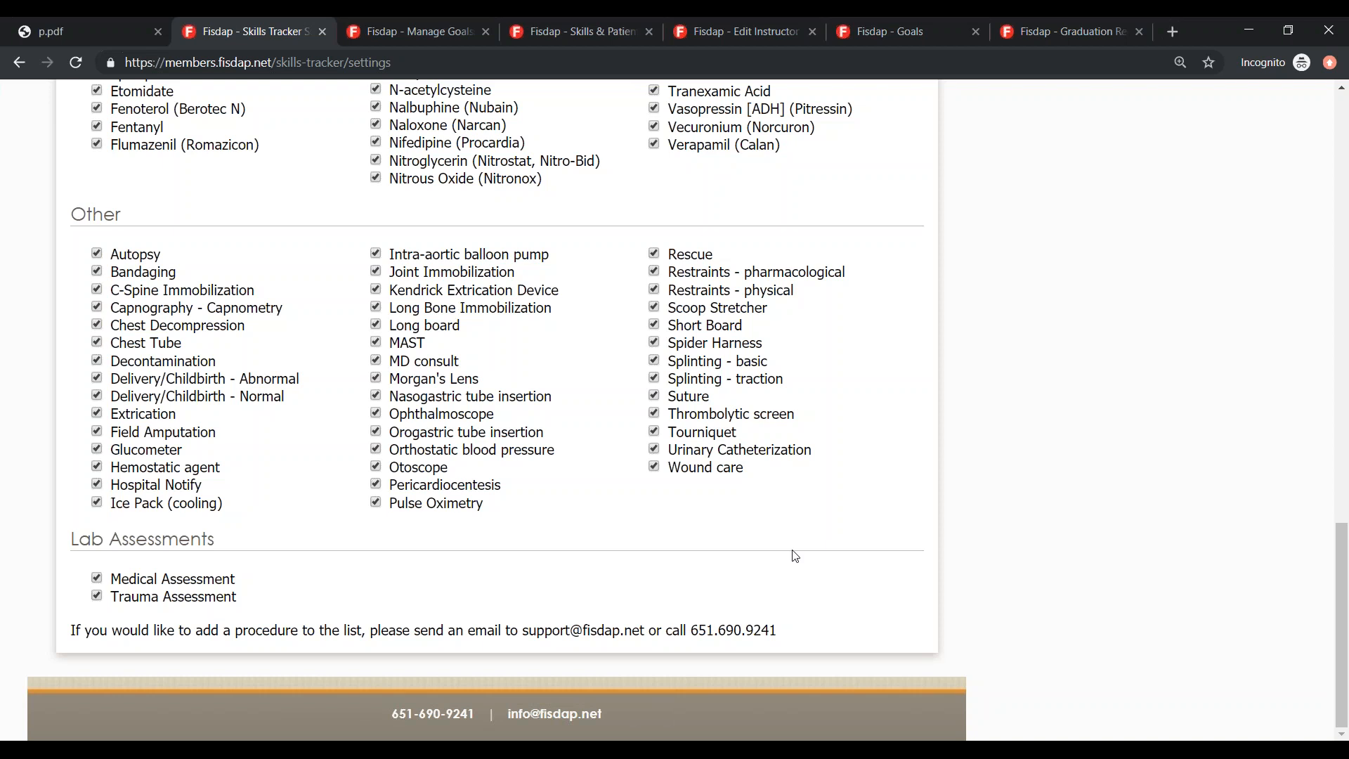
- Turn the Autopsy procedure off and back on in the Other list, then review the procedure lists above it
{"action": "left_click", "coordinate": [98, 254]}
{"action": "left_click", "coordinate": [97, 255]}
{"action": "scroll", "coordinate": [99, 254], "scroll_direction": "up", "scroll_amount": 3}
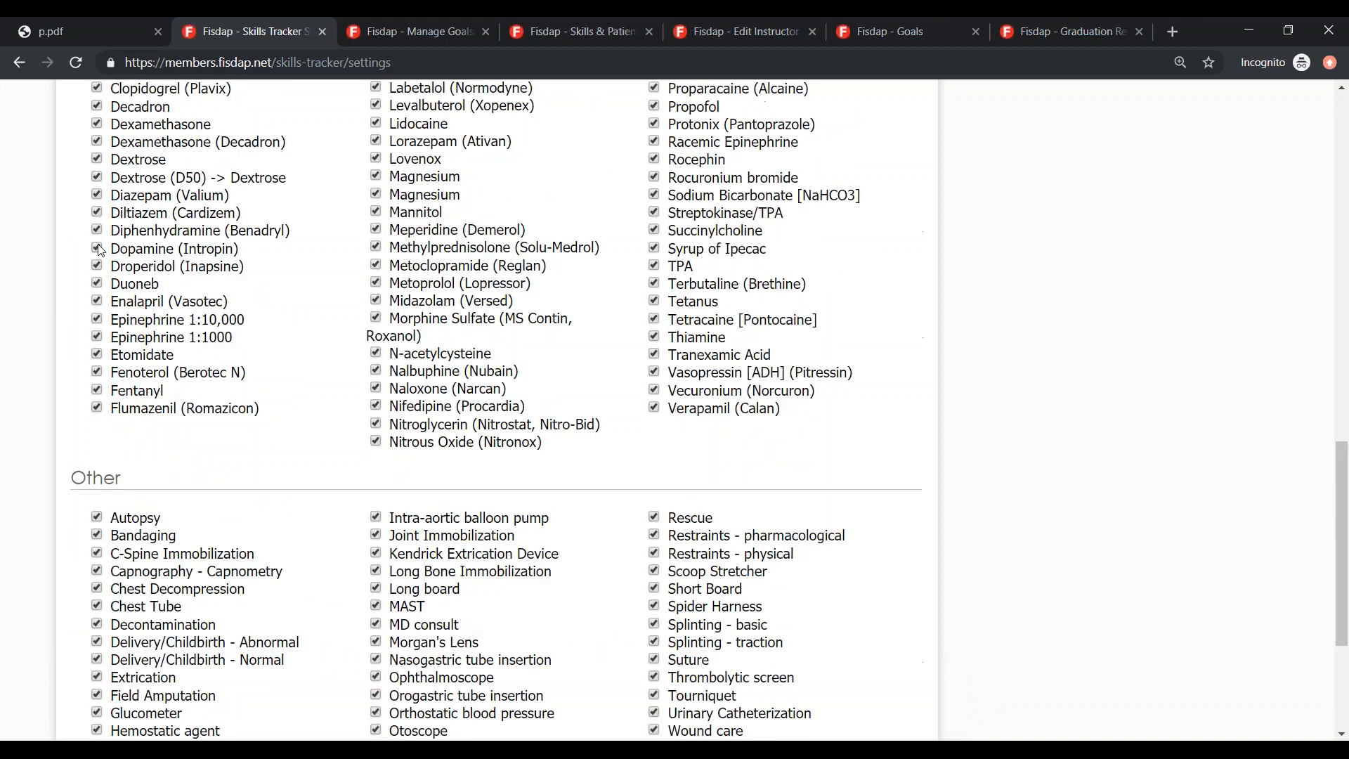
{"action": "scroll", "coordinate": [99, 249], "scroll_direction": "up", "scroll_amount": 15}
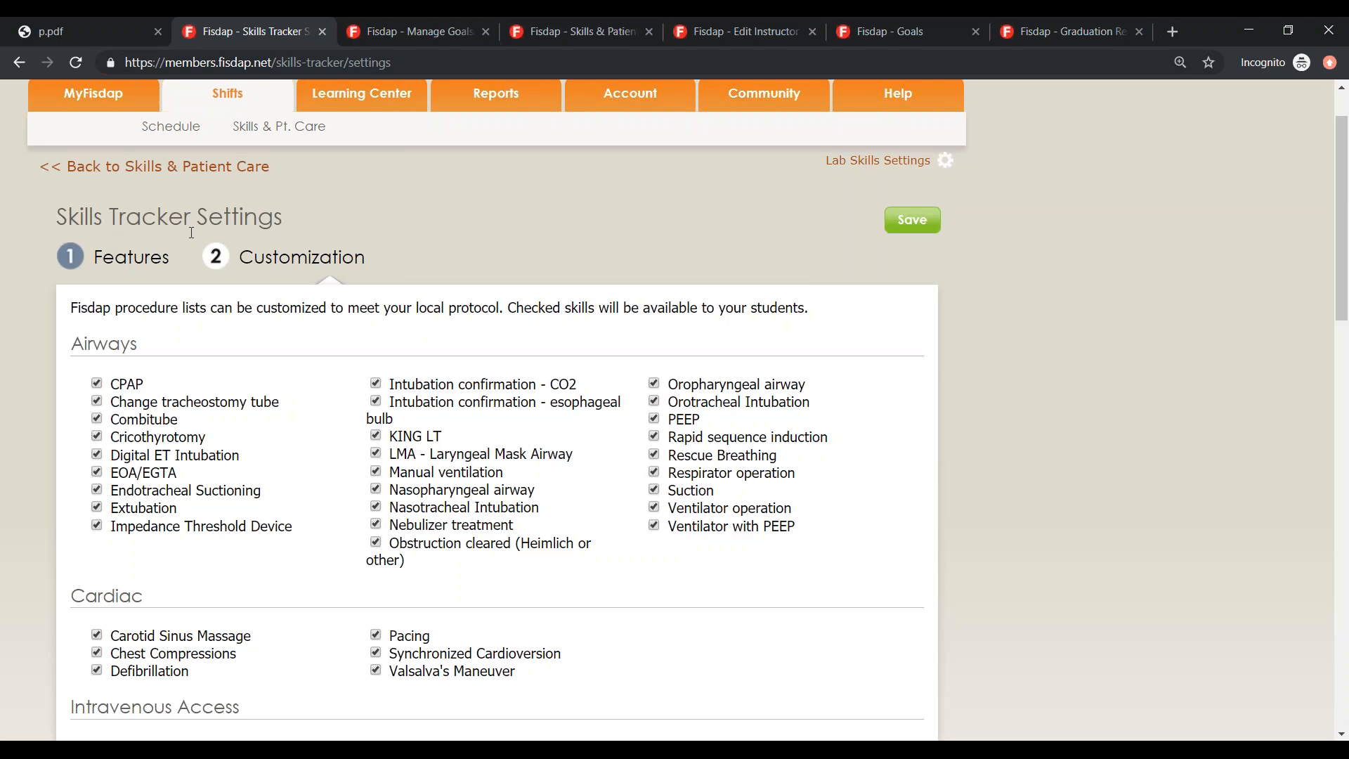
{"action": "scroll", "coordinate": [222, 377], "scroll_direction": "down", "scroll_amount": 2}
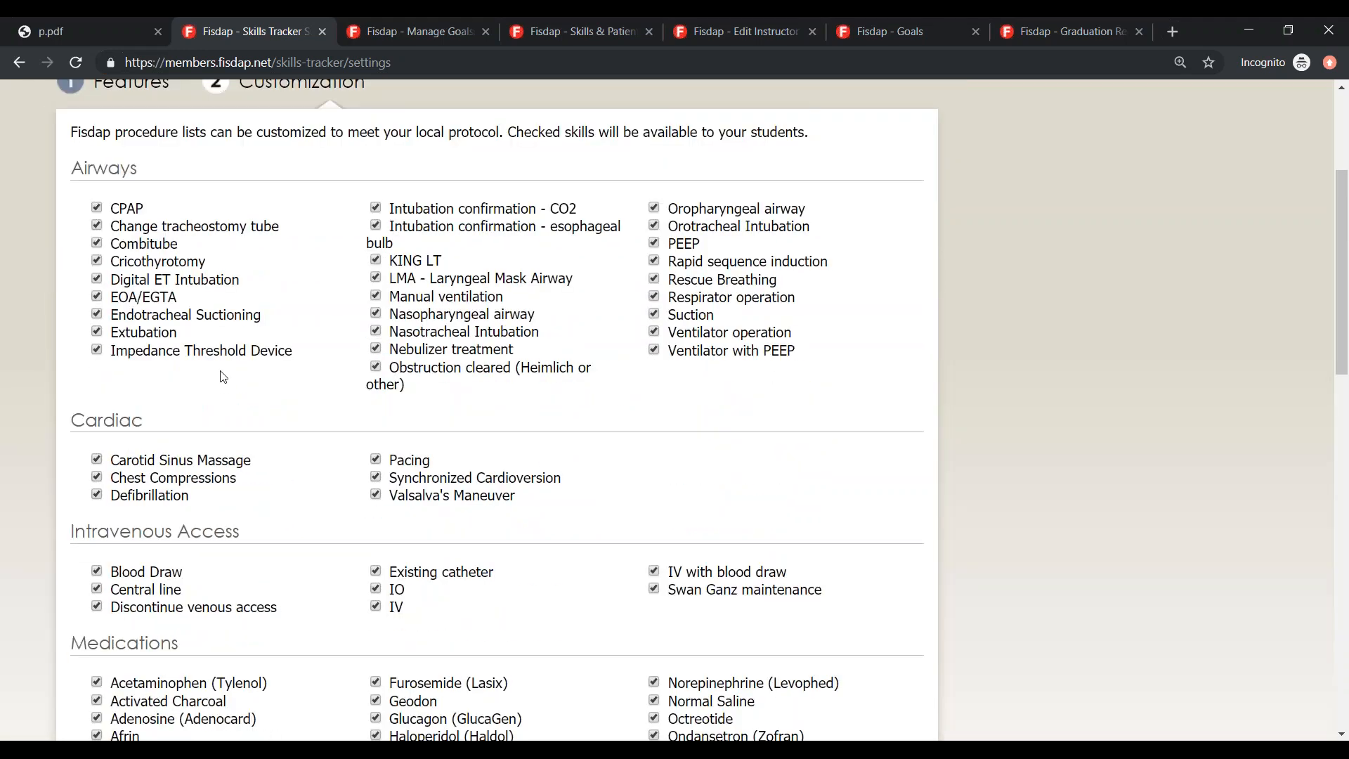
{"action": "scroll", "coordinate": [222, 377], "scroll_direction": "up", "scroll_amount": 2}
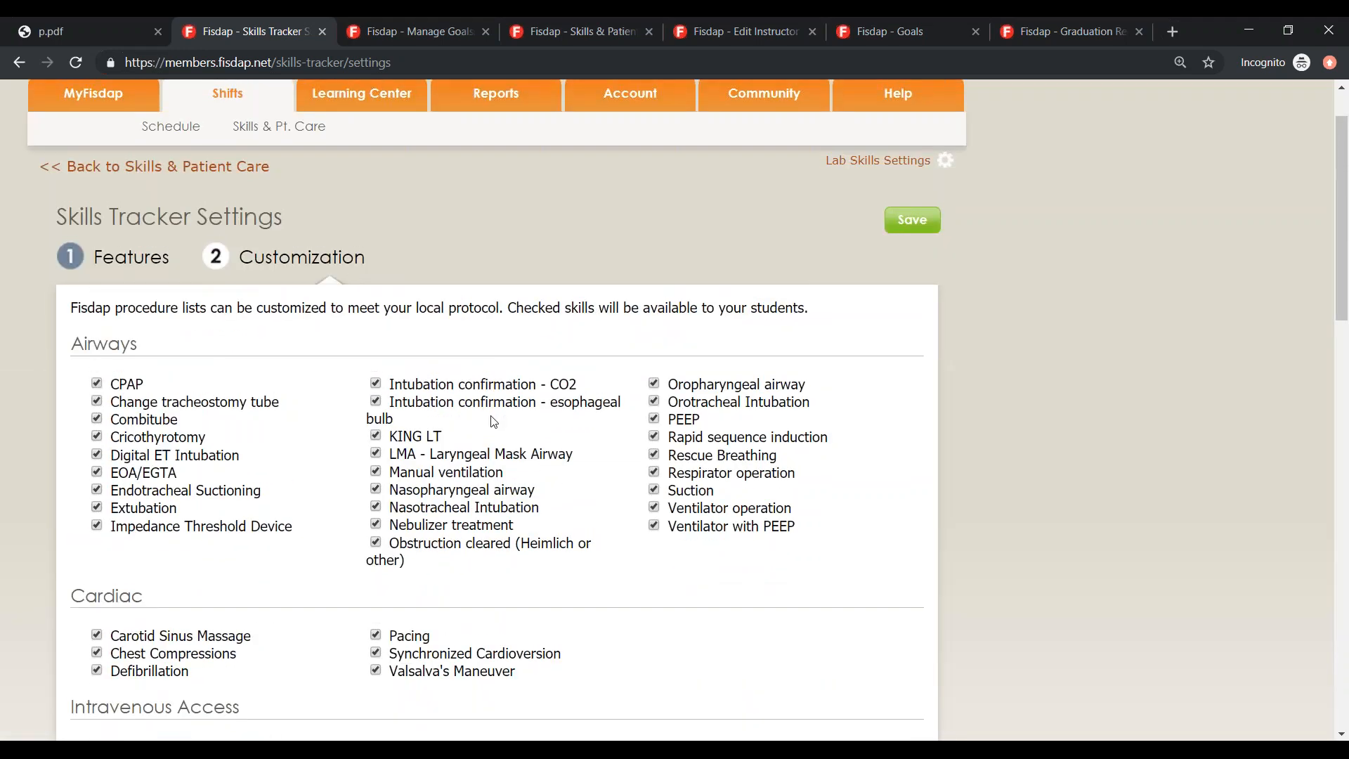
{"action": "scroll", "coordinate": [494, 422], "scroll_direction": "up", "scroll_amount": 1}
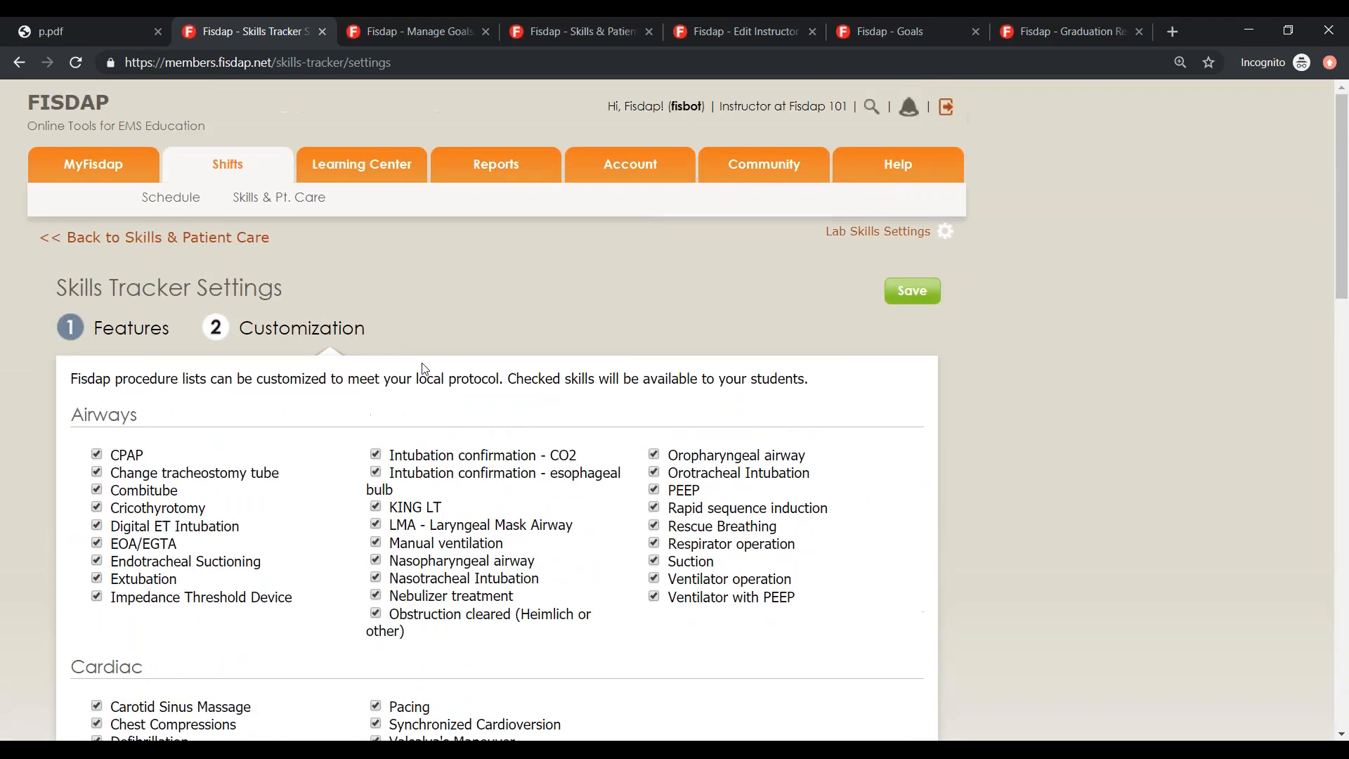
- Open the Lab Skills Settings, expand the EMT Airway category, and open its name for editing before leaving it as is
{"action": "left_click", "coordinate": [850, 234]}
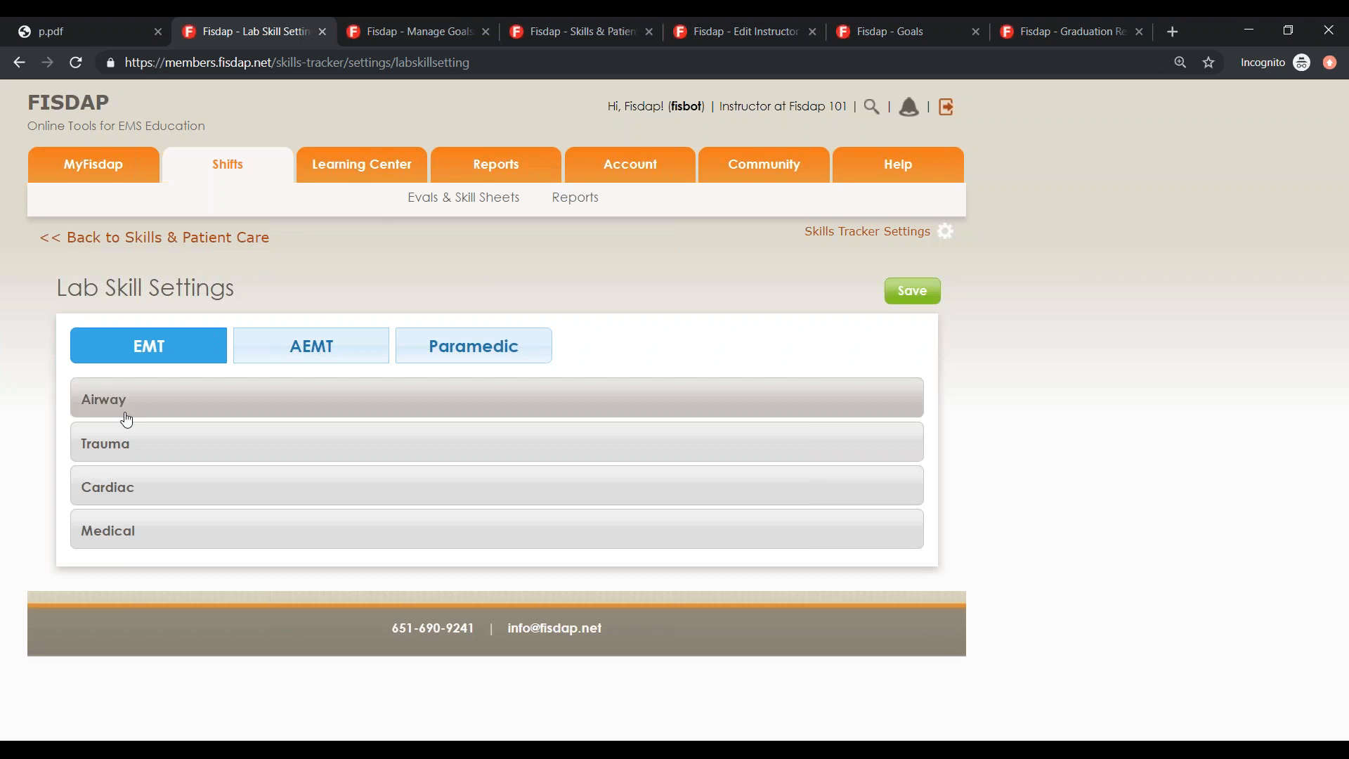
{"action": "left_click", "coordinate": [106, 401]}
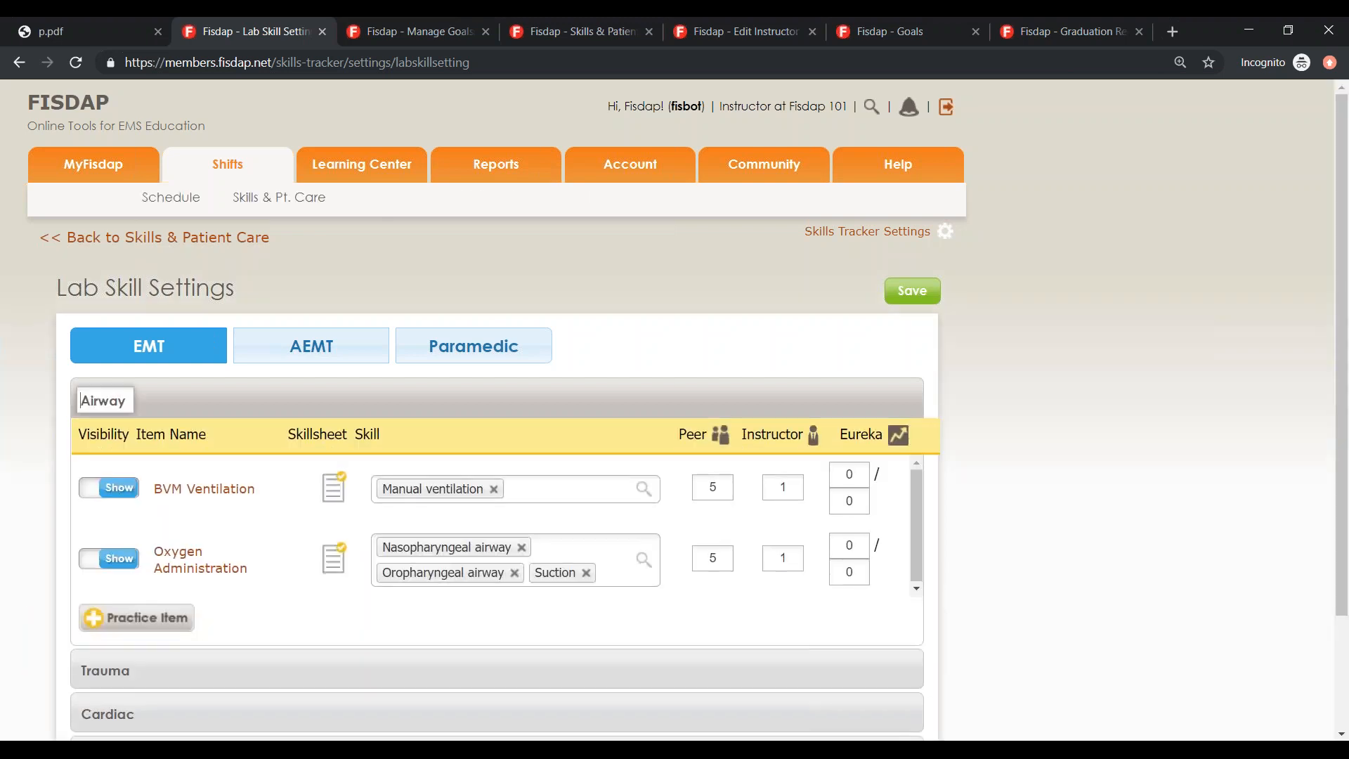
{"action": "double_click", "coordinate": [106, 399]}
{"action": "left_click", "coordinate": [615, 328]}
{"action": "scroll", "coordinate": [614, 325], "scroll_direction": "down", "scroll_amount": 1}
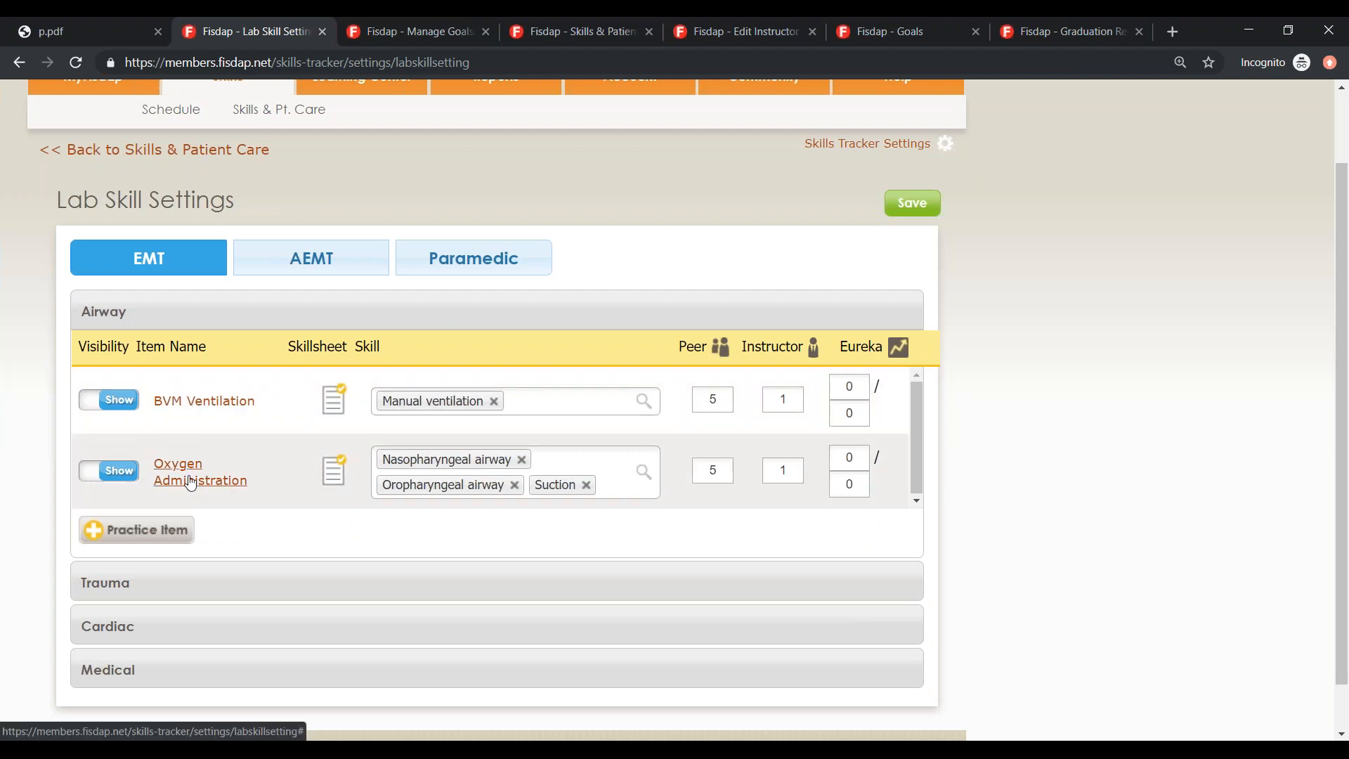
- Toggle the visibility of the BVM Ventilation practice item to hidden and back to Show
{"action": "left_click", "coordinate": [121, 406]}
{"action": "left_click", "coordinate": [111, 409]}
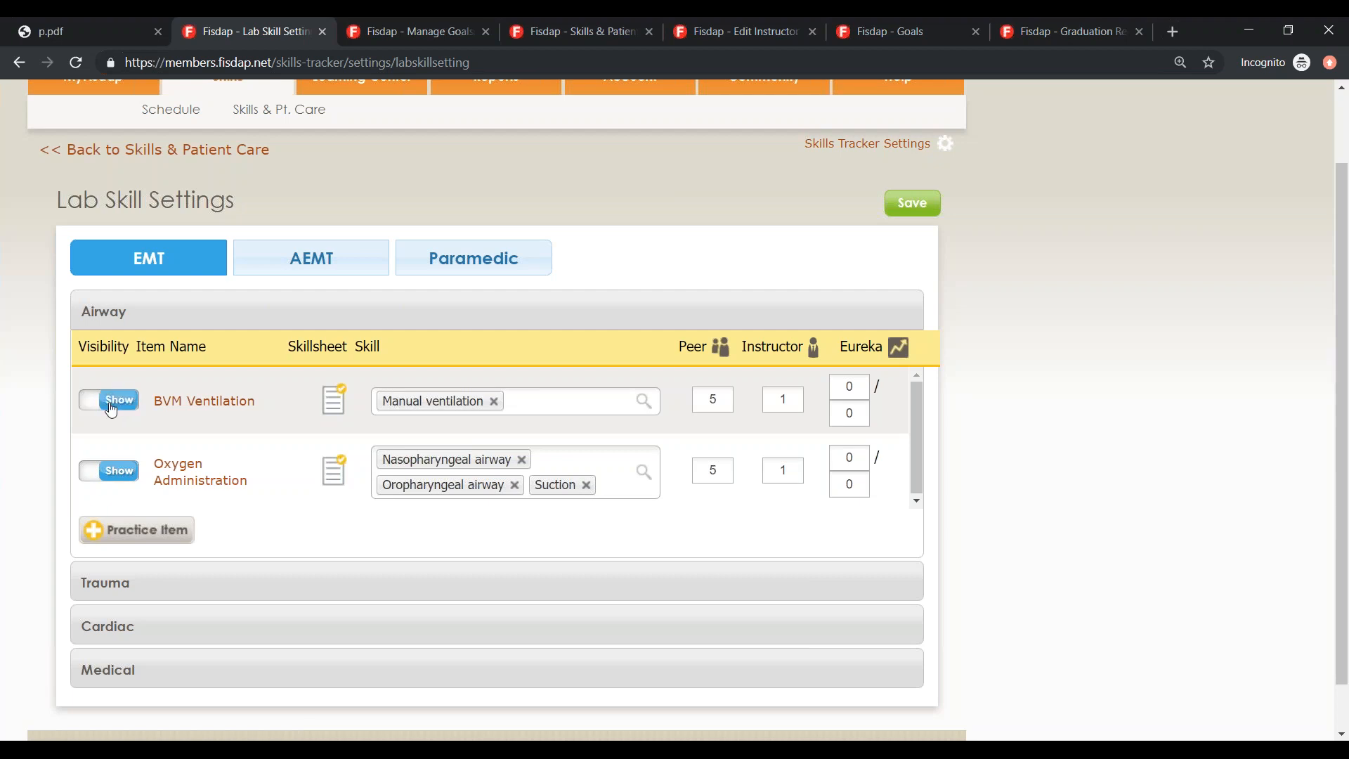
{"action": "left_click", "coordinate": [111, 409]}
{"action": "left_click", "coordinate": [111, 410]}
- Open the BVM Ventilation item name for editing and leave it without changing the text
{"action": "left_click", "coordinate": [225, 400]}
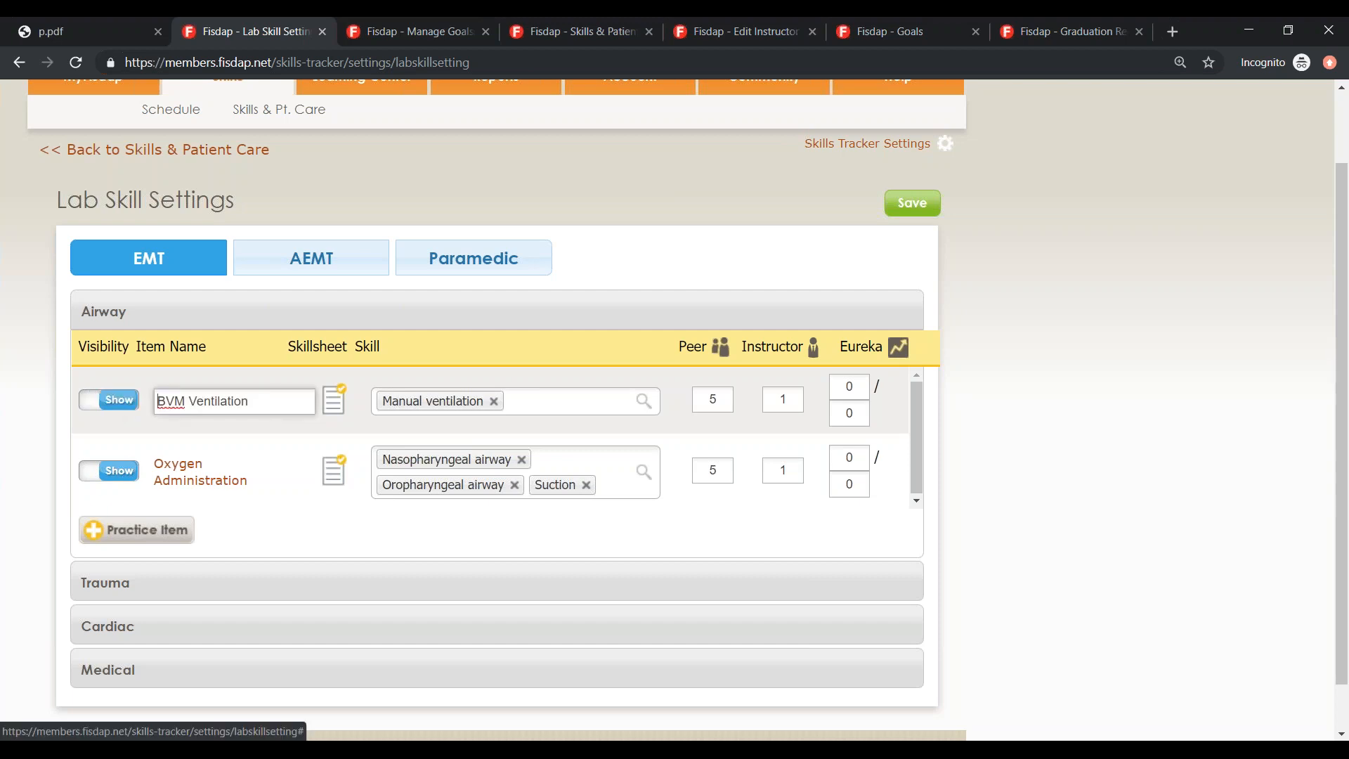
{"action": "triple_click", "coordinate": [232, 401]}
{"action": "left_click", "coordinate": [264, 402]}
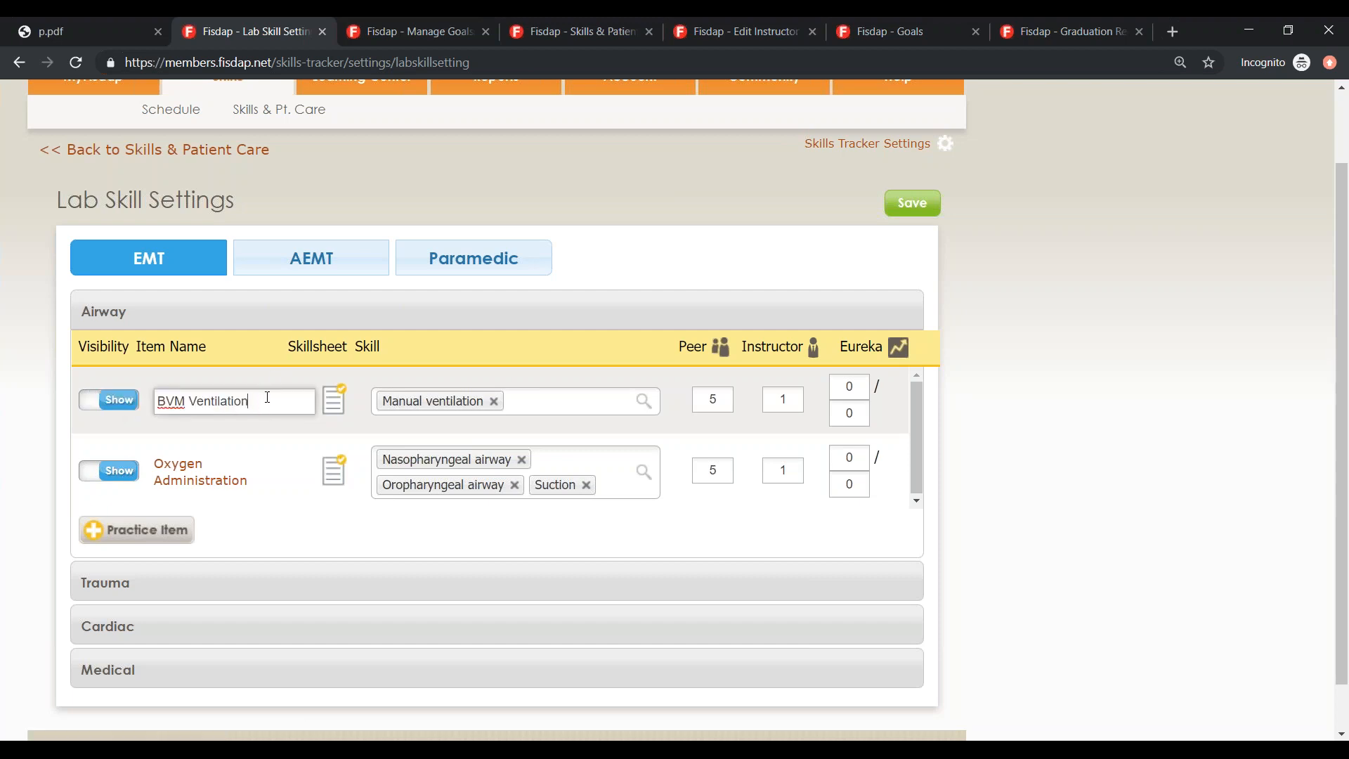
{"action": "left_click", "coordinate": [268, 372]}
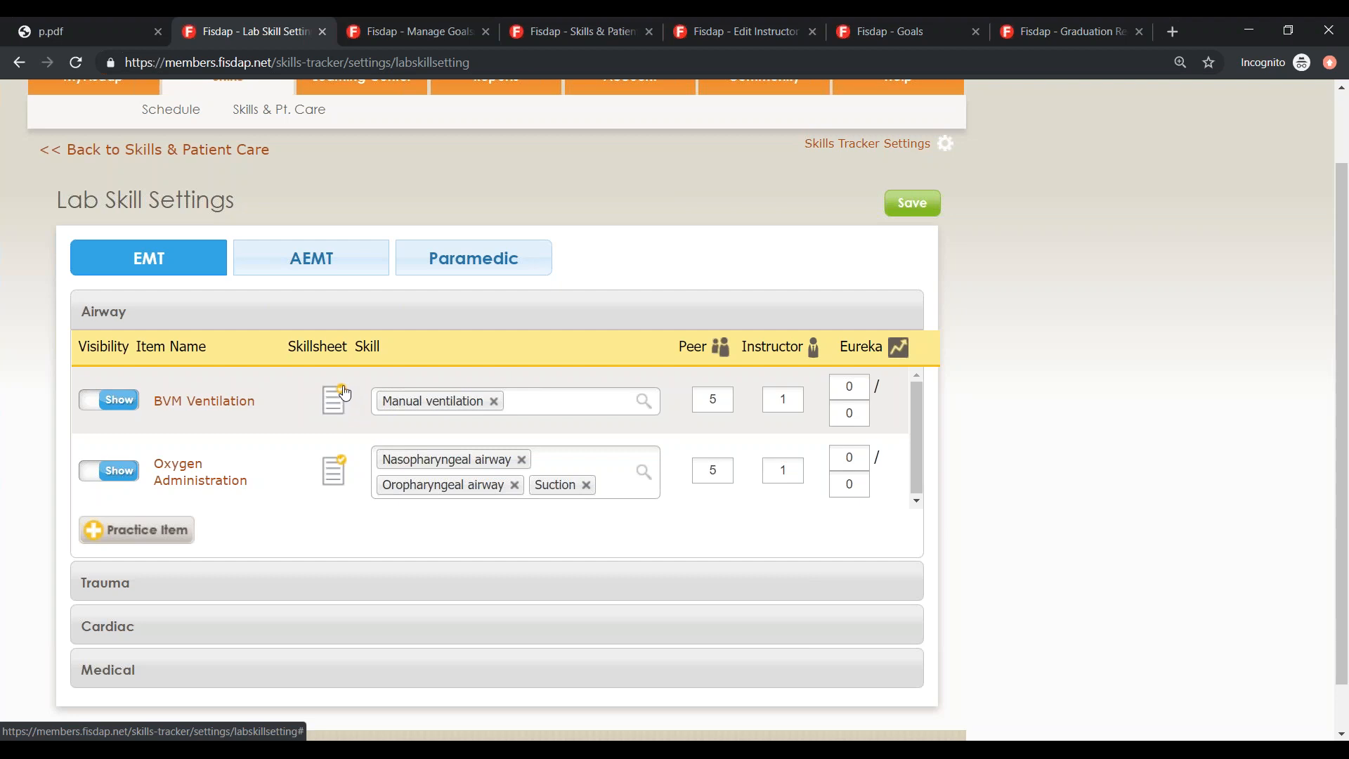
- Remove the skillsheet from BVM Ventilation and add NREMT-Basic 1/2012: Bag-Valve-Mask (Apneic Patient) back to it
{"action": "left_click", "coordinate": [337, 406]}
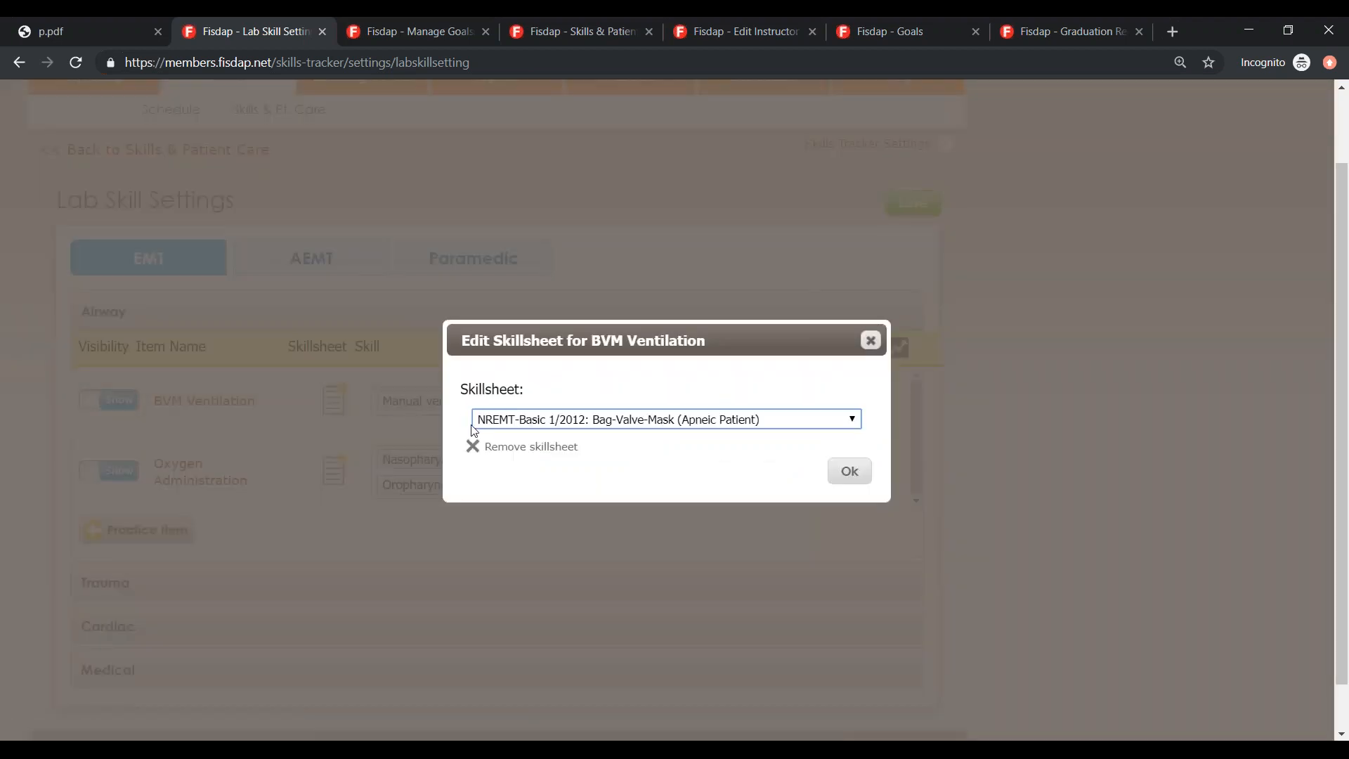
{"action": "left_click", "coordinate": [472, 444]}
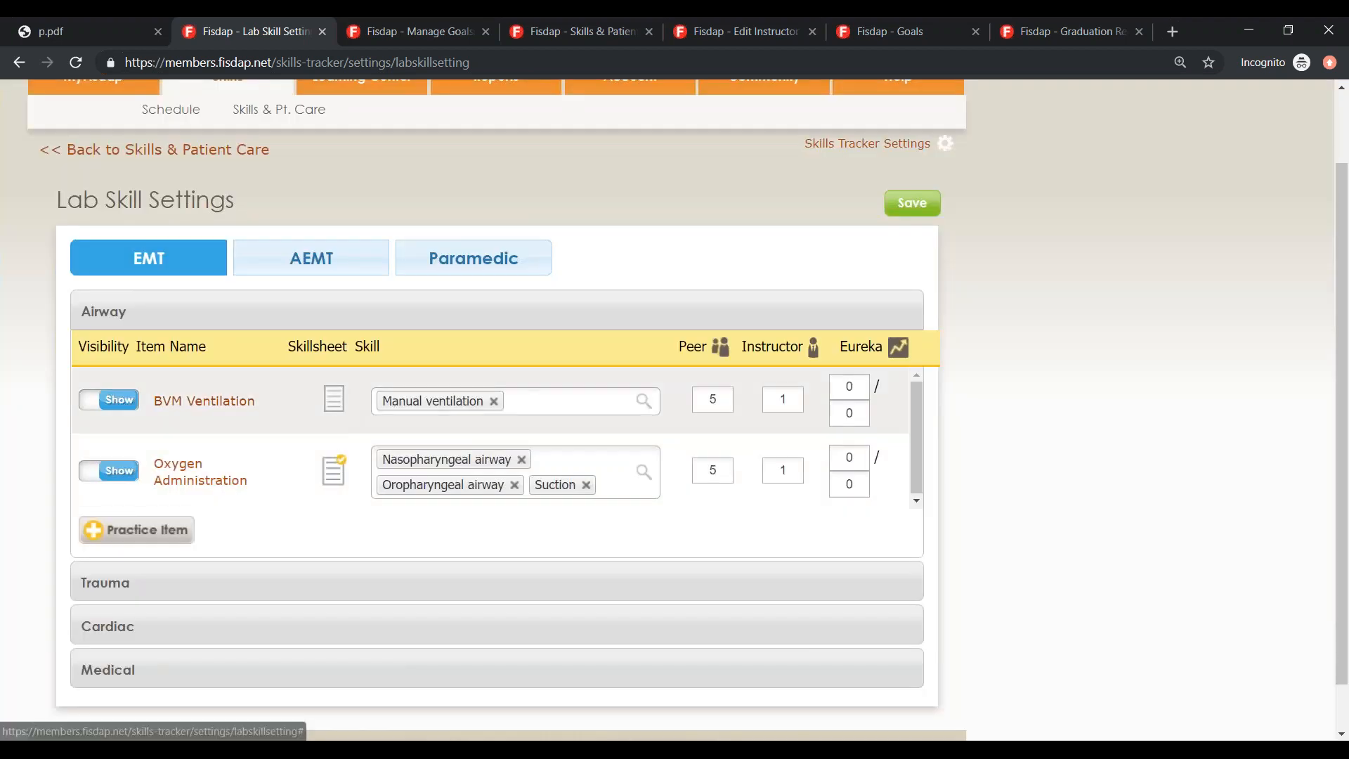
{"action": "left_click", "coordinate": [337, 406]}
{"action": "left_click", "coordinate": [844, 467]}
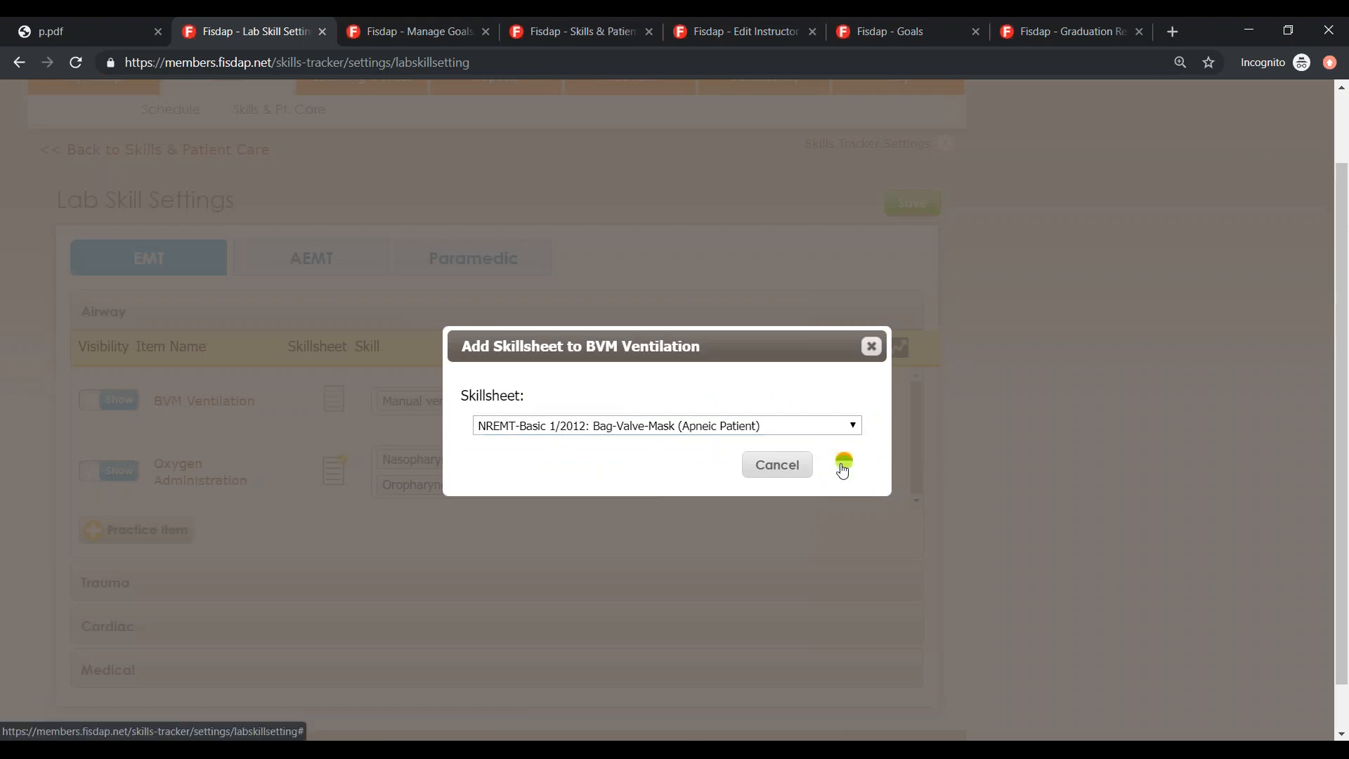
- Look through the skillsheets available for BVM Ventilation and close the editor keeping the assigned sheet
{"action": "left_click", "coordinate": [335, 404]}
{"action": "left_click", "coordinate": [539, 421]}
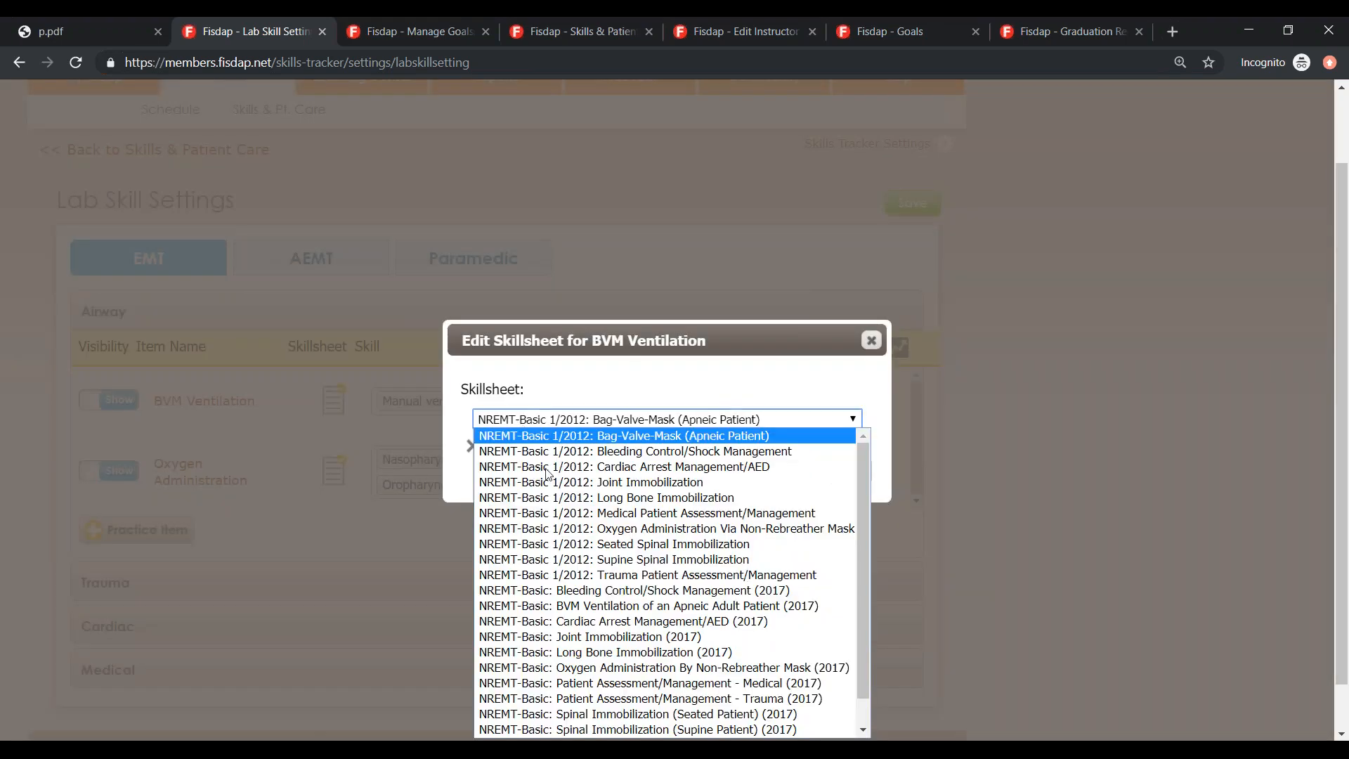
{"action": "scroll", "coordinate": [564, 499], "scroll_direction": "down", "scroll_amount": 1}
{"action": "scroll", "coordinate": [564, 499], "scroll_direction": "up", "scroll_amount": 1}
{"action": "left_click", "coordinate": [649, 373]}
{"action": "left_click", "coordinate": [849, 470]}
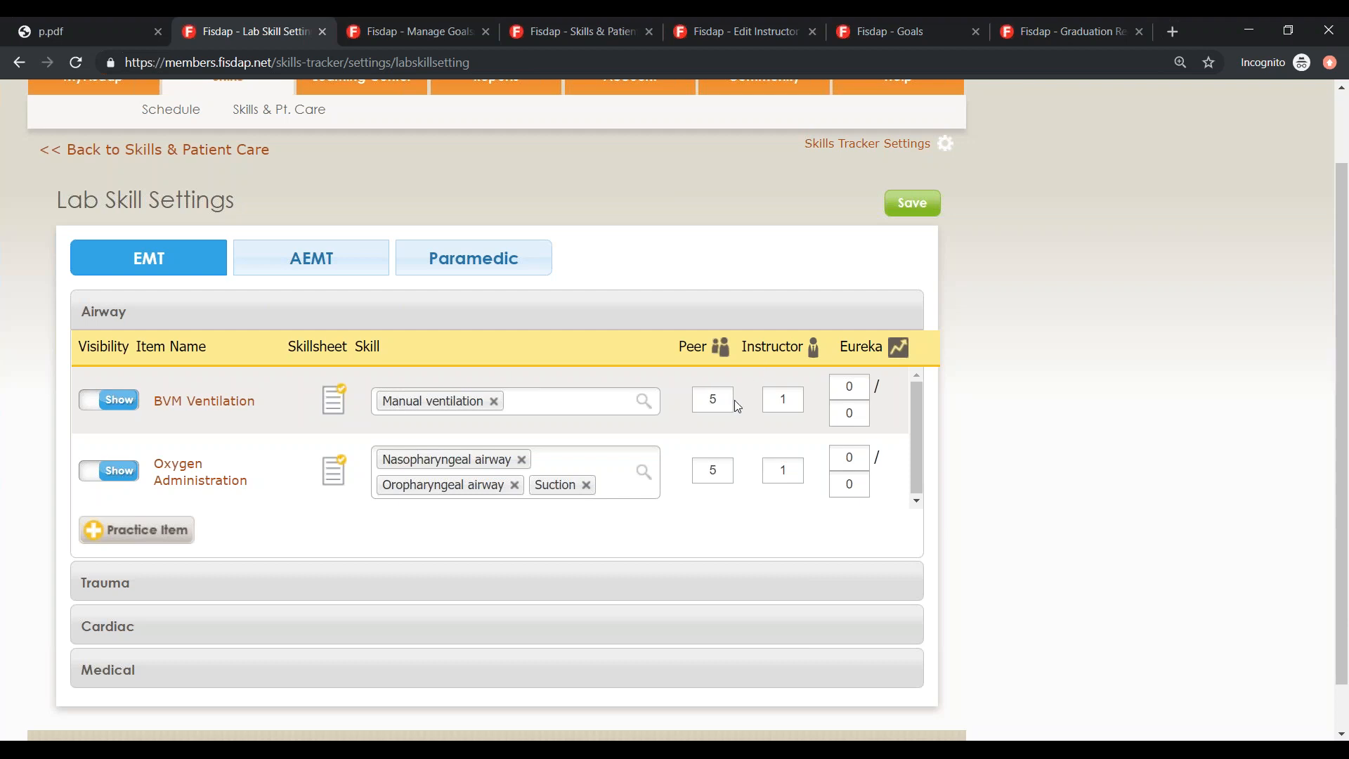
- Set both Eureka values of BVM Ventilation to 5, and change the upper value to 4
{"action": "double_click", "coordinate": [728, 402]}
{"action": "left_click", "coordinate": [730, 406]}
{"action": "left_click", "coordinate": [759, 406]}
{"action": "double_click", "coordinate": [850, 385]}
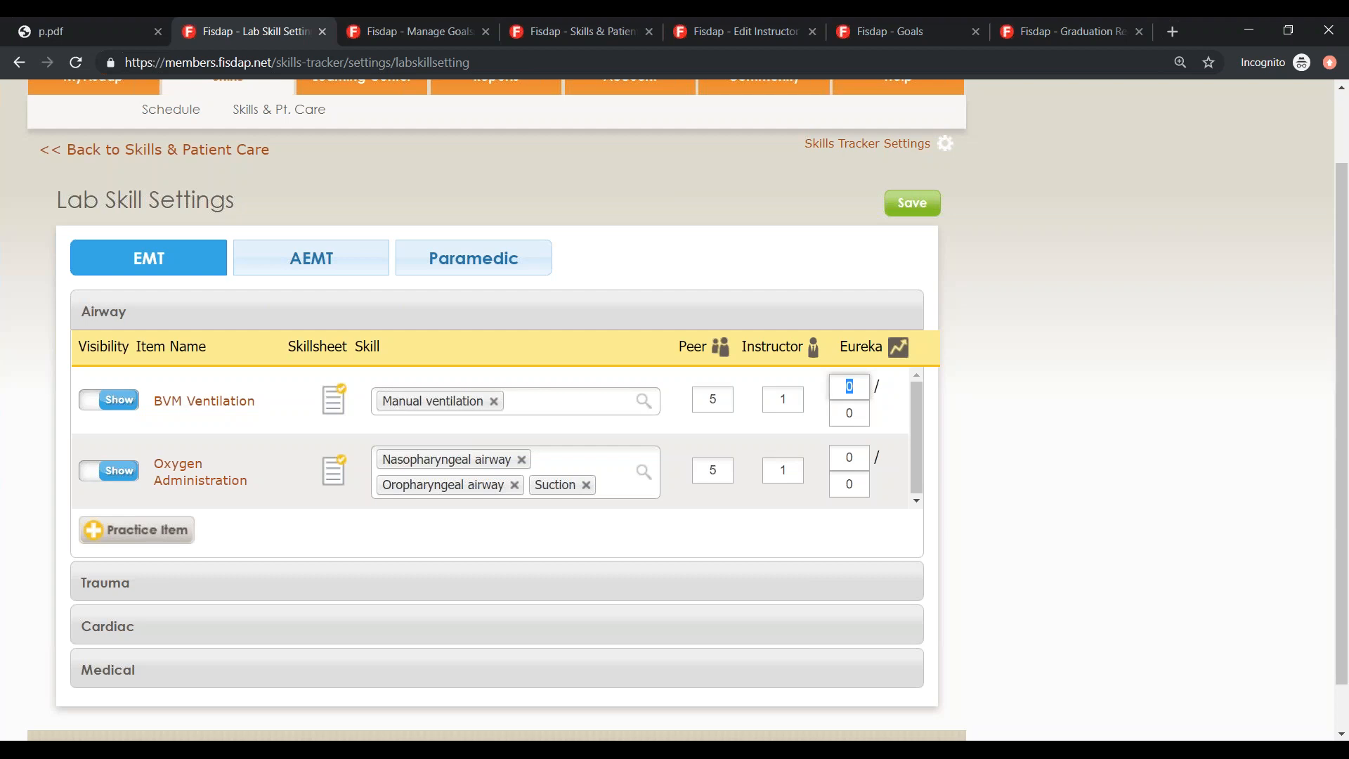
{"action": "type", "text": "5"}
{"action": "left_click", "coordinate": [847, 413]}
{"action": "type", "text": "5"}
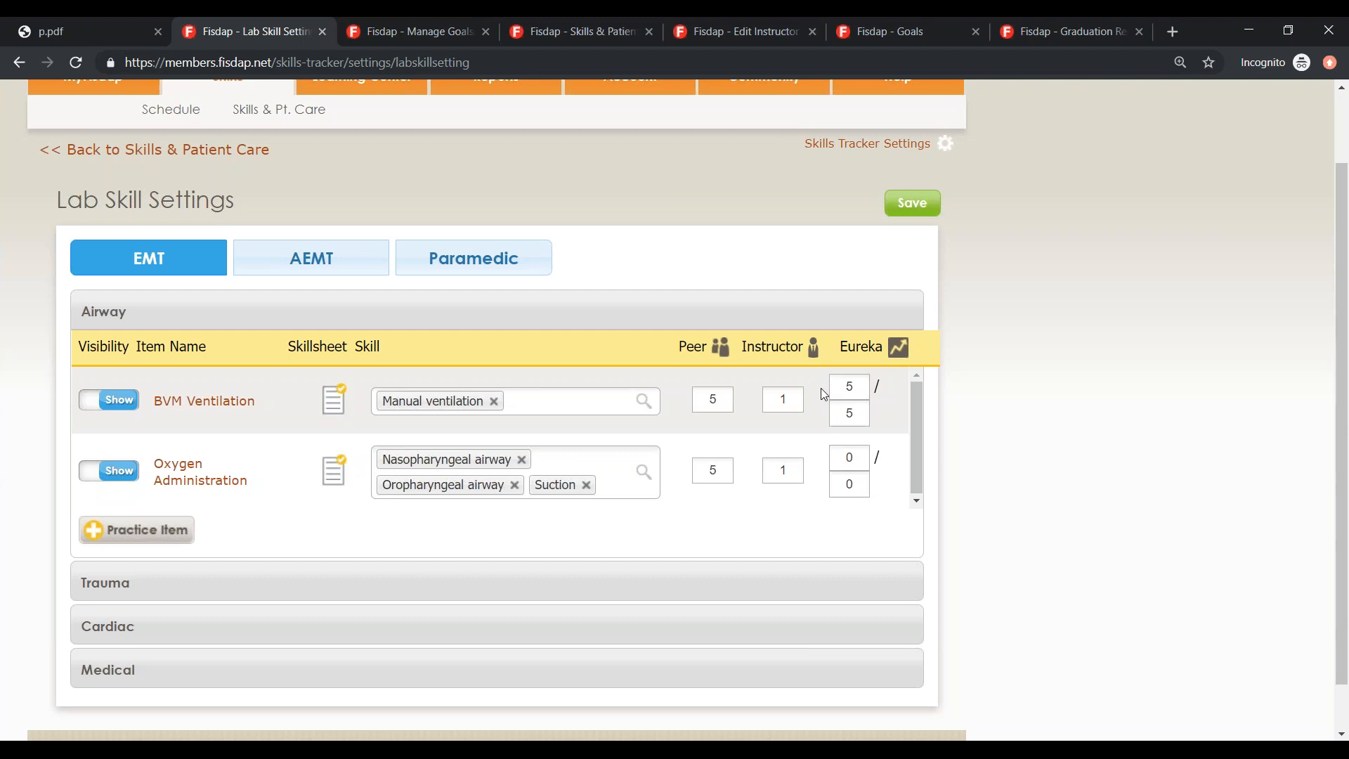
{"action": "left_click", "coordinate": [853, 394]}
{"action": "type", "text": "4"}
- Reset both Eureka values of BVM Ventilation to 0
{"action": "double_click", "coordinate": [864, 389]}
{"action": "type", "text": "0"}
{"action": "double_click", "coordinate": [862, 415]}
{"action": "type", "text": "0"}
{"action": "left_click", "coordinate": [529, 406]}
{"action": "left_click", "coordinate": [567, 341]}
- Rename the BVM Ventilation practice item as CPR
{"action": "left_click", "coordinate": [254, 401]}
{"action": "left_click_drag", "start_coordinate": [257, 401], "coordinate": [150, 391]}
{"action": "type", "text": "CPR"}
{"action": "left_click", "coordinate": [298, 430]}
- Rename the CPR practice item as BVM Ventilation
{"action": "left_click", "coordinate": [179, 404]}
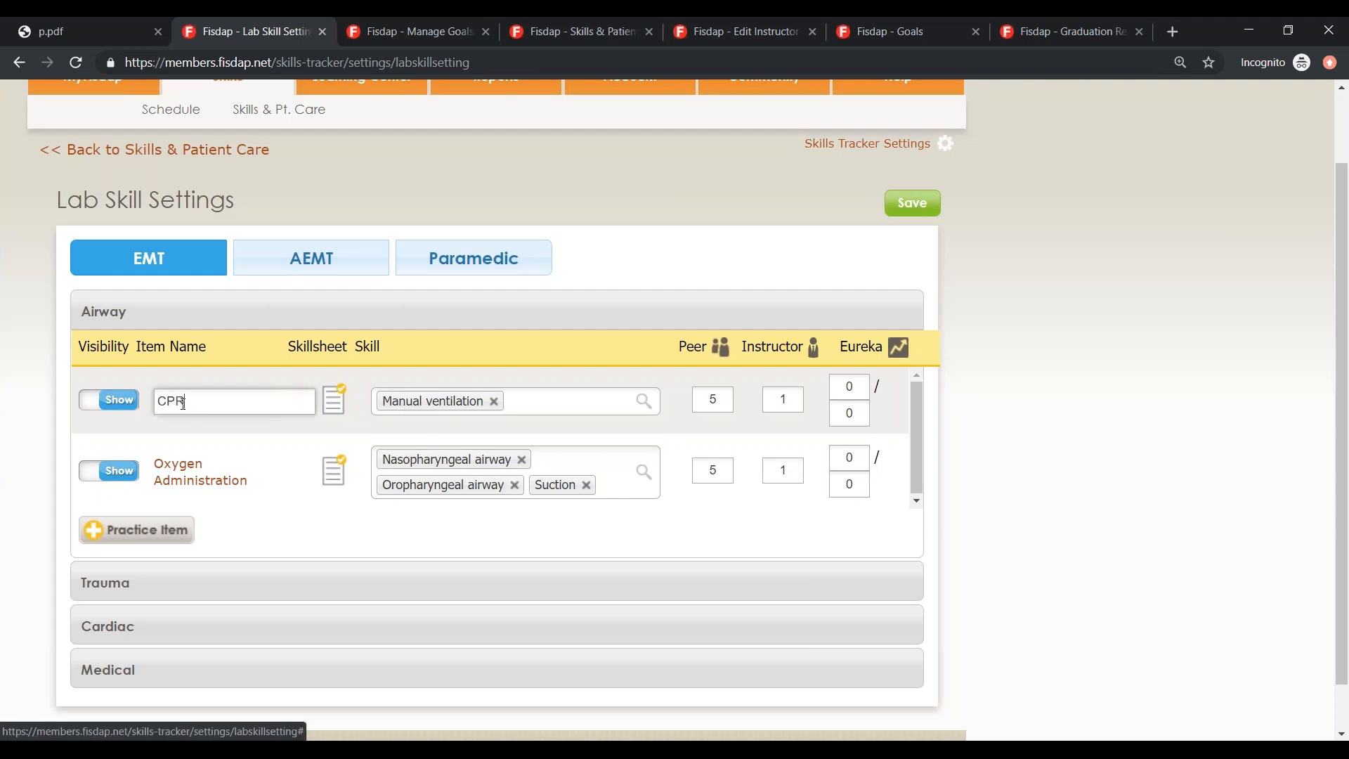
{"action": "key", "text": "ctrl+a"}
{"action": "type", "text": "BVM"}
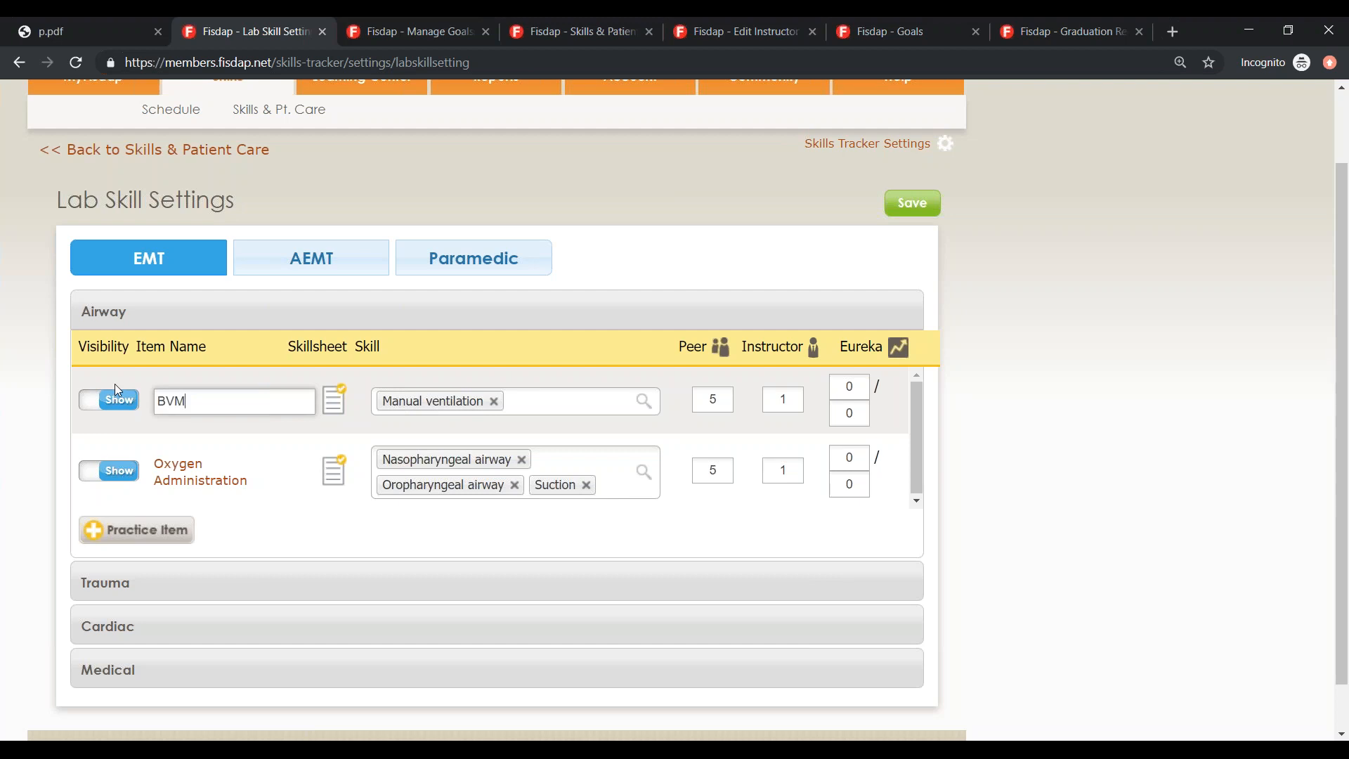
{"action": "type", "text": " Ventilation"}
{"action": "key", "text": "Return"}
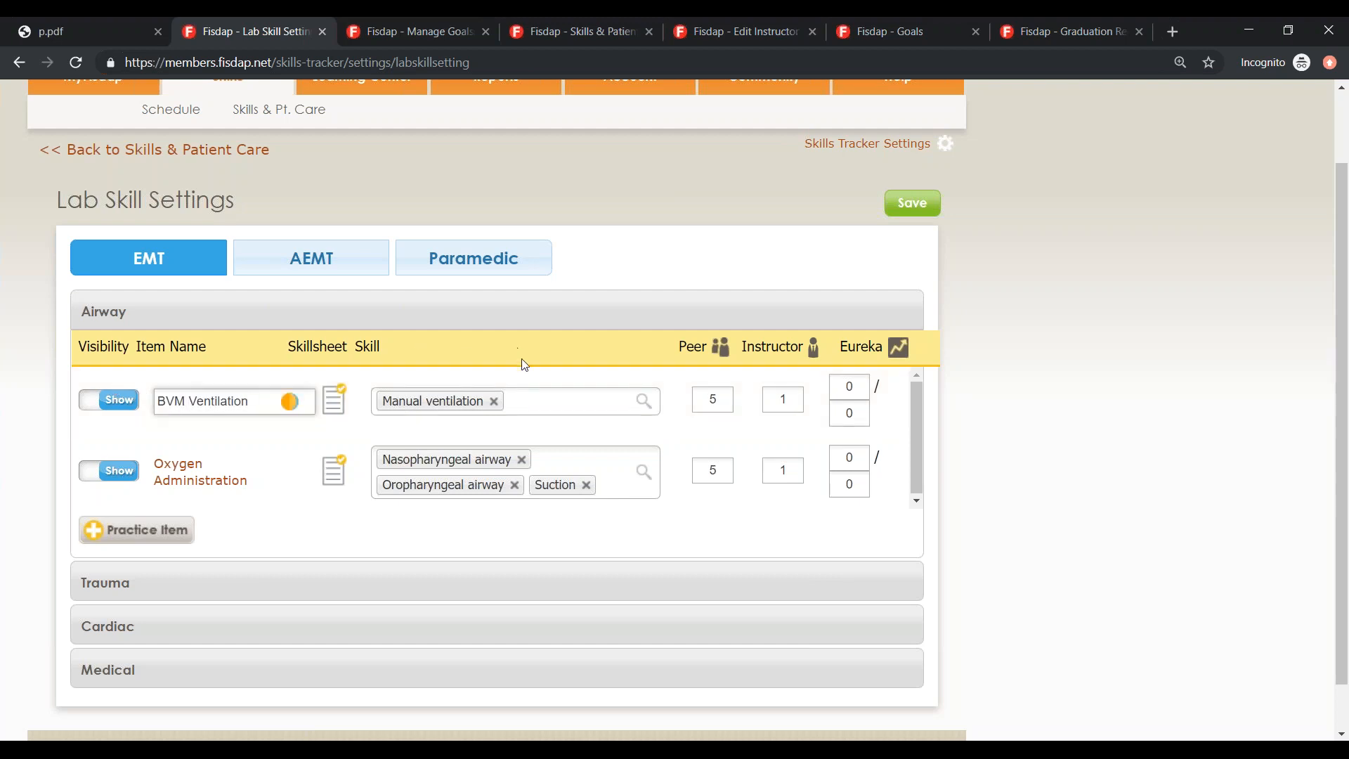
- Expand the Paramedic Airway category and review its practice items down to CPAP and PEEP
{"action": "left_click", "coordinate": [473, 271]}
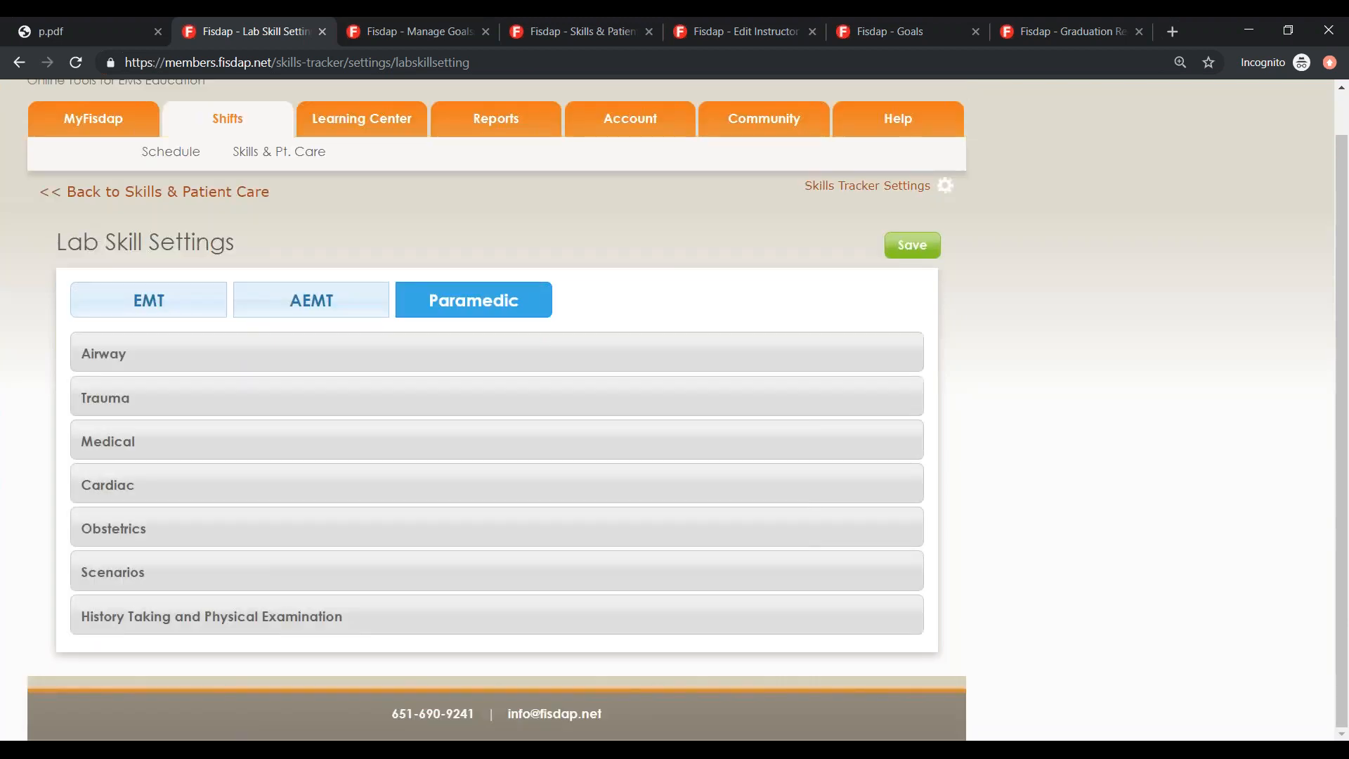
{"action": "left_click", "coordinate": [398, 349]}
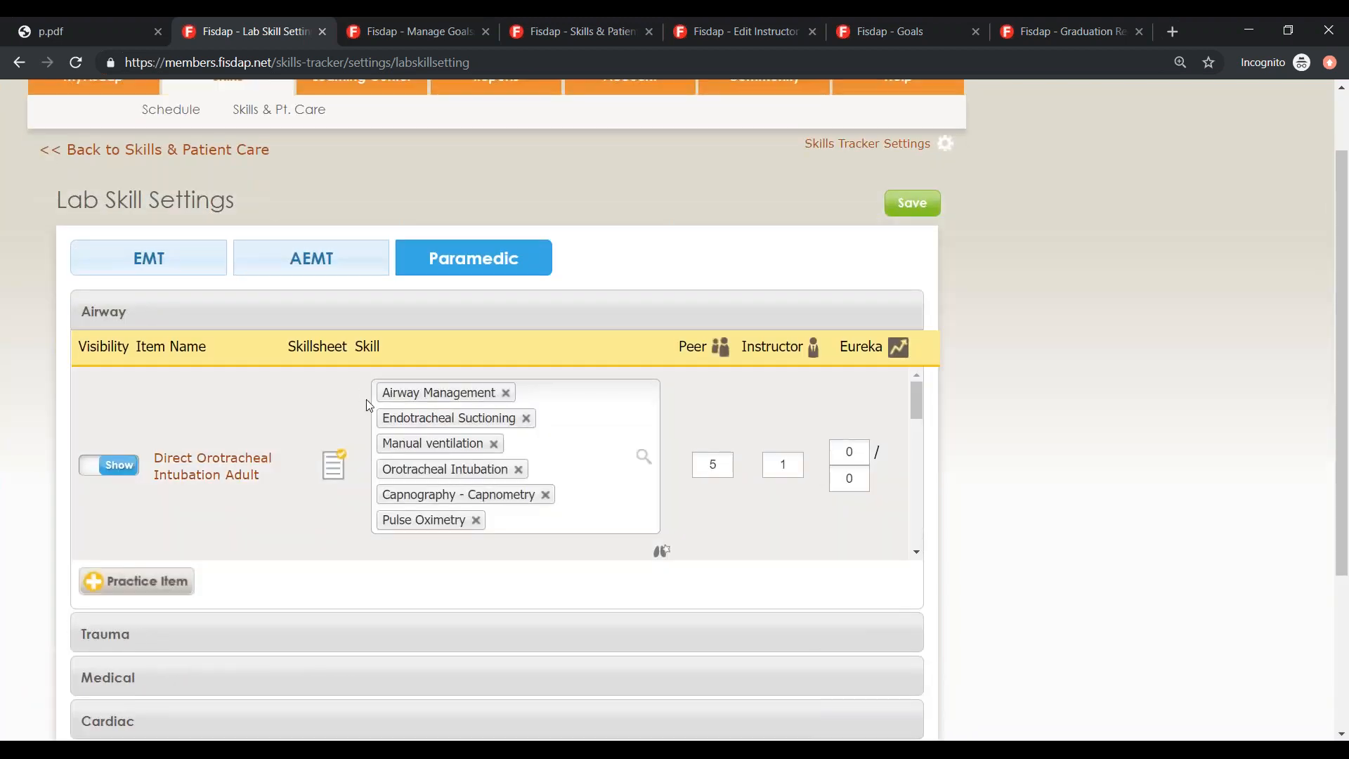
{"action": "scroll", "coordinate": [352, 483], "scroll_direction": "down", "scroll_amount": 2}
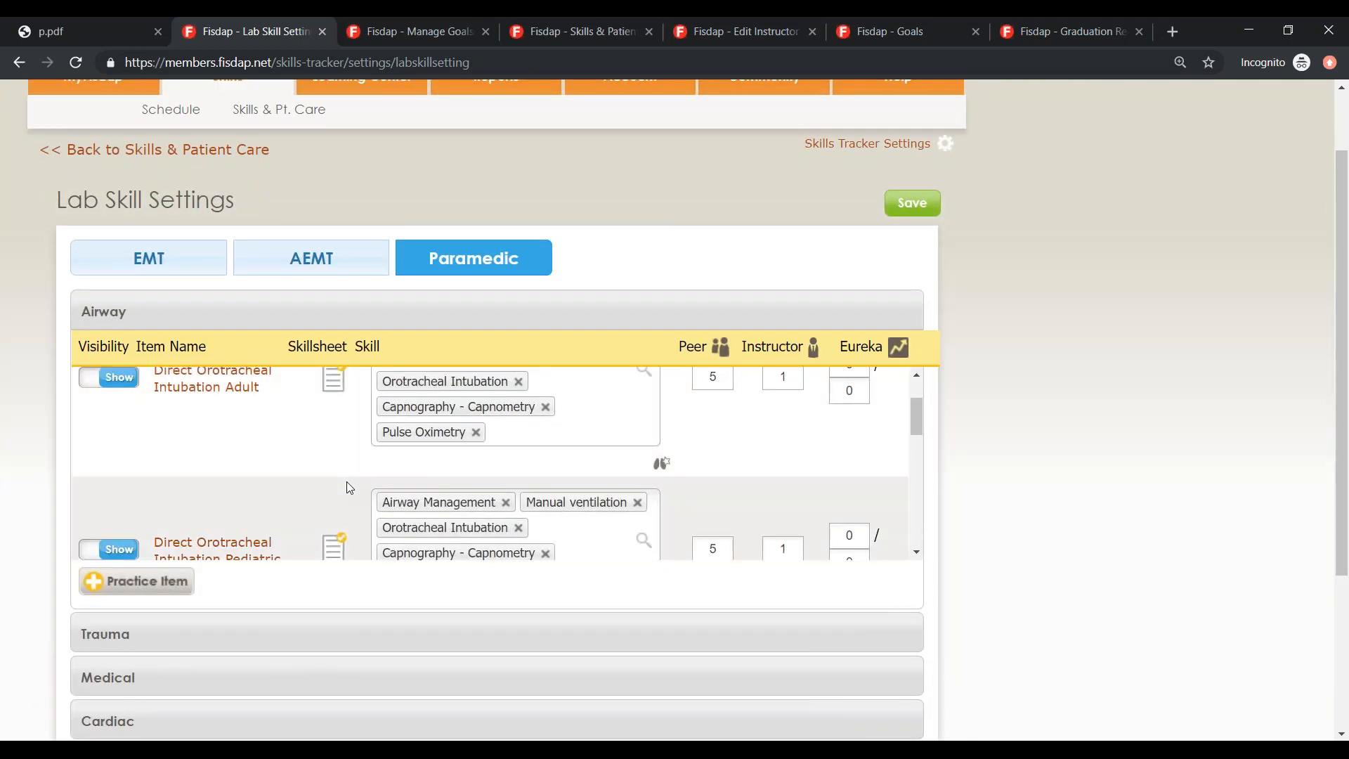
{"action": "scroll", "coordinate": [349, 487], "scroll_direction": "up", "scroll_amount": 2}
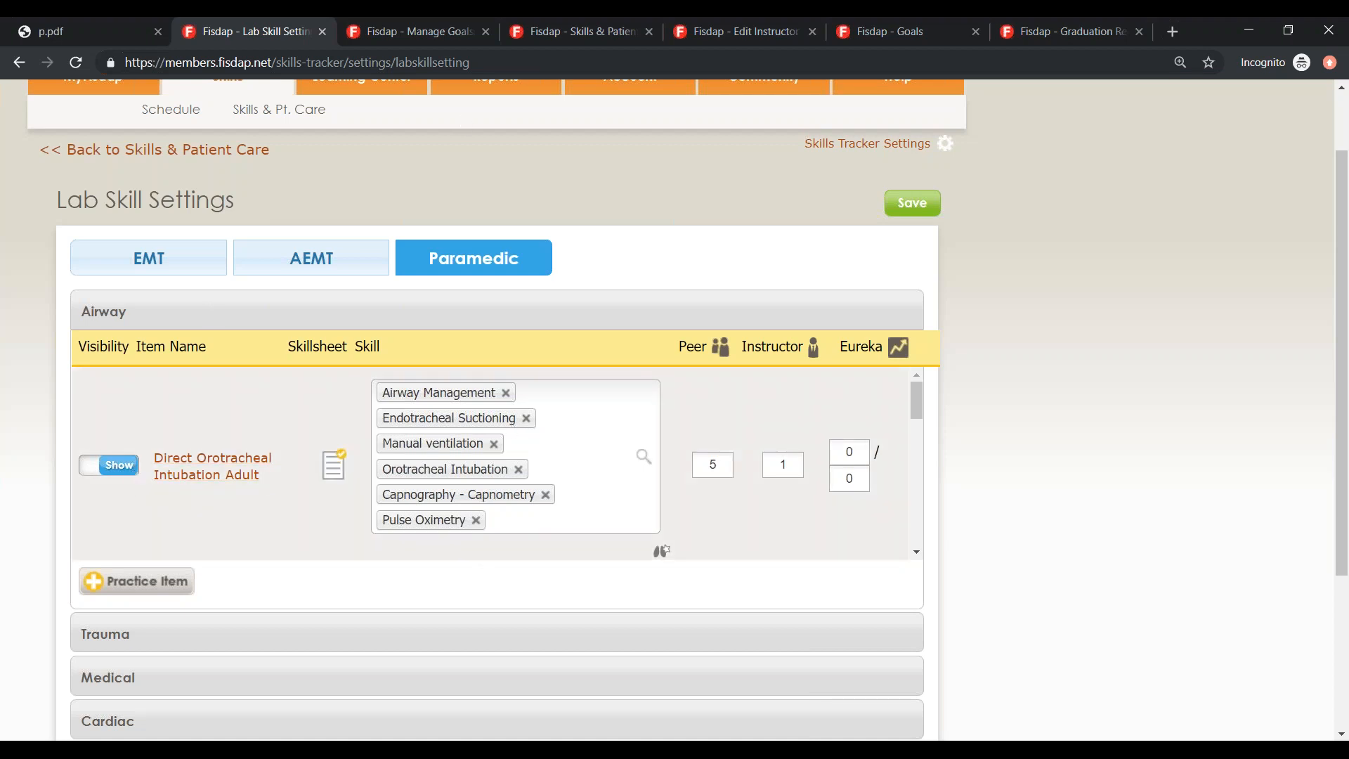
{"action": "scroll", "coordinate": [264, 470], "scroll_direction": "down", "scroll_amount": 2}
{"action": "scroll", "coordinate": [227, 399], "scroll_direction": "up", "scroll_amount": 2}
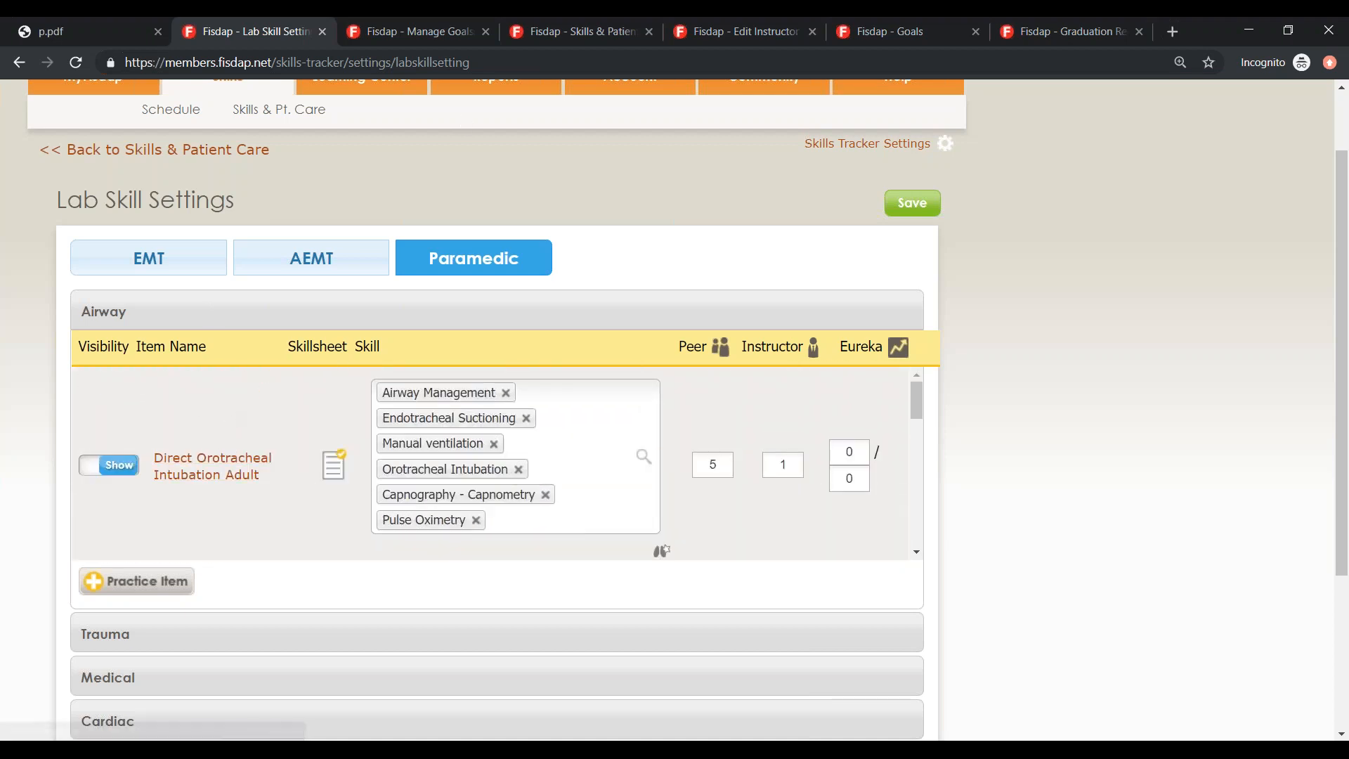
{"action": "scroll", "coordinate": [502, 465], "scroll_direction": "down", "scroll_amount": 10}
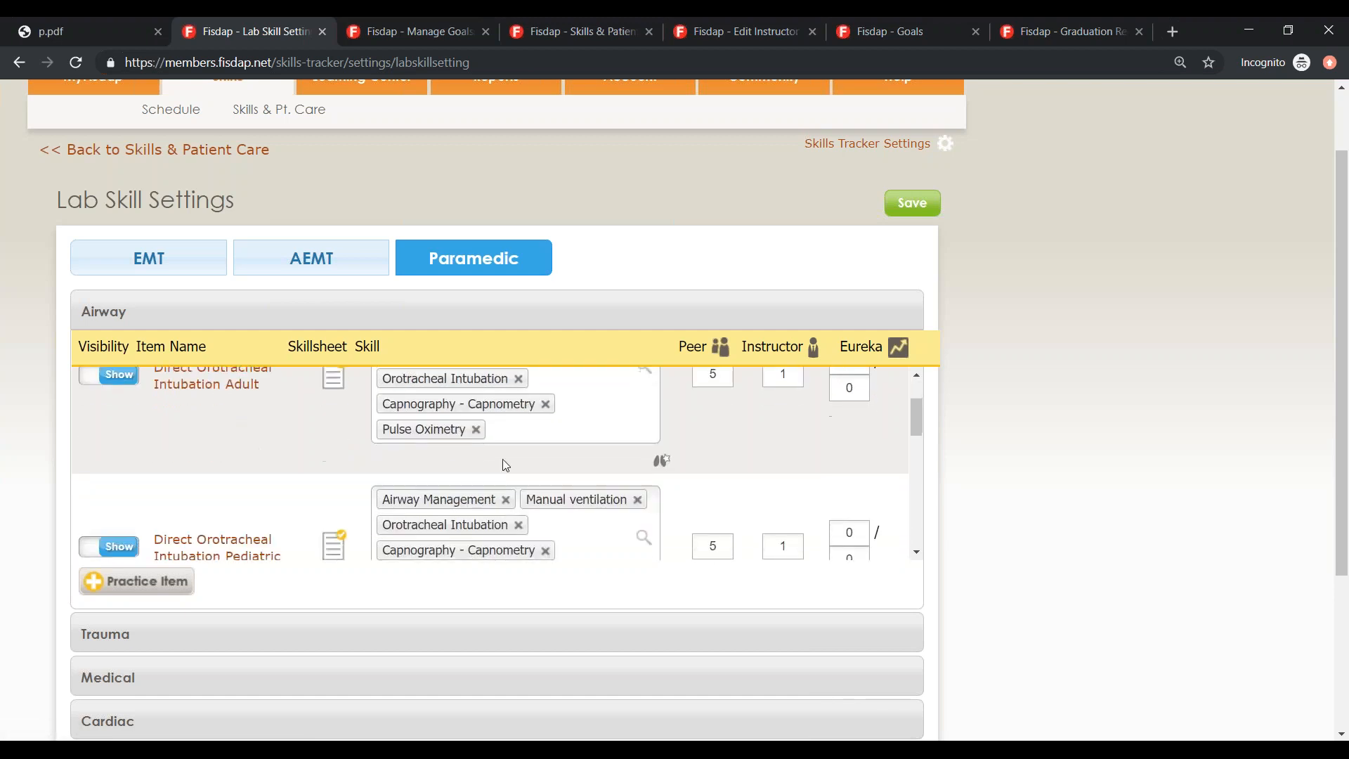
{"action": "scroll", "coordinate": [408, 517], "scroll_direction": "down", "scroll_amount": 2}
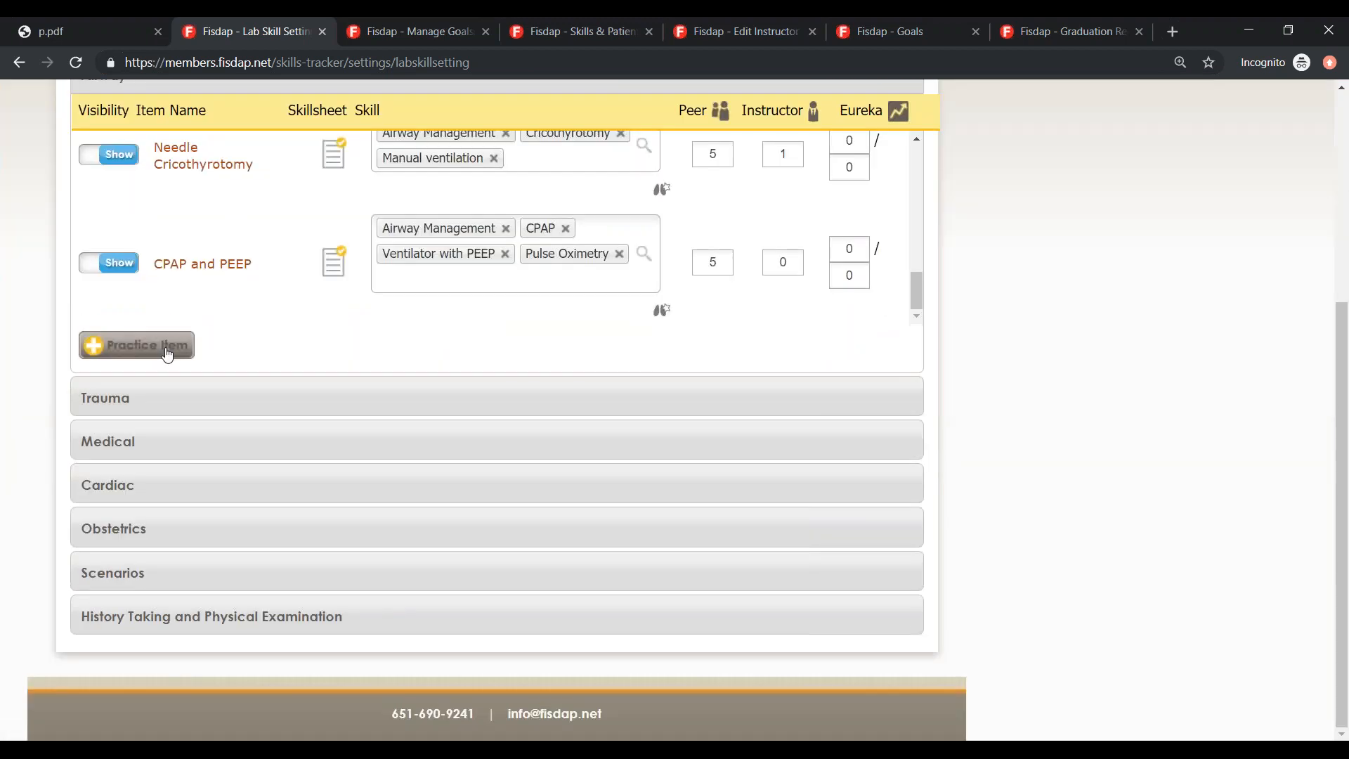
{"action": "scroll", "coordinate": [252, 346], "scroll_direction": "up", "scroll_amount": 1}
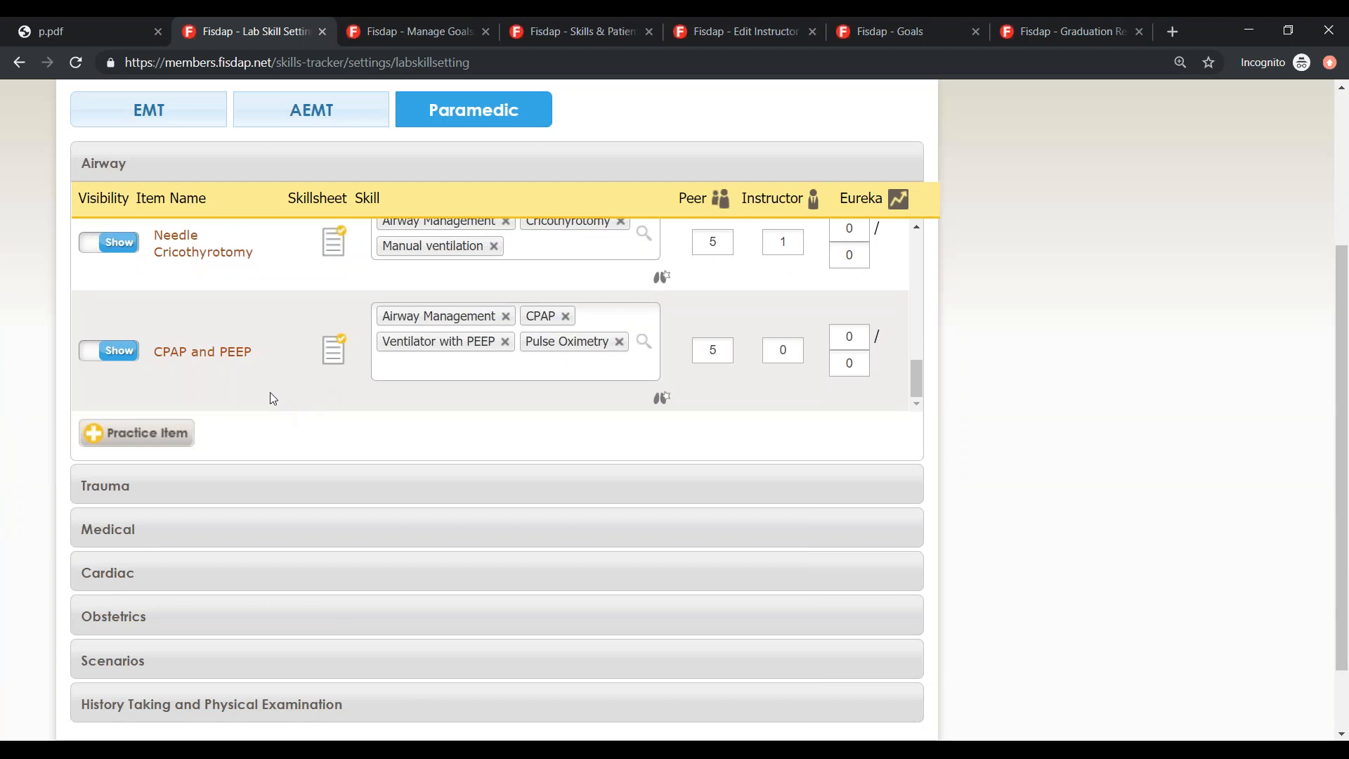
{"action": "scroll", "coordinate": [279, 420], "scroll_direction": "up", "scroll_amount": 1}
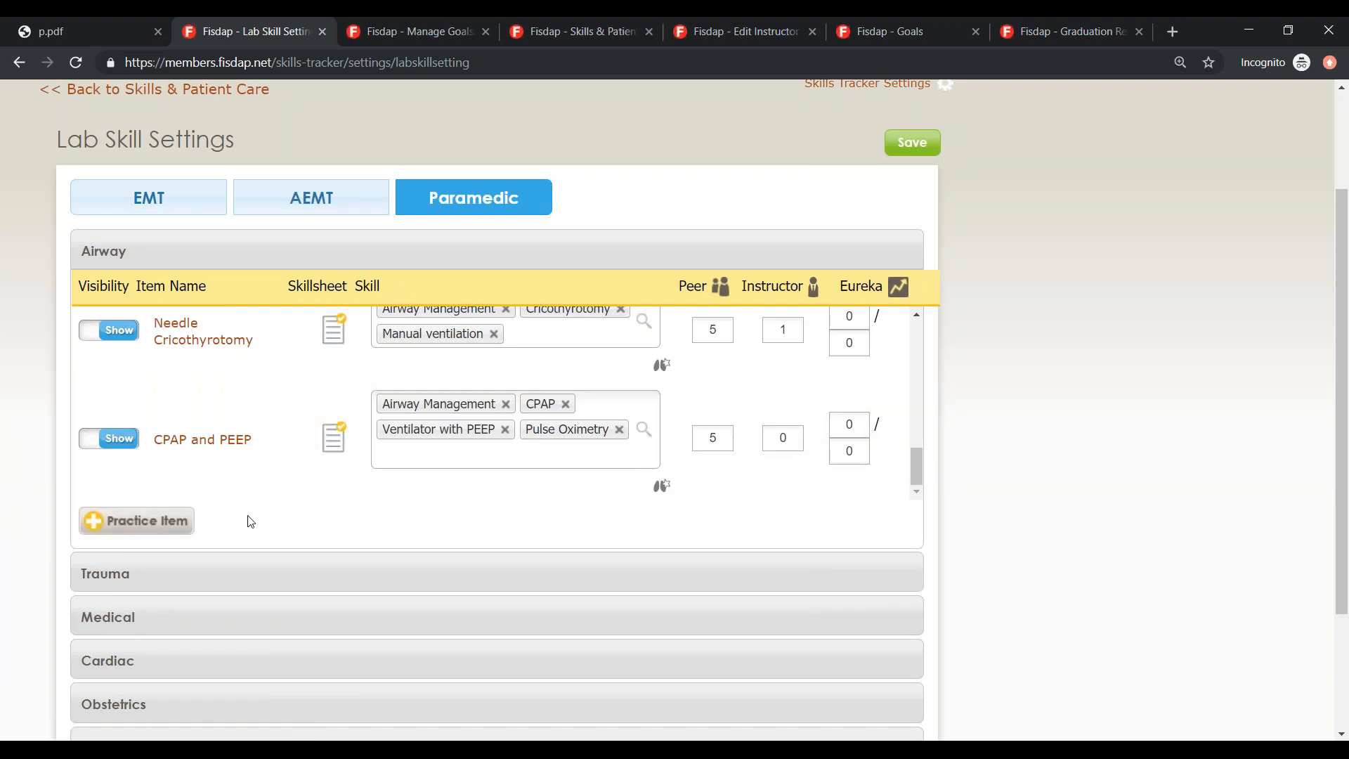
- Toggle the visibility of the CPAP and PEEP practice item to Hide and back to Show
{"action": "left_click", "coordinate": [120, 448]}
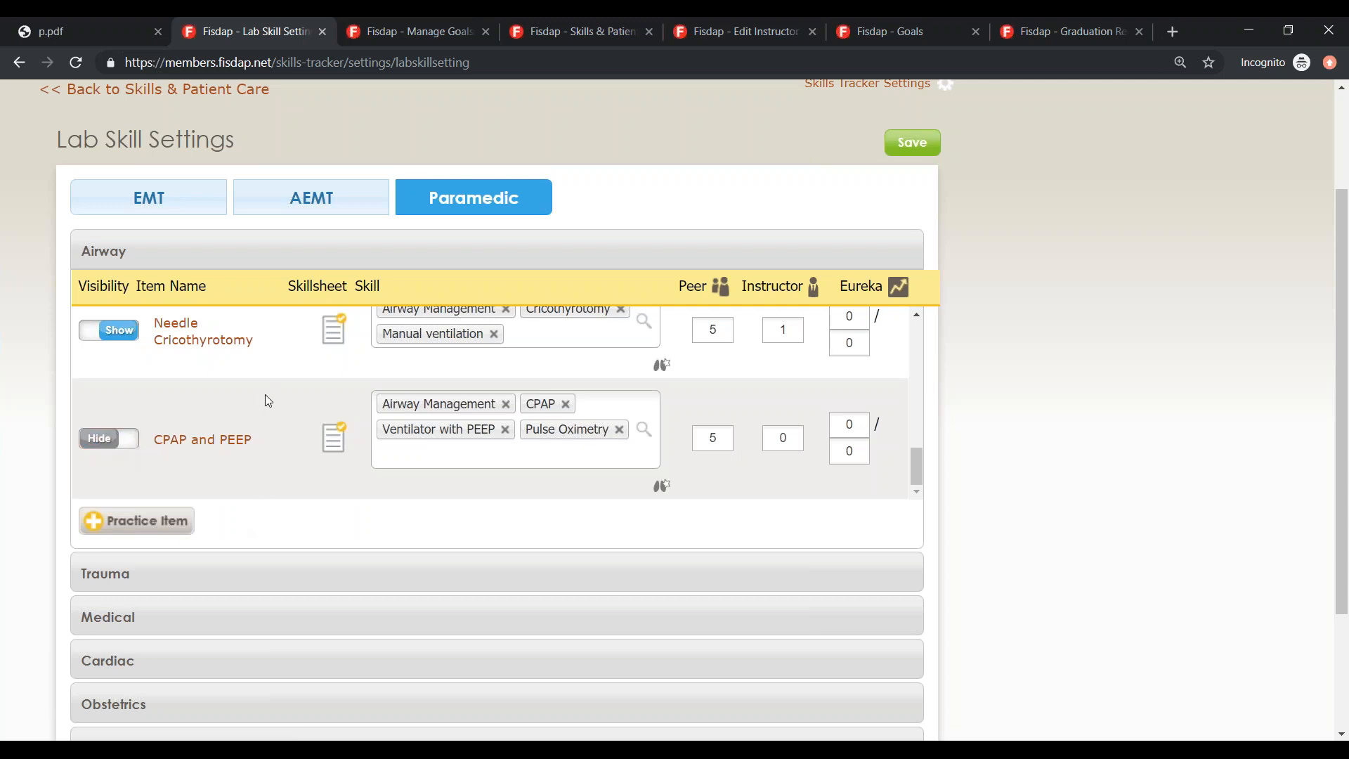
{"action": "left_click", "coordinate": [103, 450]}
{"action": "scroll", "coordinate": [506, 477], "scroll_direction": "up", "scroll_amount": 5}
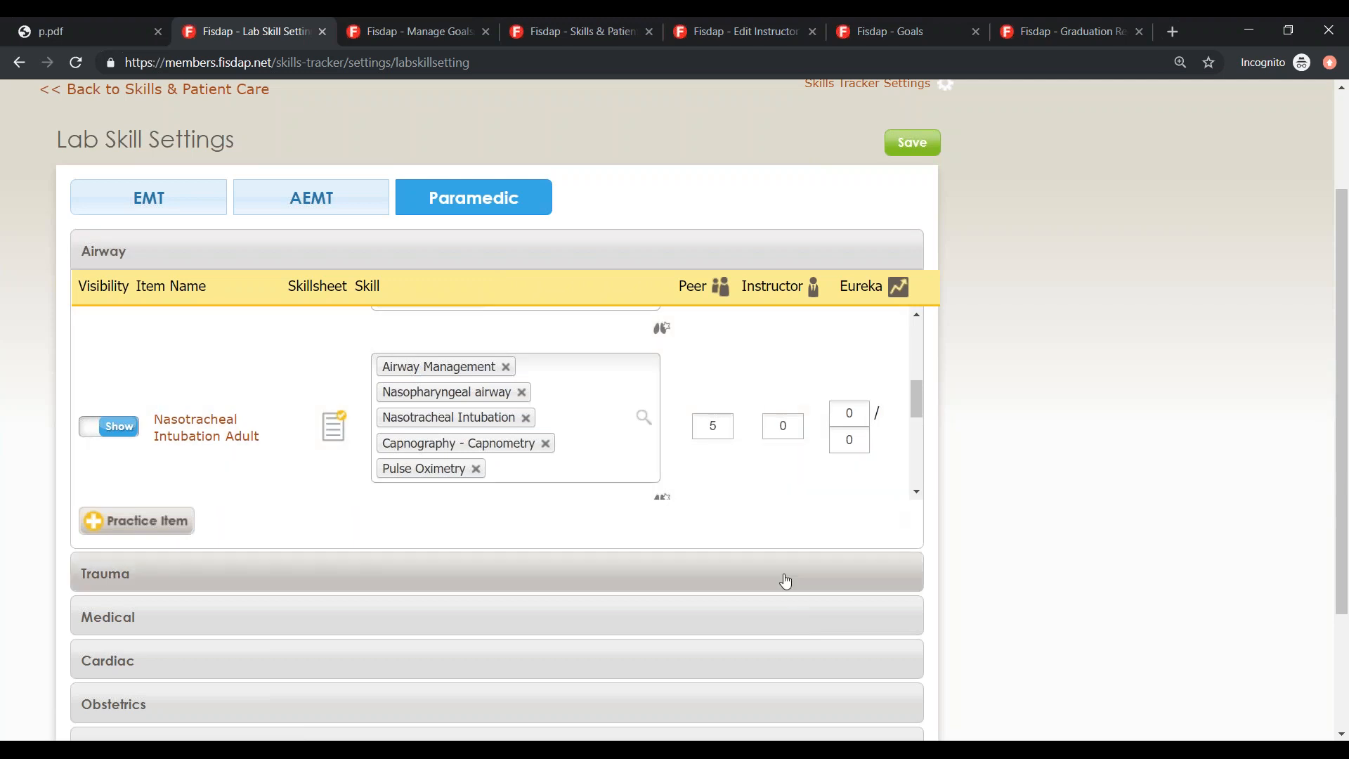
- Expand the Paramedic Trauma category and review its practice items and their linked skills
{"action": "scroll", "coordinate": [954, 515], "scroll_direction": "up", "scroll_amount": 2}
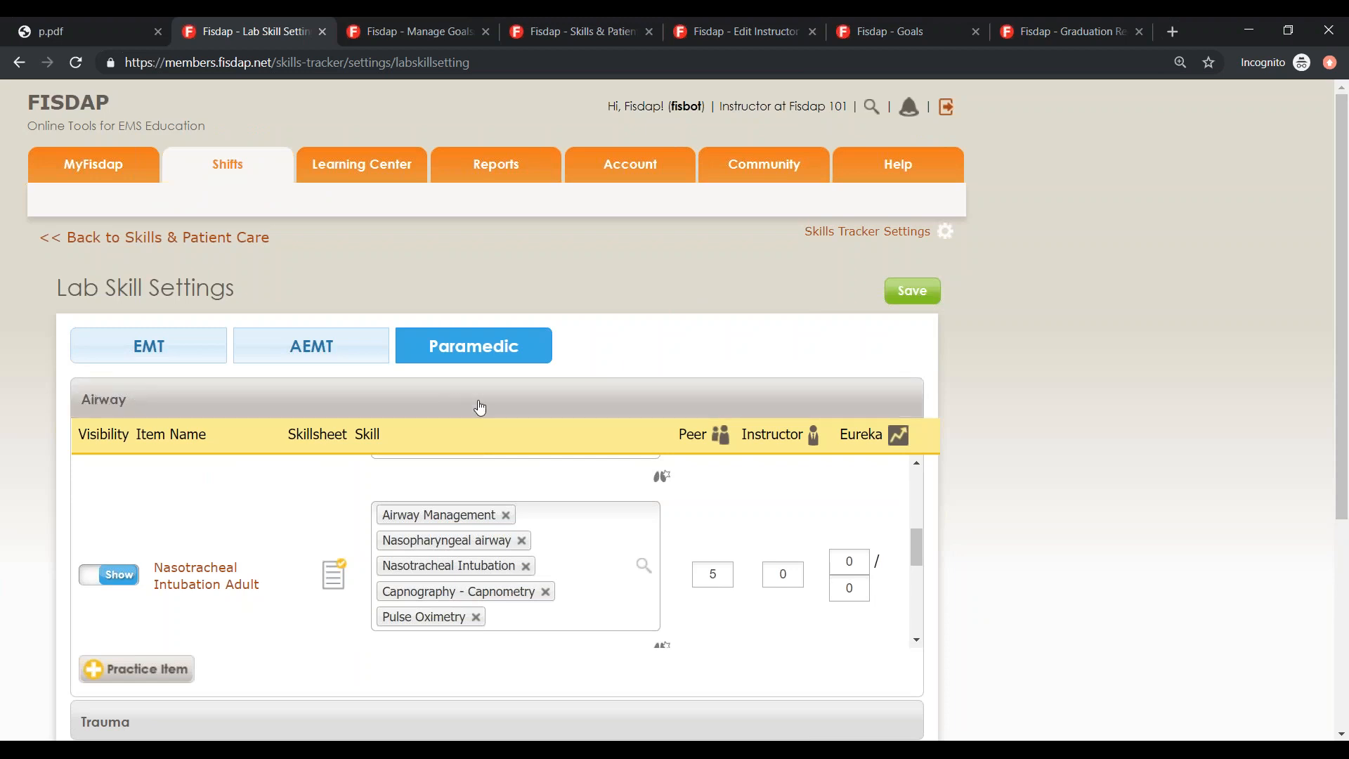
{"action": "scroll", "coordinate": [476, 402], "scroll_direction": "down", "scroll_amount": 2}
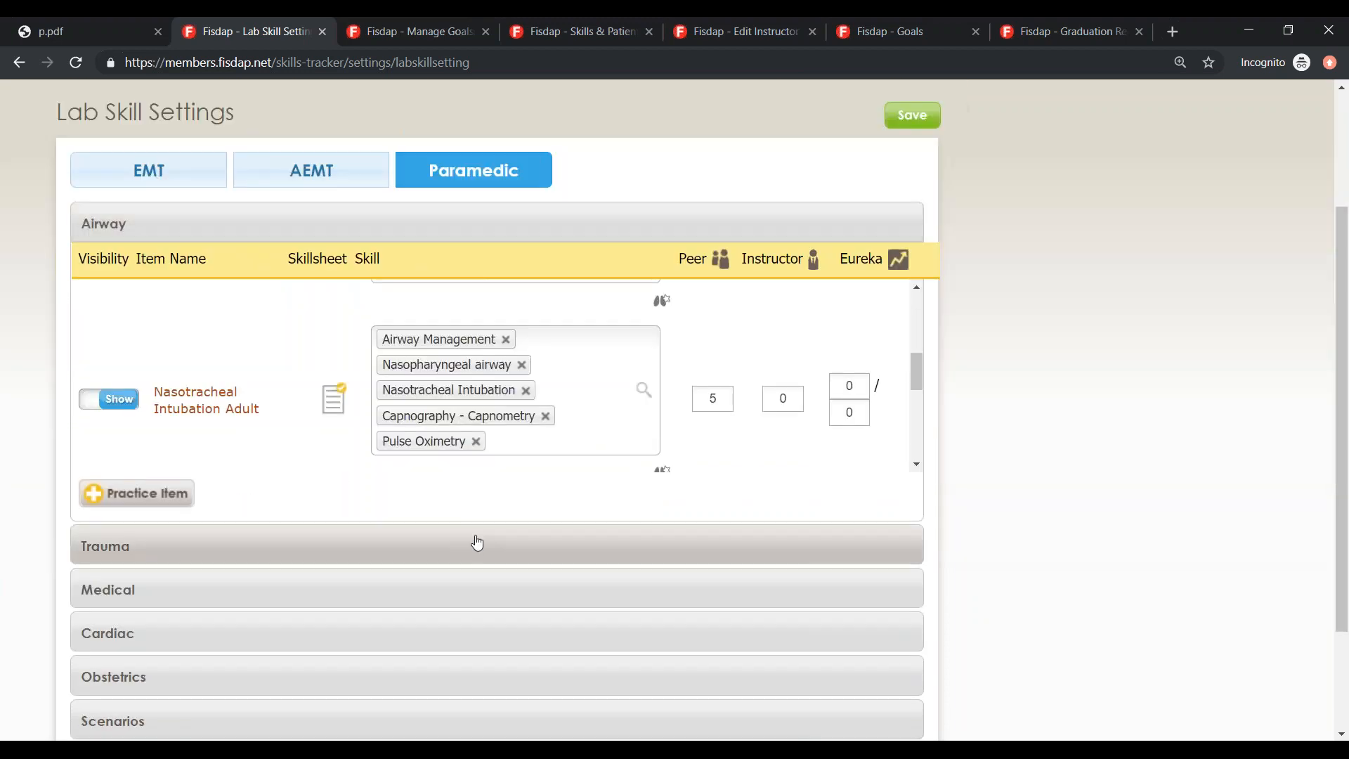
{"action": "left_click", "coordinate": [220, 552]}
{"action": "scroll", "coordinate": [239, 418], "scroll_direction": "down", "scroll_amount": 3}
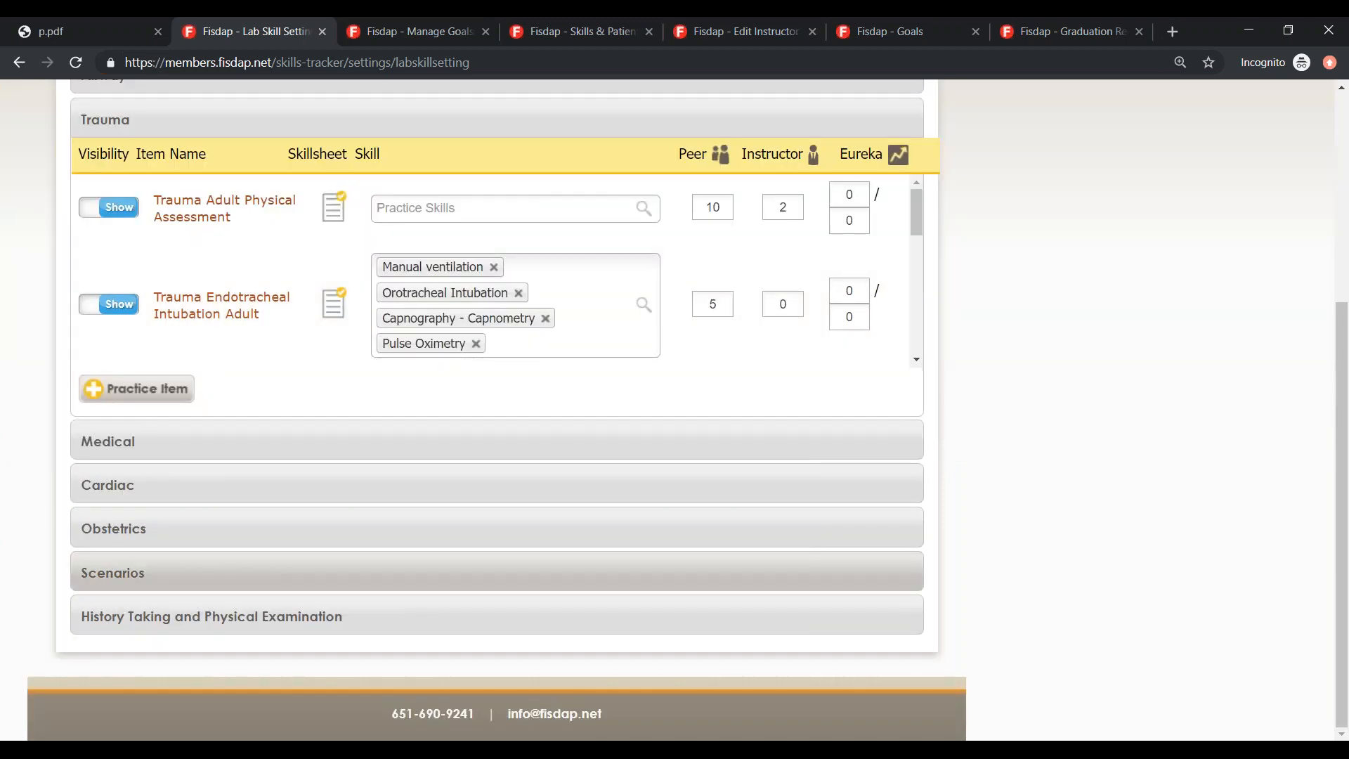
{"action": "scroll", "coordinate": [177, 520], "scroll_direction": "up", "scroll_amount": 3}
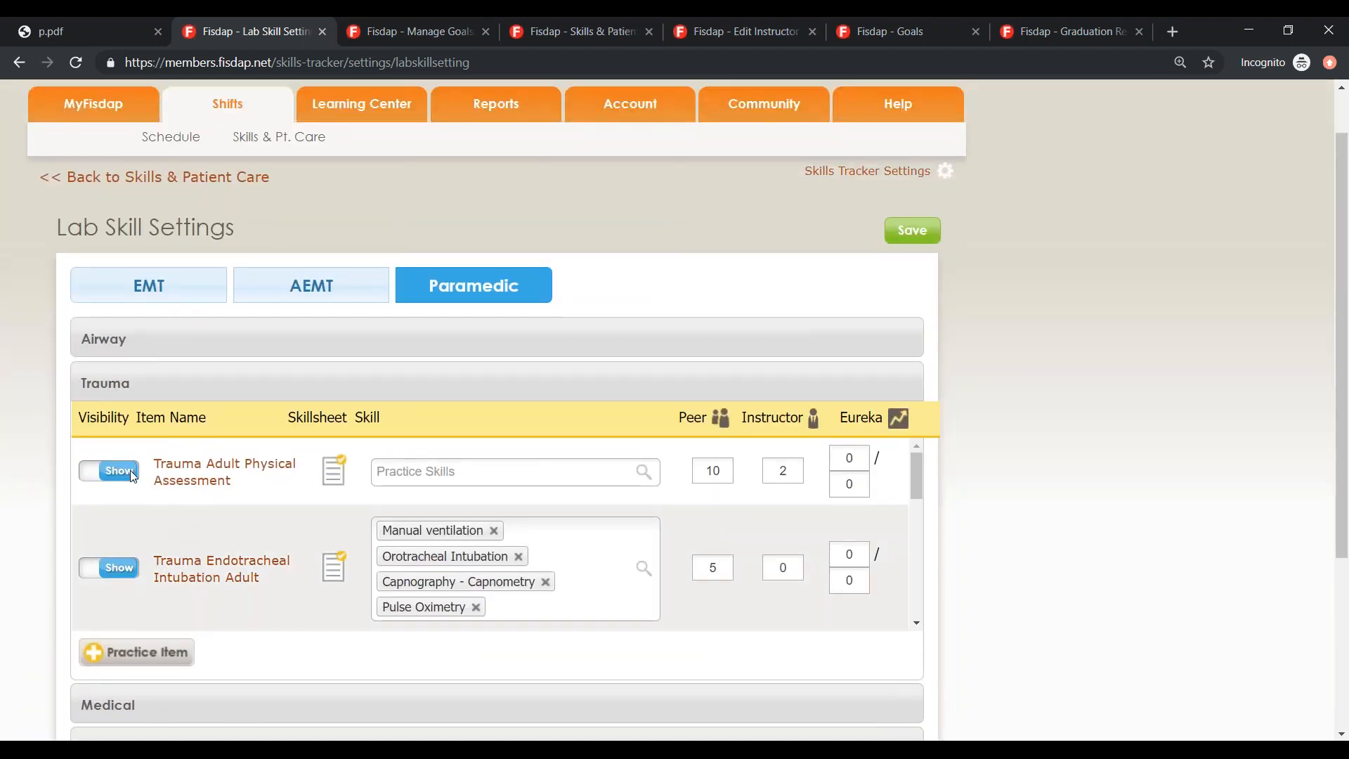
{"action": "scroll", "coordinate": [175, 525], "scroll_direction": "down", "scroll_amount": 1}
{"action": "scroll", "coordinate": [208, 503], "scroll_direction": "down", "scroll_amount": 3}
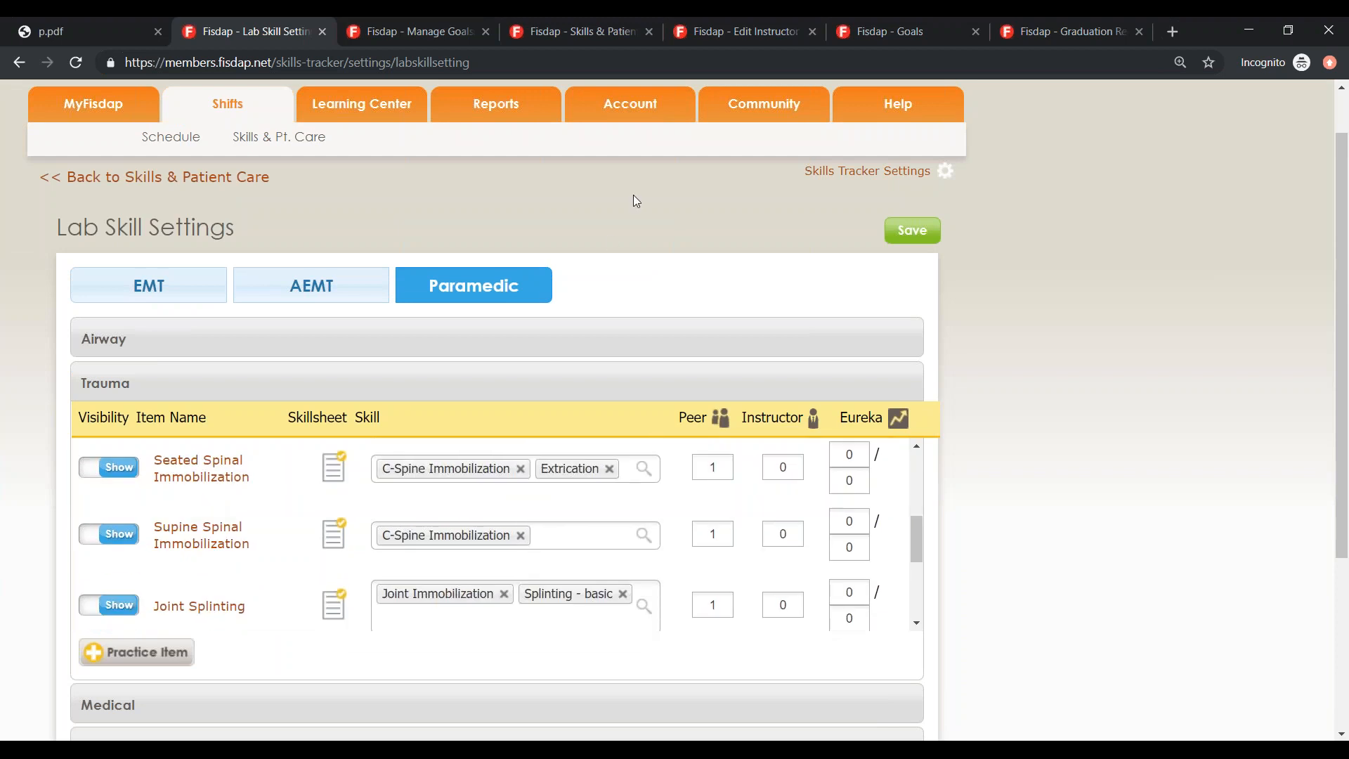
{"action": "scroll", "coordinate": [634, 200], "scroll_direction": "down", "scroll_amount": 1}
{"action": "scroll", "coordinate": [630, 226], "scroll_direction": "down", "scroll_amount": 1}
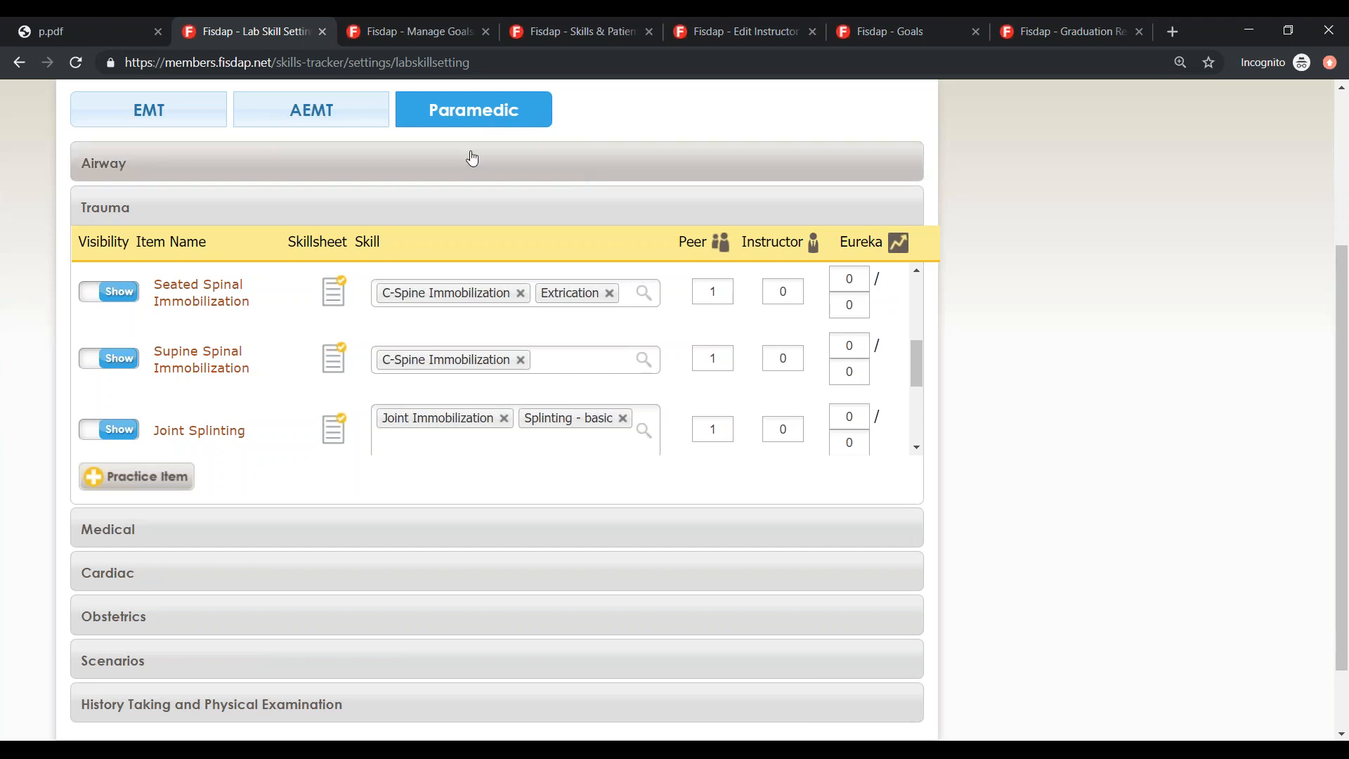
- Switch between the EMT and Paramedic lab skills to compare their practice items, ending on EMT
{"action": "left_click", "coordinate": [210, 122]}
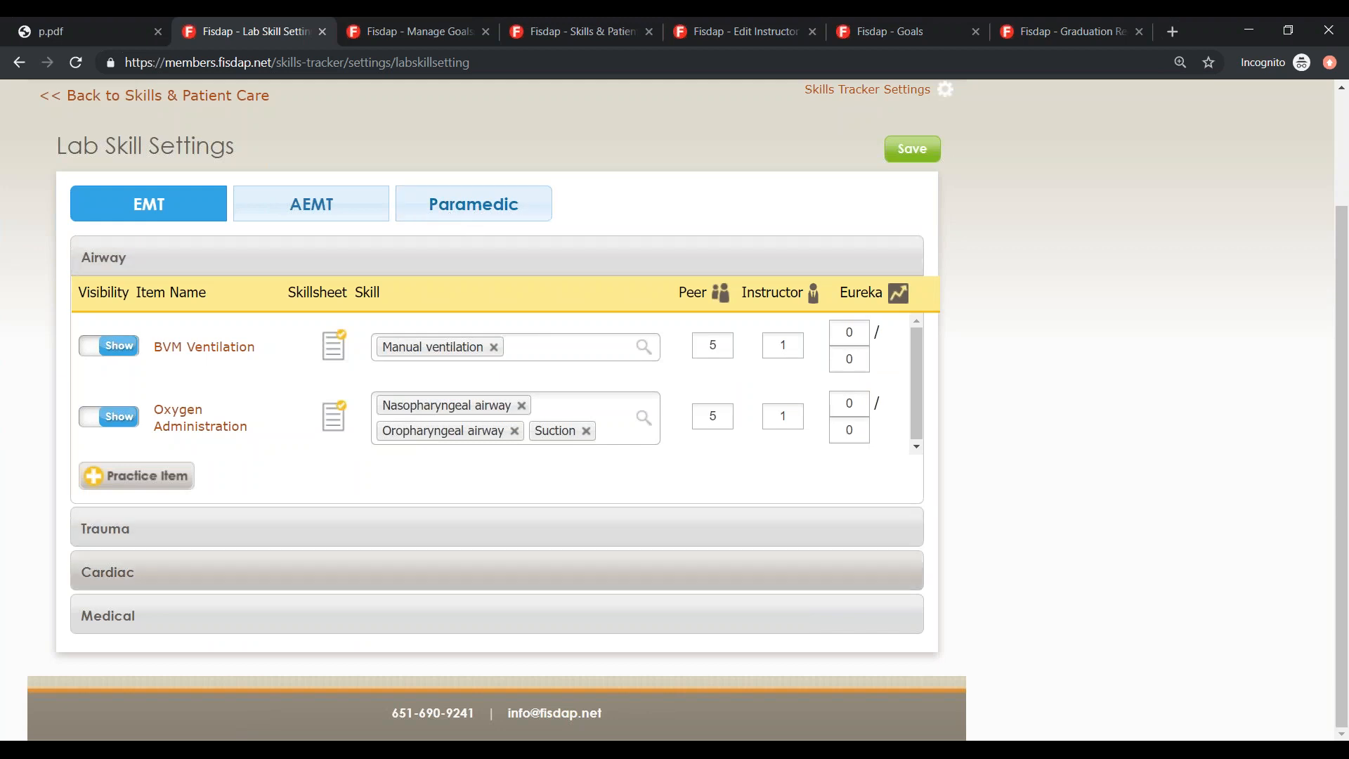
{"action": "left_click", "coordinate": [492, 210]}
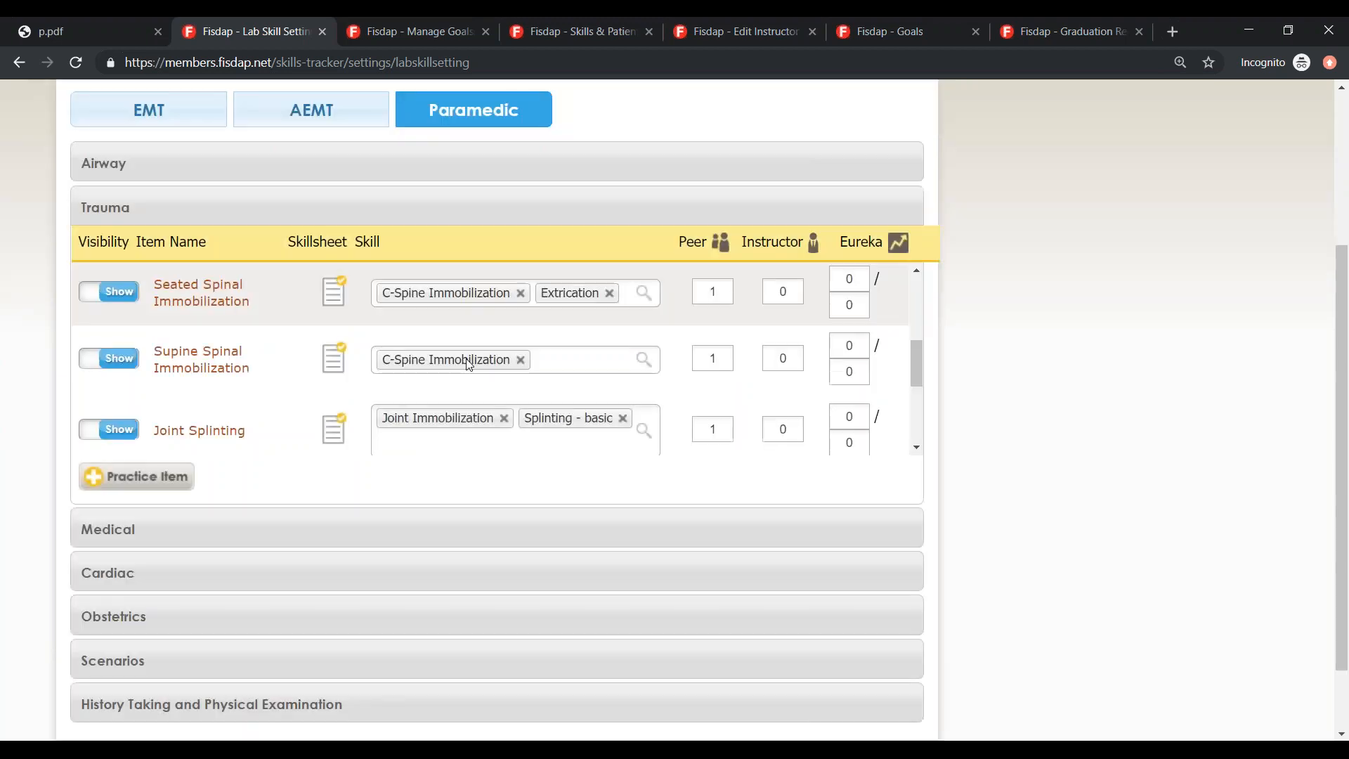
{"action": "scroll", "coordinate": [491, 352], "scroll_direction": "up", "scroll_amount": 3}
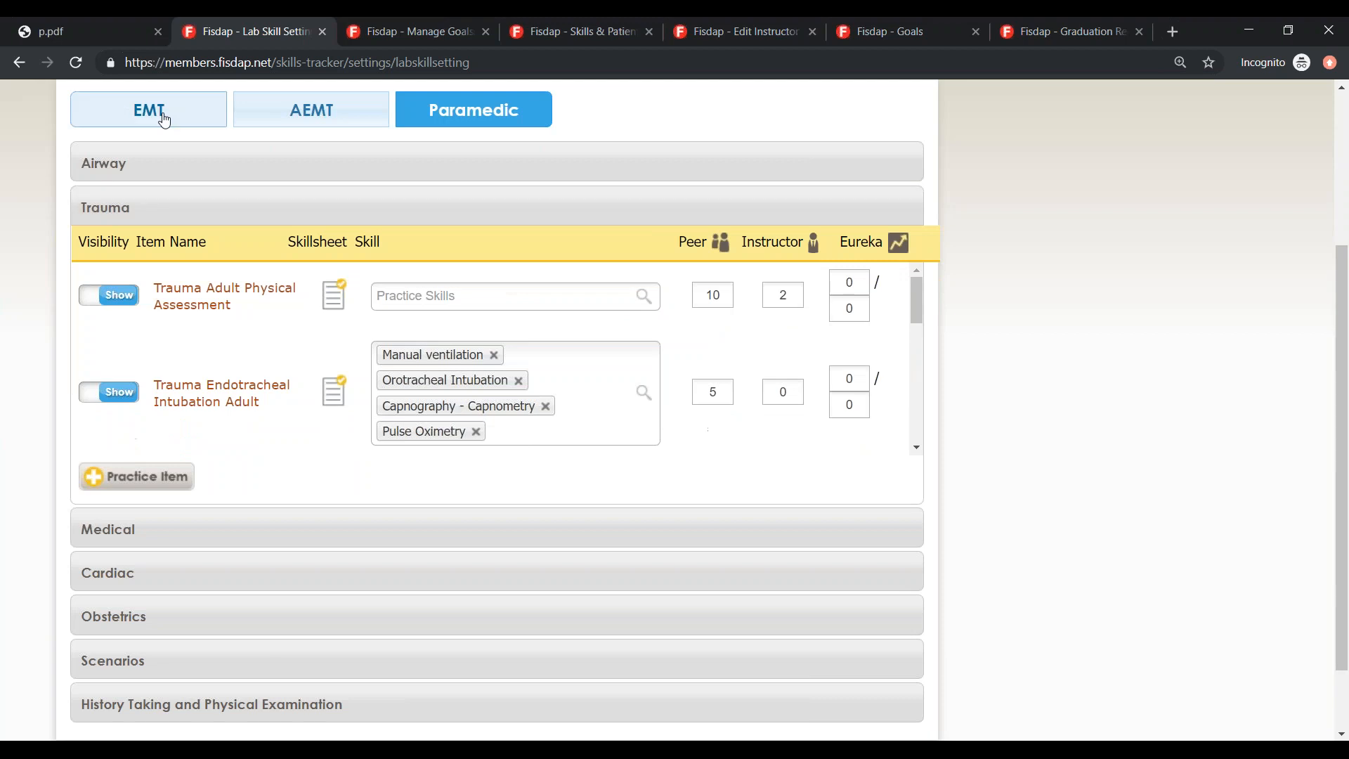
{"action": "left_click", "coordinate": [158, 116]}
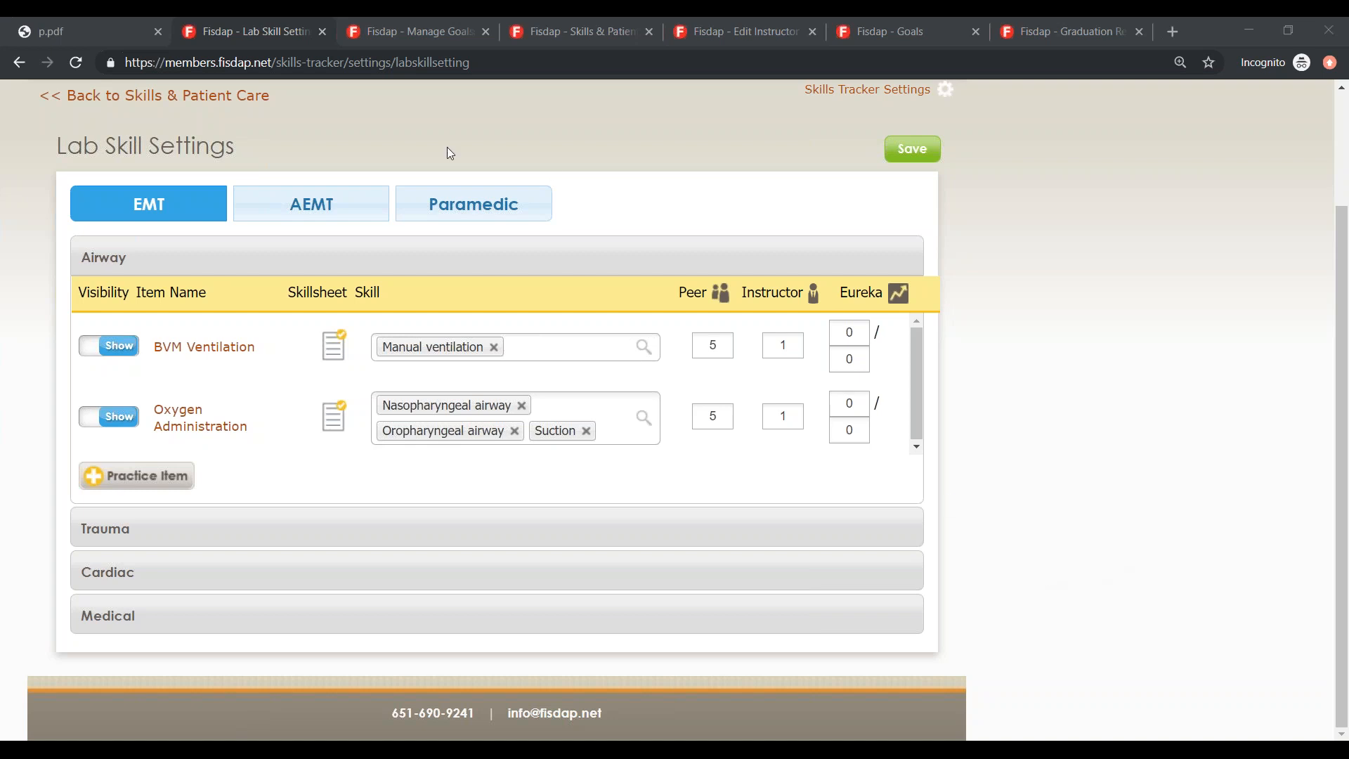
- Return to the Skills & Patient Care page and review the selected student's shift list and summary
{"action": "scroll", "coordinate": [411, 168], "scroll_direction": "up", "scroll_amount": 1}
{"action": "scroll", "coordinate": [243, 238], "scroll_direction": "up", "scroll_amount": 2}
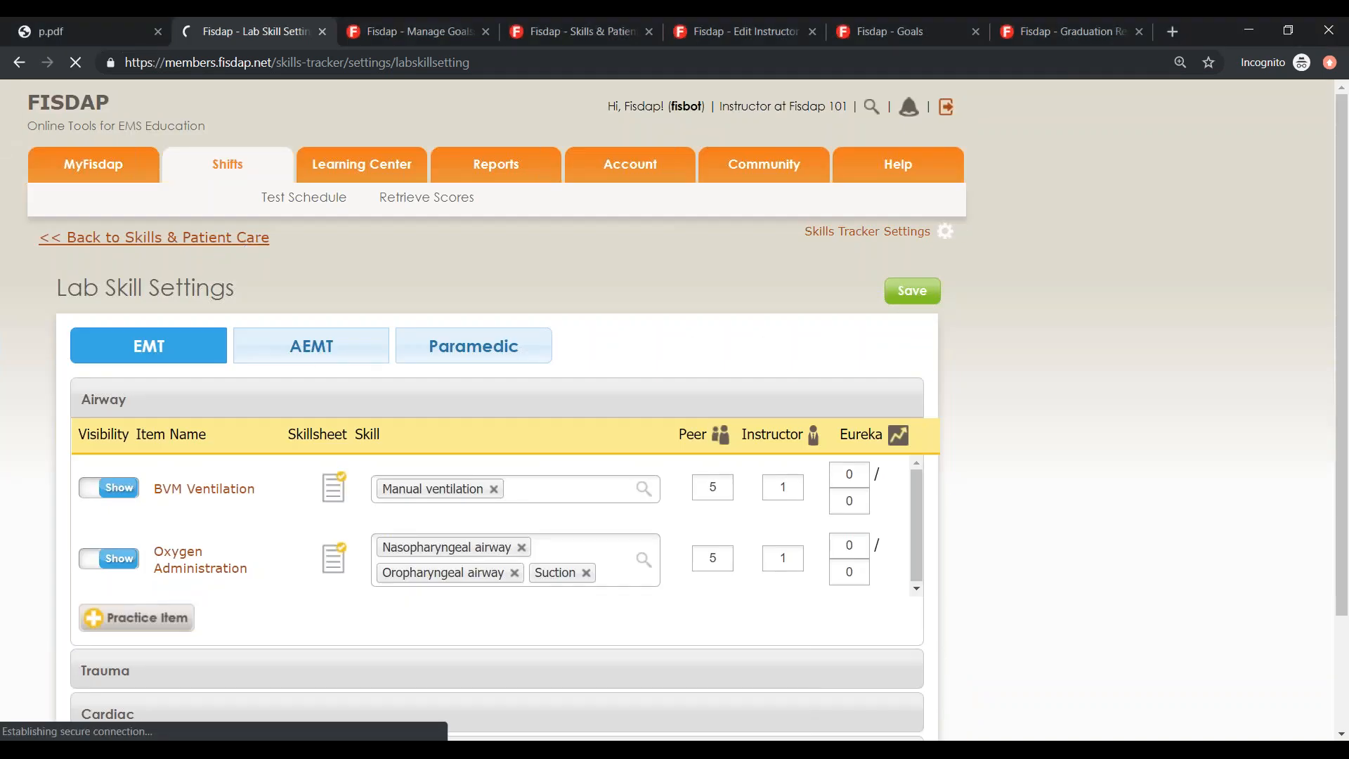
{"action": "left_click", "coordinate": [243, 238]}
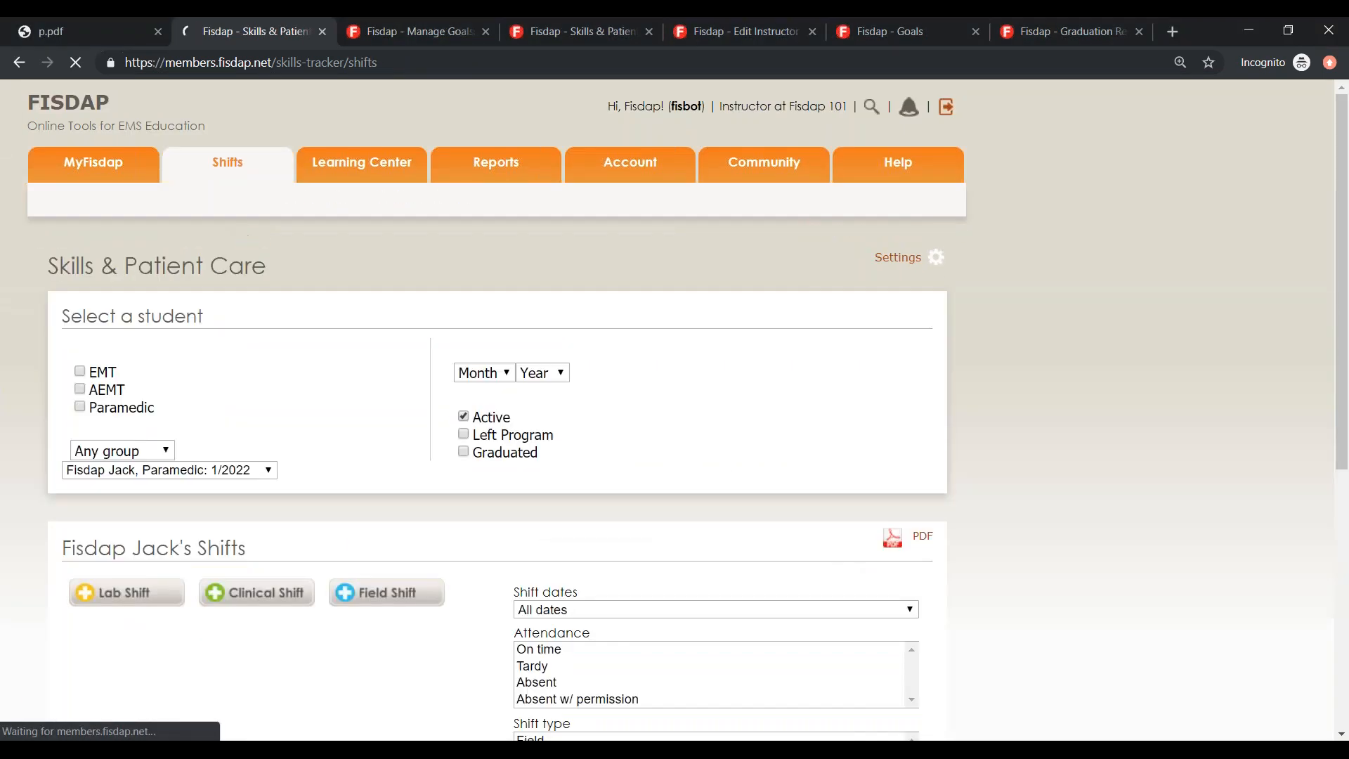
{"action": "scroll", "coordinate": [280, 277], "scroll_direction": "down", "scroll_amount": 1}
{"action": "scroll", "coordinate": [279, 277], "scroll_direction": "down", "scroll_amount": 2}
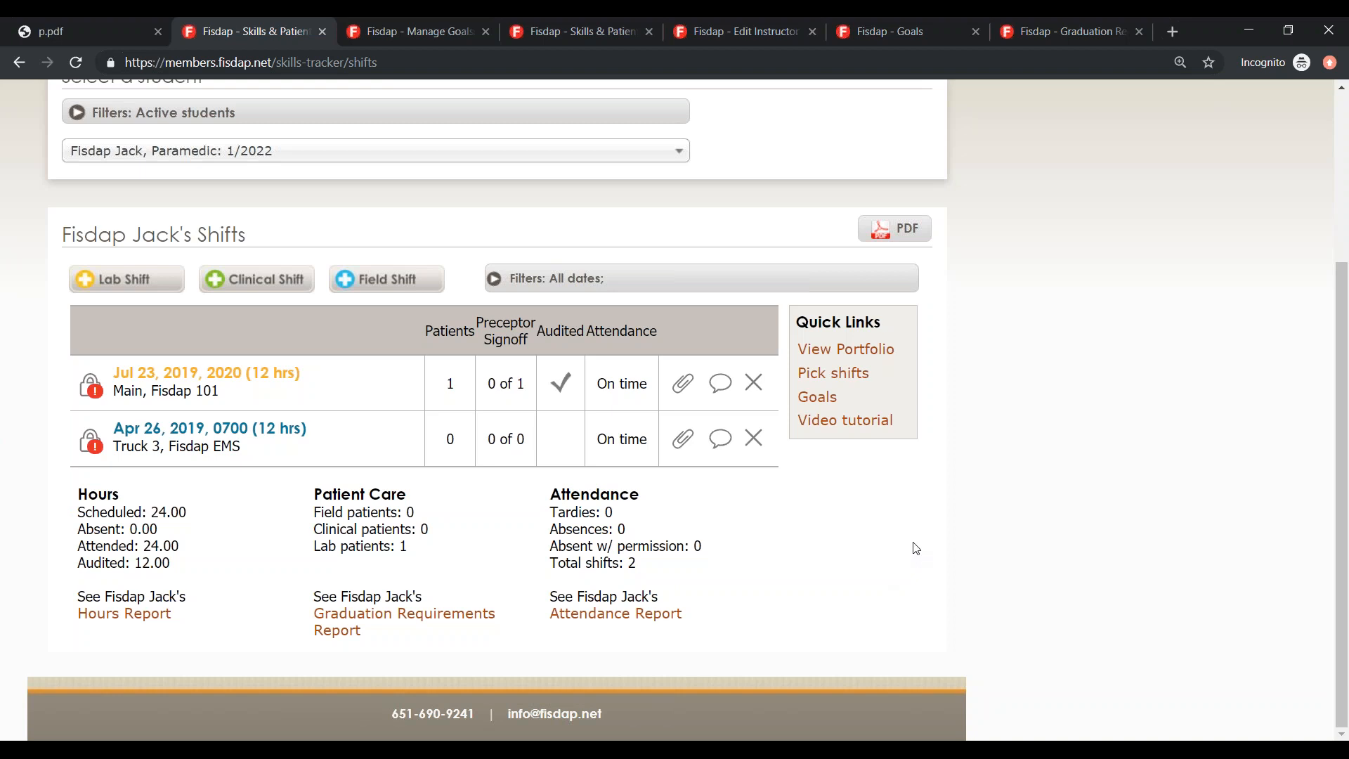
{"action": "scroll", "coordinate": [916, 548], "scroll_direction": "up", "scroll_amount": 3}
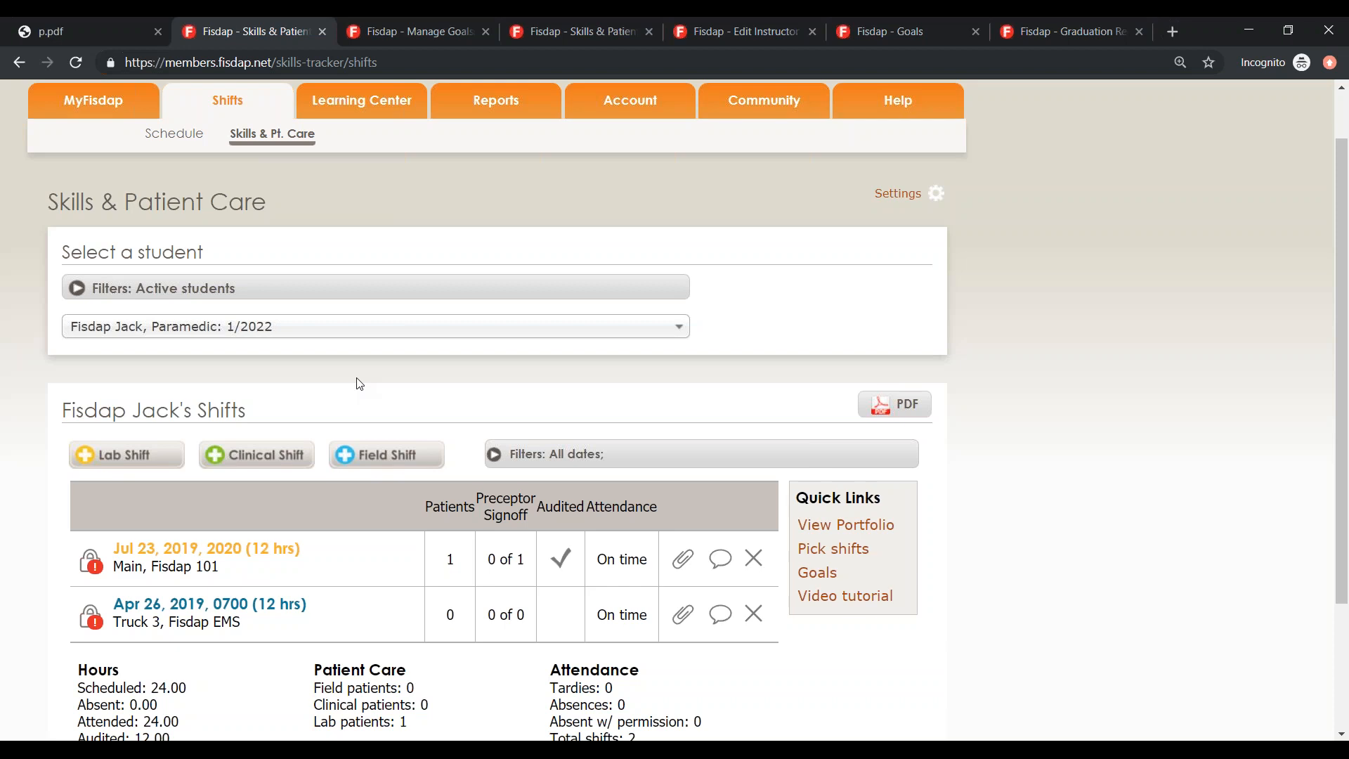
- Open the Jul 23, 2019 lab shift at Fisdap 101 Main and its blank patient record
{"action": "key", "text": "ctrl+Tab"}
{"action": "key", "text": "ctrl+Tab"}
{"action": "scroll", "coordinate": [200, 356], "scroll_direction": "down", "scroll_amount": 1}
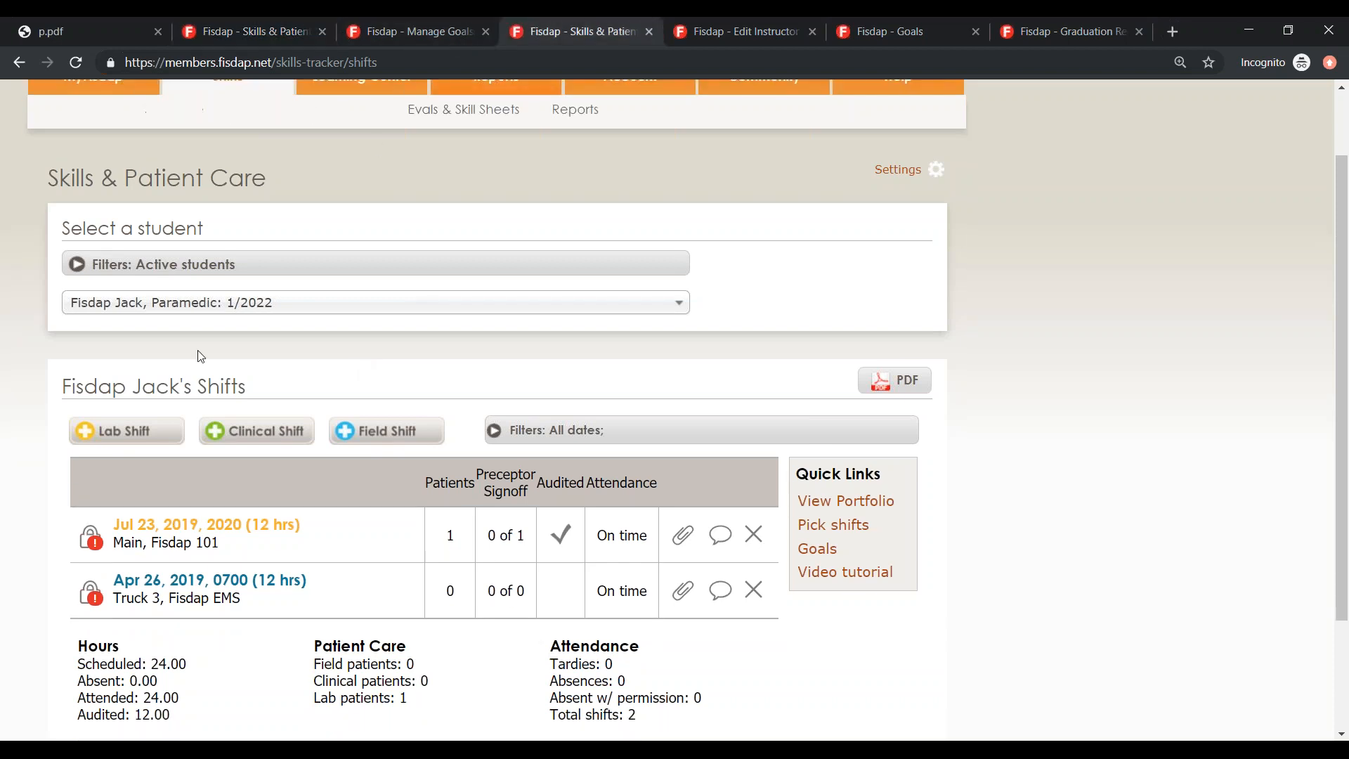
{"action": "left_click", "coordinate": [188, 527]}
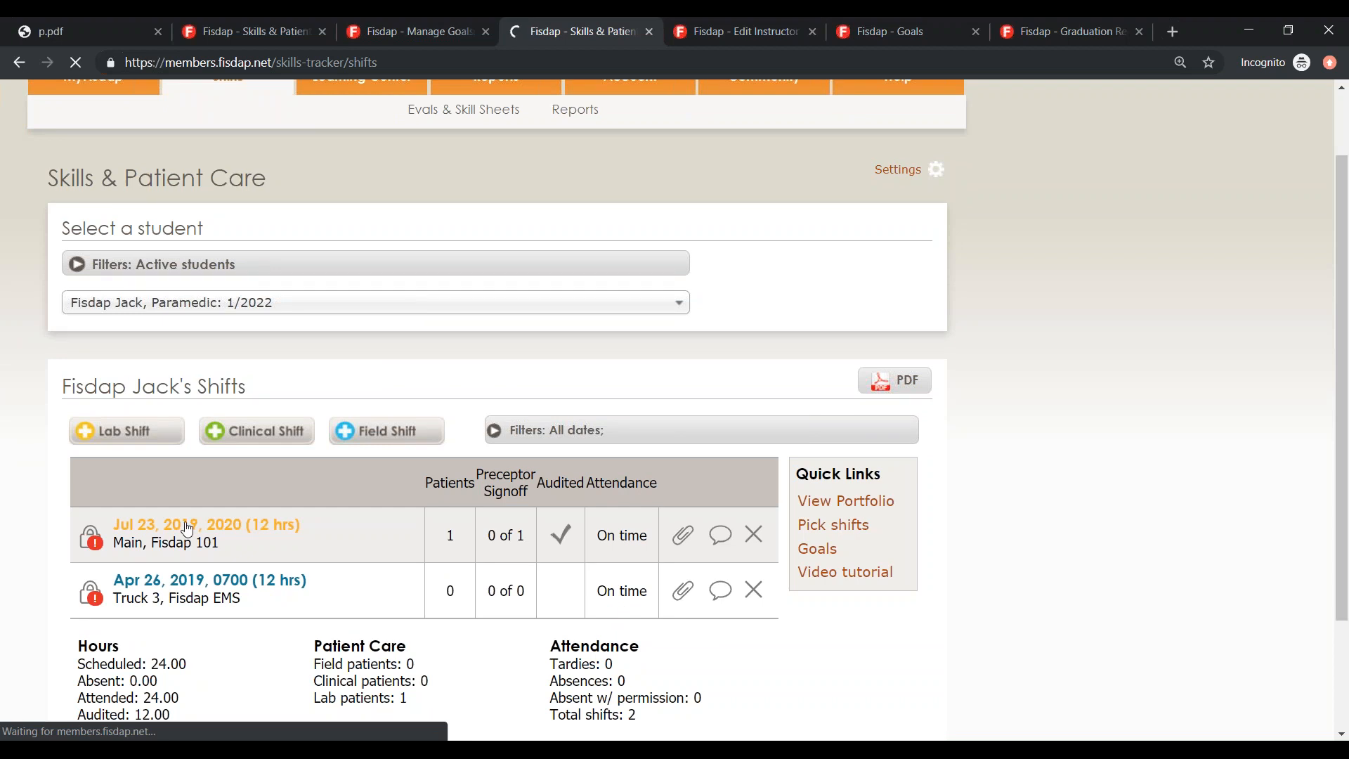
{"action": "scroll", "coordinate": [418, 368], "scroll_direction": "down", "scroll_amount": 5}
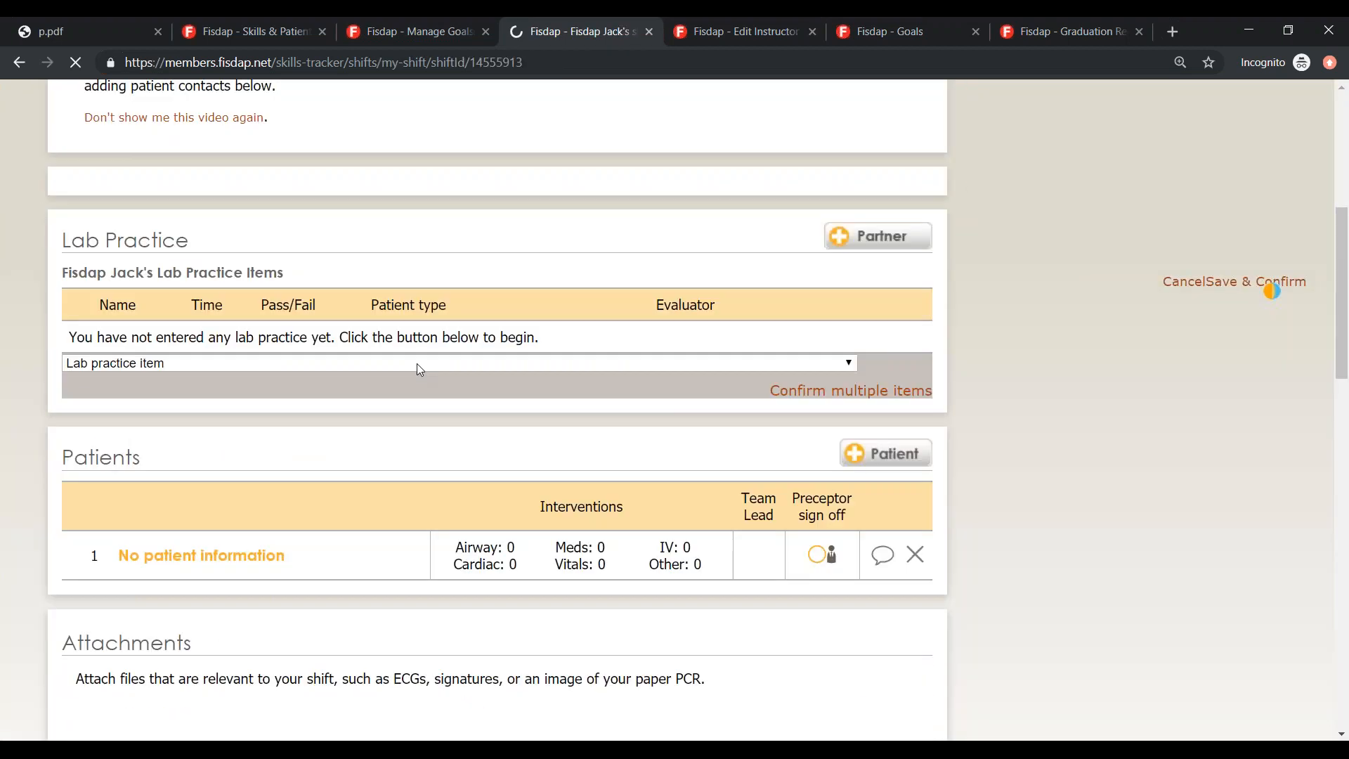
{"action": "scroll", "coordinate": [417, 364], "scroll_direction": "down", "scroll_amount": 2}
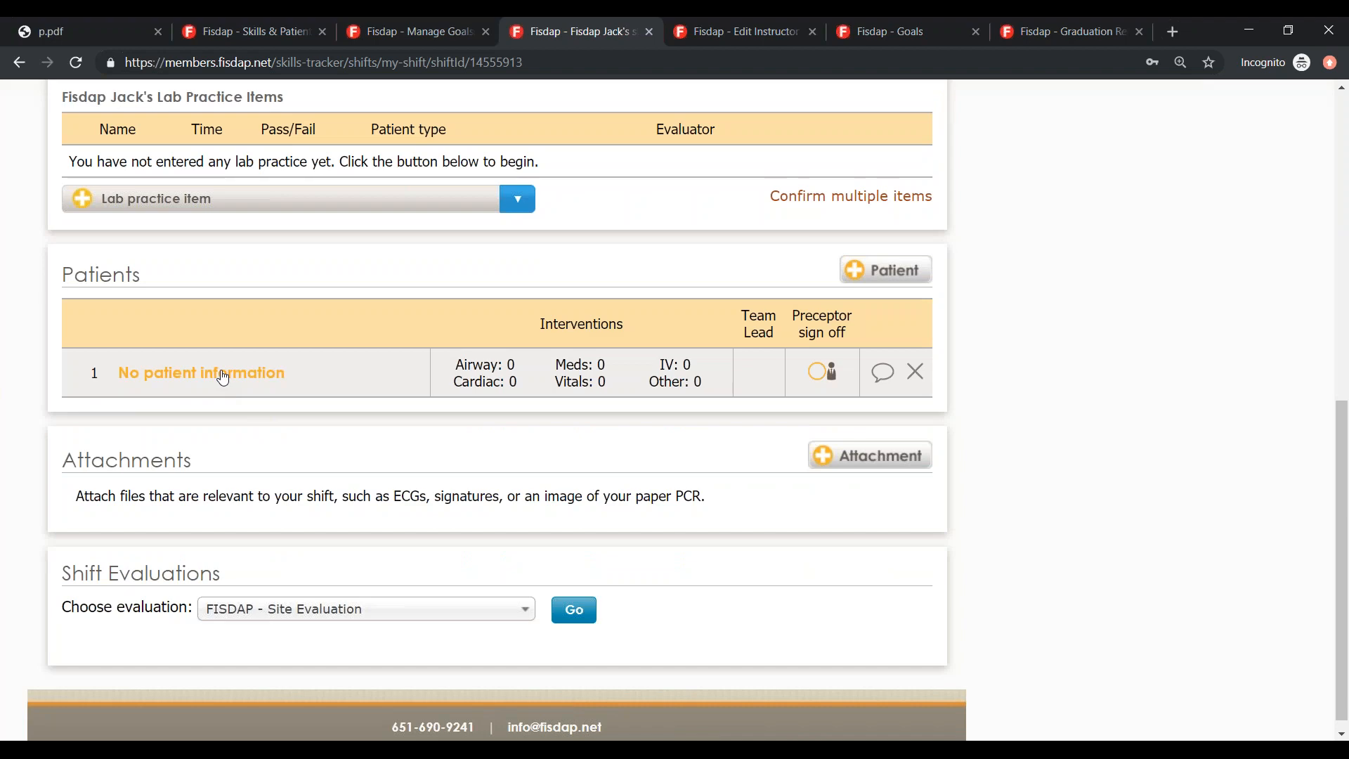
{"action": "left_click", "coordinate": [223, 374]}
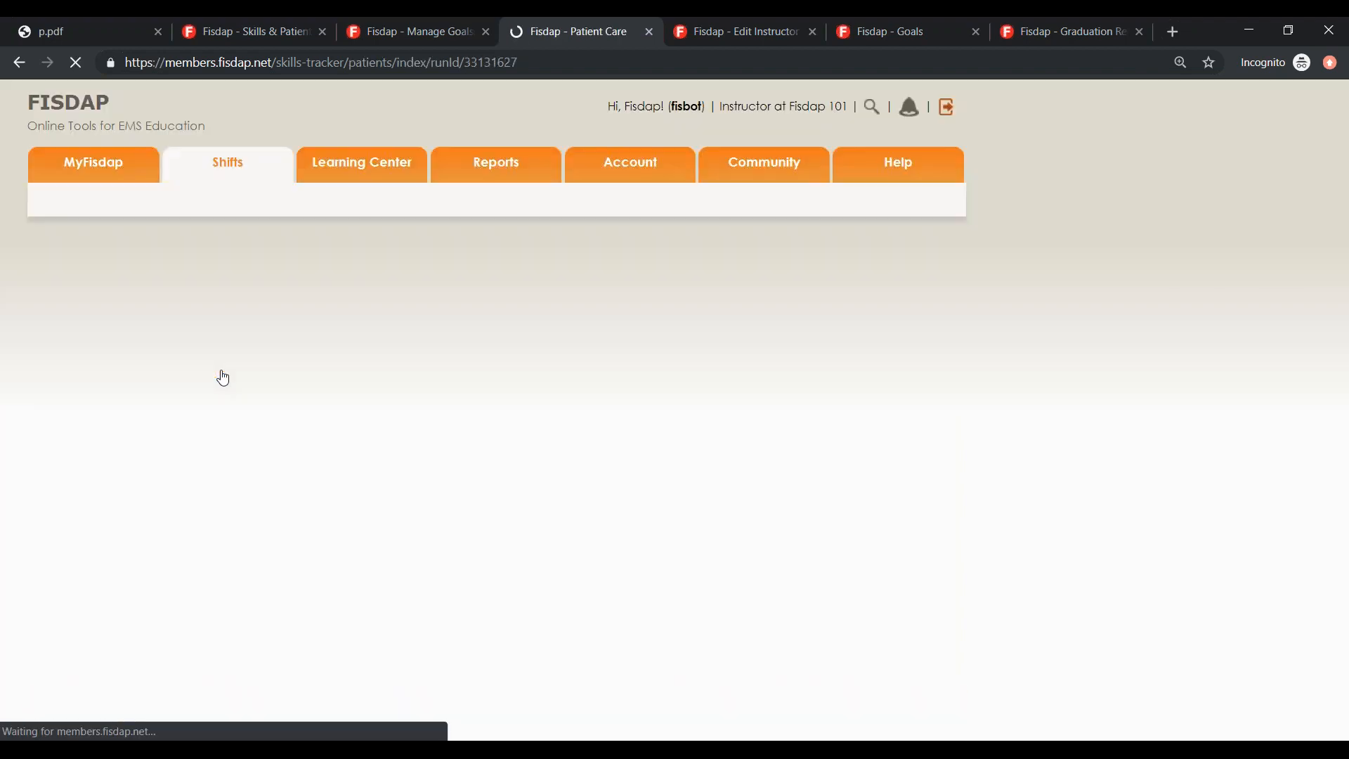
{"action": "scroll", "coordinate": [225, 365], "scroll_direction": "down", "scroll_amount": 3}
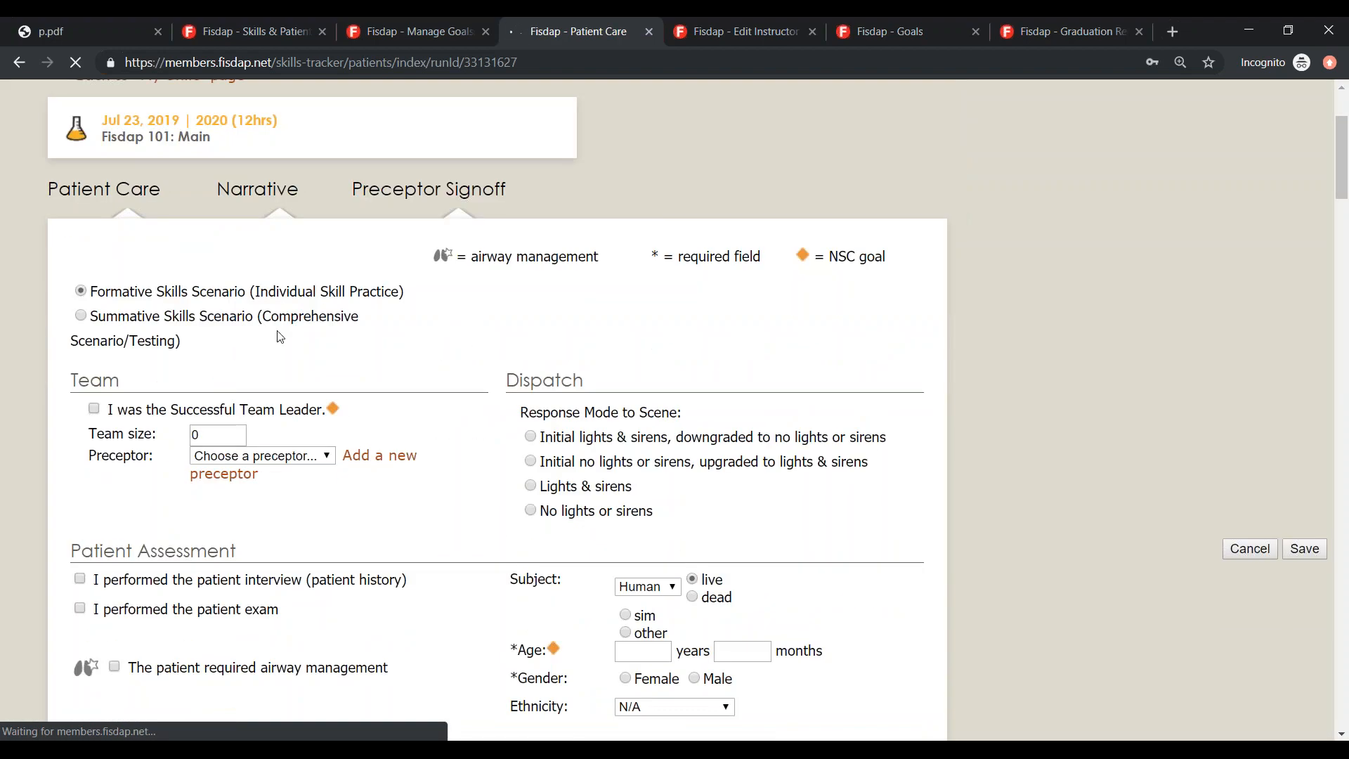
{"action": "scroll", "coordinate": [284, 339], "scroll_direction": "up", "scroll_amount": 1}
{"action": "scroll", "coordinate": [289, 340], "scroll_direction": "down", "scroll_amount": 1}
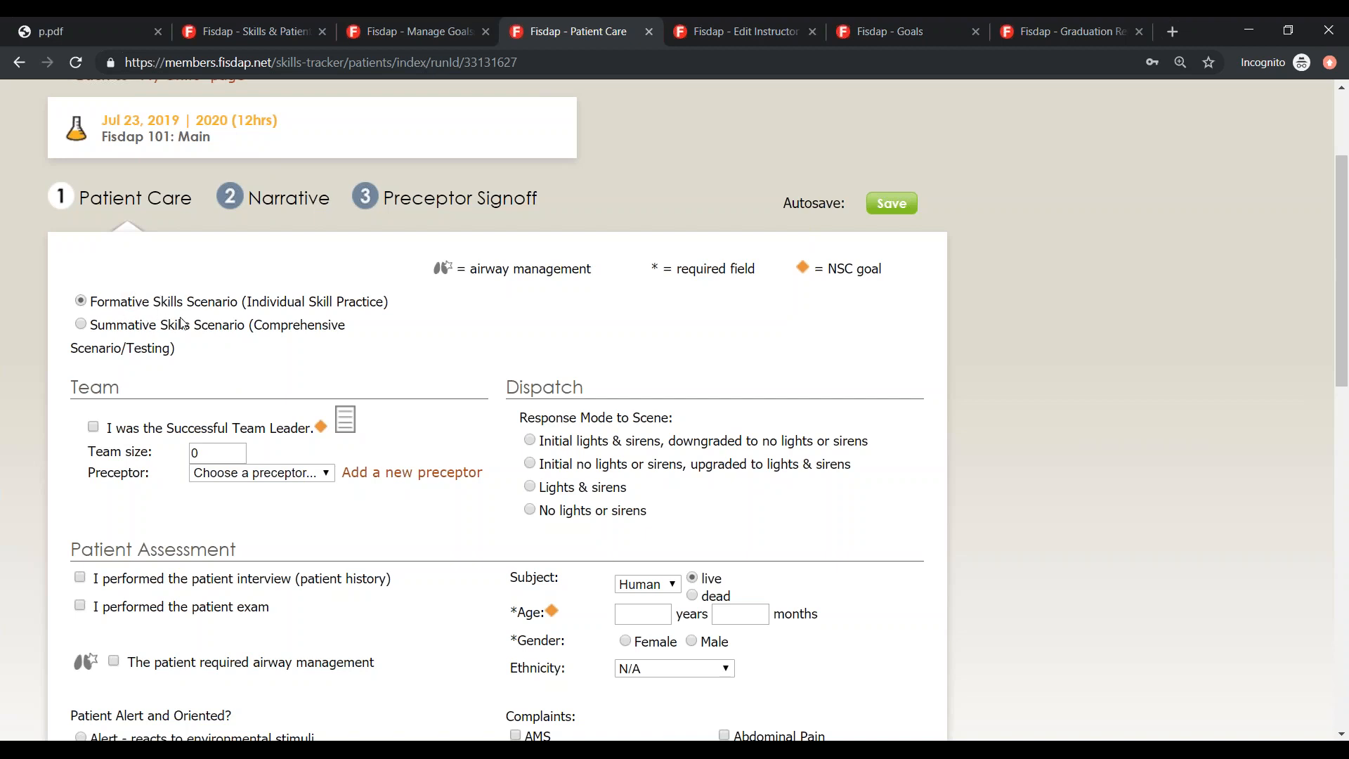
- Set the subject of the patient assessment to Manikin and review the remaining form sections
{"action": "scroll", "coordinate": [224, 175], "scroll_direction": "down", "scroll_amount": 1}
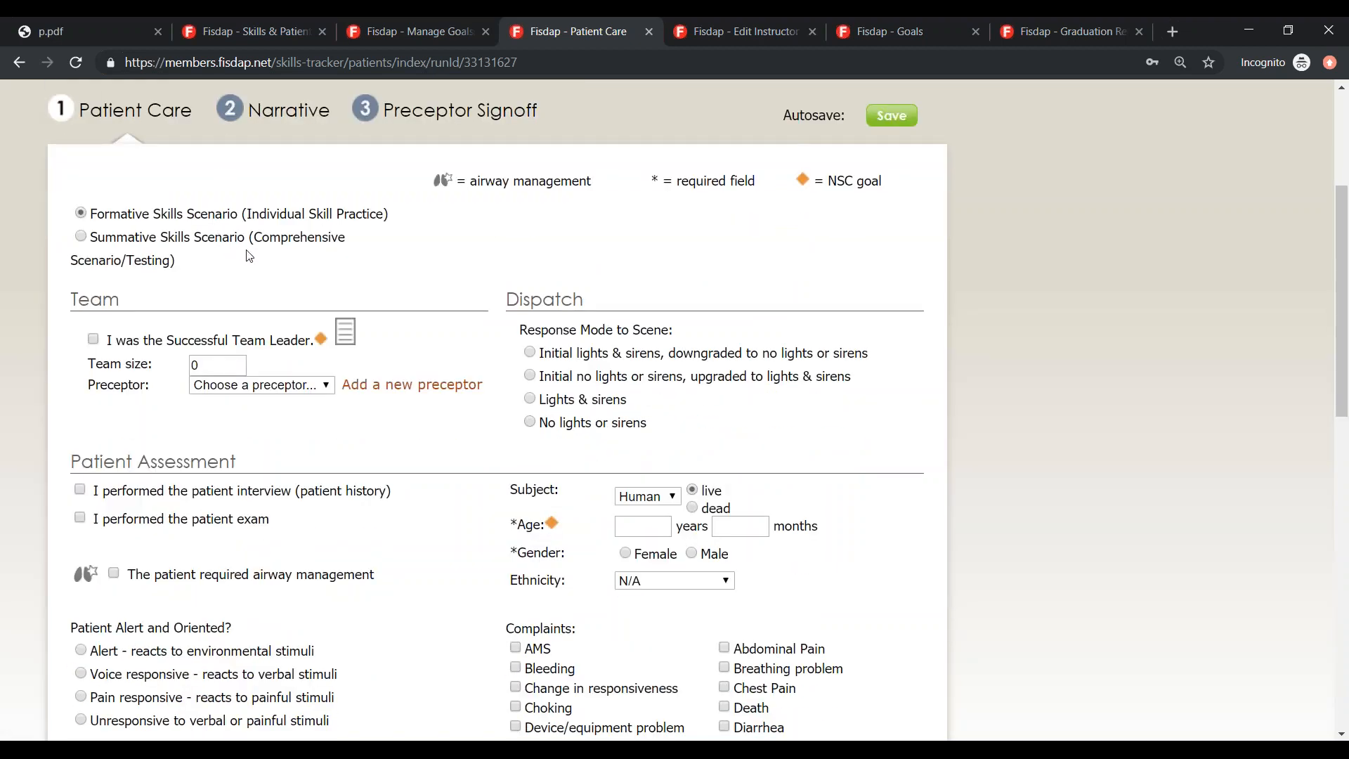
{"action": "scroll", "coordinate": [250, 256], "scroll_direction": "up", "scroll_amount": 1}
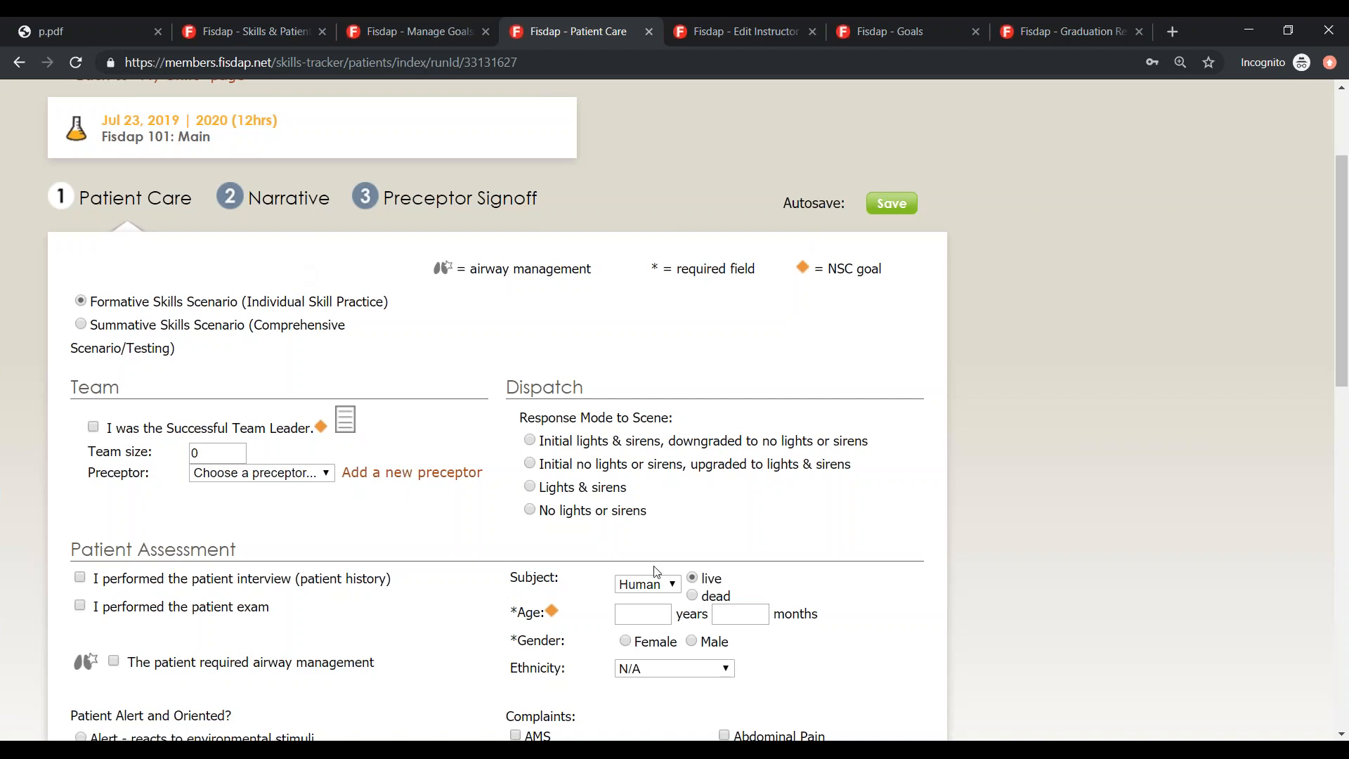
{"action": "left_click", "coordinate": [671, 588]}
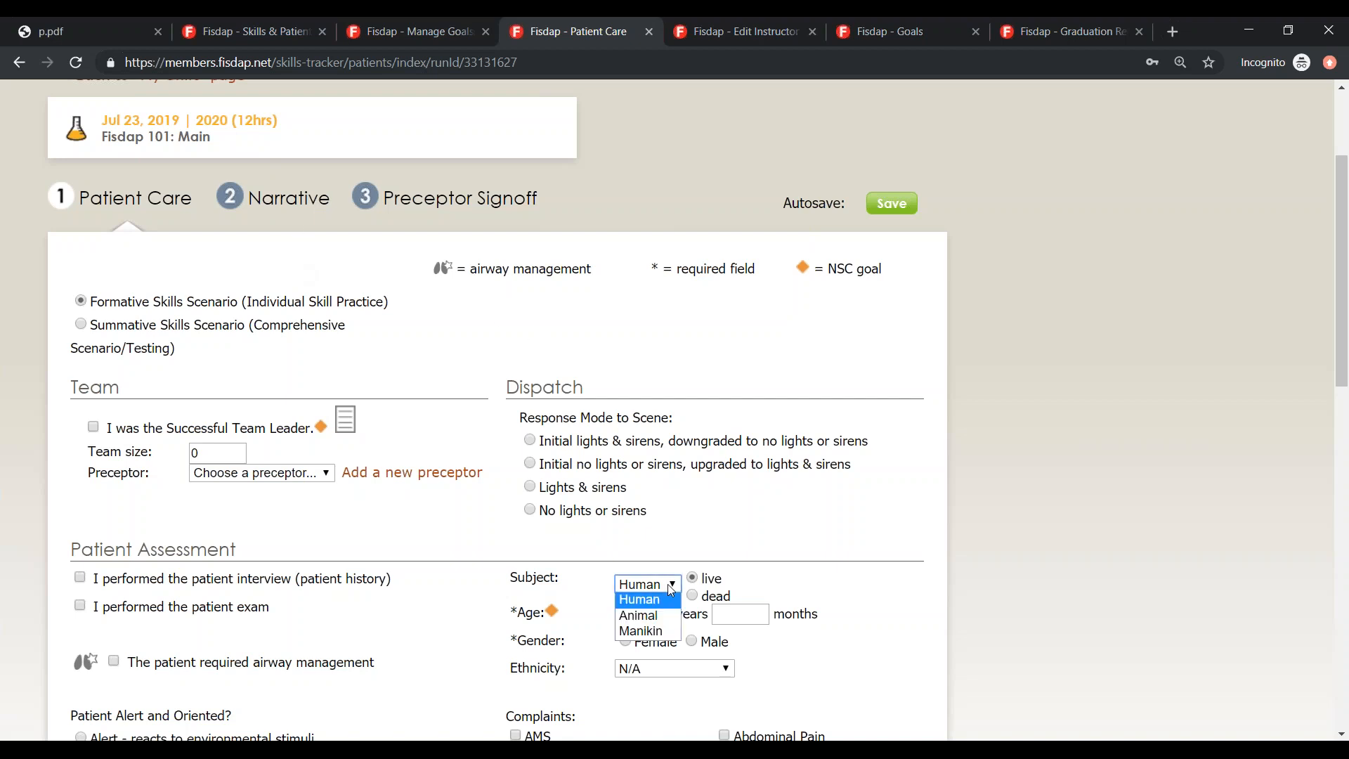
{"action": "left_click", "coordinate": [667, 629]}
{"action": "scroll", "coordinate": [155, 657], "scroll_direction": "down", "scroll_amount": 3}
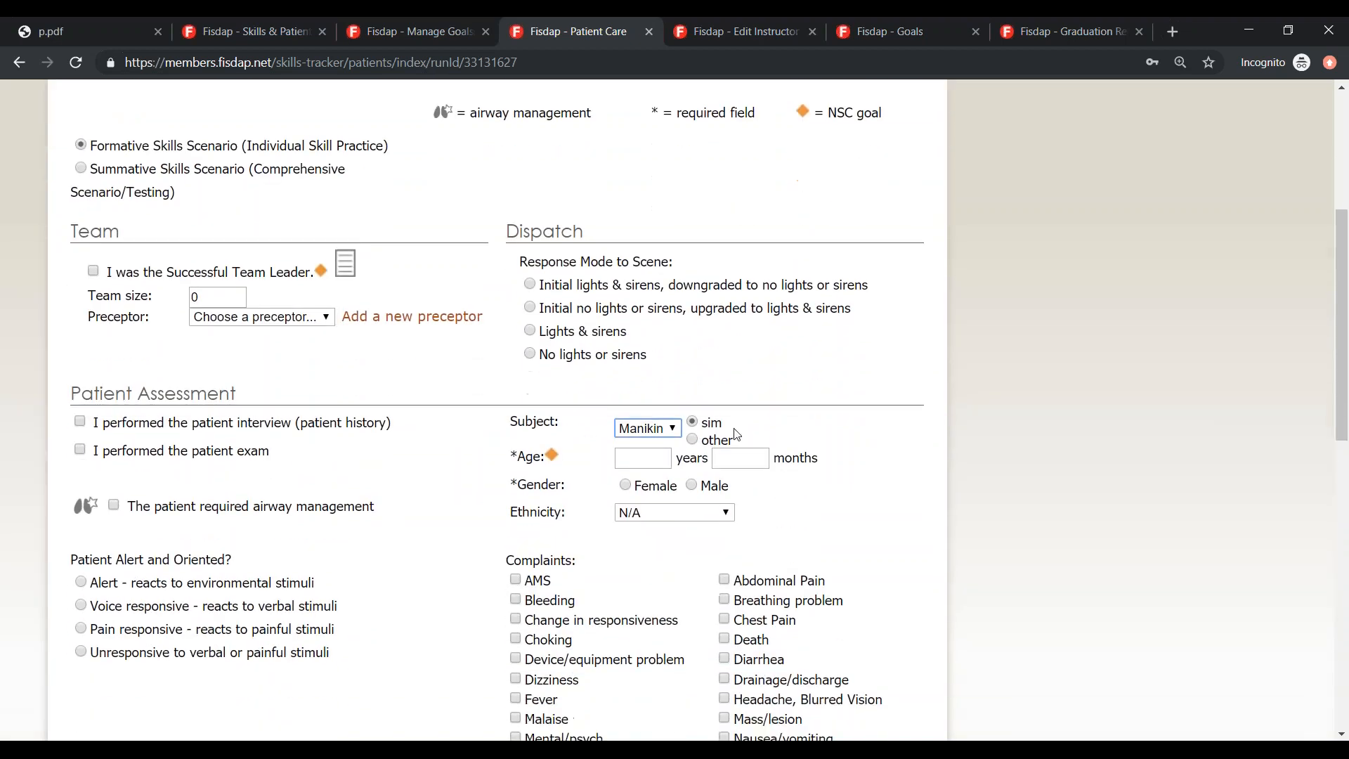
{"action": "scroll", "coordinate": [155, 658], "scroll_direction": "down", "scroll_amount": 1}
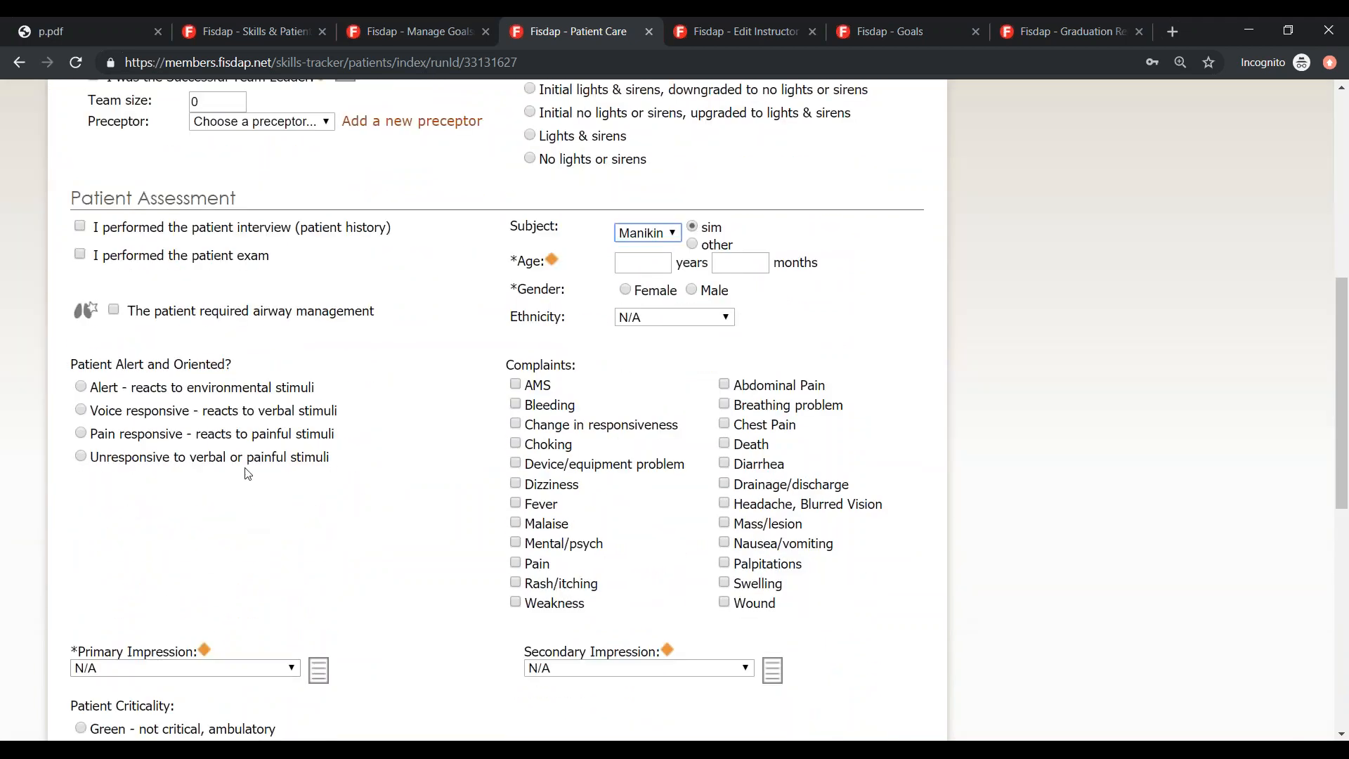
{"action": "scroll", "coordinate": [248, 474], "scroll_direction": "down", "scroll_amount": 7}
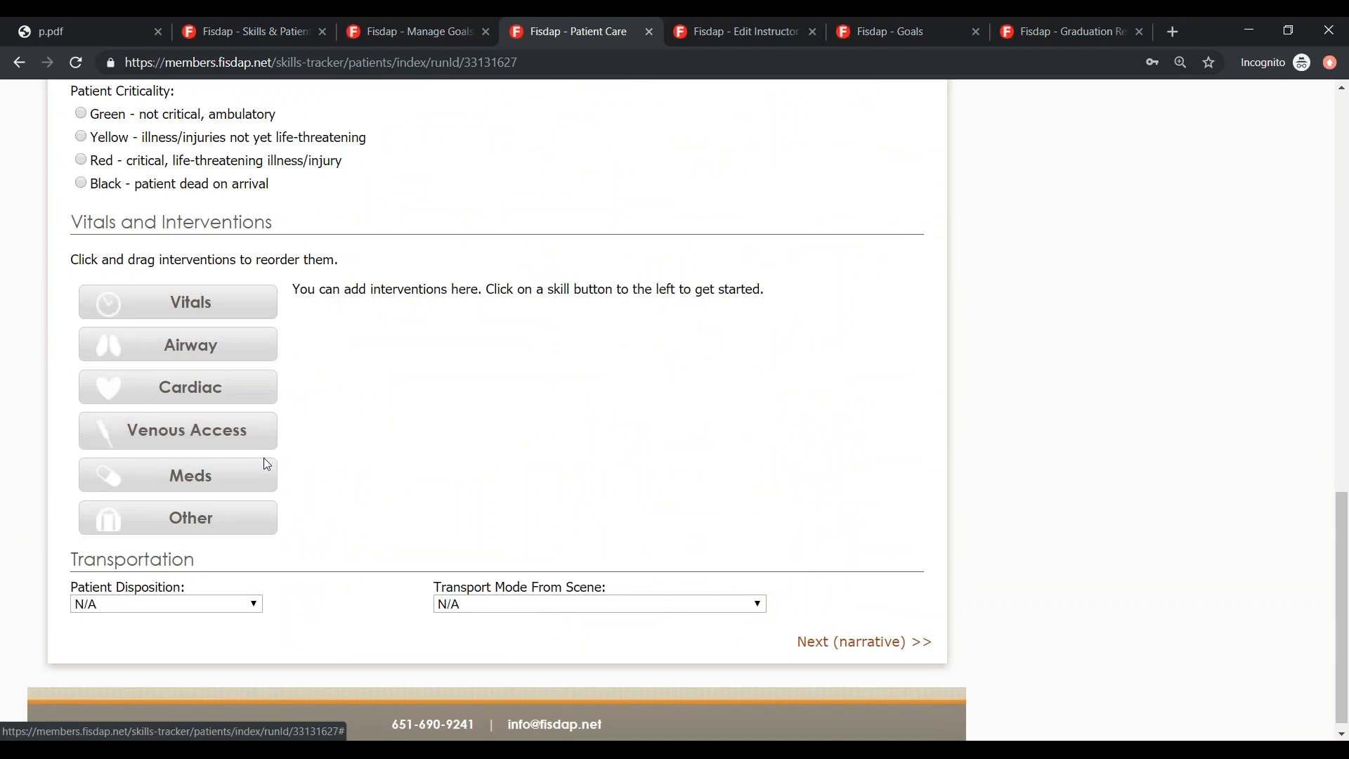
{"action": "scroll", "coordinate": [266, 464], "scroll_direction": "up", "scroll_amount": 9}
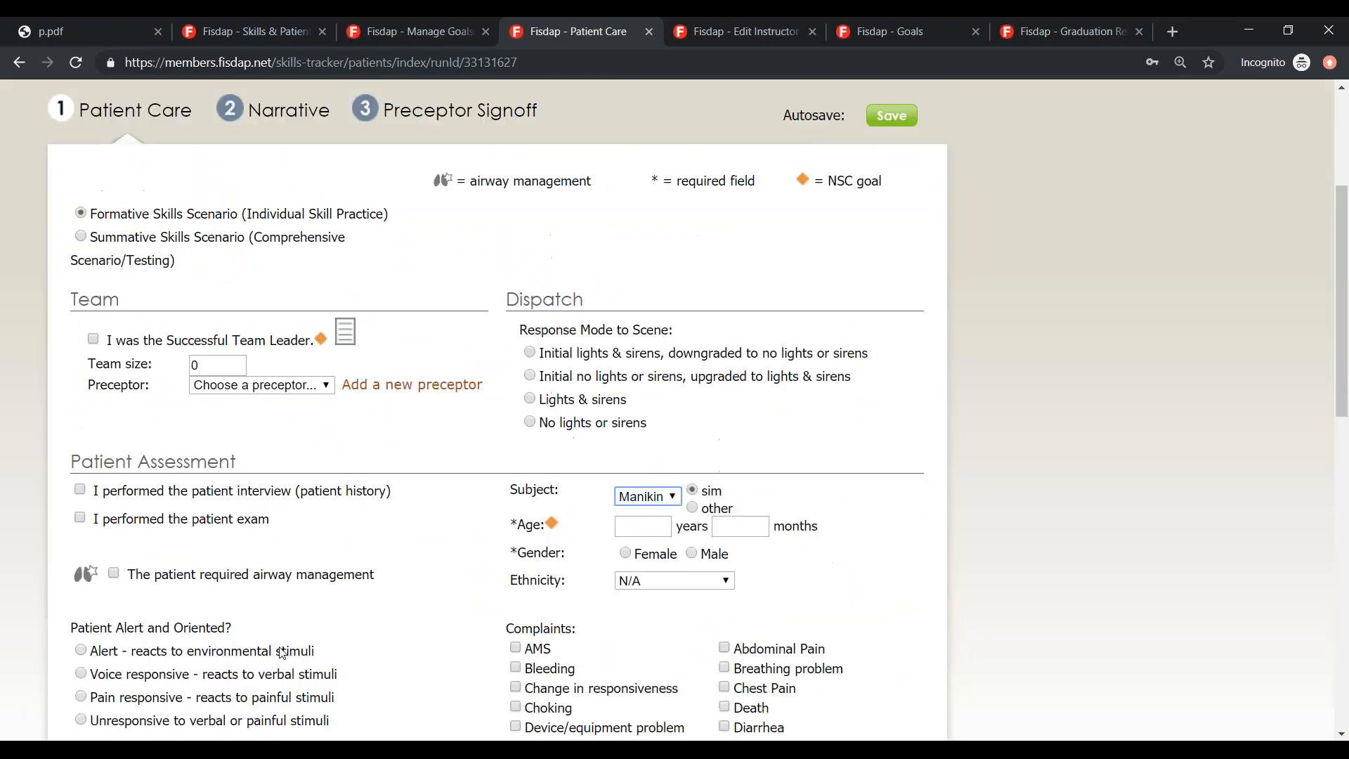
{"action": "scroll", "coordinate": [295, 652], "scroll_direction": "down", "scroll_amount": 6}
{"action": "scroll", "coordinate": [295, 652], "scroll_direction": "down", "scroll_amount": 3}
{"action": "left_click", "coordinate": [191, 345]}
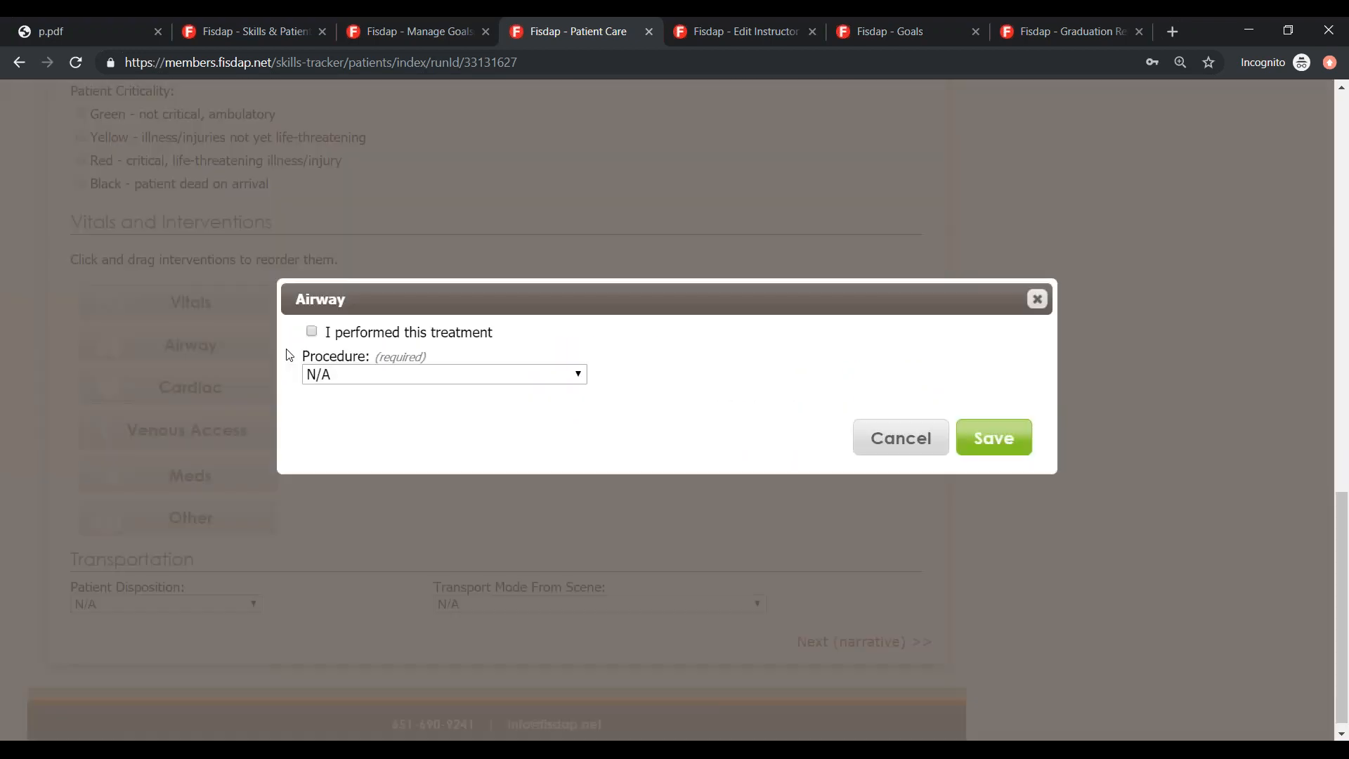
{"action": "left_click", "coordinate": [374, 383]}
{"action": "scroll", "coordinate": [411, 587], "scroll_direction": "down", "scroll_amount": 3}
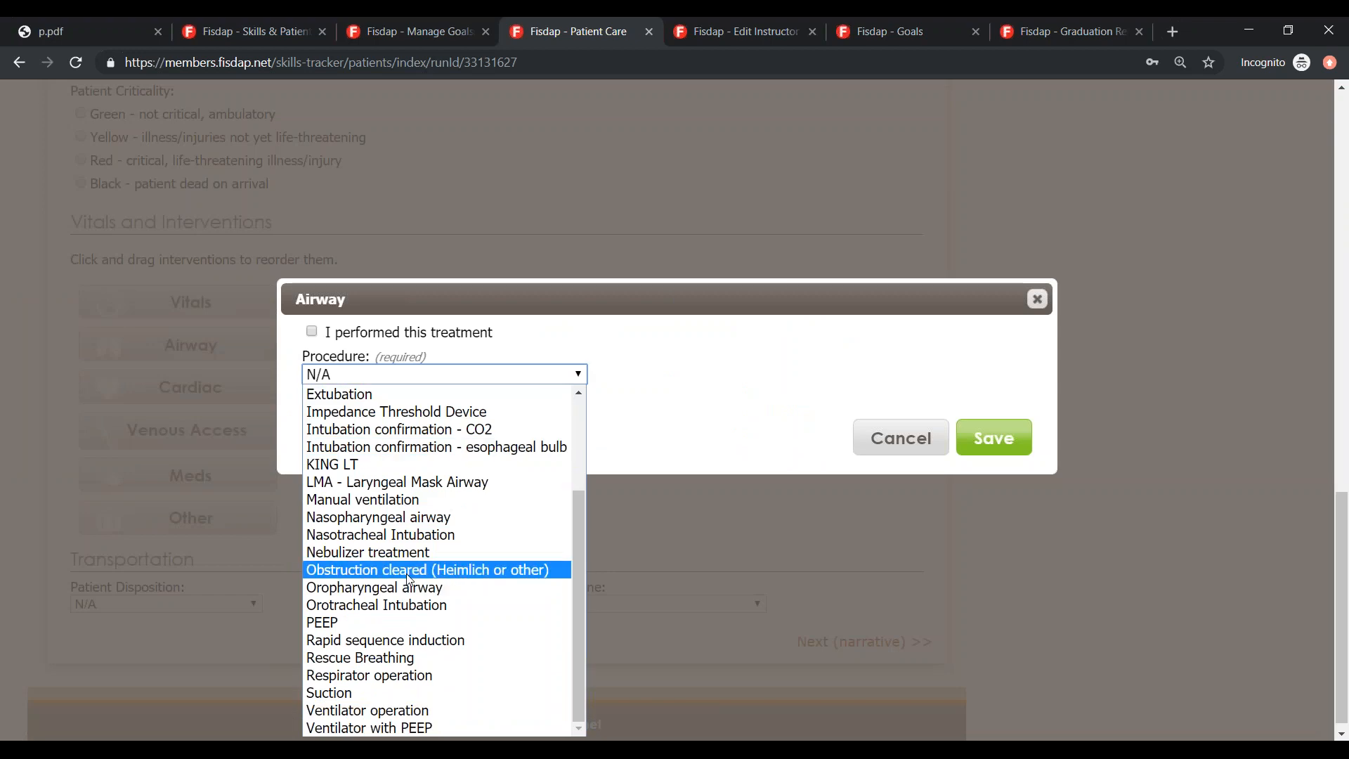
{"action": "left_click", "coordinate": [411, 611]}
{"action": "left_click", "coordinate": [907, 509]}
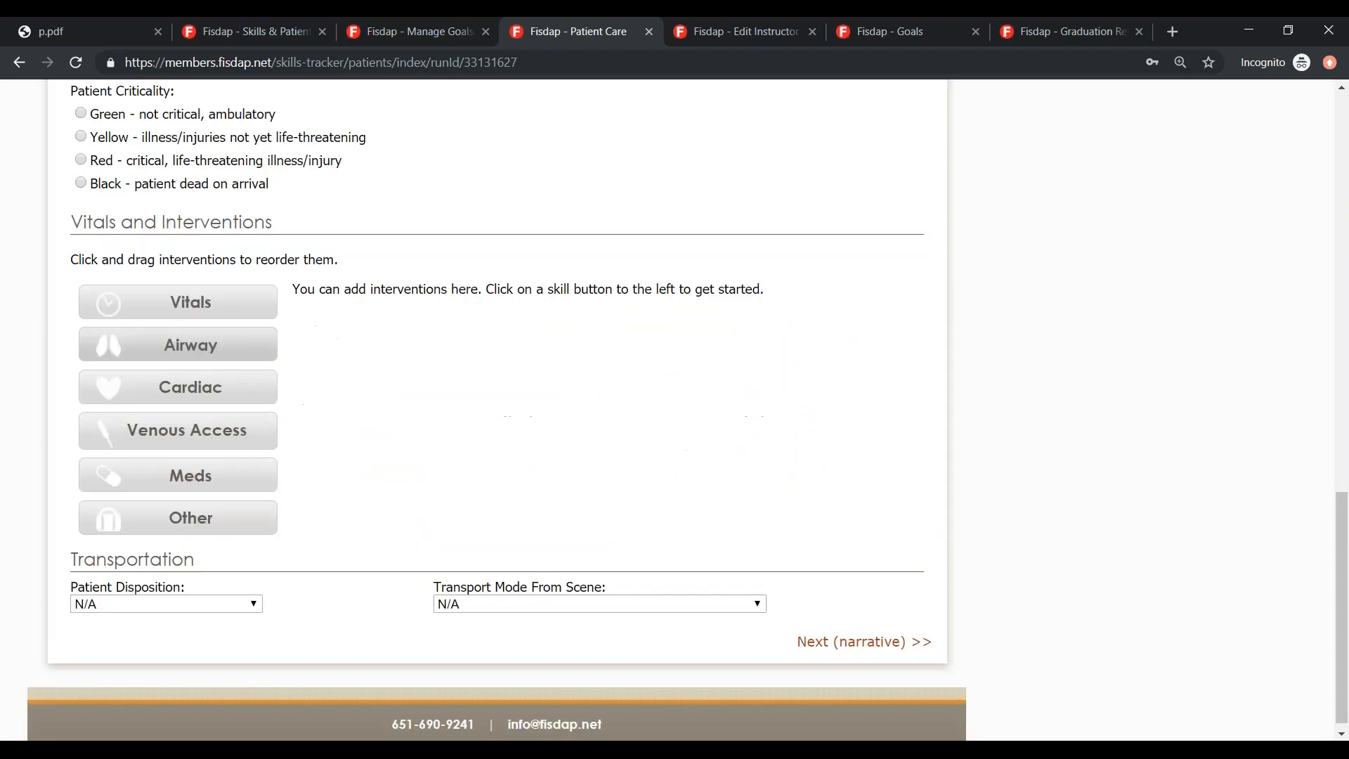
- Set the subject of the patient assessment to Human
{"action": "scroll", "coordinate": [893, 534], "scroll_direction": "up", "scroll_amount": 15}
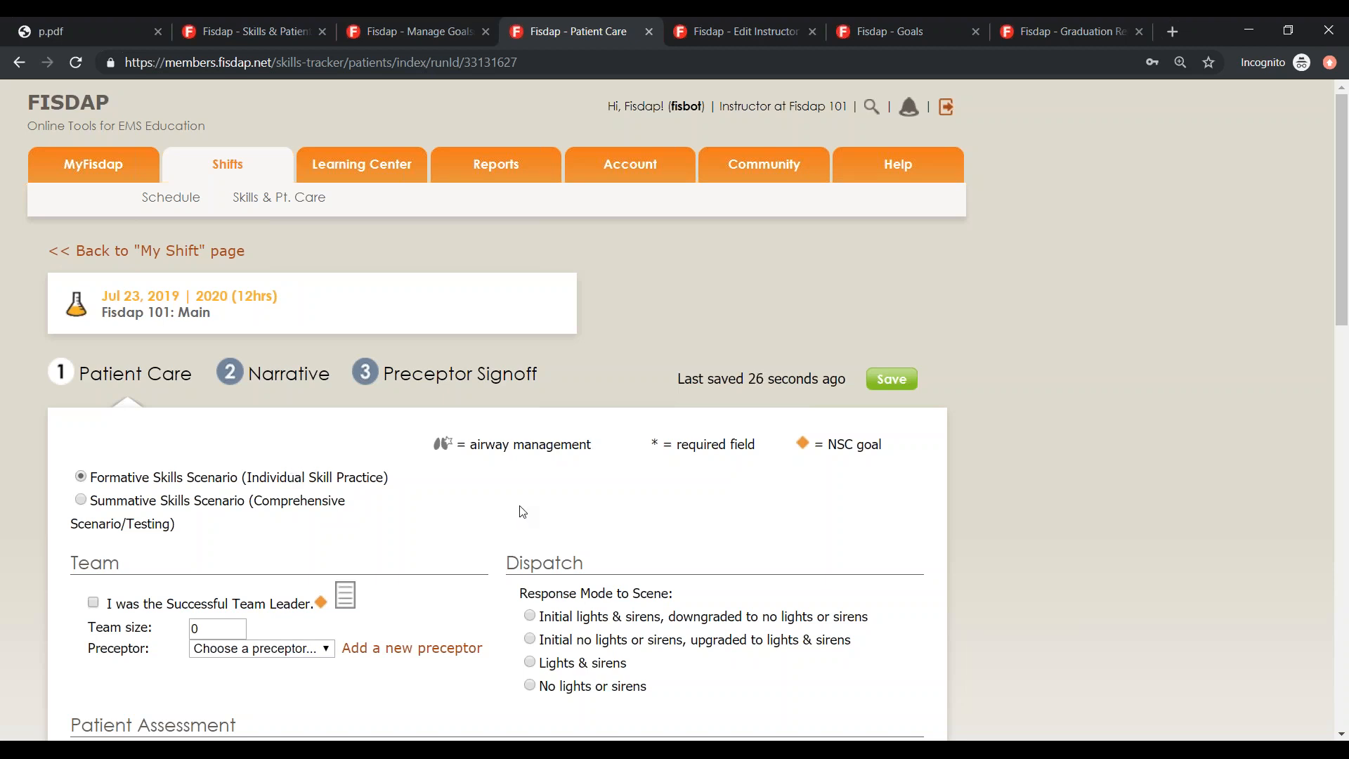
{"action": "scroll", "coordinate": [531, 575], "scroll_direction": "down", "scroll_amount": 1}
{"action": "scroll", "coordinate": [532, 574], "scroll_direction": "down", "scroll_amount": 2}
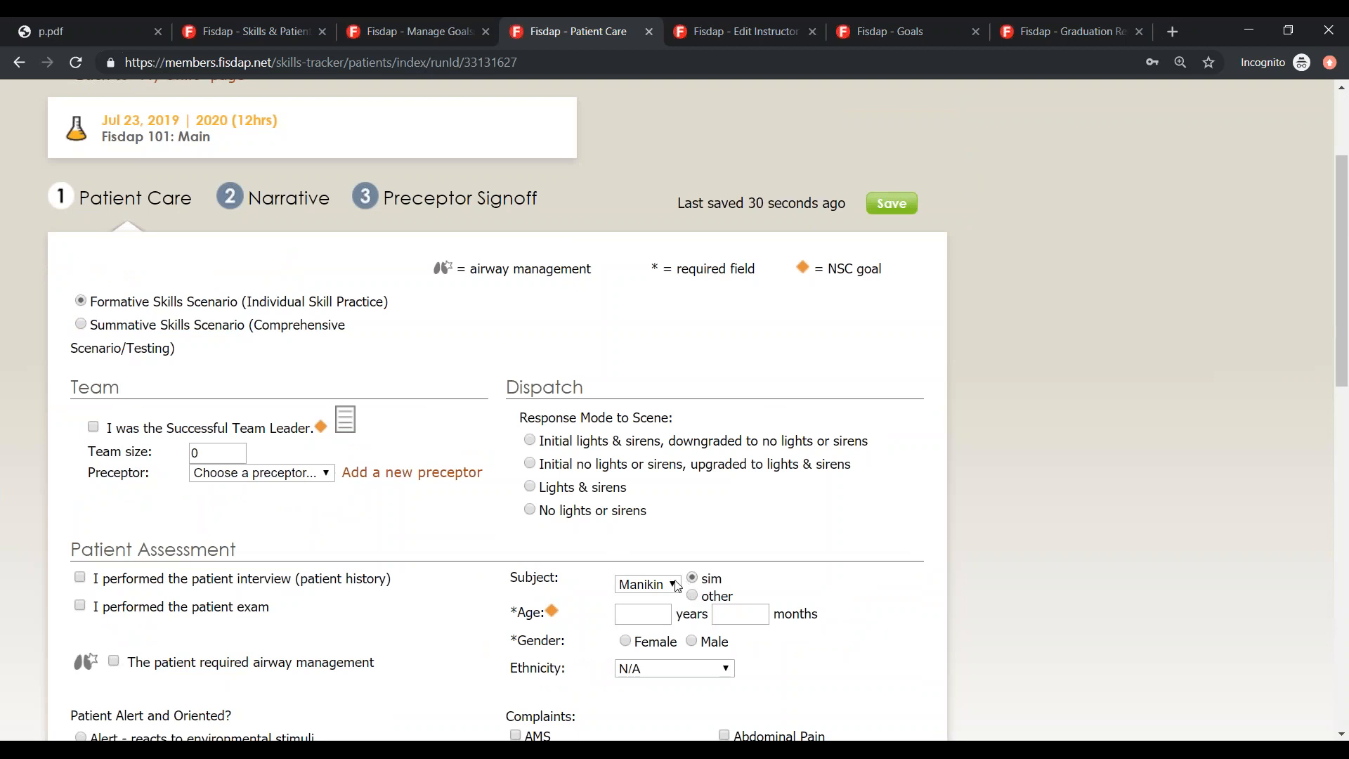
{"action": "left_click", "coordinate": [641, 584]}
{"action": "left_click", "coordinate": [652, 601]}
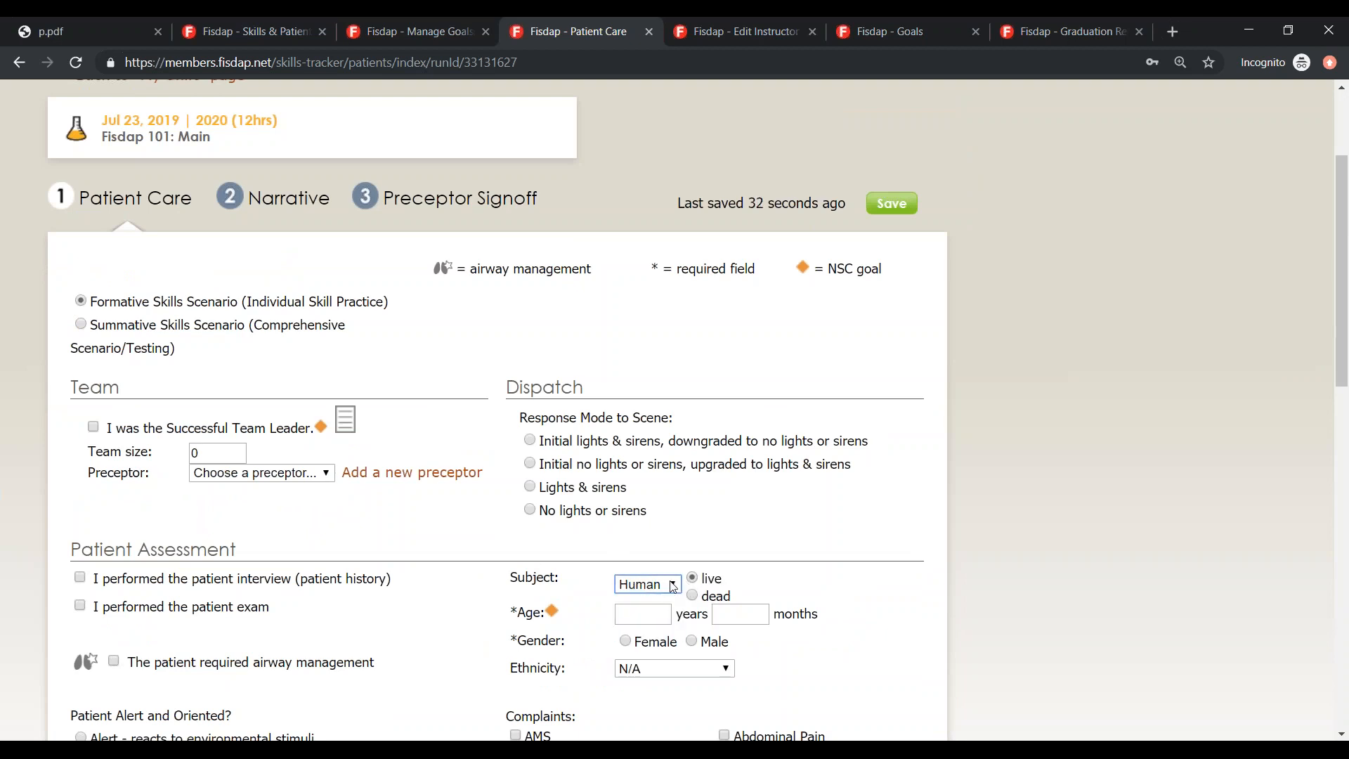
- Enter an age of 18 years and gender Female, with complaints Change in responsiveness and Device/equipment problem
{"action": "scroll", "coordinate": [672, 585], "scroll_direction": "down", "scroll_amount": 3}
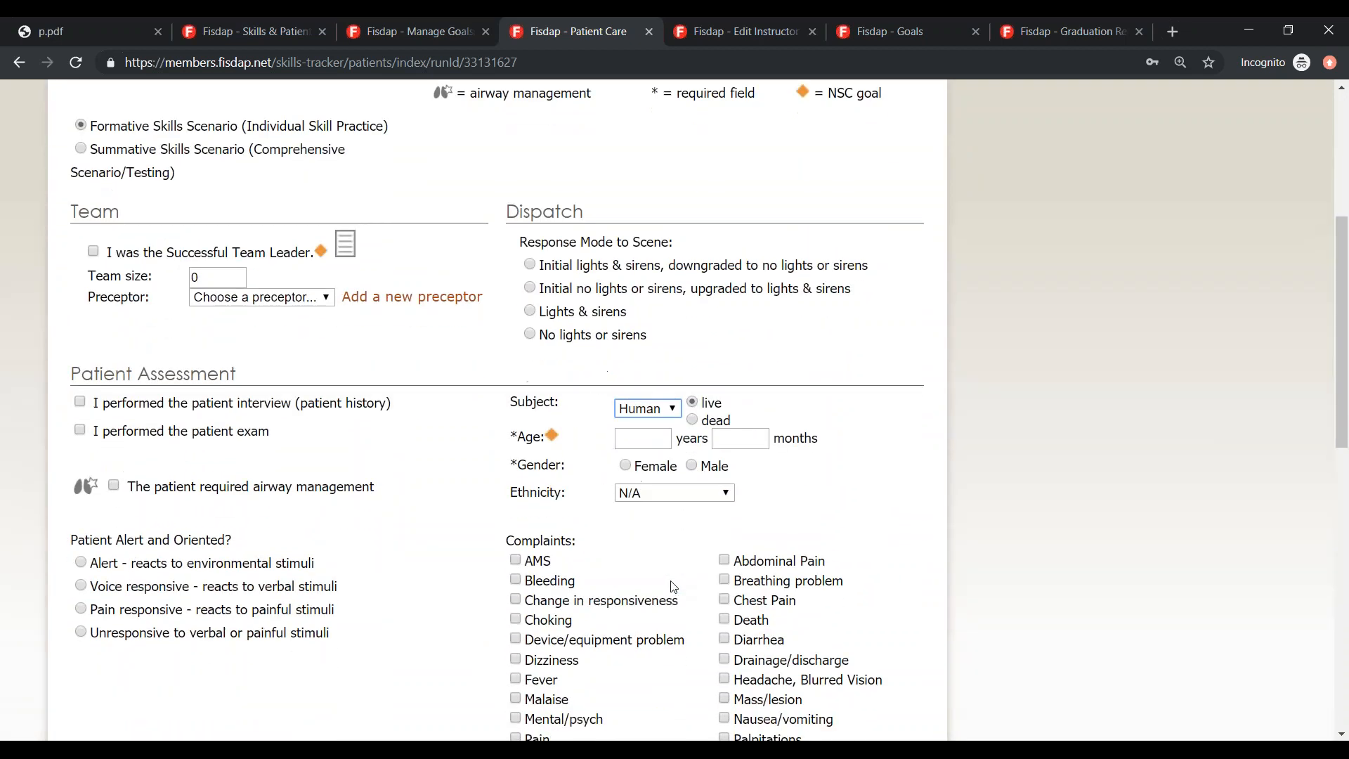
{"action": "scroll", "coordinate": [672, 587], "scroll_direction": "down", "scroll_amount": 8}
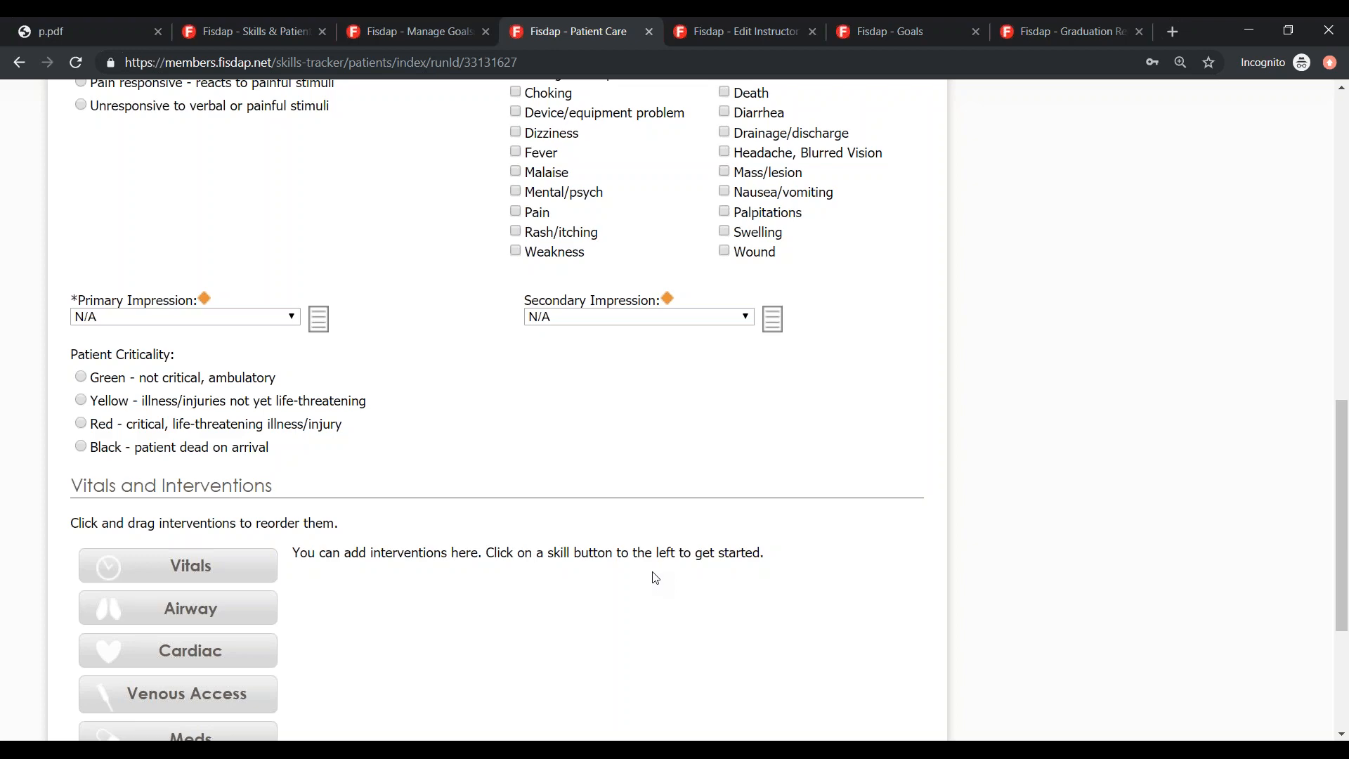
{"action": "scroll", "coordinate": [655, 578], "scroll_direction": "up", "scroll_amount": 1}
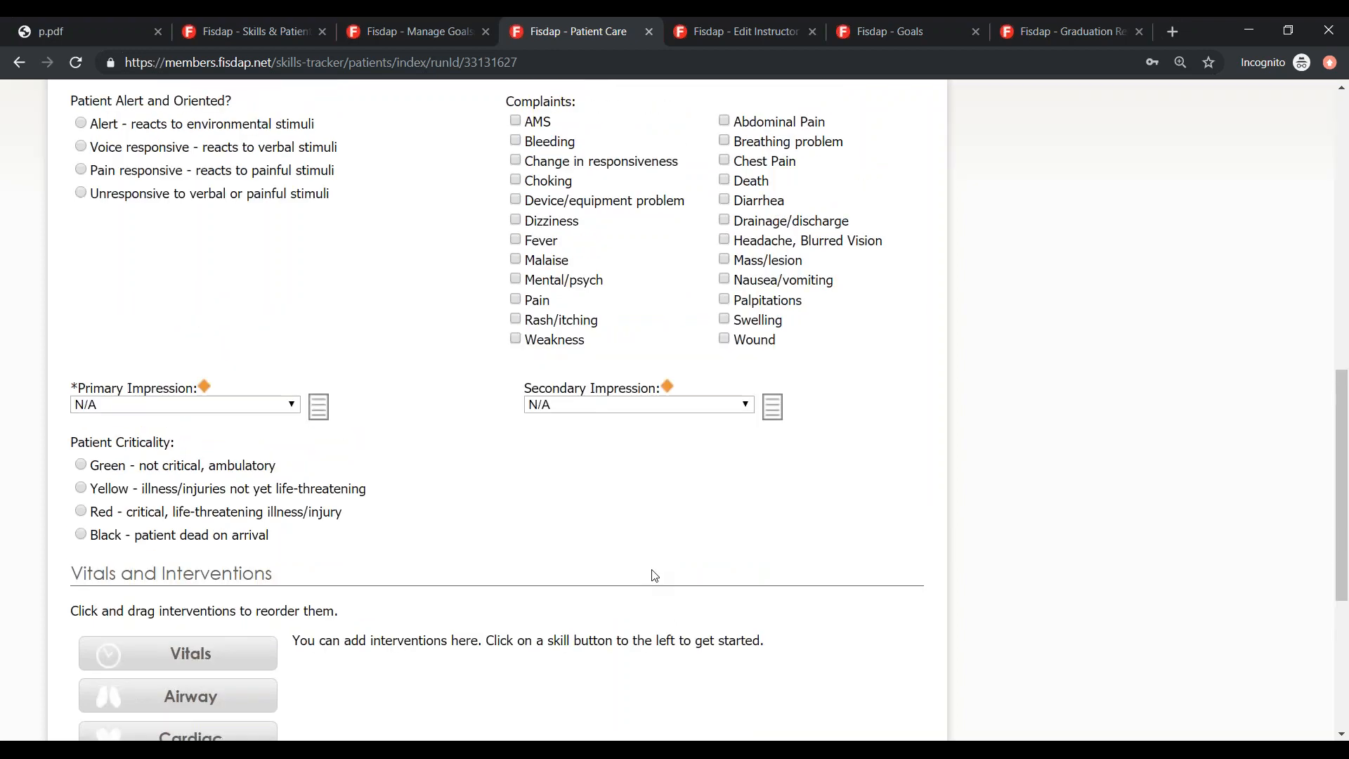
{"action": "scroll", "coordinate": [655, 577], "scroll_direction": "up", "scroll_amount": 3}
{"action": "scroll", "coordinate": [656, 578], "scroll_direction": "down", "scroll_amount": 2}
{"action": "scroll", "coordinate": [587, 557], "scroll_direction": "up", "scroll_amount": 4}
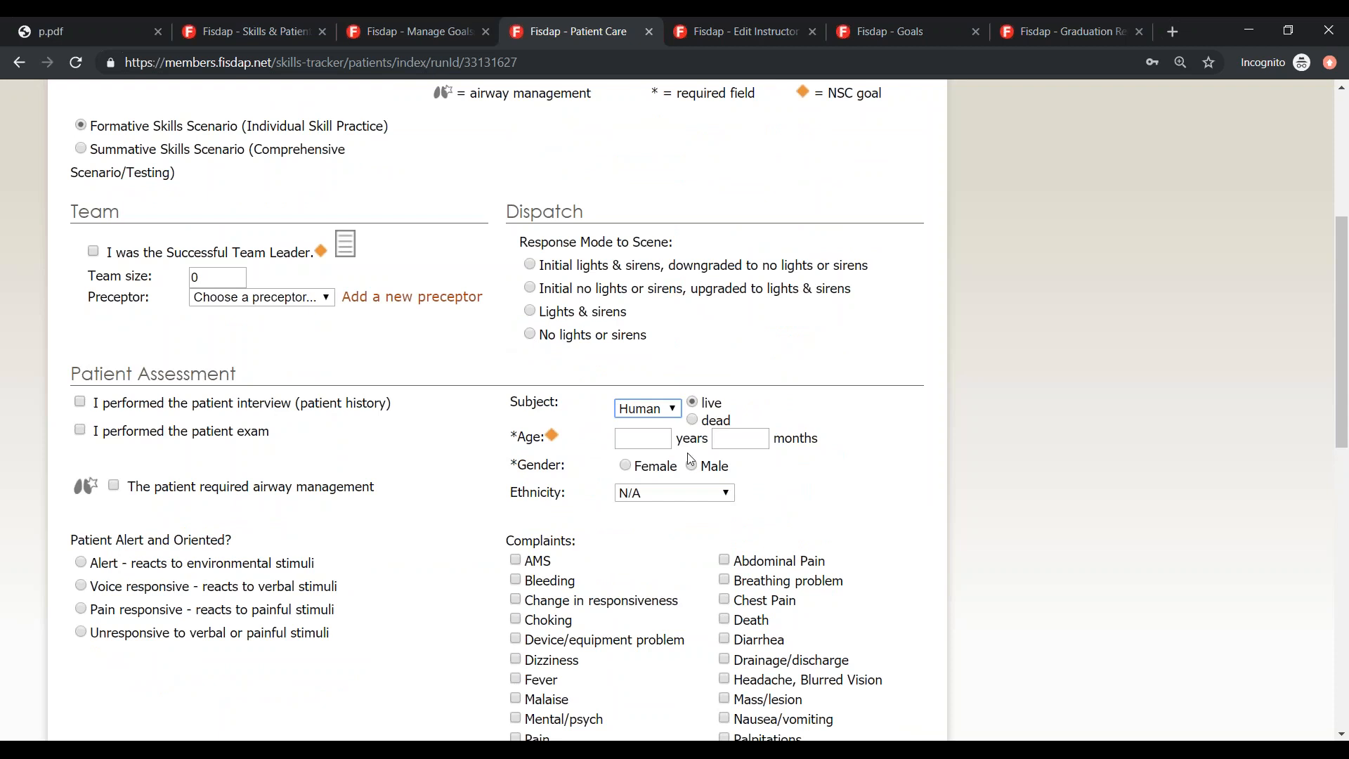
{"action": "left_click", "coordinate": [649, 438]}
{"action": "type", "text": "18"}
{"action": "scroll", "coordinate": [640, 450], "scroll_direction": "down", "scroll_amount": 3}
{"action": "left_click", "coordinate": [639, 288]}
{"action": "left_click", "coordinate": [578, 427]}
{"action": "left_click", "coordinate": [554, 467]}
- Set the patient's primary impression to Overdose/Poison
{"action": "scroll", "coordinate": [281, 457], "scroll_direction": "down", "scroll_amount": 4}
{"action": "left_click", "coordinate": [253, 405]}
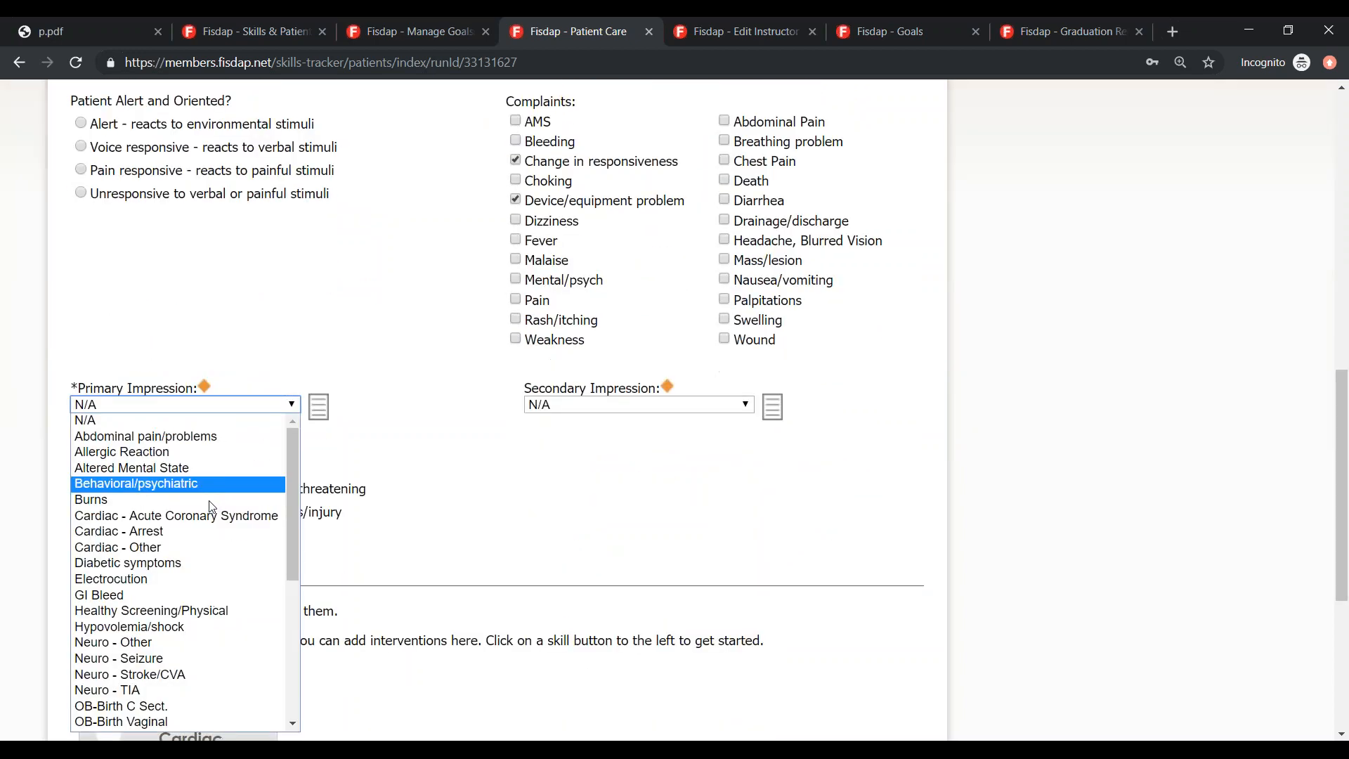
{"action": "scroll", "coordinate": [166, 512], "scroll_direction": "down", "scroll_amount": 4}
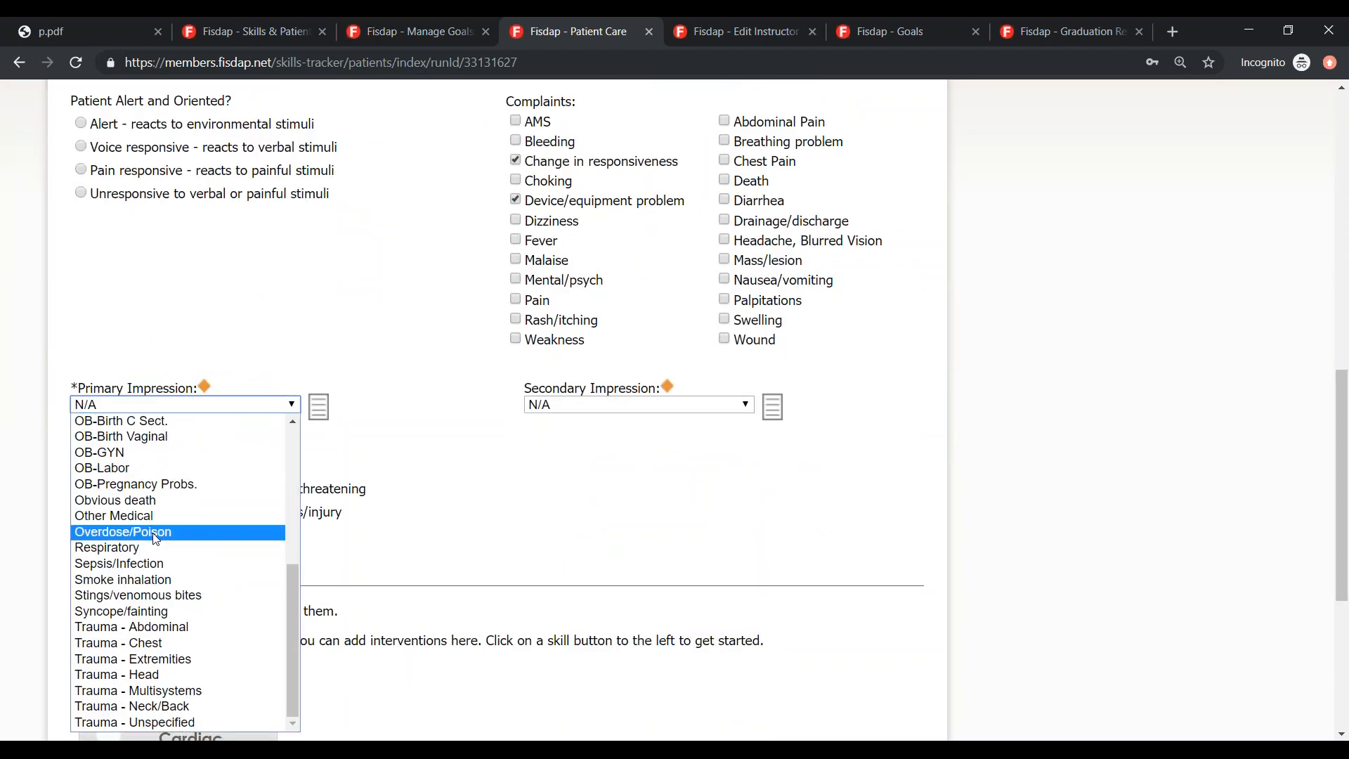
{"action": "left_click", "coordinate": [191, 531]}
- Add a successful, performed Orotracheal Intubation airway intervention with size 1 and 1 attempt
{"action": "scroll", "coordinate": [192, 532], "scroll_direction": "down", "scroll_amount": 3}
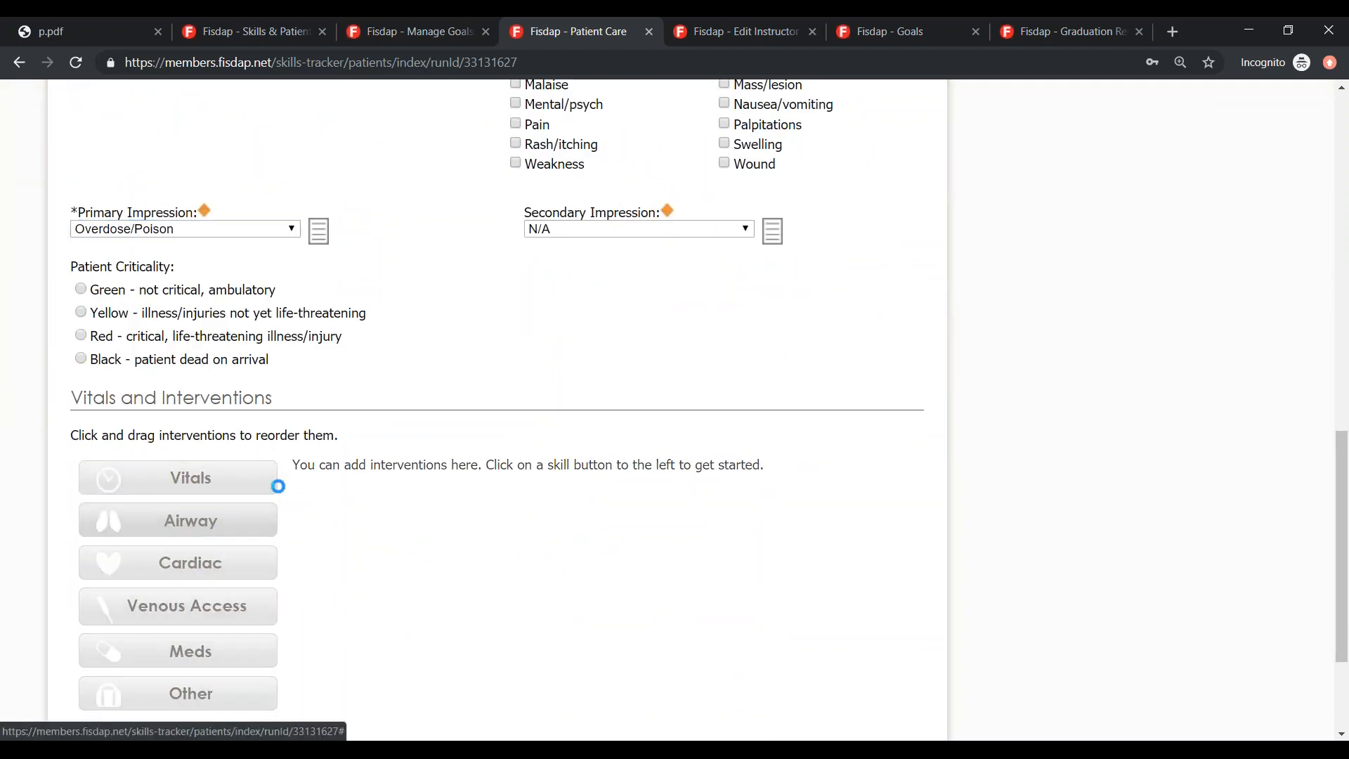
{"action": "left_click", "coordinate": [172, 523]}
{"action": "left_click", "coordinate": [383, 379]}
{"action": "scroll", "coordinate": [389, 477], "scroll_direction": "down", "scroll_amount": 3}
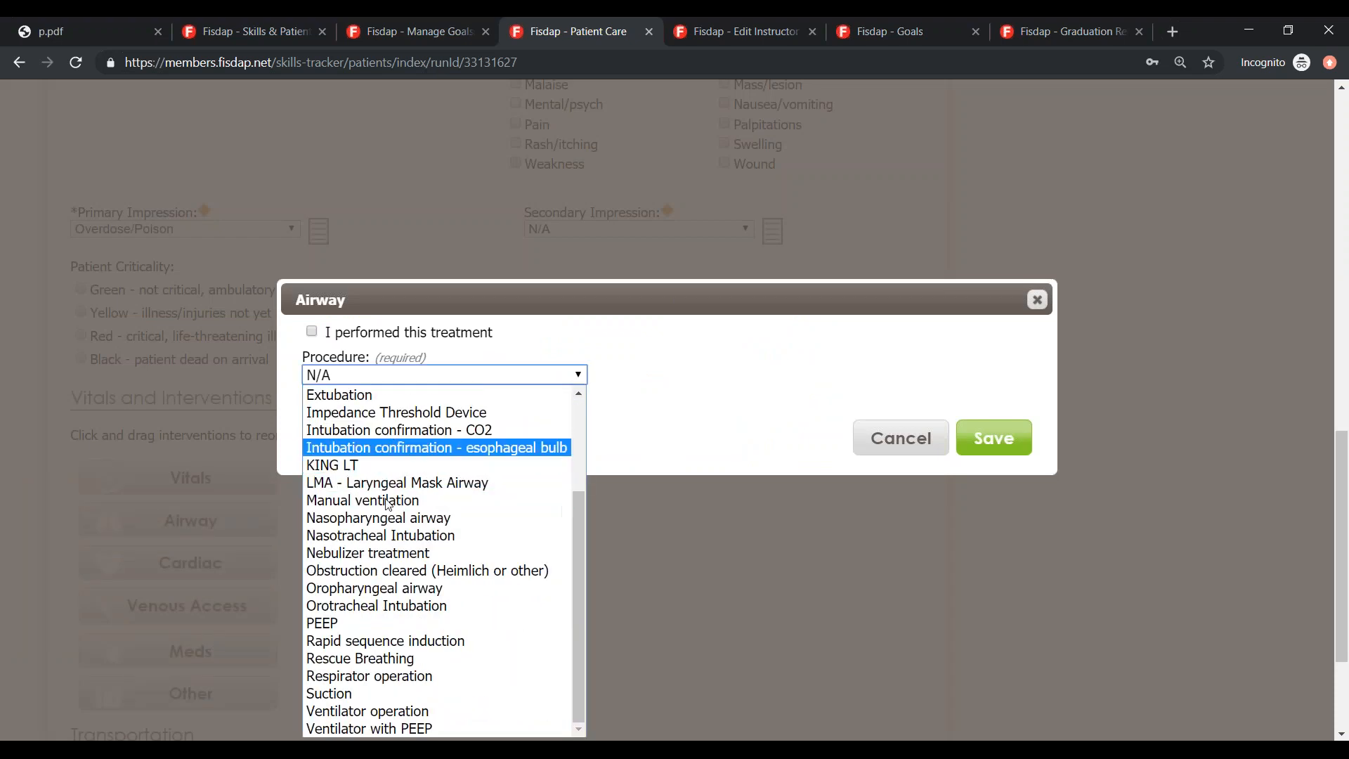
{"action": "left_click", "coordinate": [385, 606]}
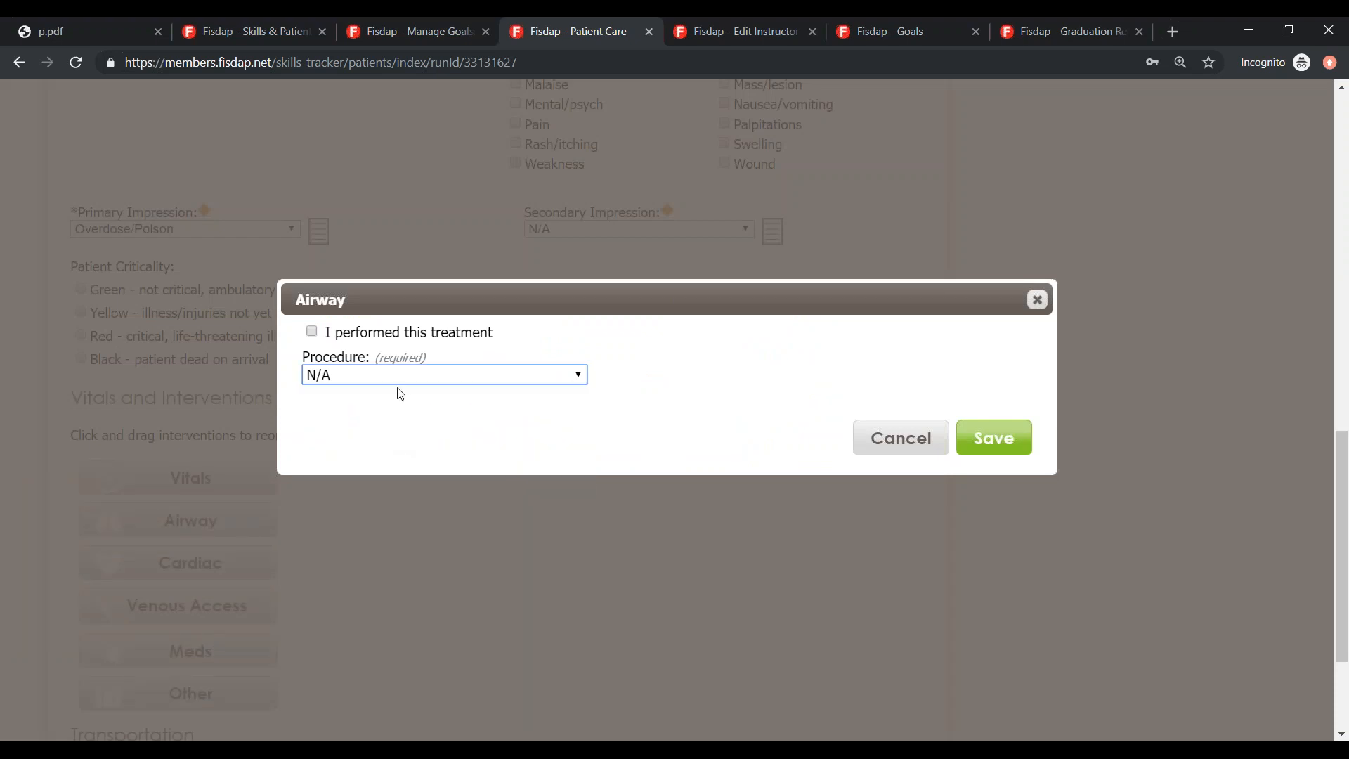
{"action": "left_click", "coordinate": [892, 377]}
{"action": "type", "text": "1"}
{"action": "left_click", "coordinate": [469, 431]}
{"action": "type", "text": "1"}
{"action": "left_click", "coordinate": [399, 335]}
{"action": "left_click", "coordinate": [708, 446]}
{"action": "left_click", "coordinate": [992, 507]}
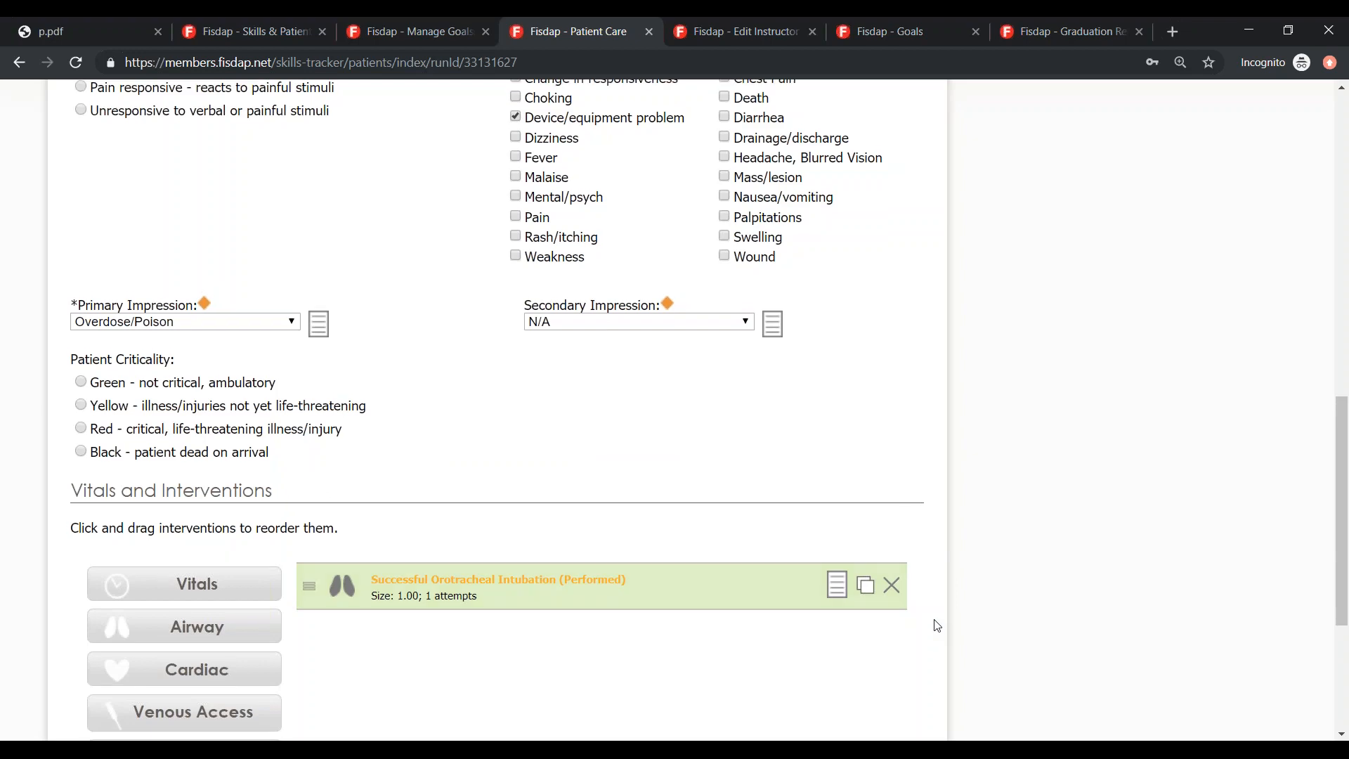
- Review the filled-in Patient Care form and return to the student's shift list on Skills & Patient Care
{"action": "scroll", "coordinate": [937, 621], "scroll_direction": "up", "scroll_amount": 10}
{"action": "scroll", "coordinate": [937, 625], "scroll_direction": "up", "scroll_amount": 3}
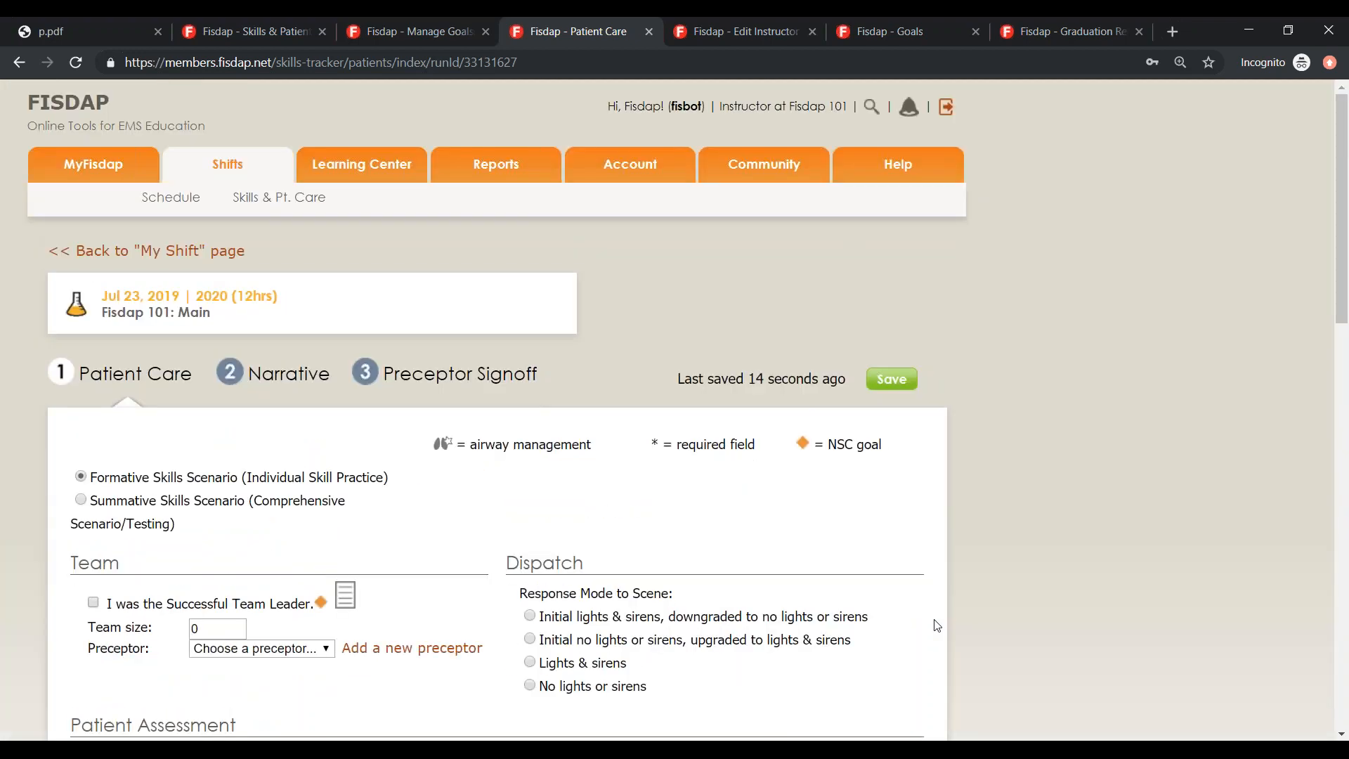
{"action": "scroll", "coordinate": [530, 606], "scroll_direction": "down", "scroll_amount": 1}
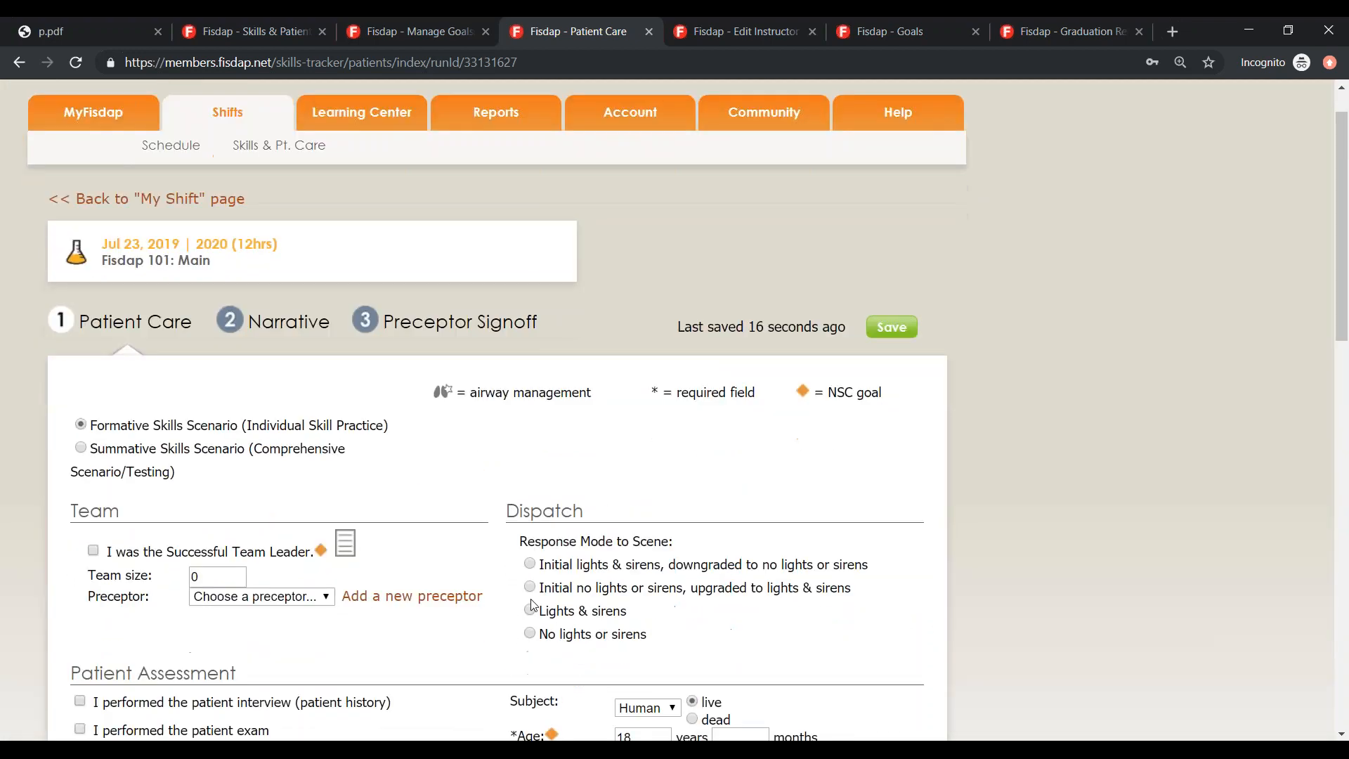
{"action": "scroll", "coordinate": [532, 605], "scroll_direction": "down", "scroll_amount": 5}
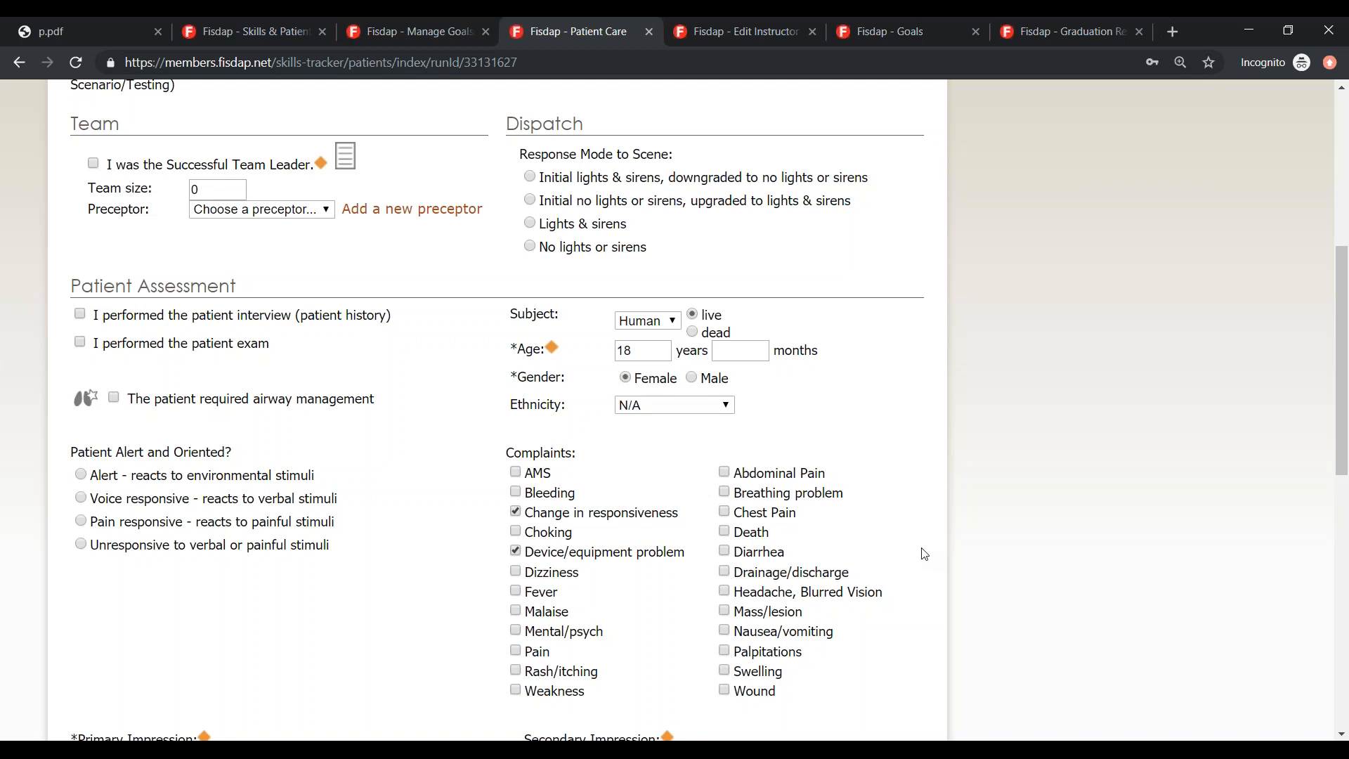
{"action": "scroll", "coordinate": [518, 325], "scroll_direction": "up", "scroll_amount": 1}
{"action": "scroll", "coordinate": [518, 325], "scroll_direction": "up", "scroll_amount": 6}
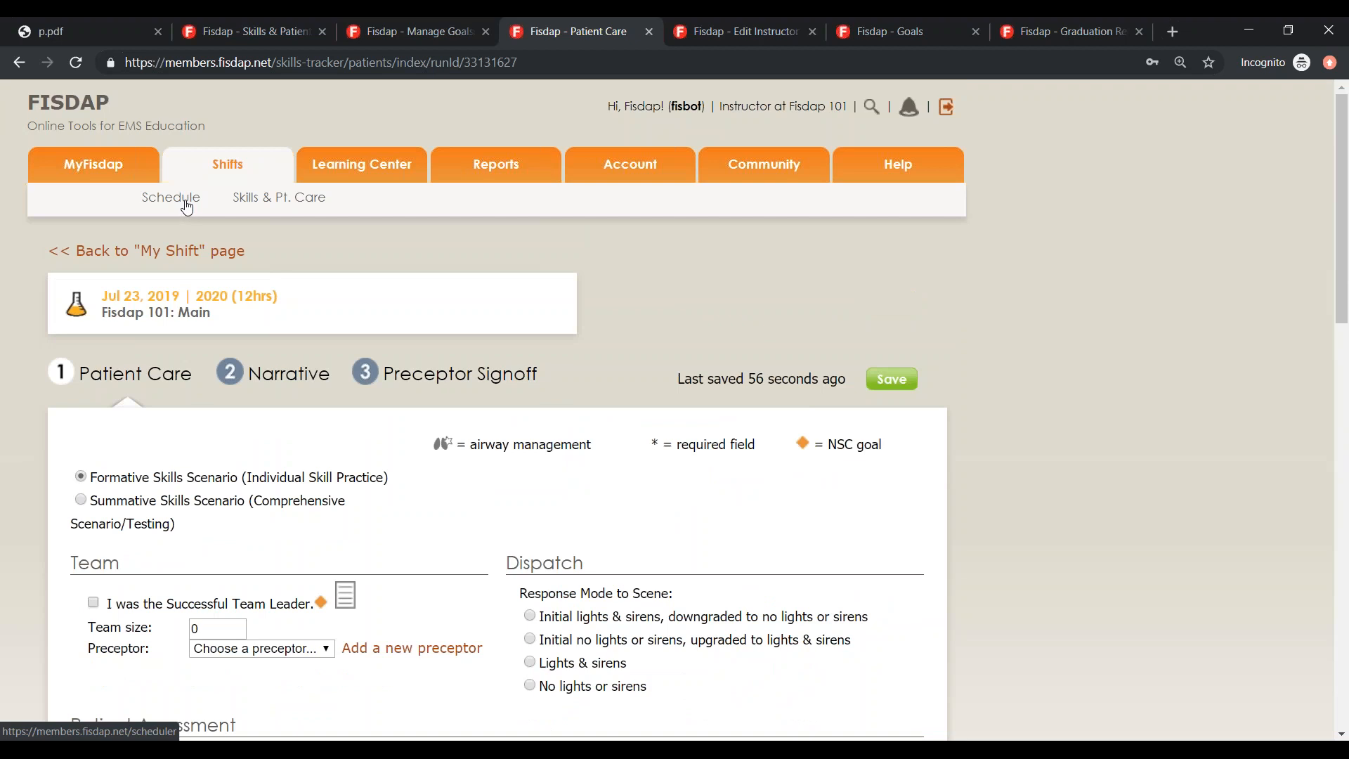
{"action": "left_click", "coordinate": [263, 21]}
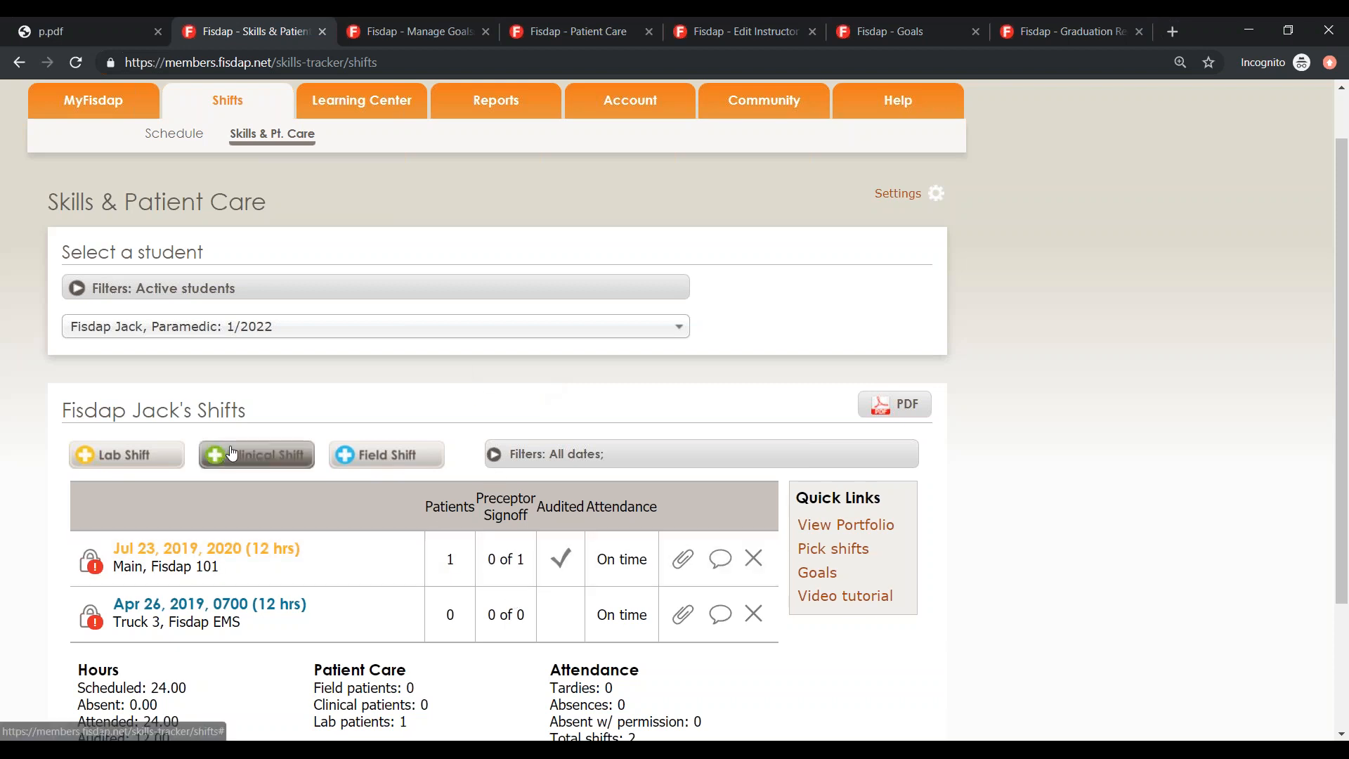
- Open the Jul 23, 2019 lab shift and go to the preceptor sign-off for its 18 yo Female patient
{"action": "scroll", "coordinate": [483, 454], "scroll_direction": "down", "scroll_amount": 3}
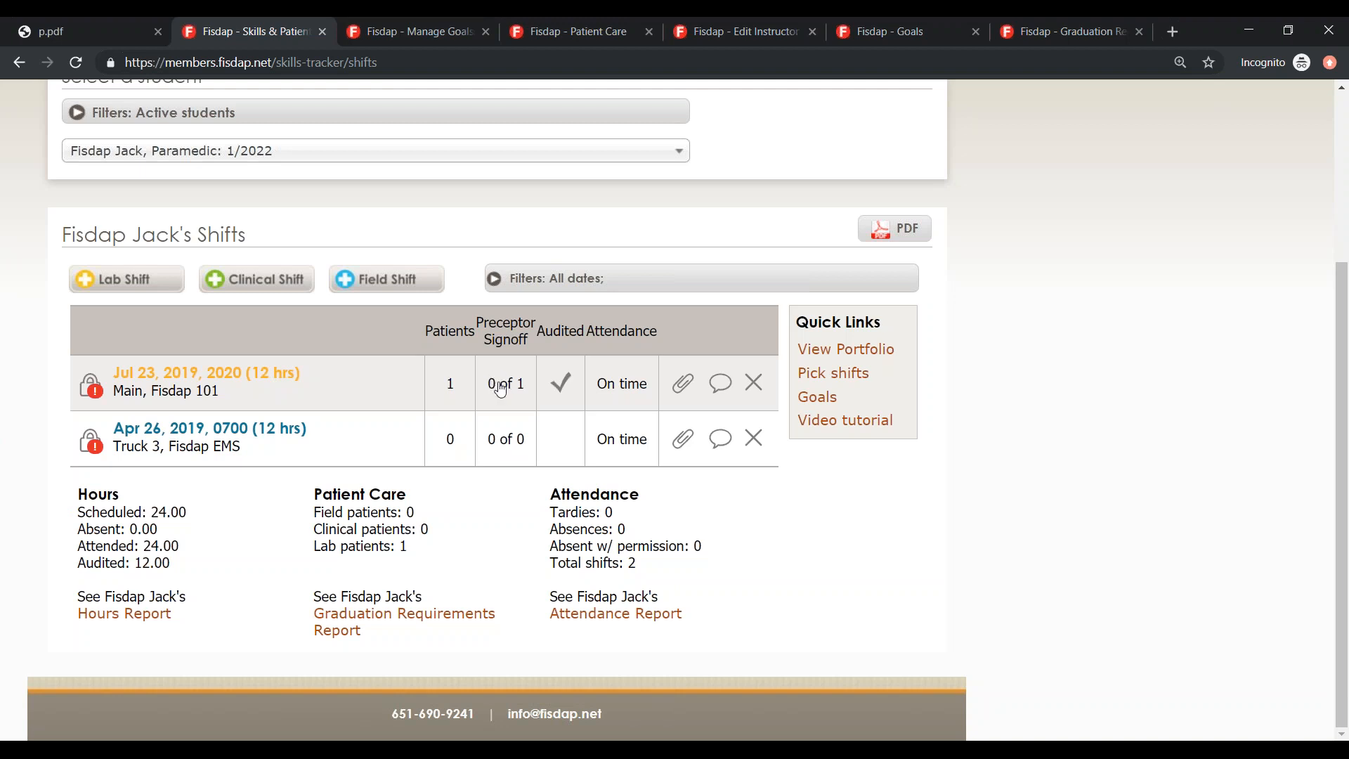
{"action": "left_click", "coordinate": [271, 377]}
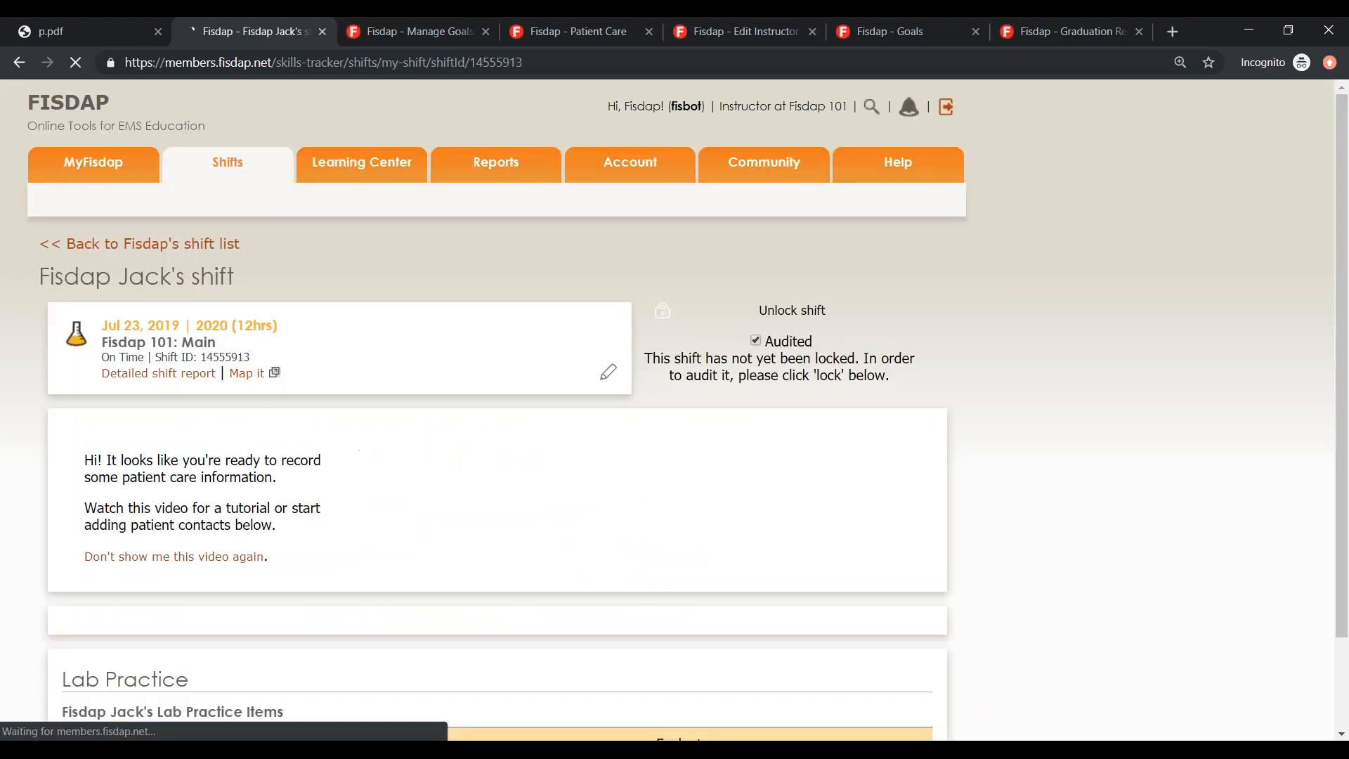
{"action": "scroll", "coordinate": [375, 443], "scroll_direction": "down", "scroll_amount": 7}
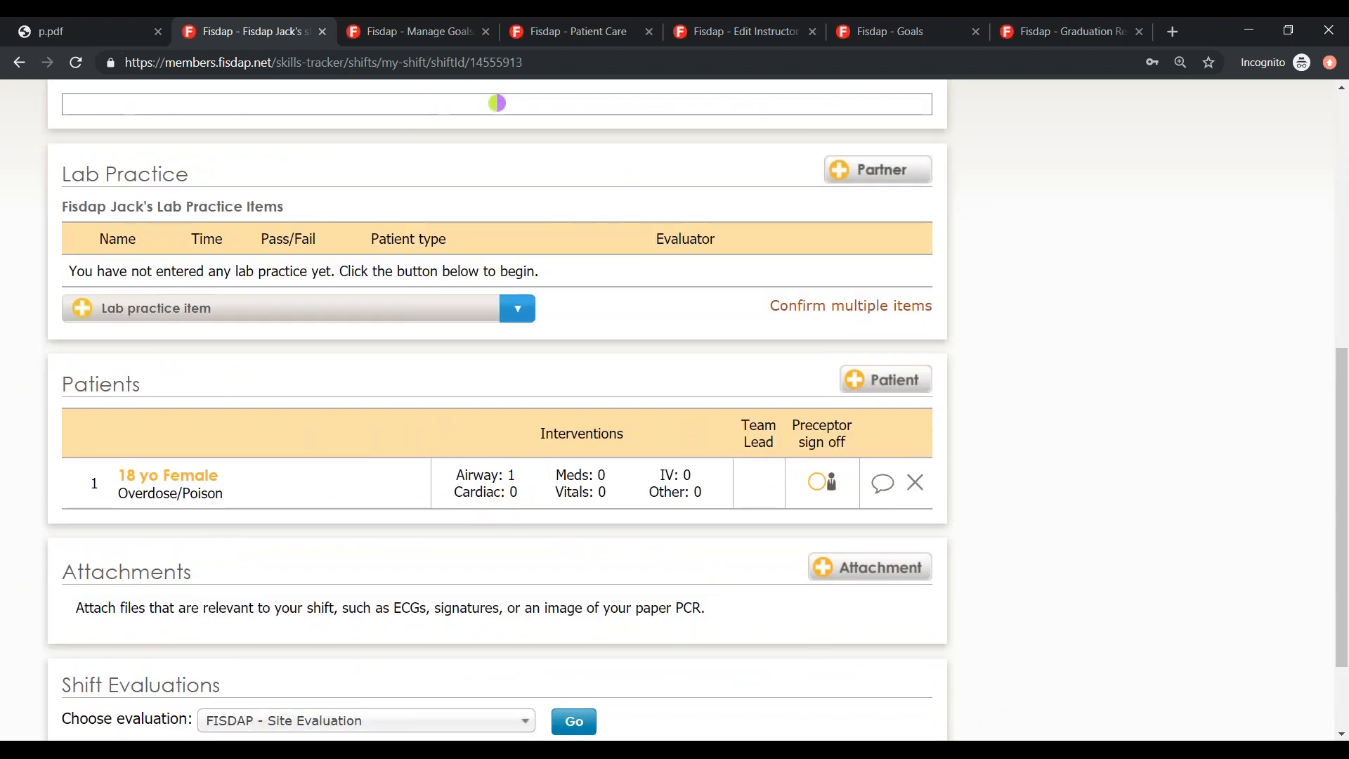
{"action": "scroll", "coordinate": [188, 476], "scroll_direction": "down", "scroll_amount": 5}
{"action": "scroll", "coordinate": [187, 477], "scroll_direction": "down", "scroll_amount": 2}
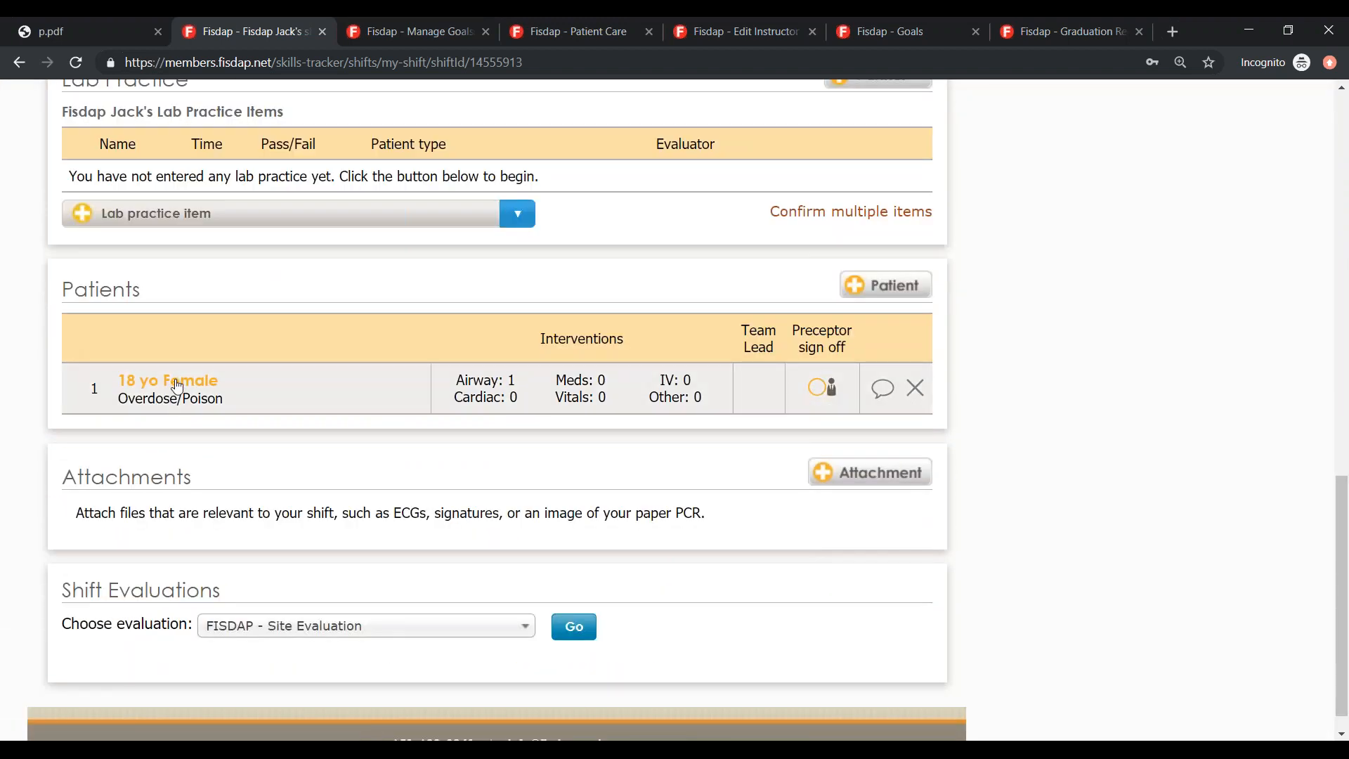
{"action": "right_click", "coordinate": [278, 375]}
{"action": "left_click", "coordinate": [710, 431]}
{"action": "left_click_drag", "start_coordinate": [710, 430], "coordinate": [821, 393]}
{"action": "left_click", "coordinate": [820, 394]}
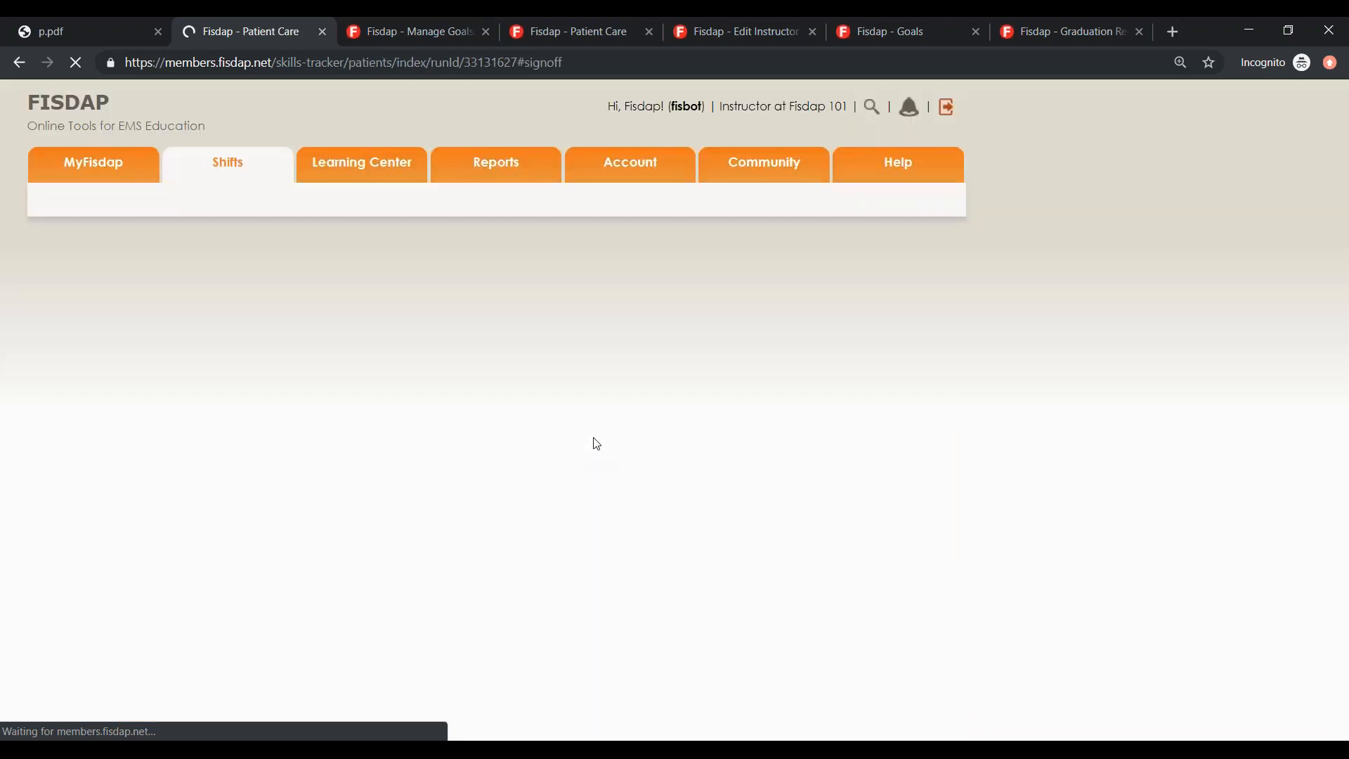
- Examine the Preceptor Signoff form's shift summary, rating directions, and student and preceptor rating rows
{"action": "scroll", "coordinate": [592, 413], "scroll_direction": "up", "scroll_amount": 4}
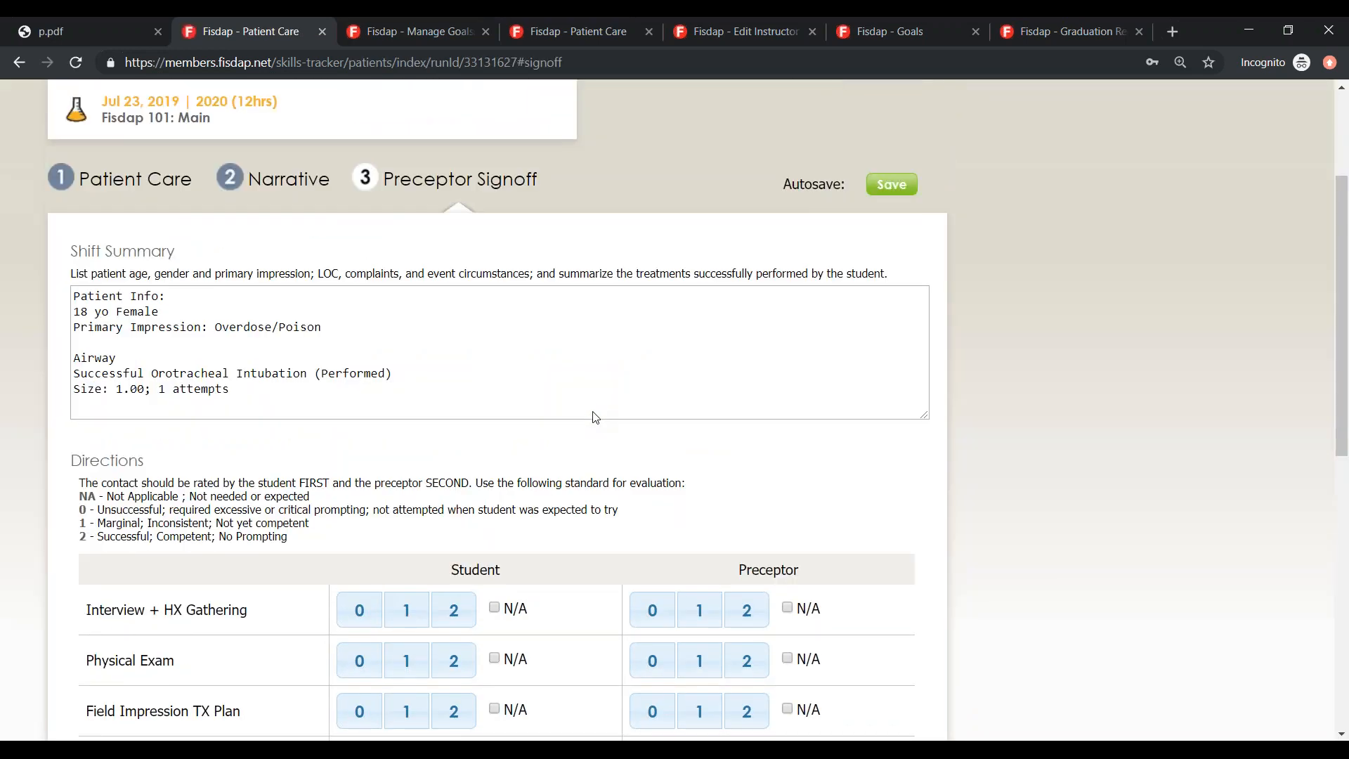
{"action": "scroll", "coordinate": [674, 407], "scroll_direction": "down", "scroll_amount": 9}
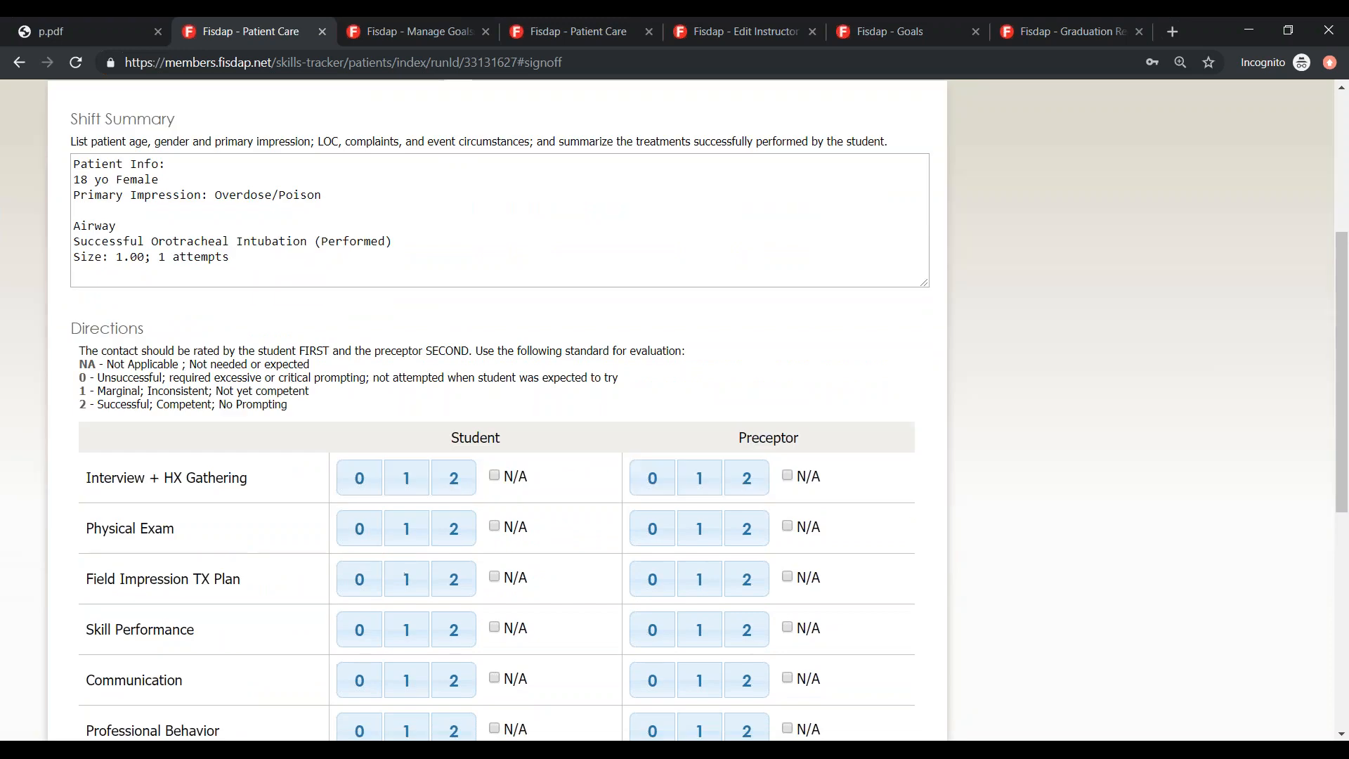
{"action": "scroll", "coordinate": [592, 413], "scroll_direction": "up", "scroll_amount": 6}
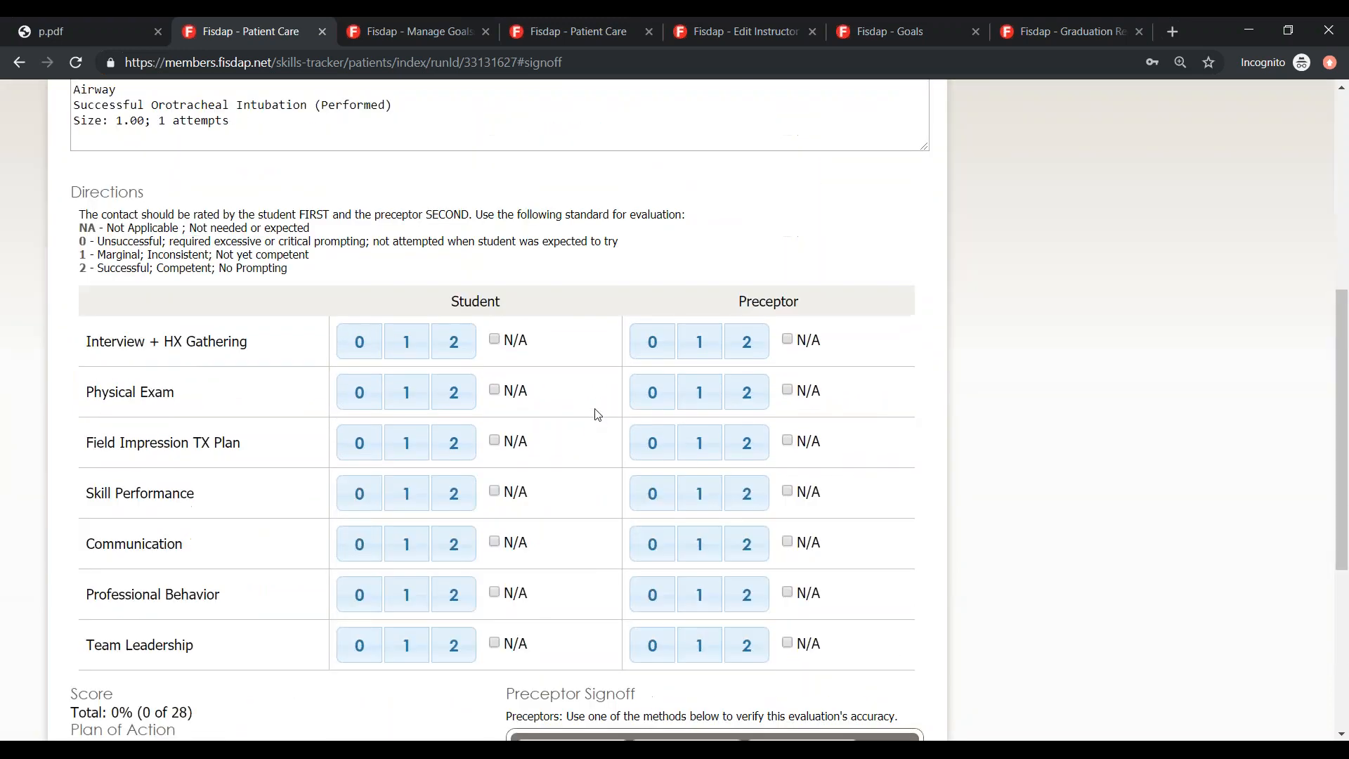
{"action": "scroll", "coordinate": [581, 418], "scroll_direction": "up", "scroll_amount": 1}
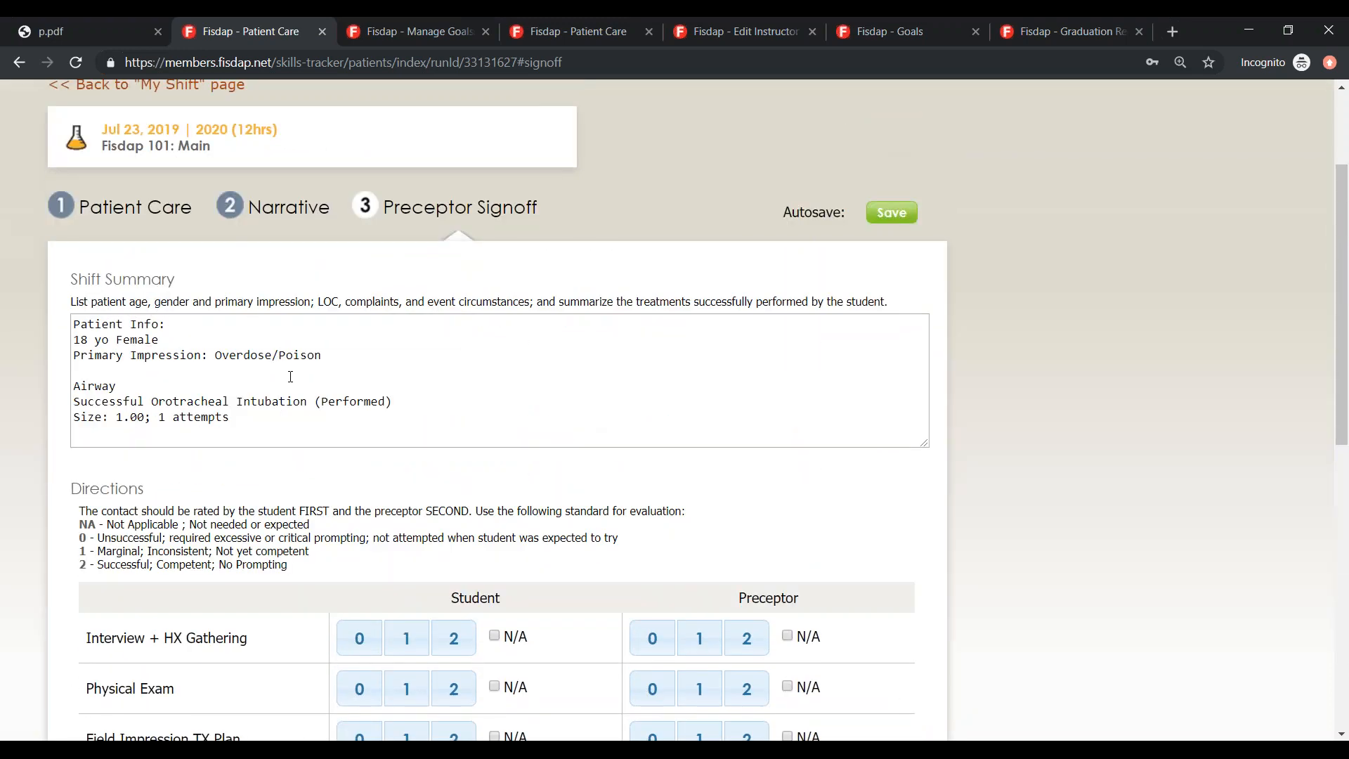
{"action": "scroll", "coordinate": [377, 377], "scroll_direction": "down", "scroll_amount": 5}
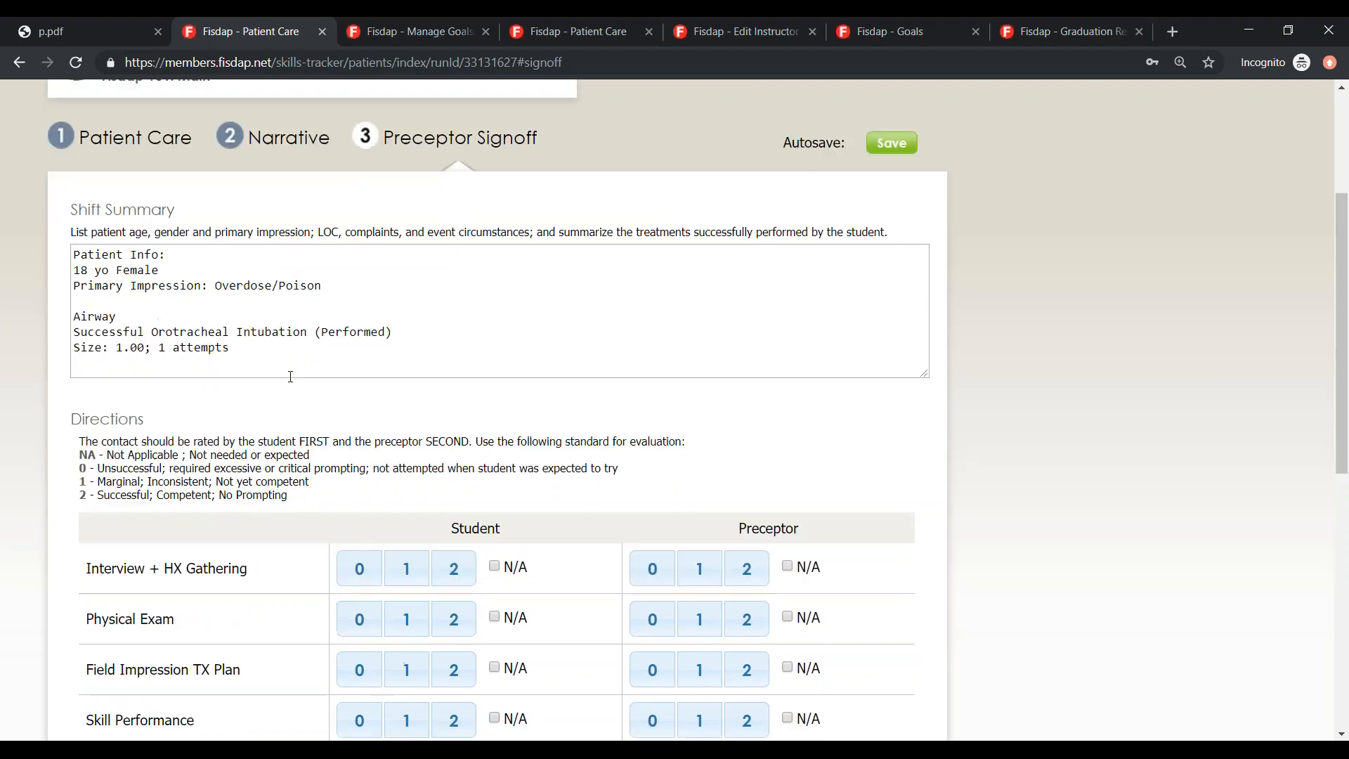
{"action": "scroll", "coordinate": [593, 371], "scroll_direction": "up", "scroll_amount": 1}
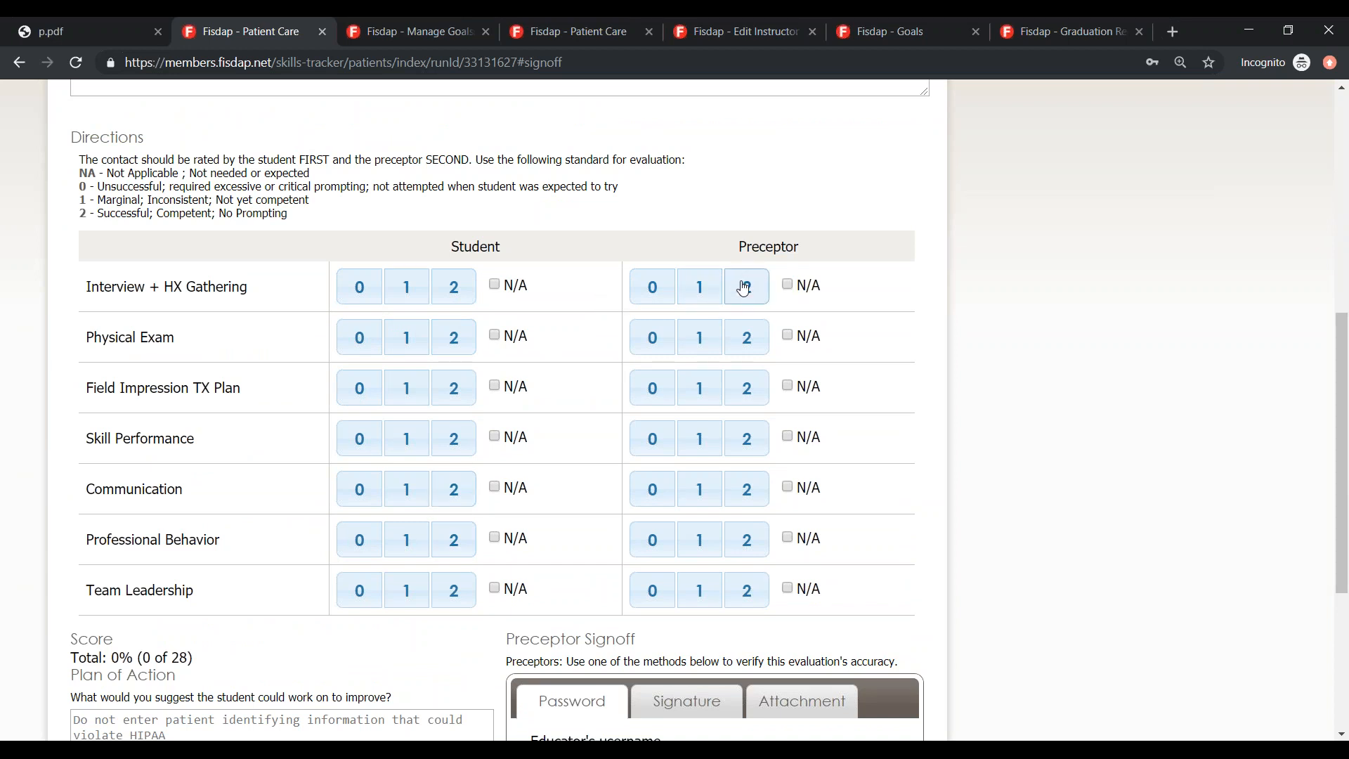
{"action": "scroll", "coordinate": [738, 421], "scroll_direction": "down", "scroll_amount": 4}
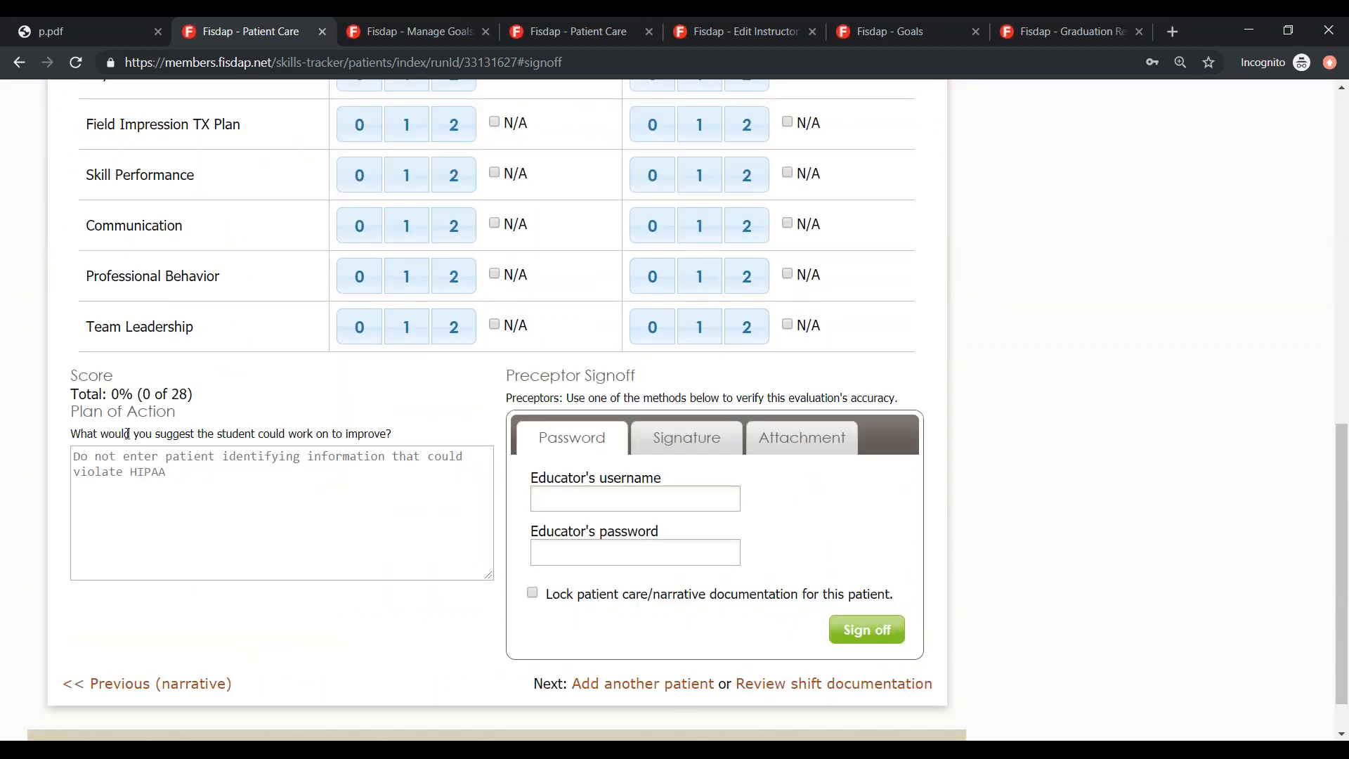
- Examine the Plan of Action field and compare the Password, Signature and Attachment sign-off methods
{"action": "left_click", "coordinate": [261, 517]}
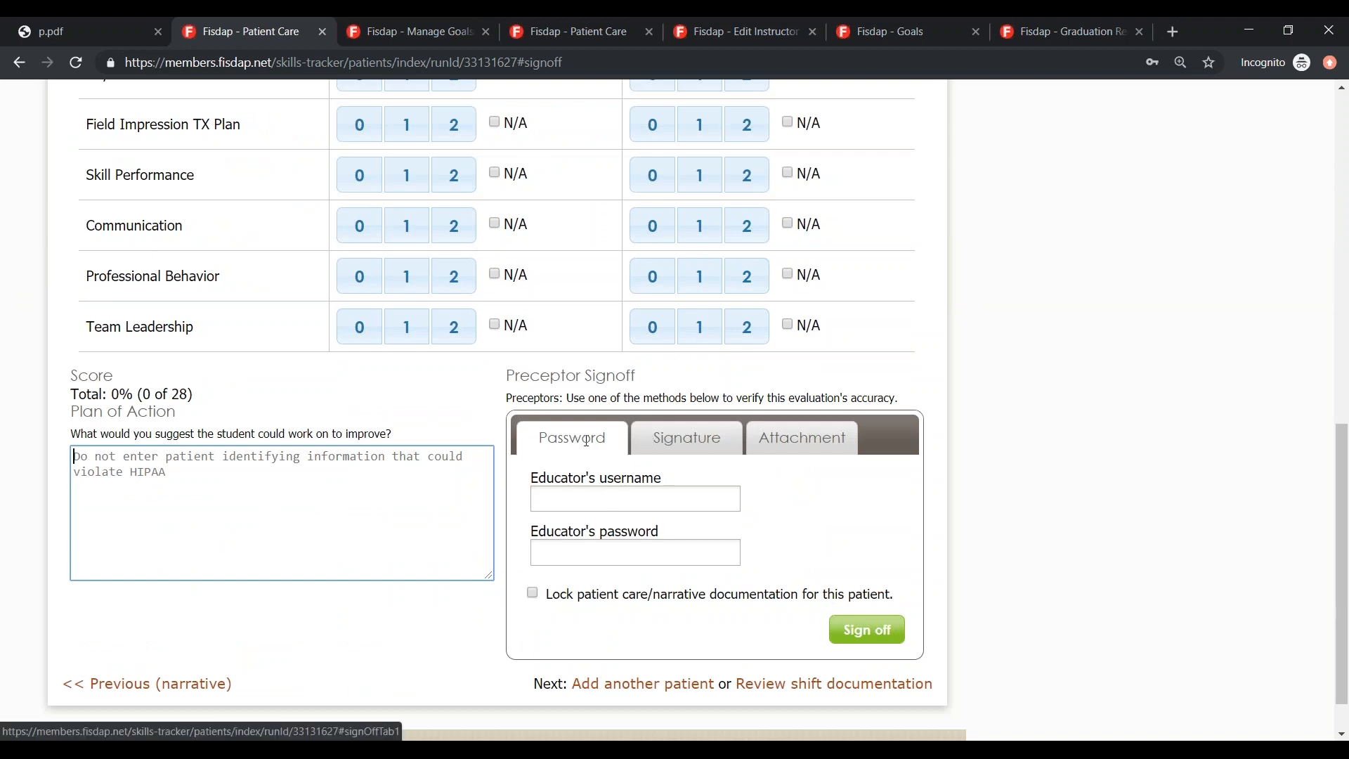
{"action": "left_click", "coordinate": [699, 440]}
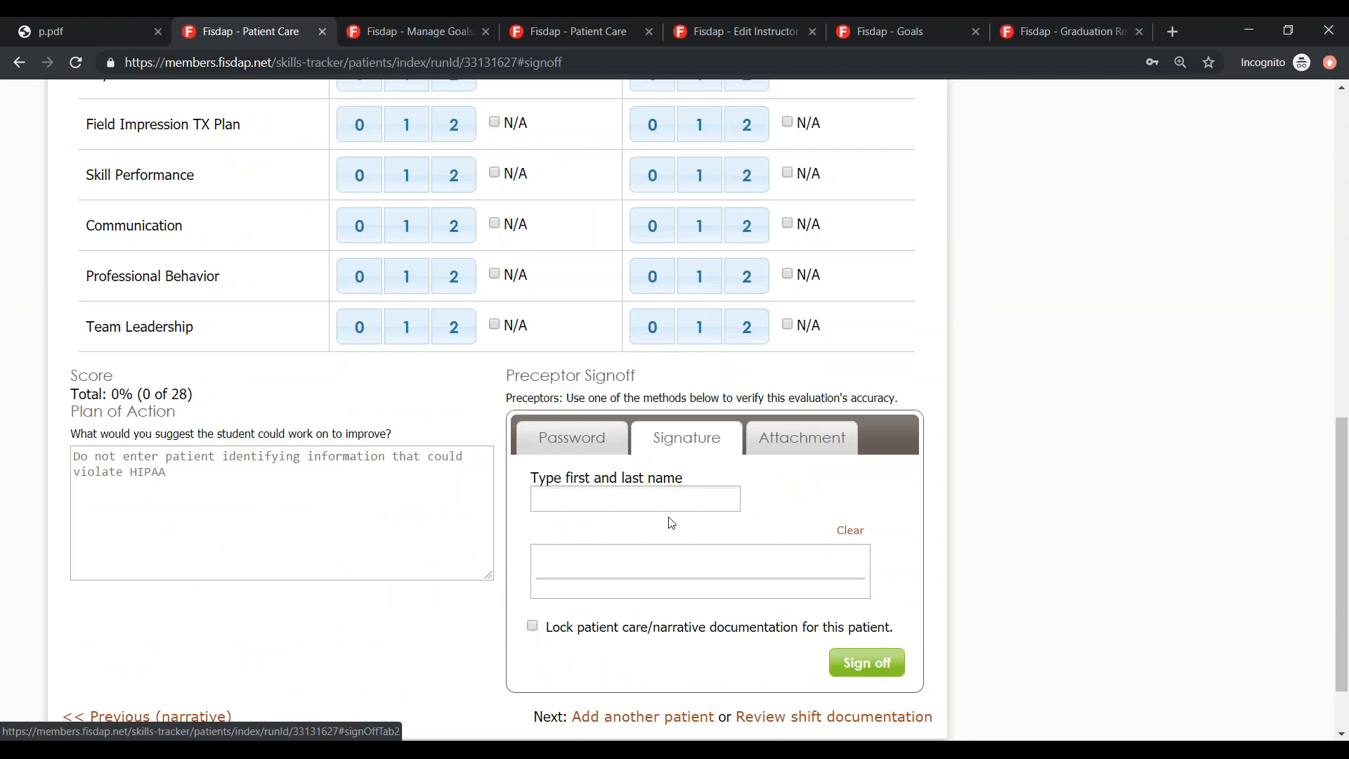
{"action": "left_click", "coordinate": [780, 441]}
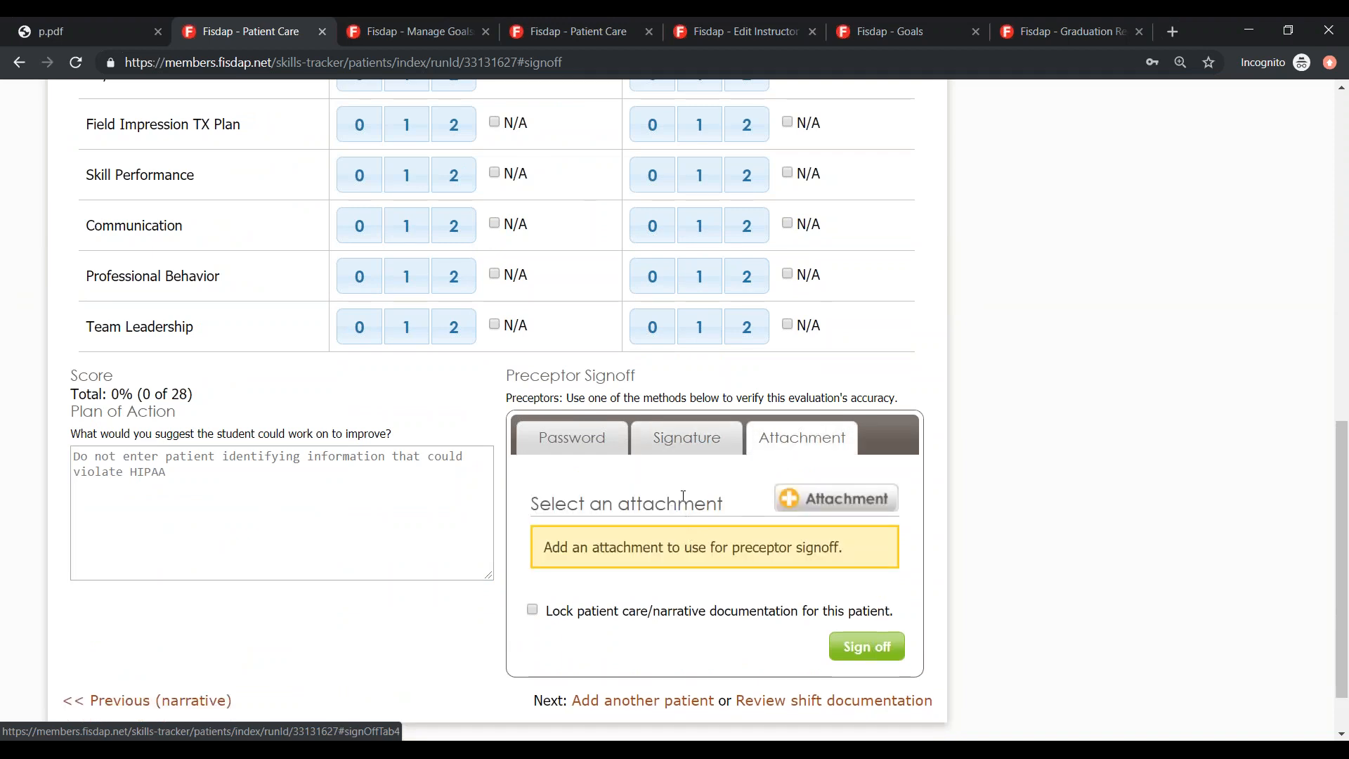
{"action": "left_click", "coordinate": [571, 439]}
{"action": "left_click", "coordinate": [671, 443]}
{"action": "left_click", "coordinate": [769, 449]}
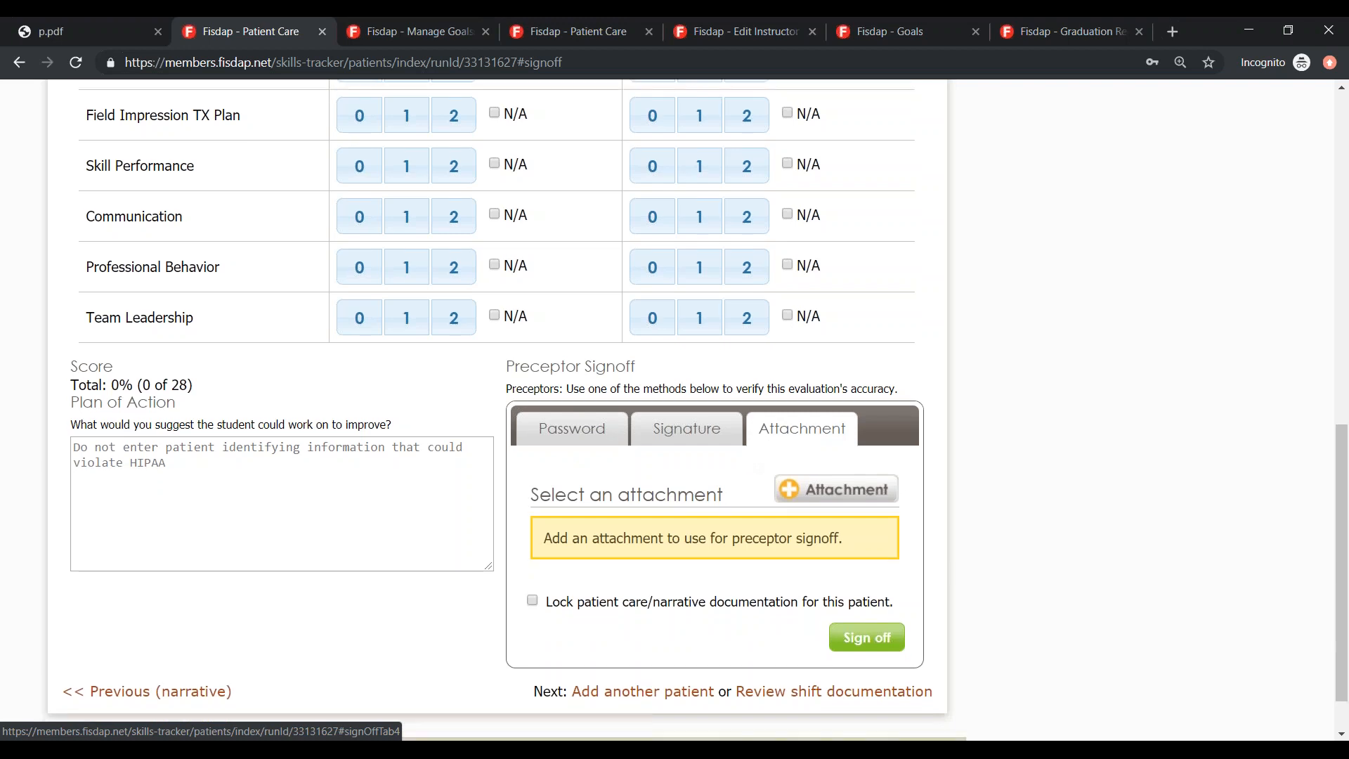
{"action": "scroll", "coordinate": [641, 534], "scroll_direction": "down", "scroll_amount": 1}
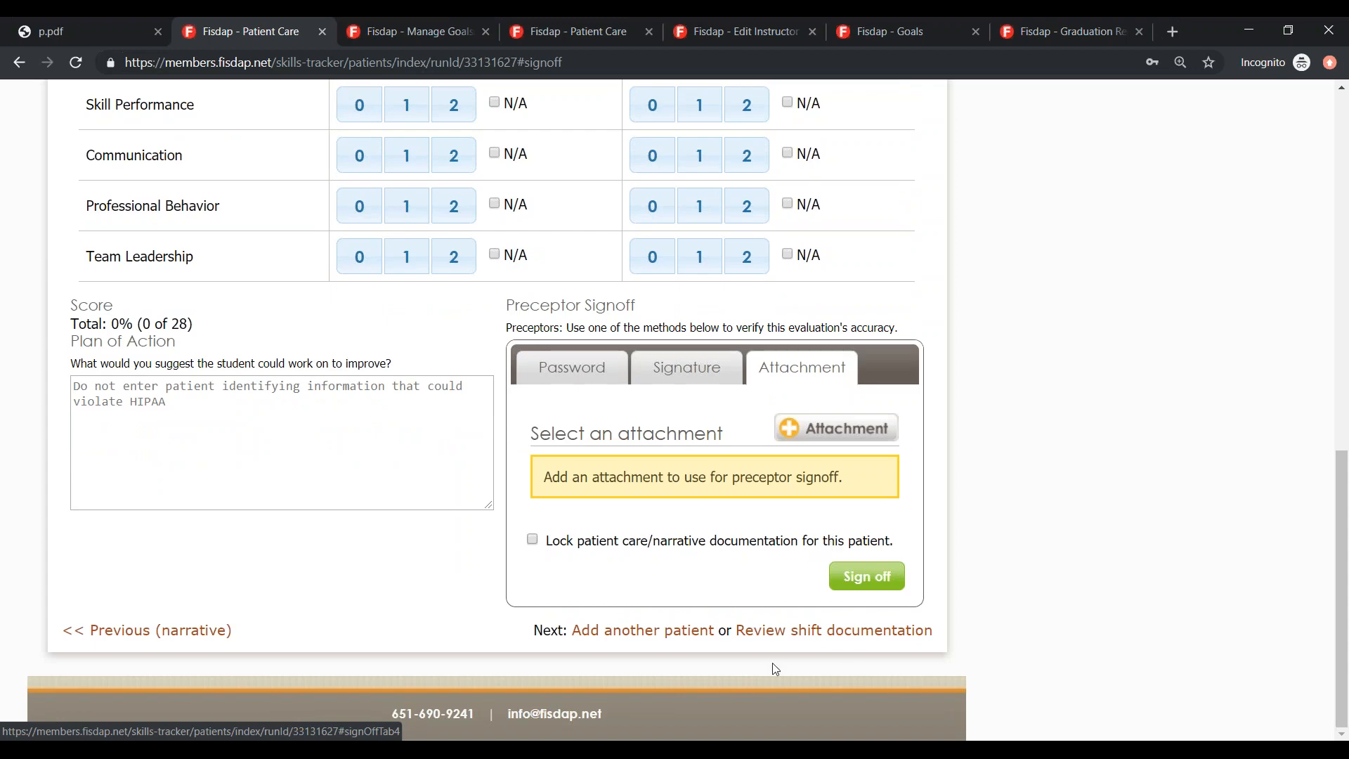
{"action": "scroll", "coordinate": [705, 543], "scroll_direction": "up", "scroll_amount": 4}
{"action": "scroll", "coordinate": [667, 555], "scroll_direction": "down", "scroll_amount": 4}
{"action": "scroll", "coordinate": [695, 562], "scroll_direction": "up", "scroll_amount": 4}
{"action": "scroll", "coordinate": [603, 484], "scroll_direction": "down", "scroll_amount": 2}
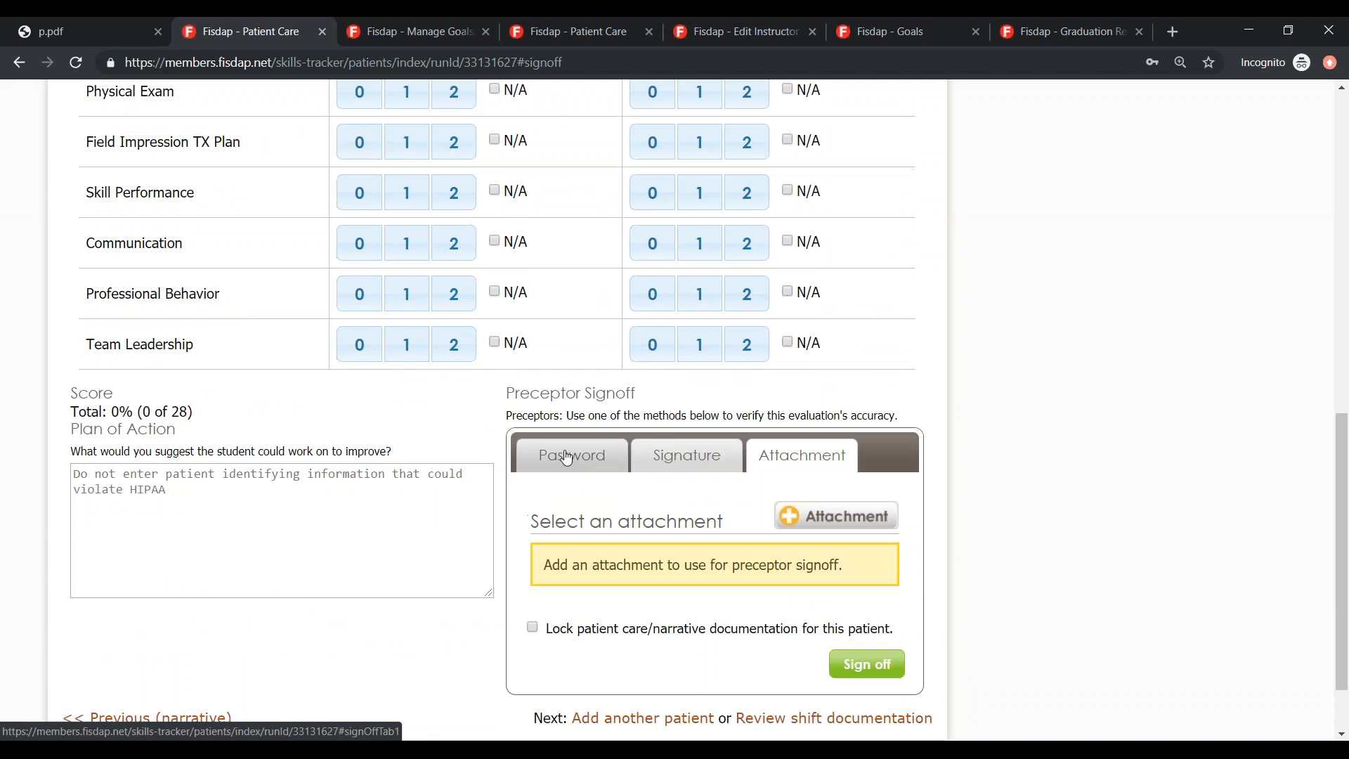
{"action": "scroll", "coordinate": [568, 458], "scroll_direction": "down", "scroll_amount": 2}
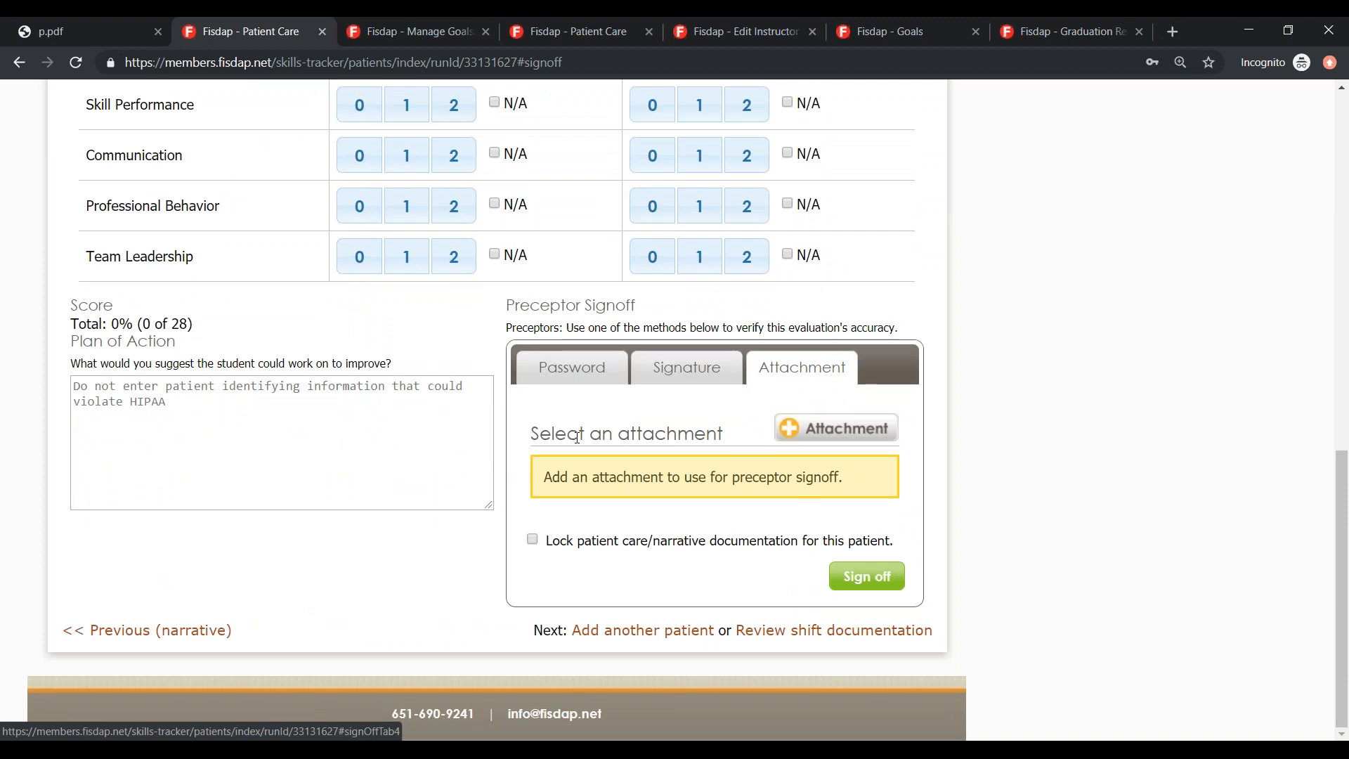
- Choose the Signature sign-off method, enter "test" as the signer name, and draw the signature "Test"
{"action": "left_click", "coordinate": [580, 381]}
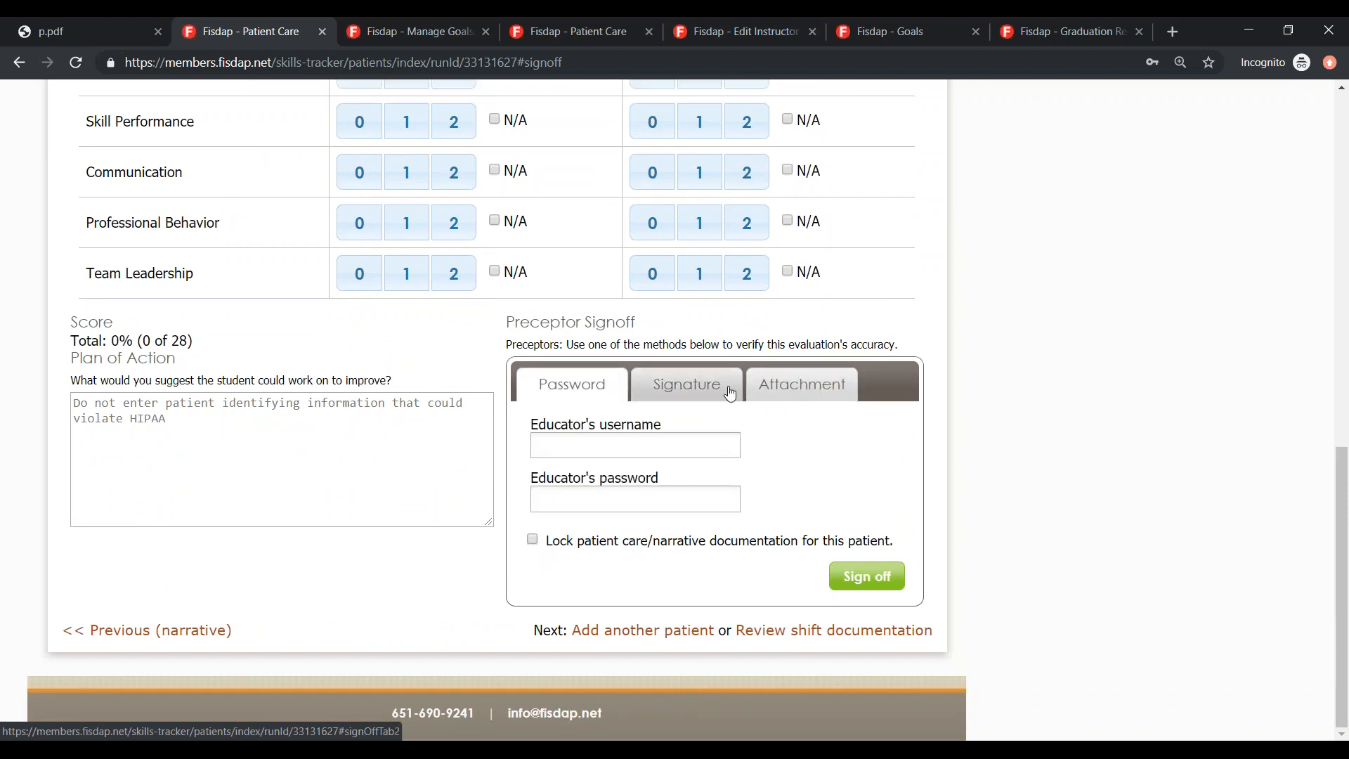
{"action": "left_click", "coordinate": [729, 386]}
{"action": "left_click", "coordinate": [621, 431]}
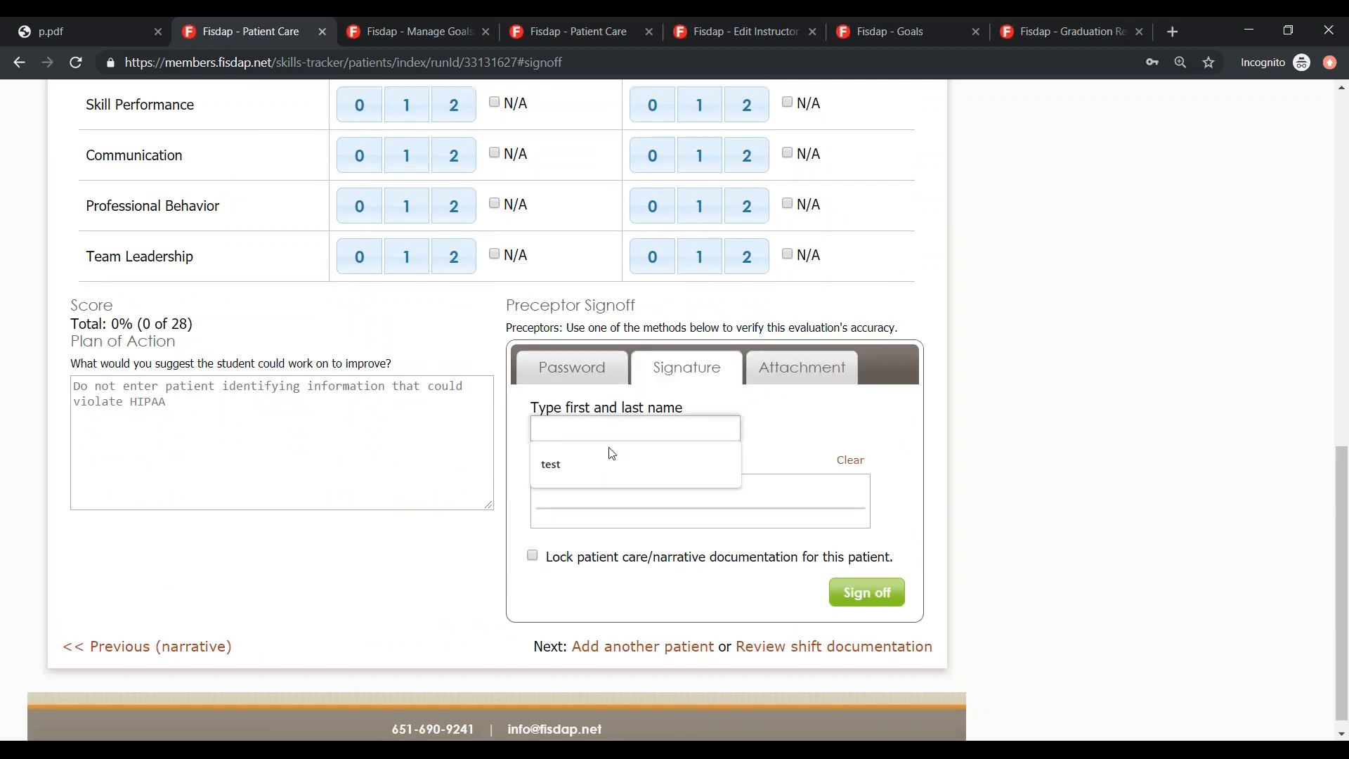
{"action": "left_click", "coordinate": [608, 456]}
{"action": "mouse_move", "coordinate": [556, 487]}
{"action": "left_mouse_down"}
{"action": "mouse_move", "coordinate": [562, 516]}
{"action": "mouse_move", "coordinate": [575, 485]}
{"action": "mouse_move", "coordinate": [637, 512]}
{"action": "mouse_move", "coordinate": [627, 505]}
{"action": "left_mouse_up"}
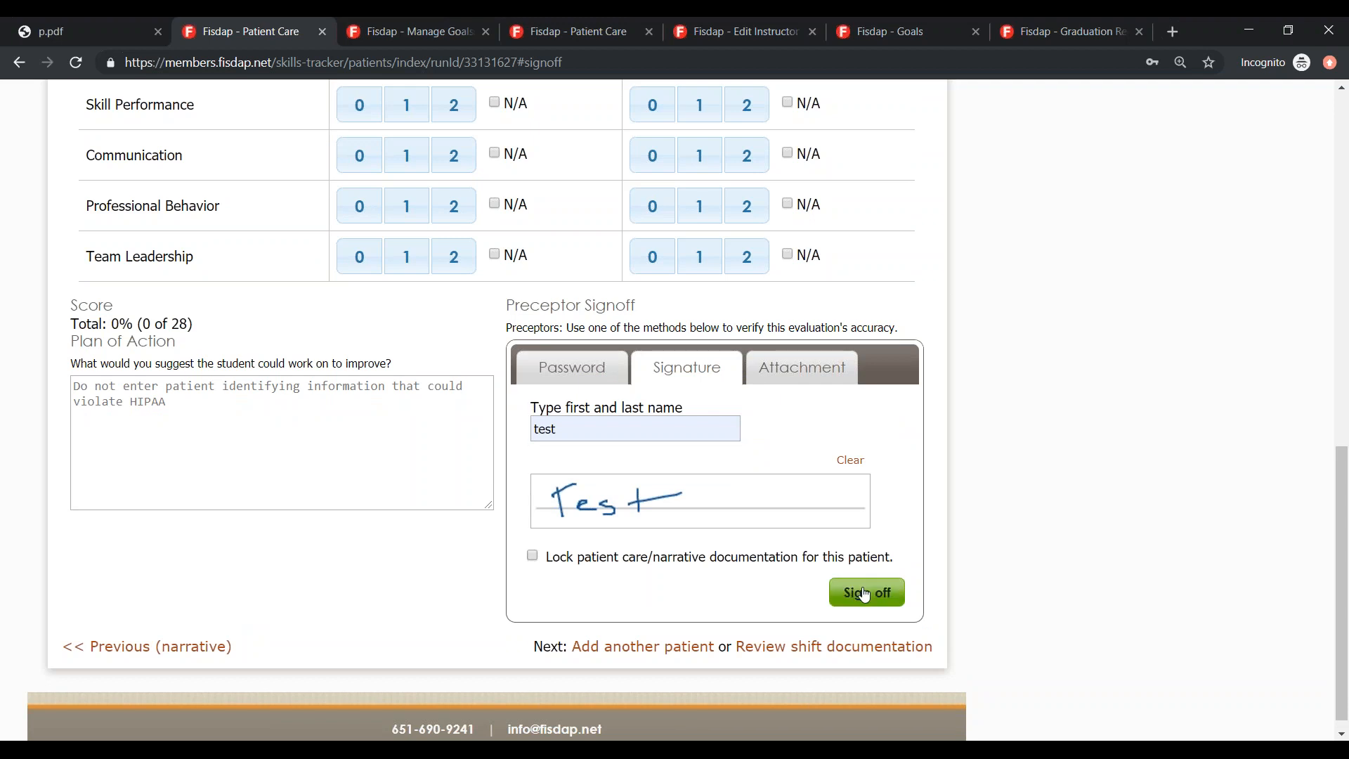
- Enable locking of the patient care/narrative documentation and try to sign off the patient
{"action": "left_click", "coordinate": [864, 594]}
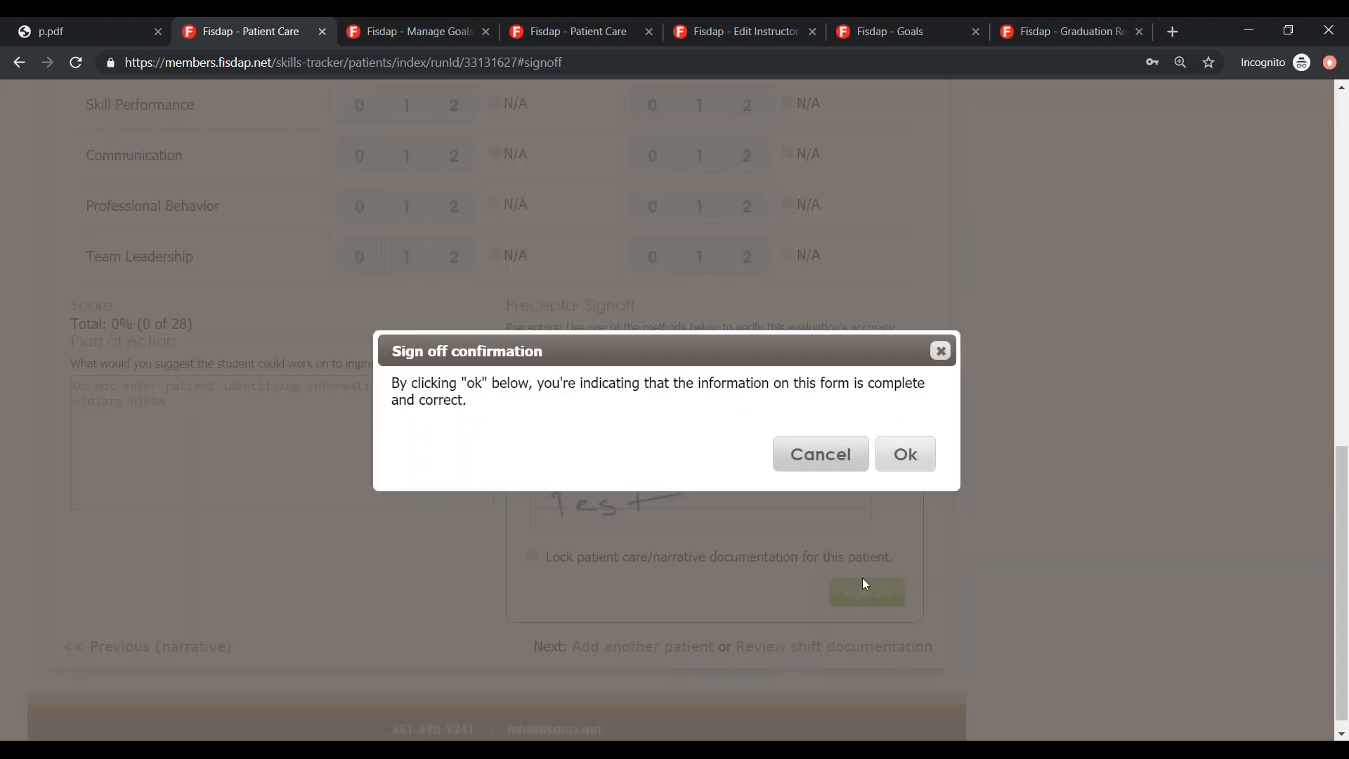
{"action": "left_click", "coordinate": [841, 462]}
{"action": "left_click", "coordinate": [552, 559]}
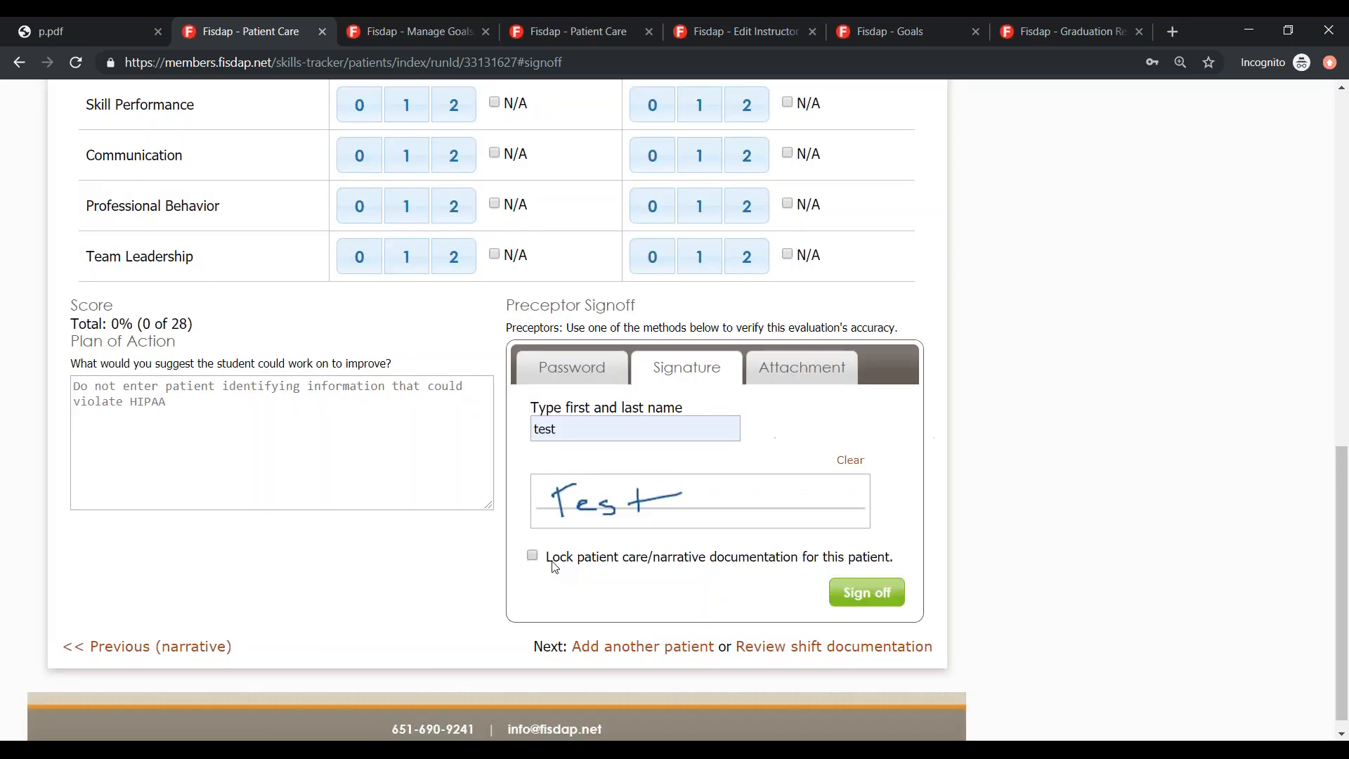
{"action": "left_click", "coordinate": [866, 592]}
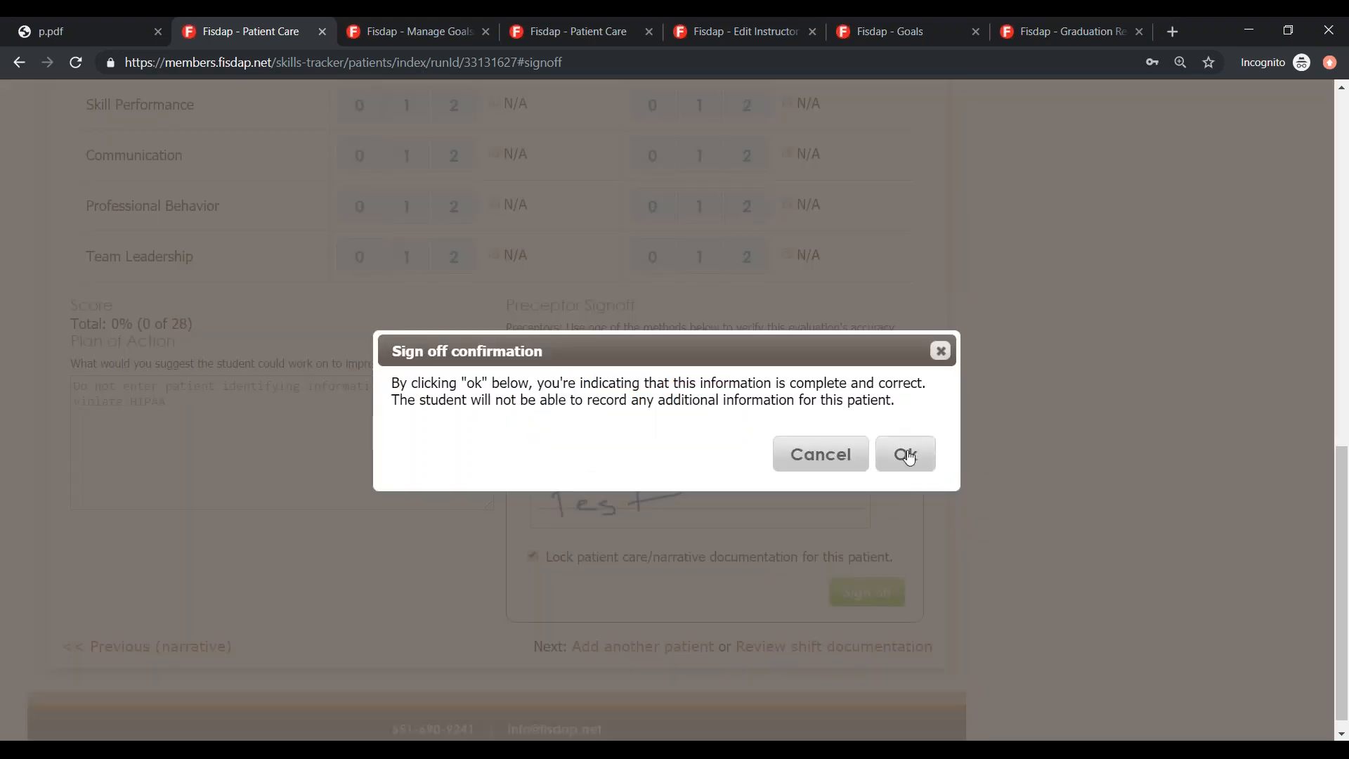
{"action": "left_click", "coordinate": [908, 457]}
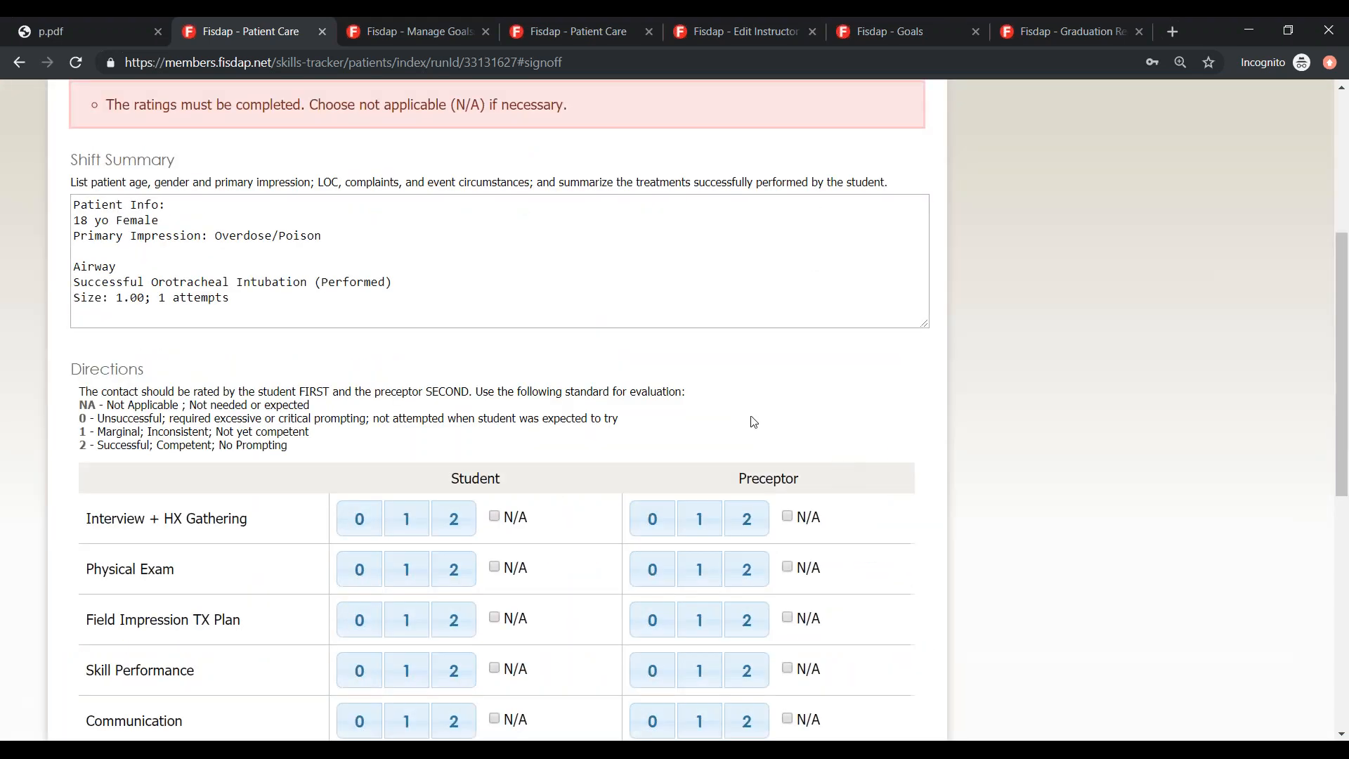
- Rate all seven evaluation categories 2 in the Student column
{"action": "scroll", "coordinate": [789, 352], "scroll_direction": "down", "scroll_amount": 4}
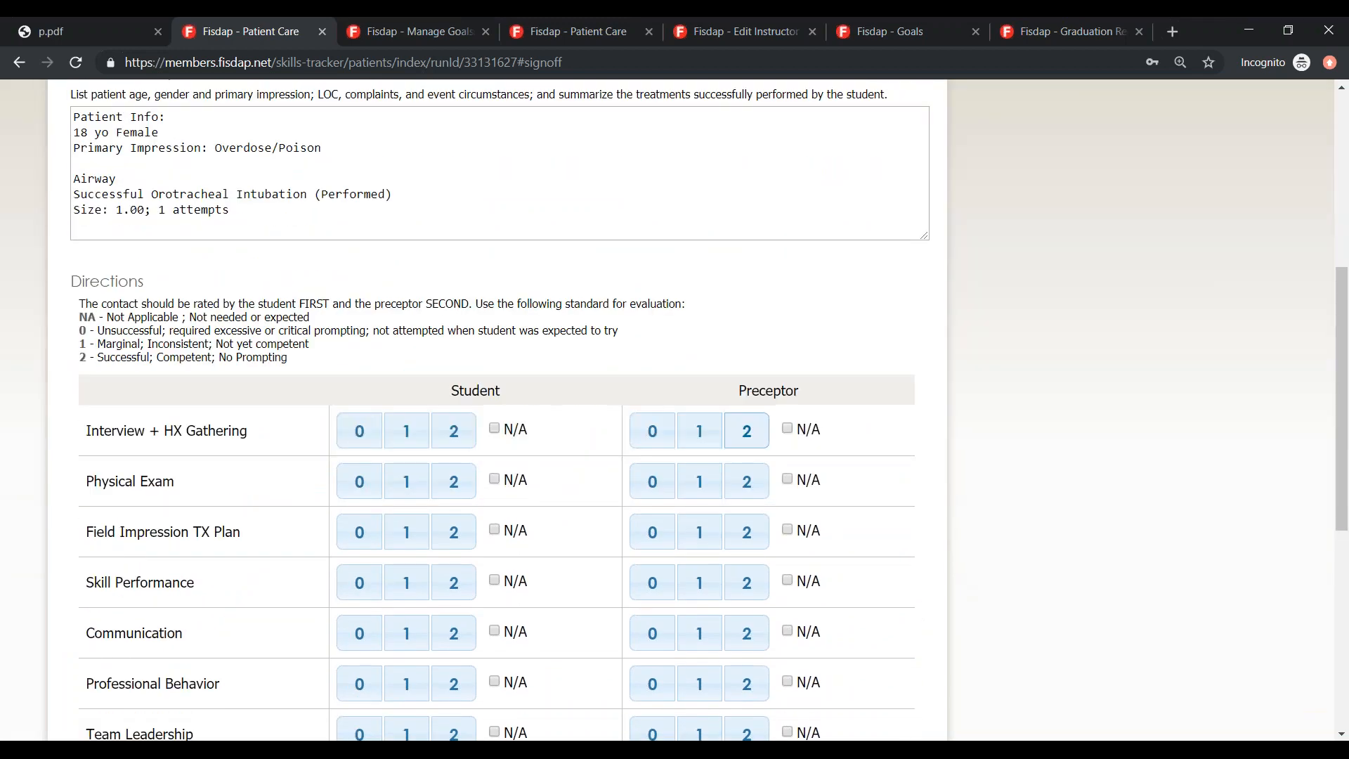
{"action": "scroll", "coordinate": [545, 205], "scroll_direction": "down", "scroll_amount": 4}
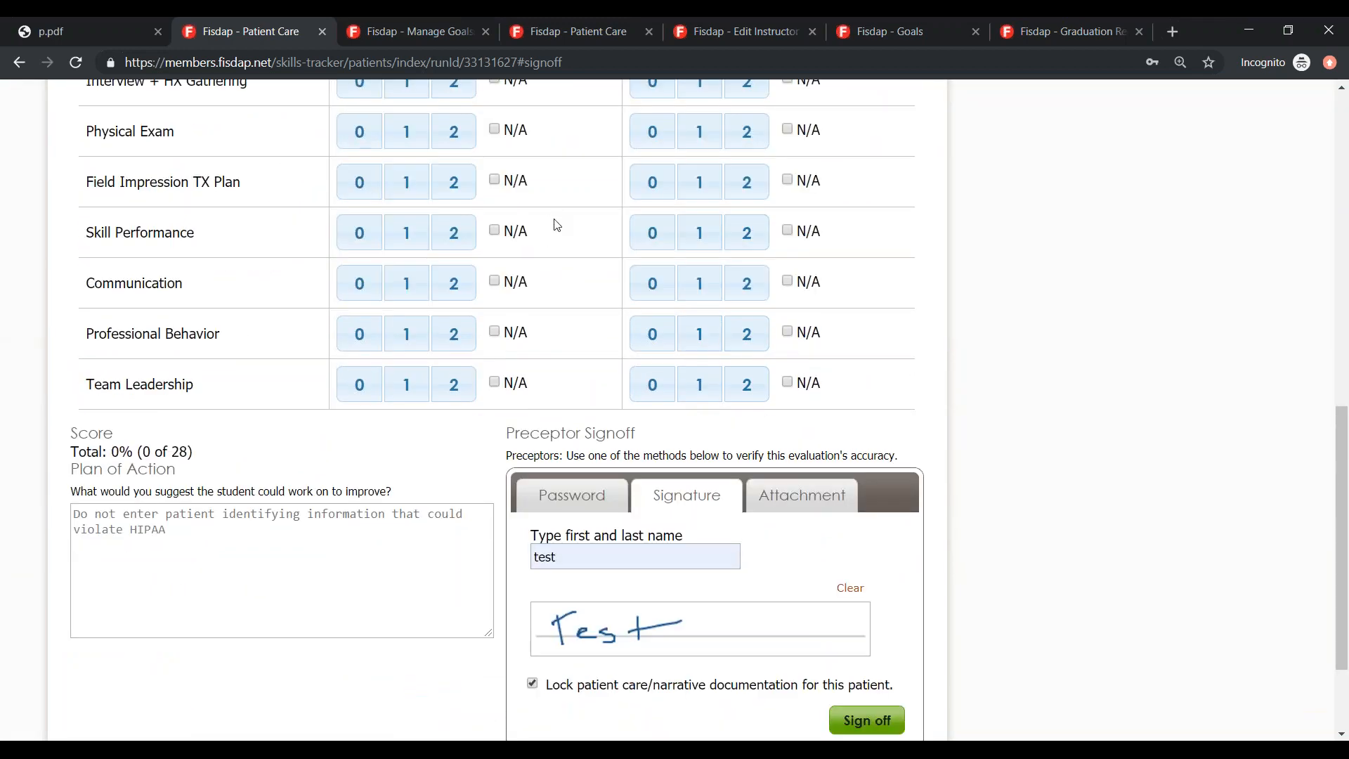
{"action": "scroll", "coordinate": [492, 281], "scroll_direction": "up", "scroll_amount": 3}
{"action": "left_click", "coordinate": [453, 306]}
{"action": "left_click", "coordinate": [455, 261]}
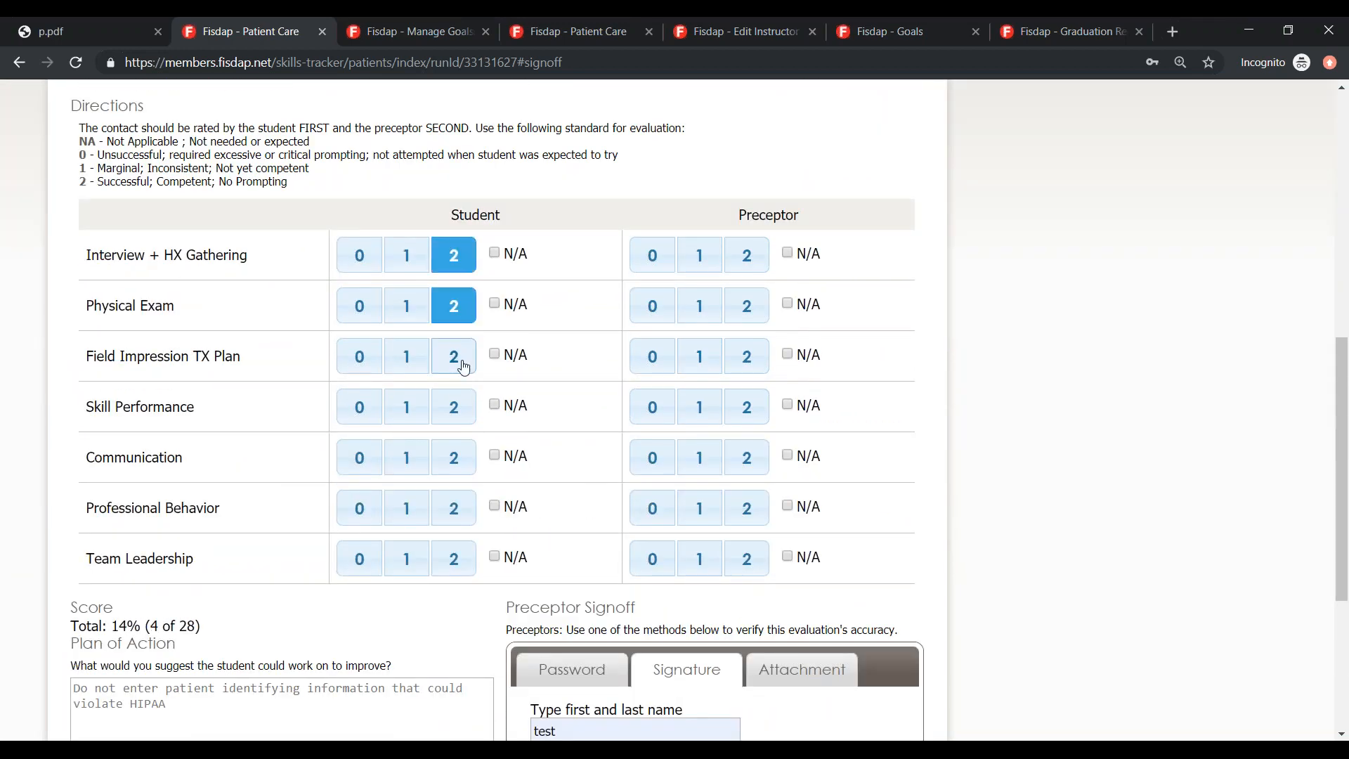
{"action": "left_click", "coordinate": [455, 361]}
{"action": "left_click", "coordinate": [453, 408]}
{"action": "left_click", "coordinate": [452, 458]}
{"action": "left_click", "coordinate": [450, 514]}
{"action": "left_click", "coordinate": [453, 559]}
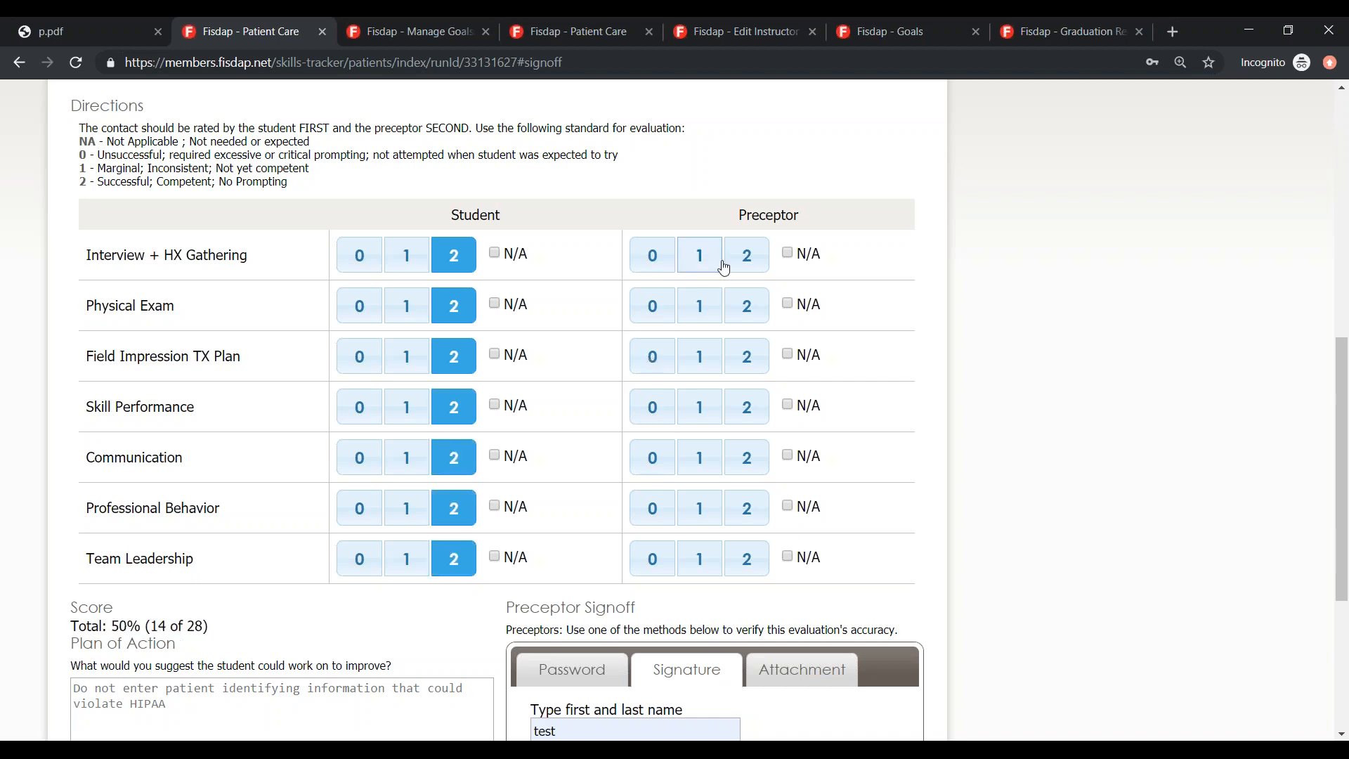
- Rate all seven evaluation categories 2 in the Preceptor column
{"action": "left_click", "coordinate": [746, 256]}
{"action": "left_click", "coordinate": [752, 313]}
{"action": "left_click", "coordinate": [746, 356]}
{"action": "left_click", "coordinate": [746, 407]}
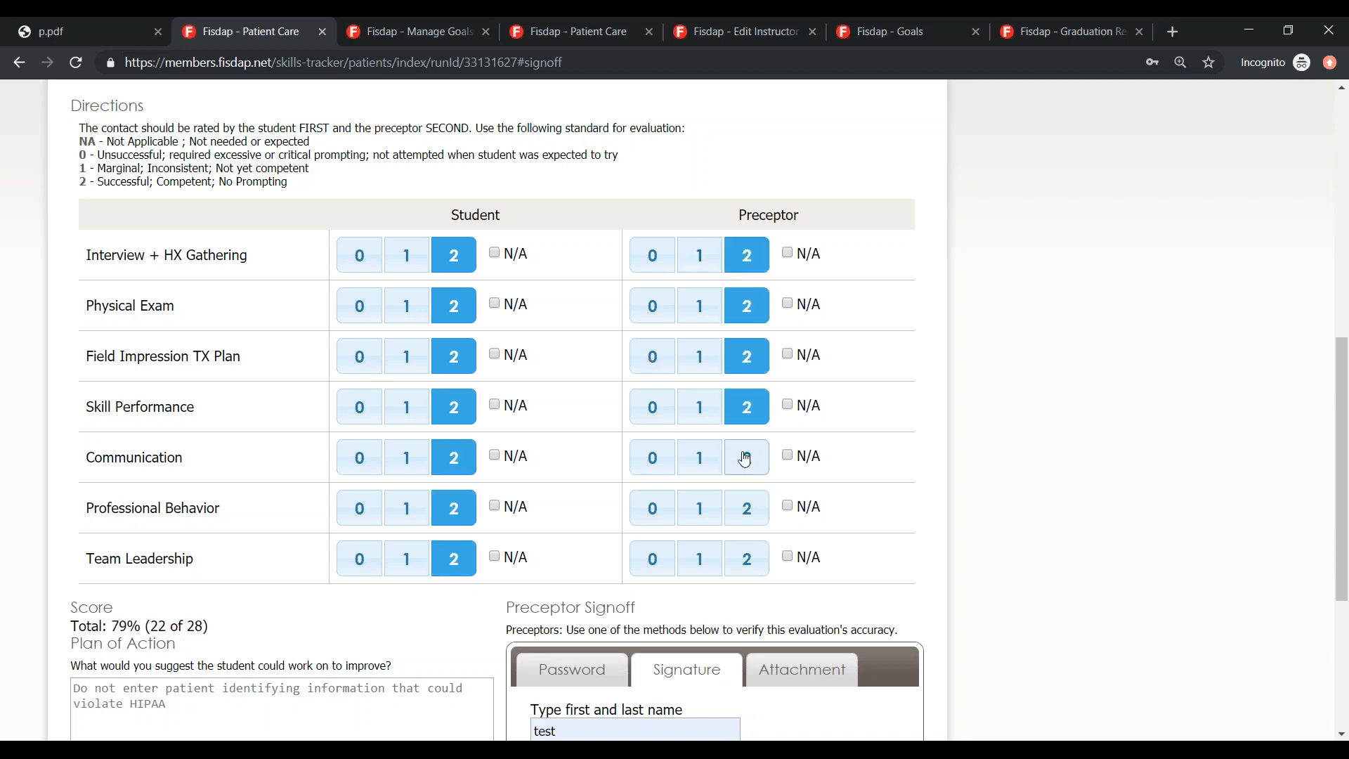
{"action": "left_click", "coordinate": [746, 457]}
{"action": "left_click", "coordinate": [744, 509]}
{"action": "left_click", "coordinate": [731, 564]}
- Sign off the patient with documentation locked, and check the patient's preceptor sign-off entry on the shift page
{"action": "scroll", "coordinate": [734, 562], "scroll_direction": "down", "scroll_amount": 3}
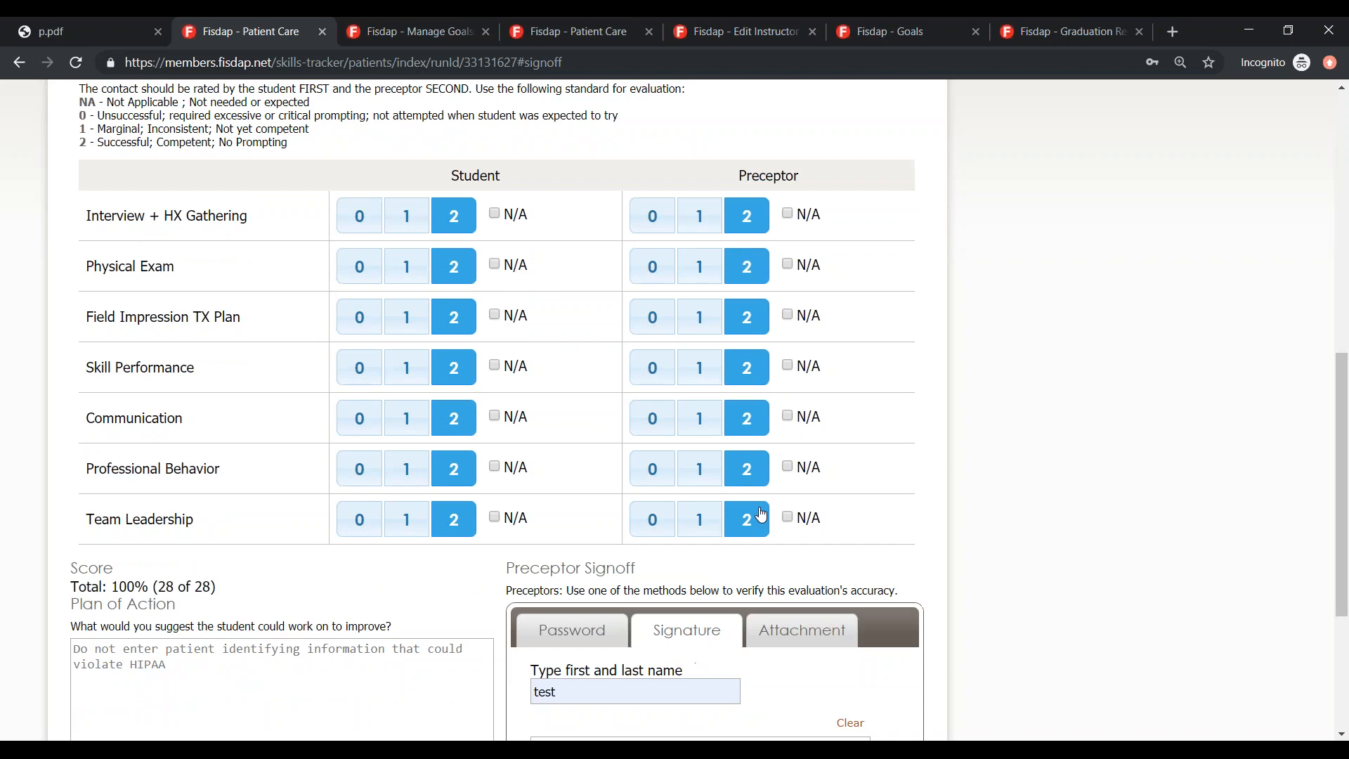
{"action": "left_click", "coordinate": [878, 633]}
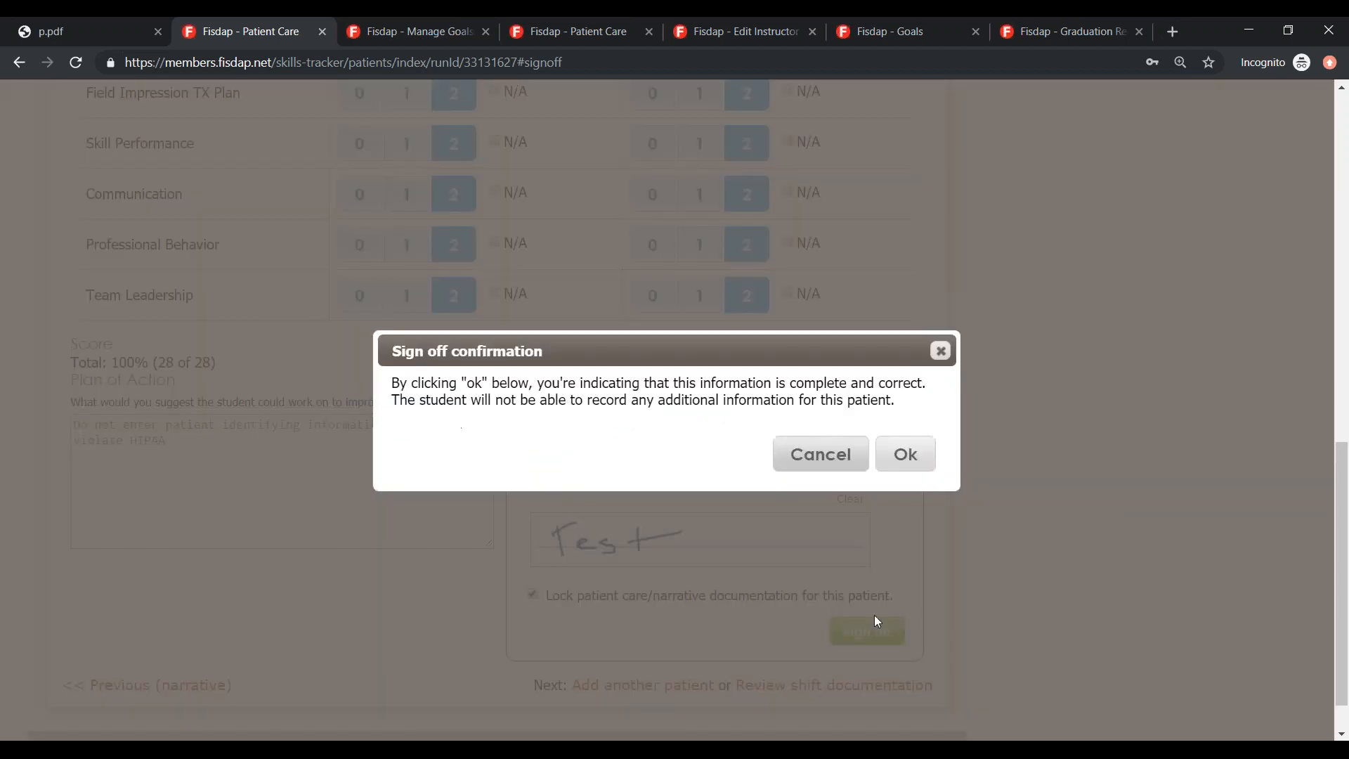
{"action": "left_click", "coordinate": [906, 456]}
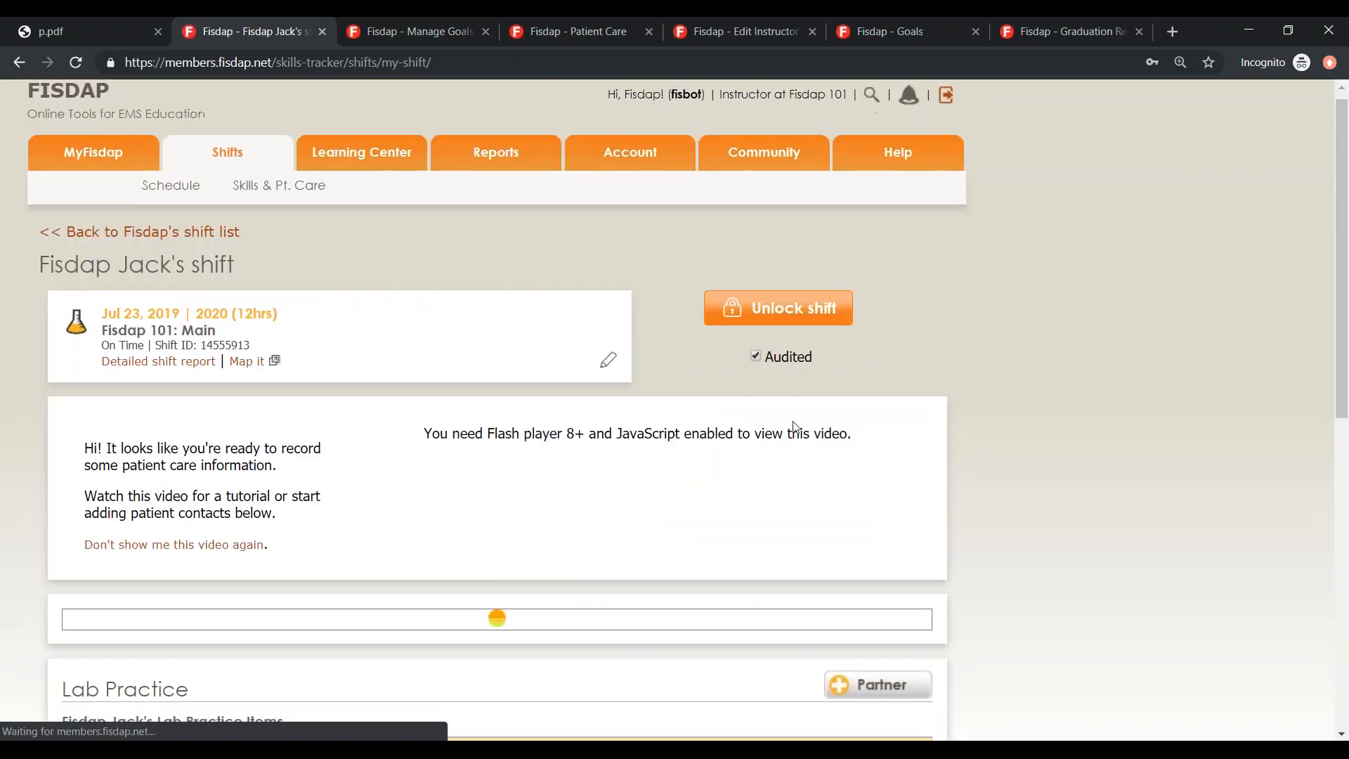
{"action": "scroll", "coordinate": [796, 427], "scroll_direction": "down", "scroll_amount": 3}
{"action": "scroll", "coordinate": [796, 427], "scroll_direction": "down", "scroll_amount": 11}
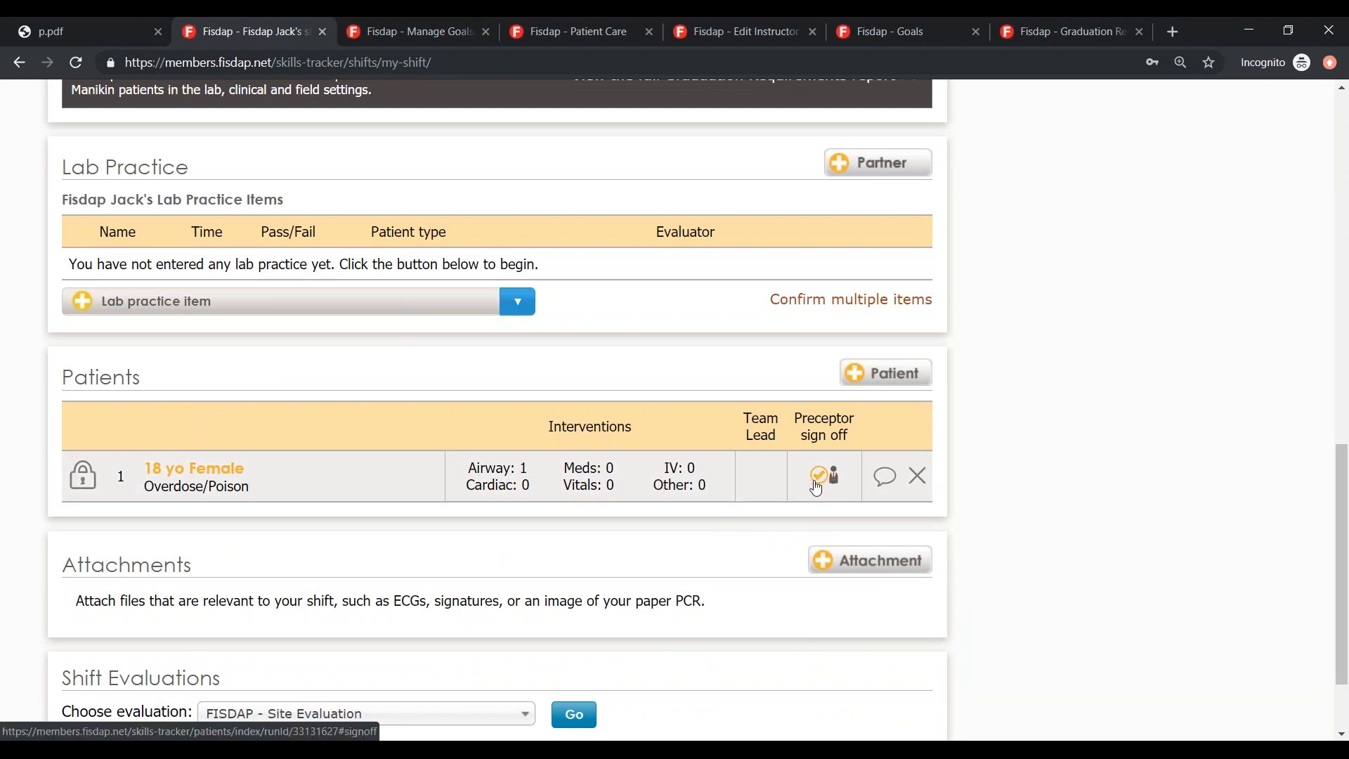
- Return to the student's shift list and check the preceptor sign-off status of the shifts
{"action": "scroll", "coordinate": [580, 389], "scroll_direction": "up", "scroll_amount": 13}
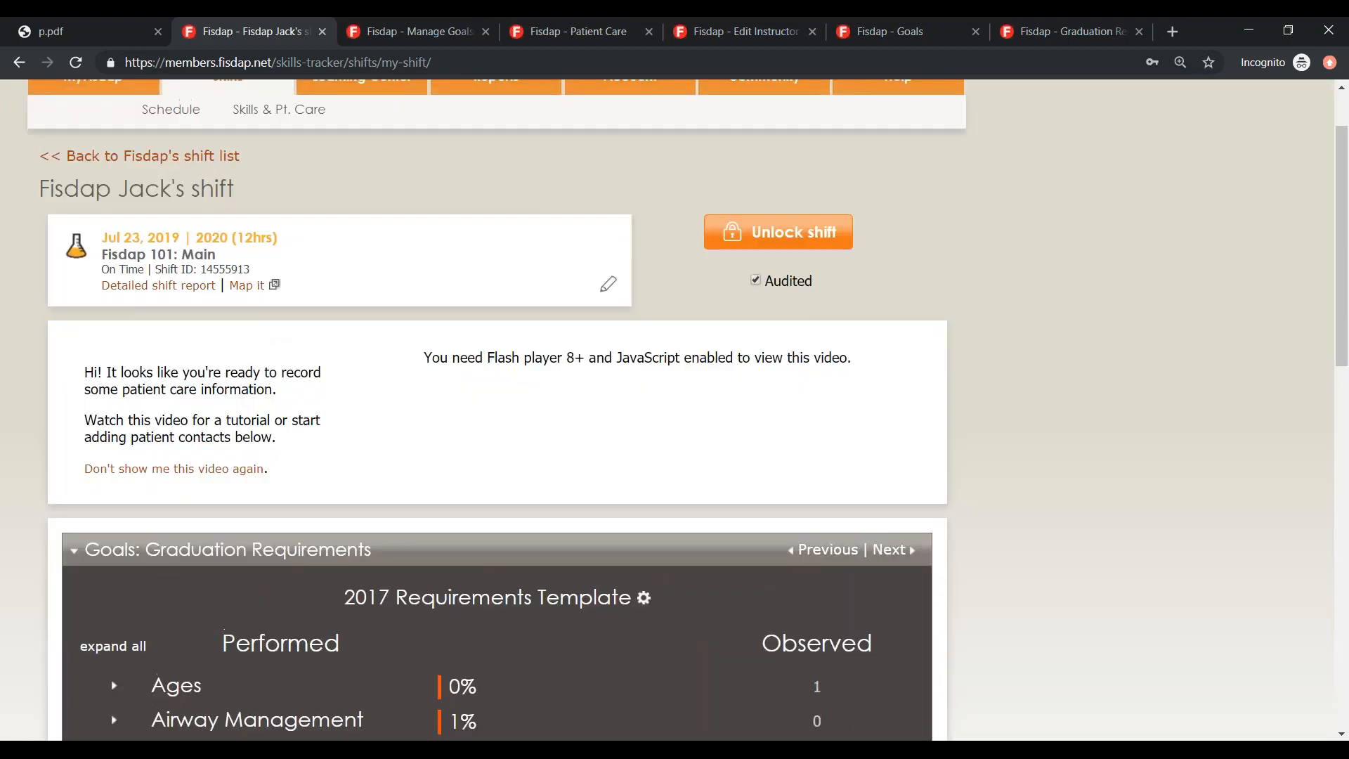
{"action": "left_click", "coordinate": [185, 158]}
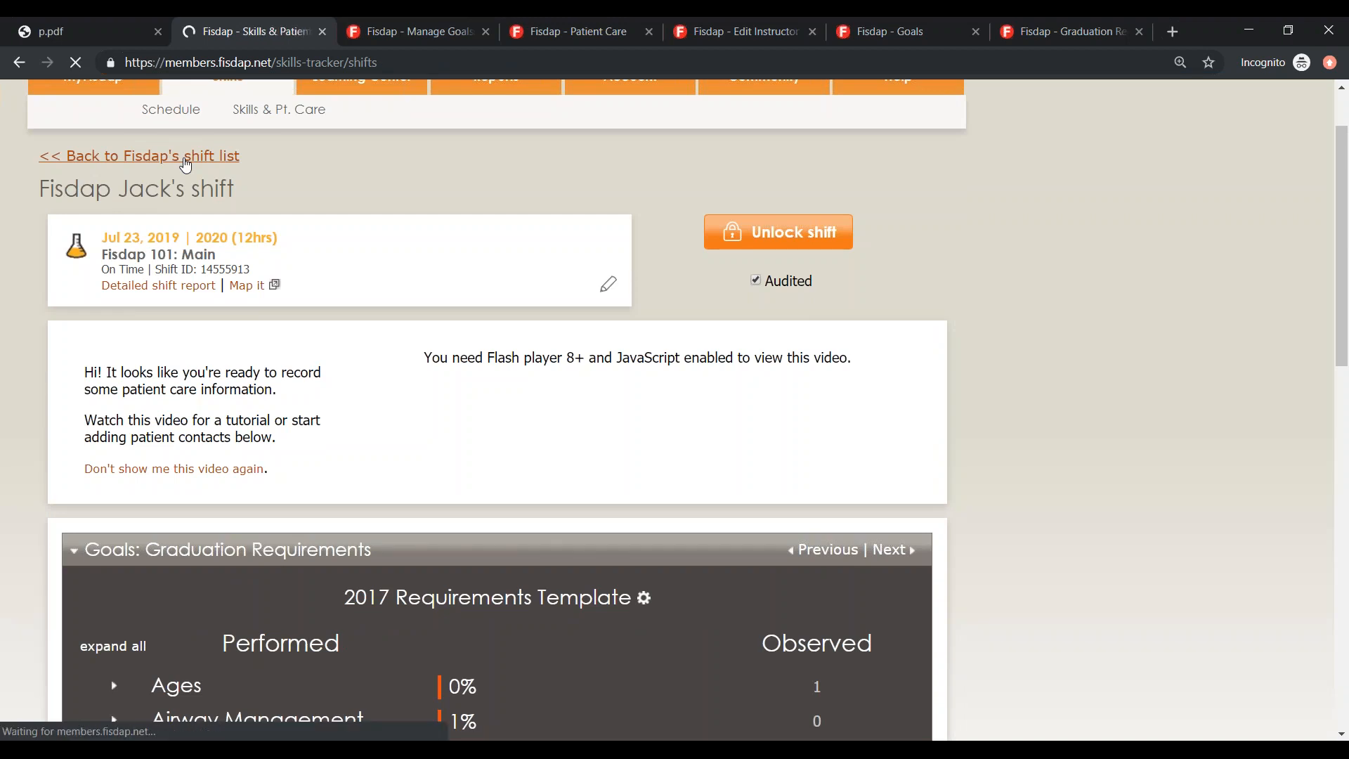
{"action": "scroll", "coordinate": [502, 351], "scroll_direction": "down", "scroll_amount": 2}
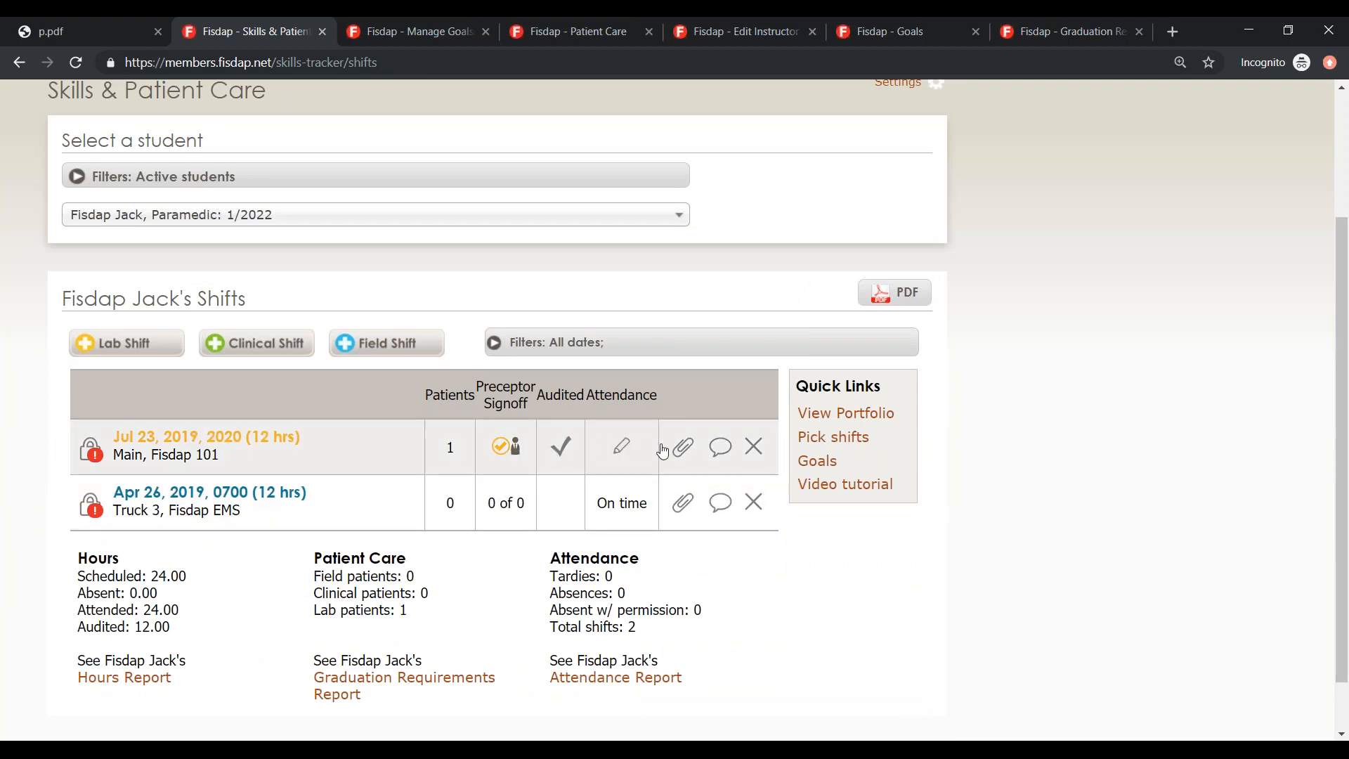
{"action": "scroll", "coordinate": [884, 265], "scroll_direction": "up", "scroll_amount": 2}
- Set preceptors to sign off on each shift in the Skills Tracker settings, save, and return to Skills & Patient Care
{"action": "left_click", "coordinate": [884, 265]}
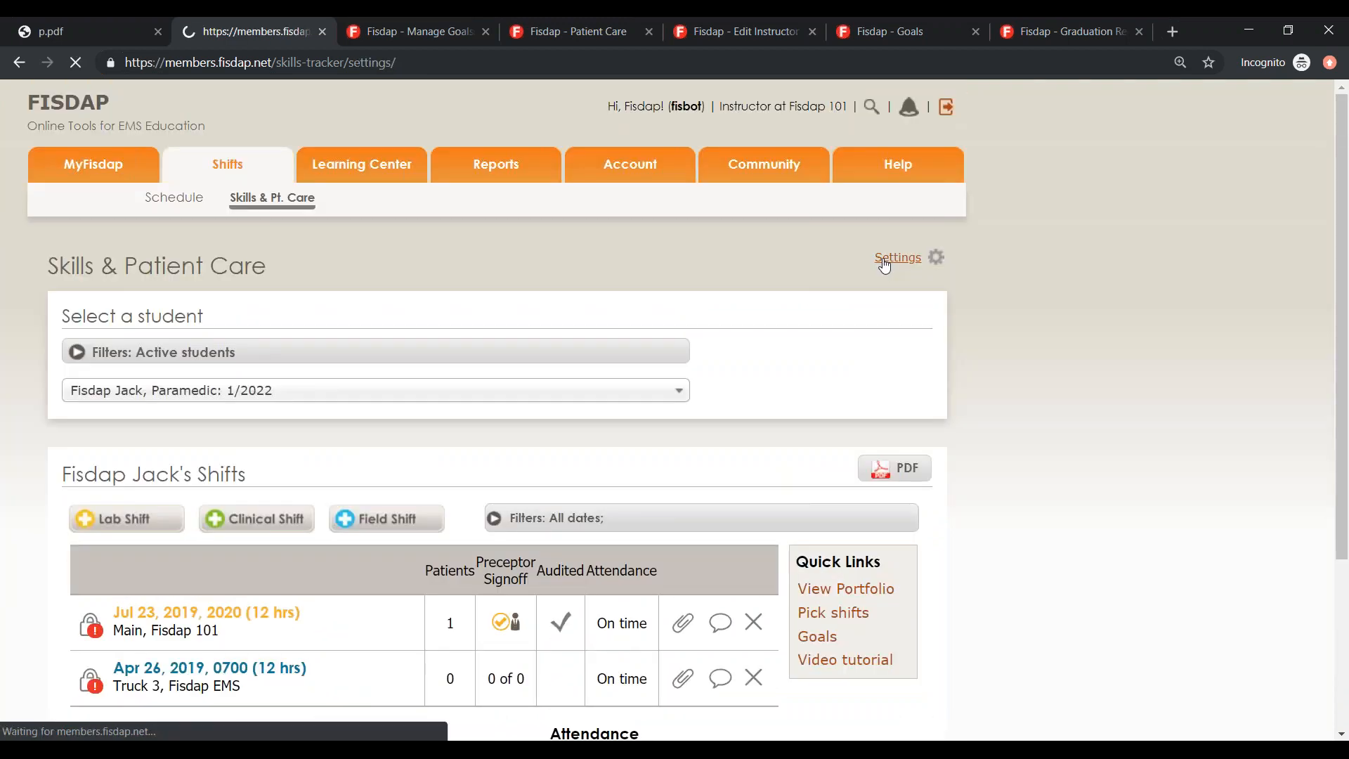
{"action": "scroll", "coordinate": [557, 406], "scroll_direction": "down", "scroll_amount": 4}
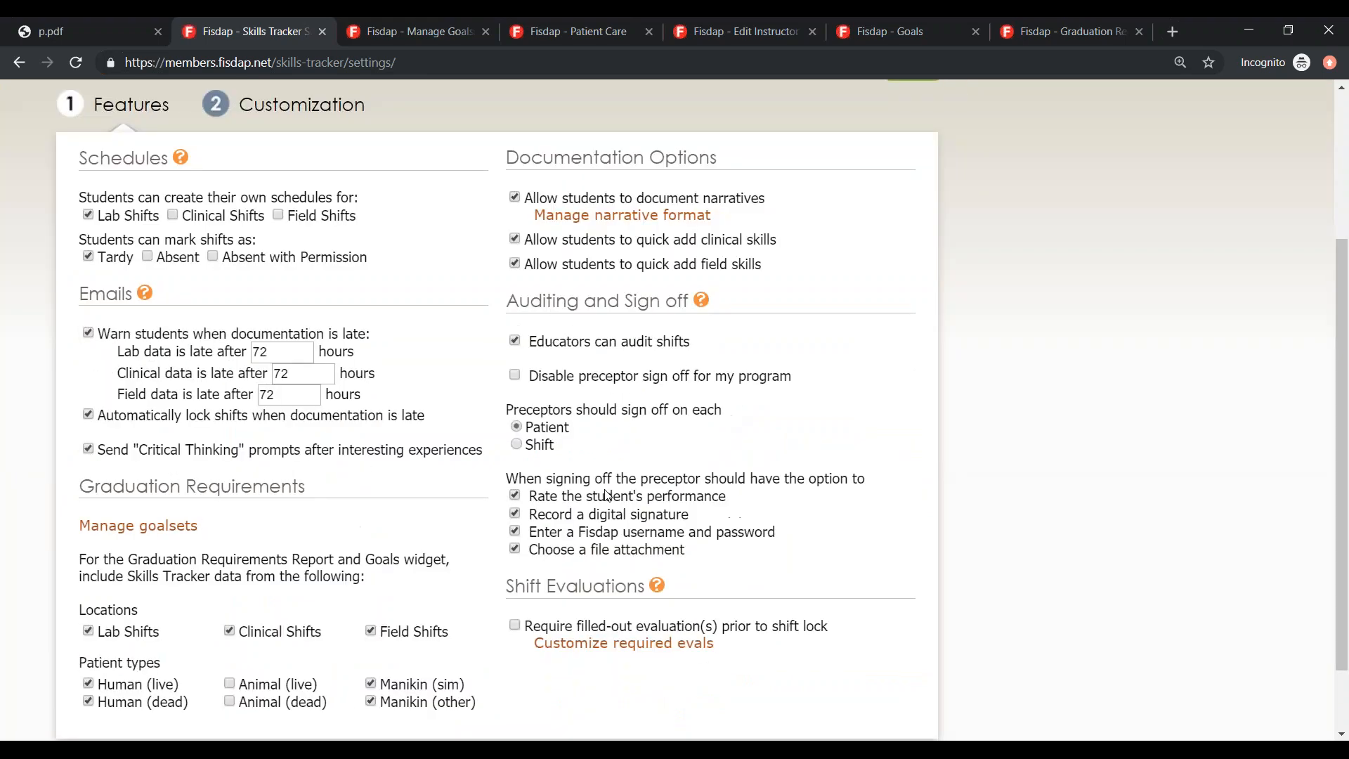
{"action": "scroll", "coordinate": [557, 406], "scroll_direction": "up", "scroll_amount": 3}
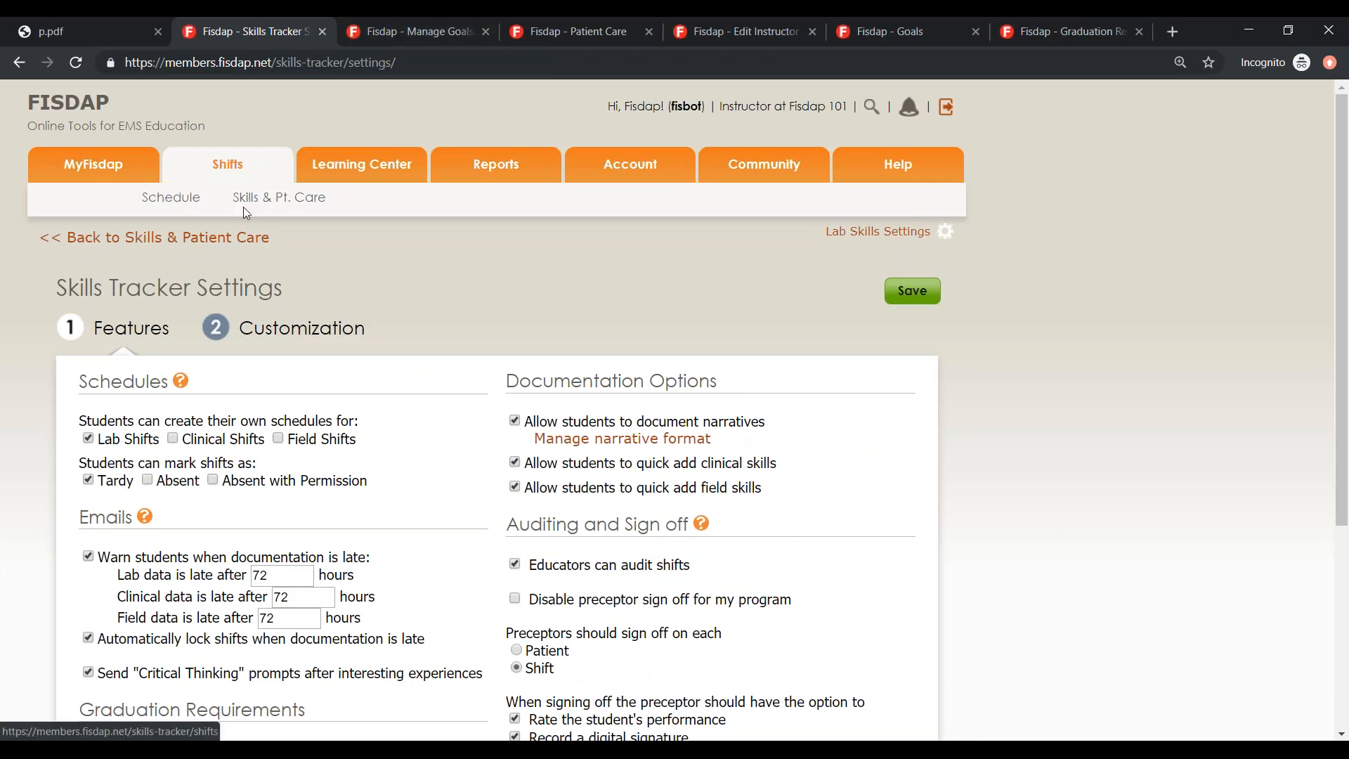
{"action": "left_click", "coordinate": [248, 203]}
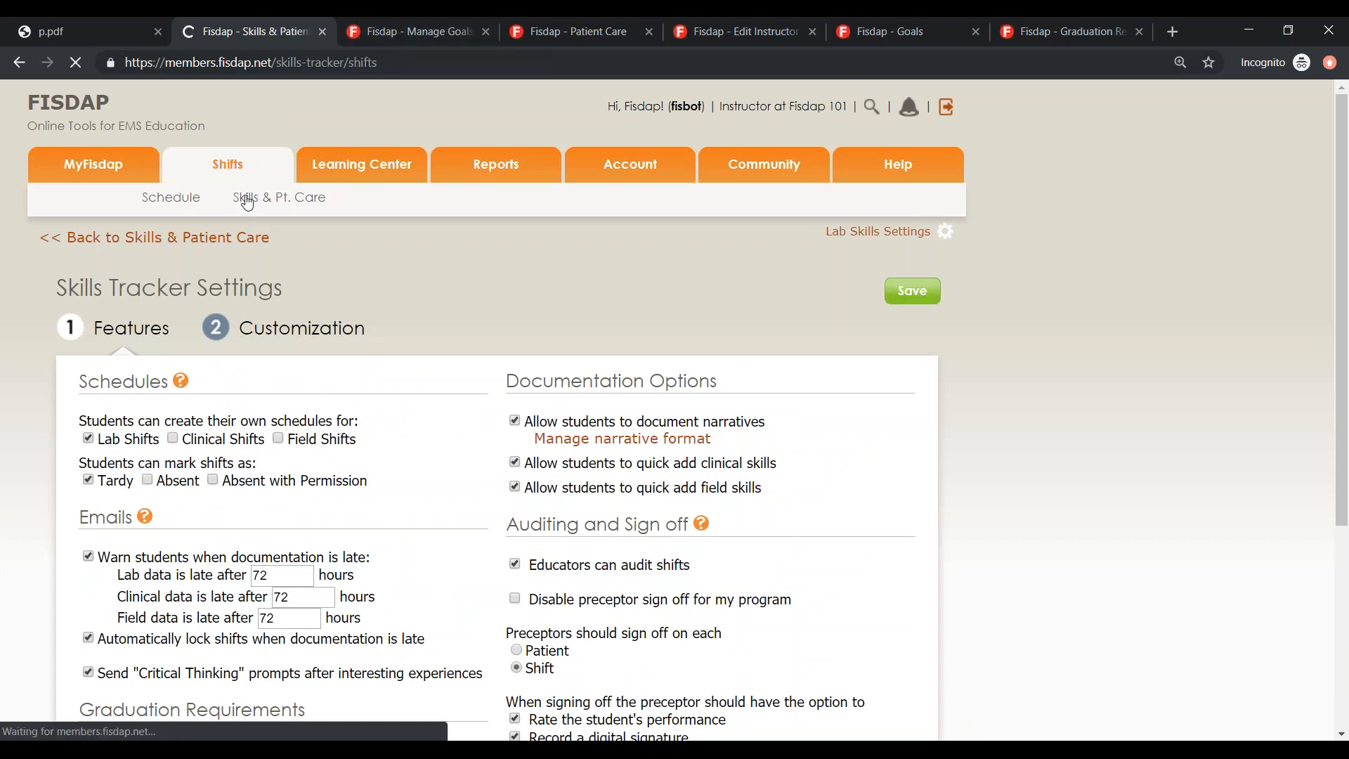
- Open the preceptor sign-off form of the Jul 23, 2019 lab shift and examine its text fields and attachment verification option
{"action": "scroll", "coordinate": [597, 455], "scroll_direction": "down", "scroll_amount": 5}
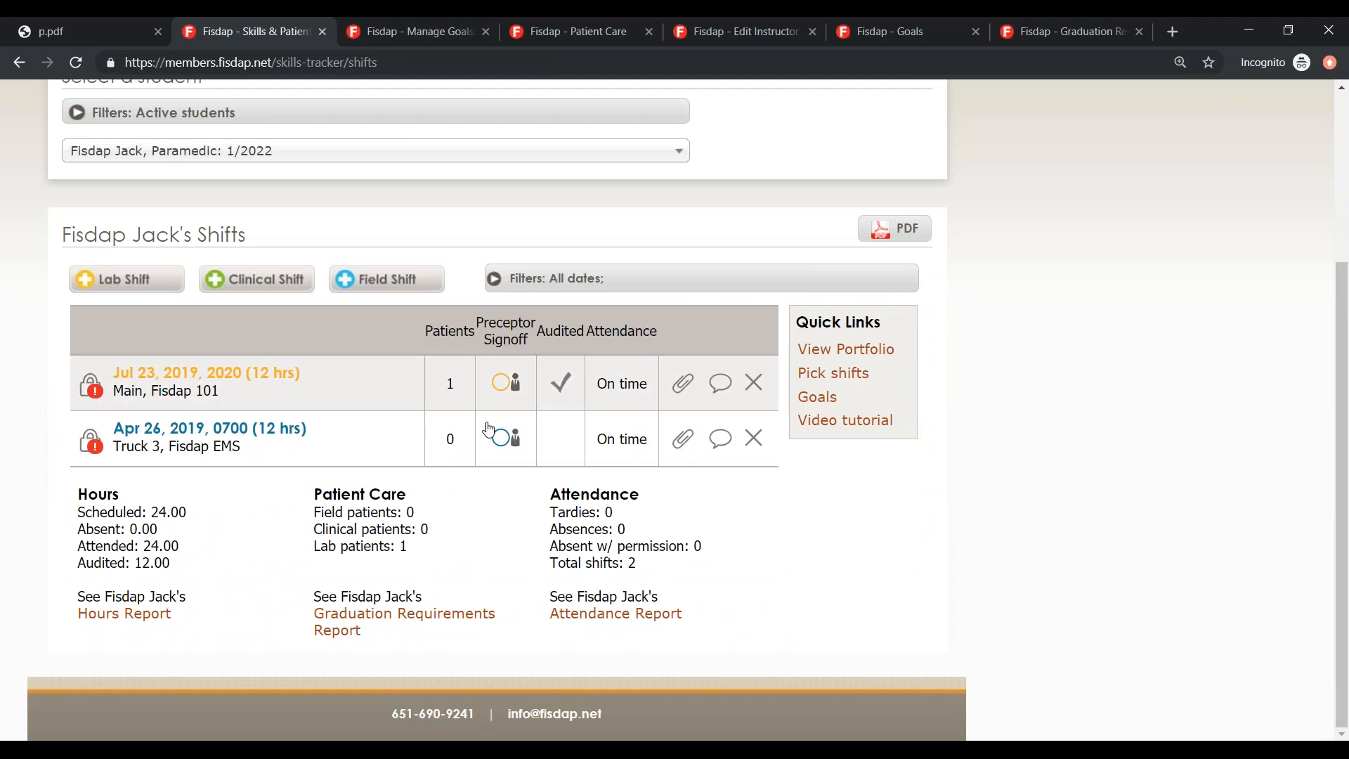
{"action": "left_click", "coordinate": [502, 383]}
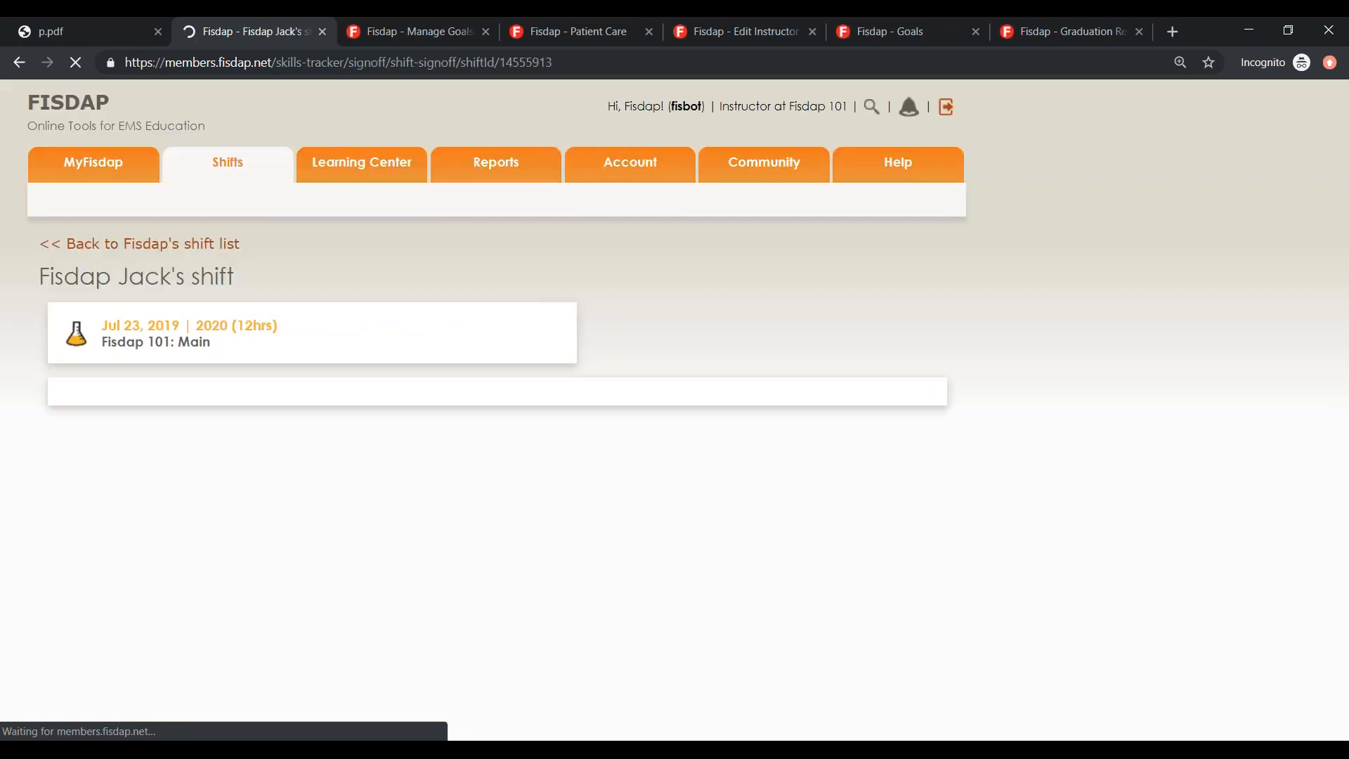
{"action": "scroll", "coordinate": [575, 415], "scroll_direction": "down", "scroll_amount": 4}
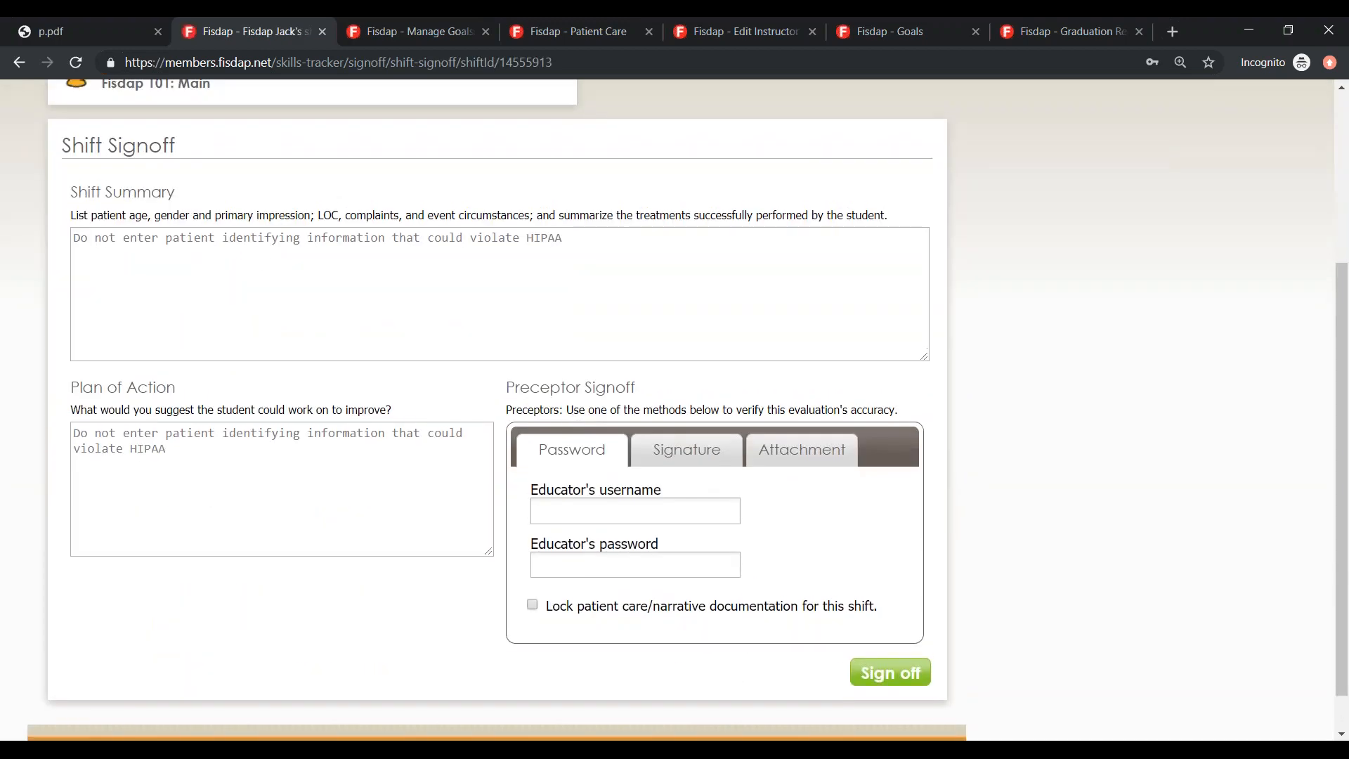
{"action": "scroll", "coordinate": [428, 518], "scroll_direction": "up", "scroll_amount": 4}
{"action": "scroll", "coordinate": [427, 518], "scroll_direction": "down", "scroll_amount": 1}
{"action": "scroll", "coordinate": [408, 482], "scroll_direction": "down", "scroll_amount": 2}
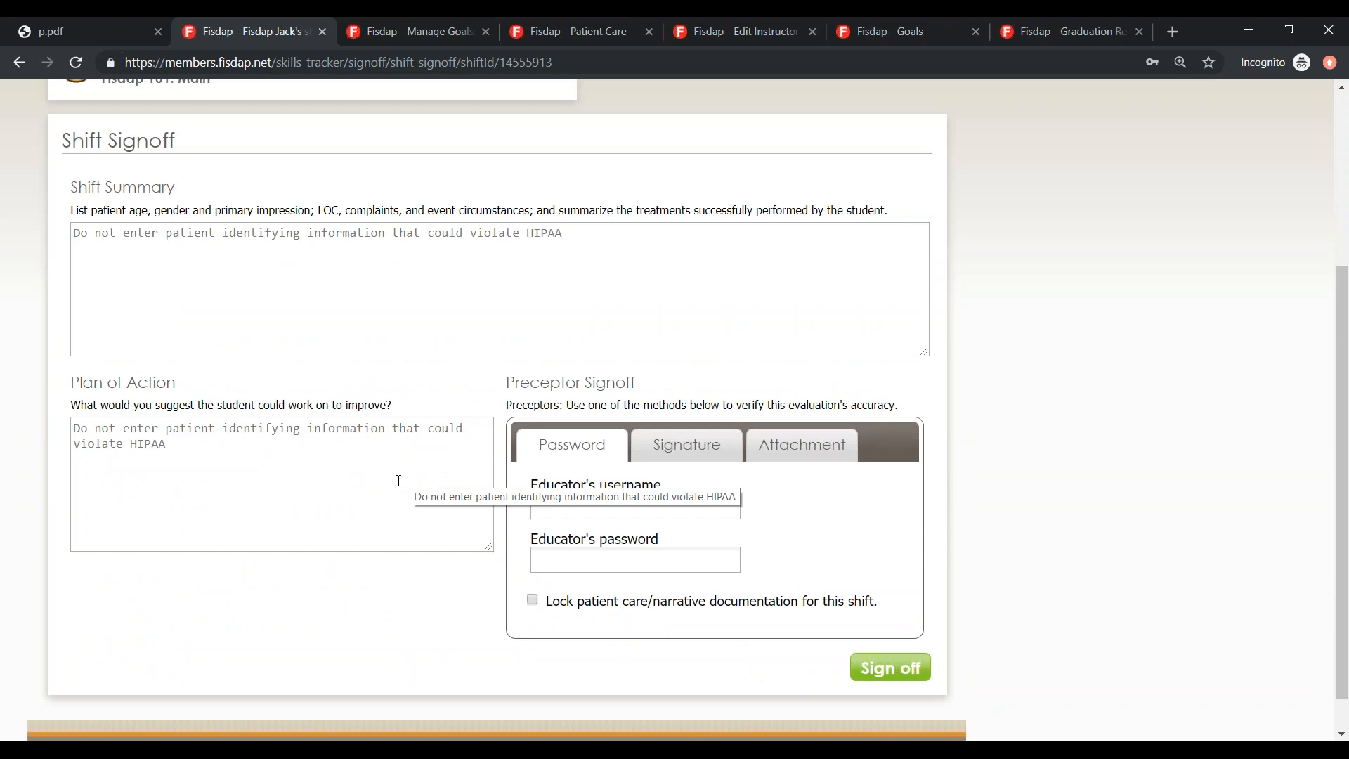
{"action": "scroll", "coordinate": [331, 349], "scroll_direction": "up", "scroll_amount": 2}
{"action": "scroll", "coordinate": [330, 349], "scroll_direction": "down", "scroll_amount": 1}
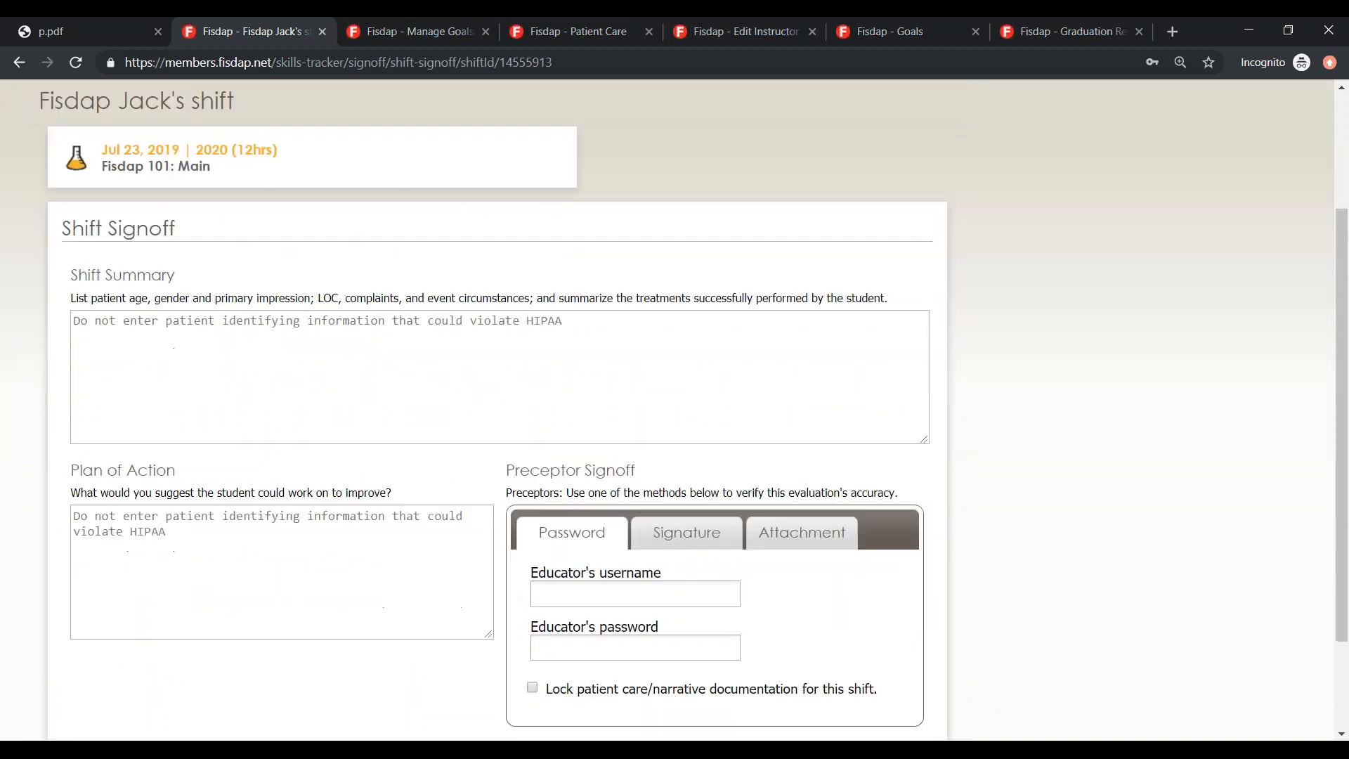
{"action": "scroll", "coordinate": [232, 292], "scroll_direction": "down", "scroll_amount": 1}
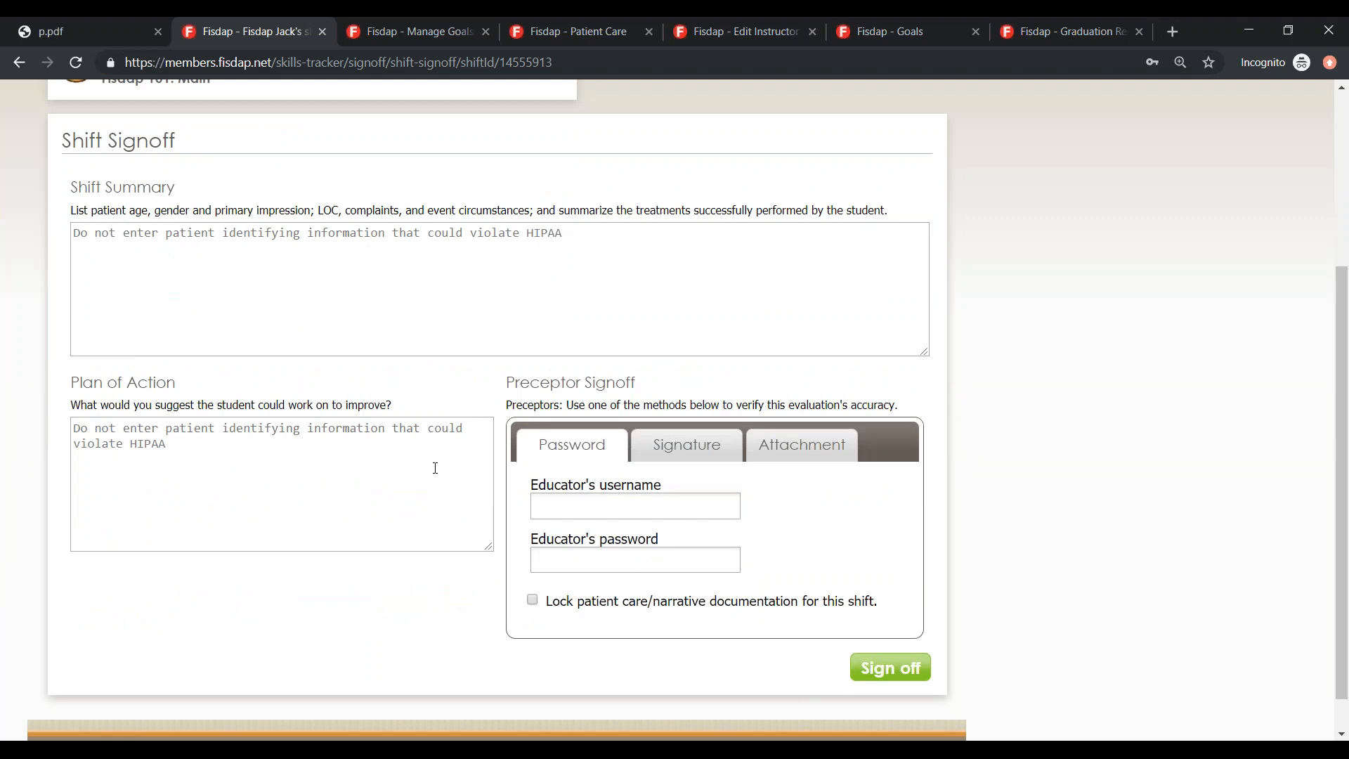
{"action": "left_click", "coordinate": [787, 451]}
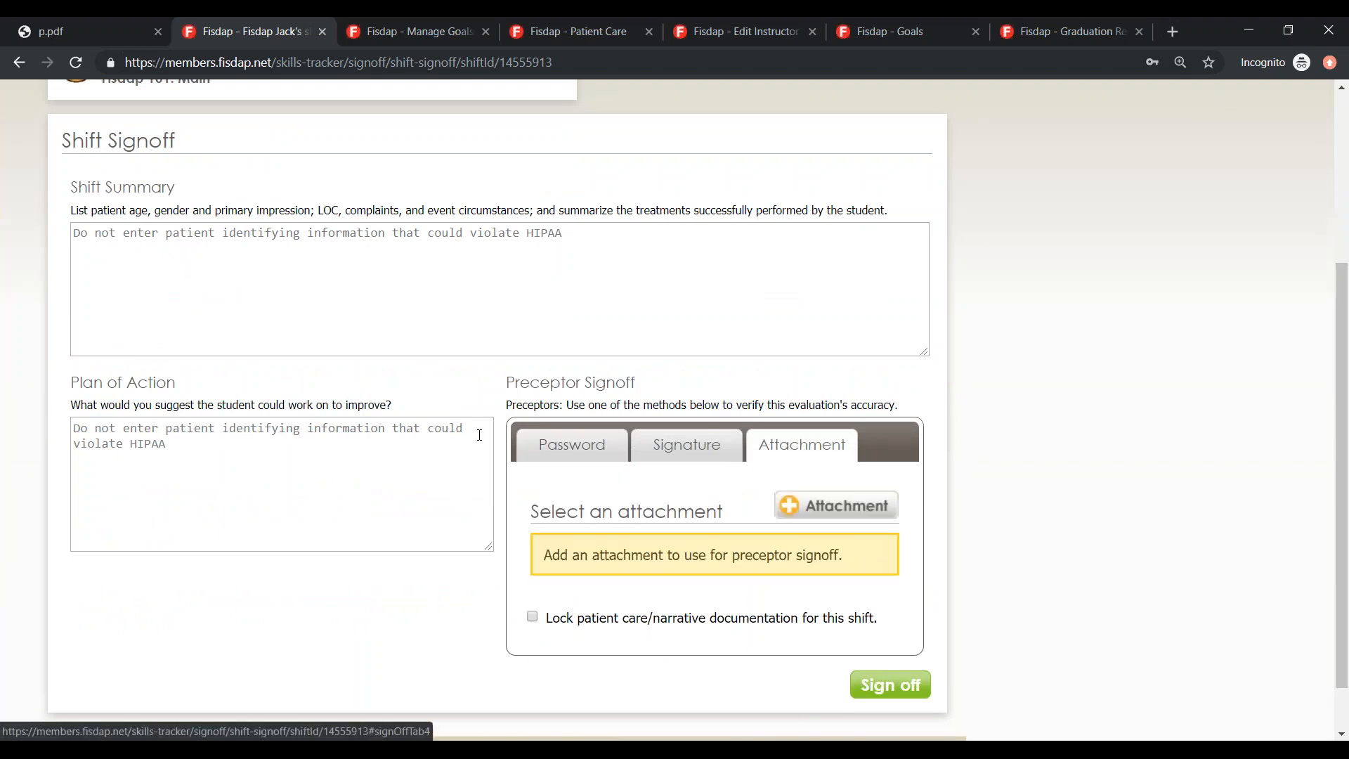
{"action": "left_click", "coordinate": [562, 449]}
- Fill in the saved educator username and password, and try to sign off the shift with its patient care/narrative documentation locked
{"action": "left_click", "coordinate": [589, 507]}
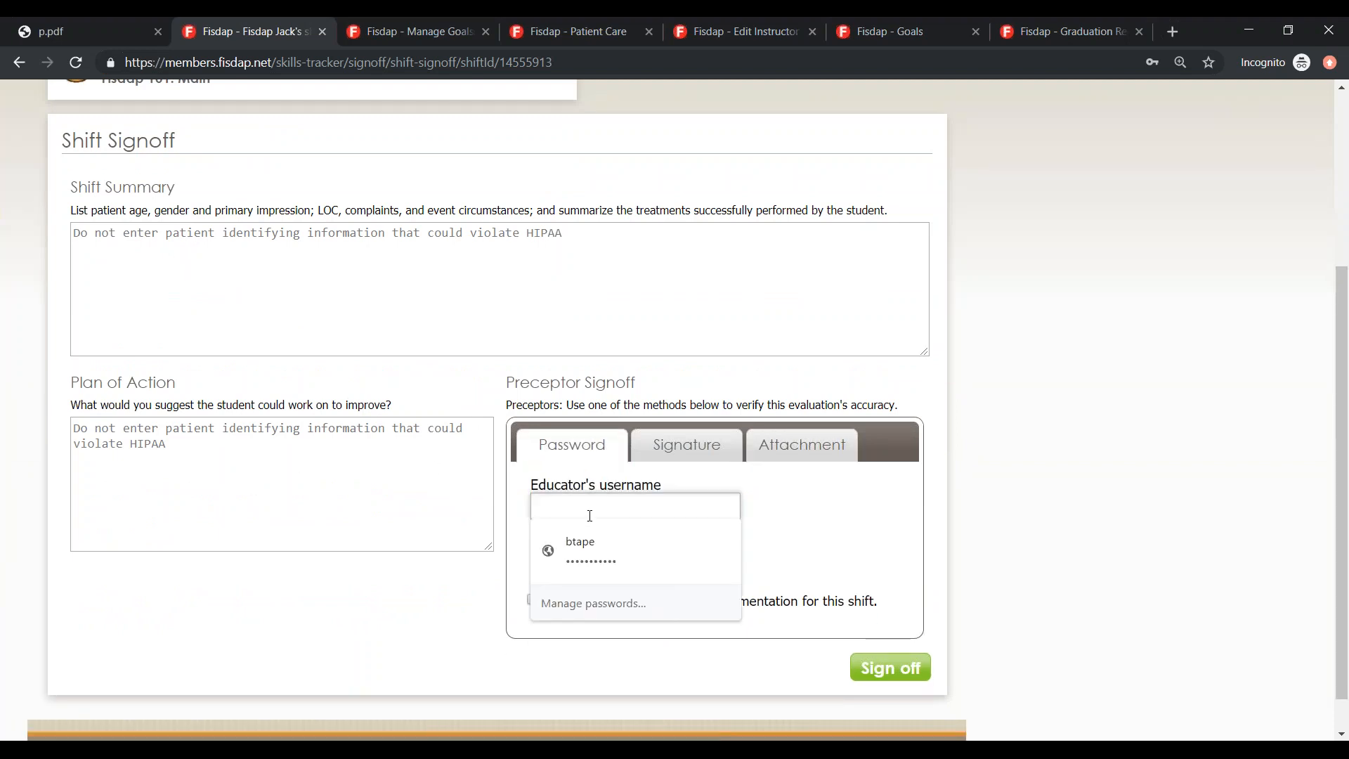
{"action": "left_click", "coordinate": [664, 545]}
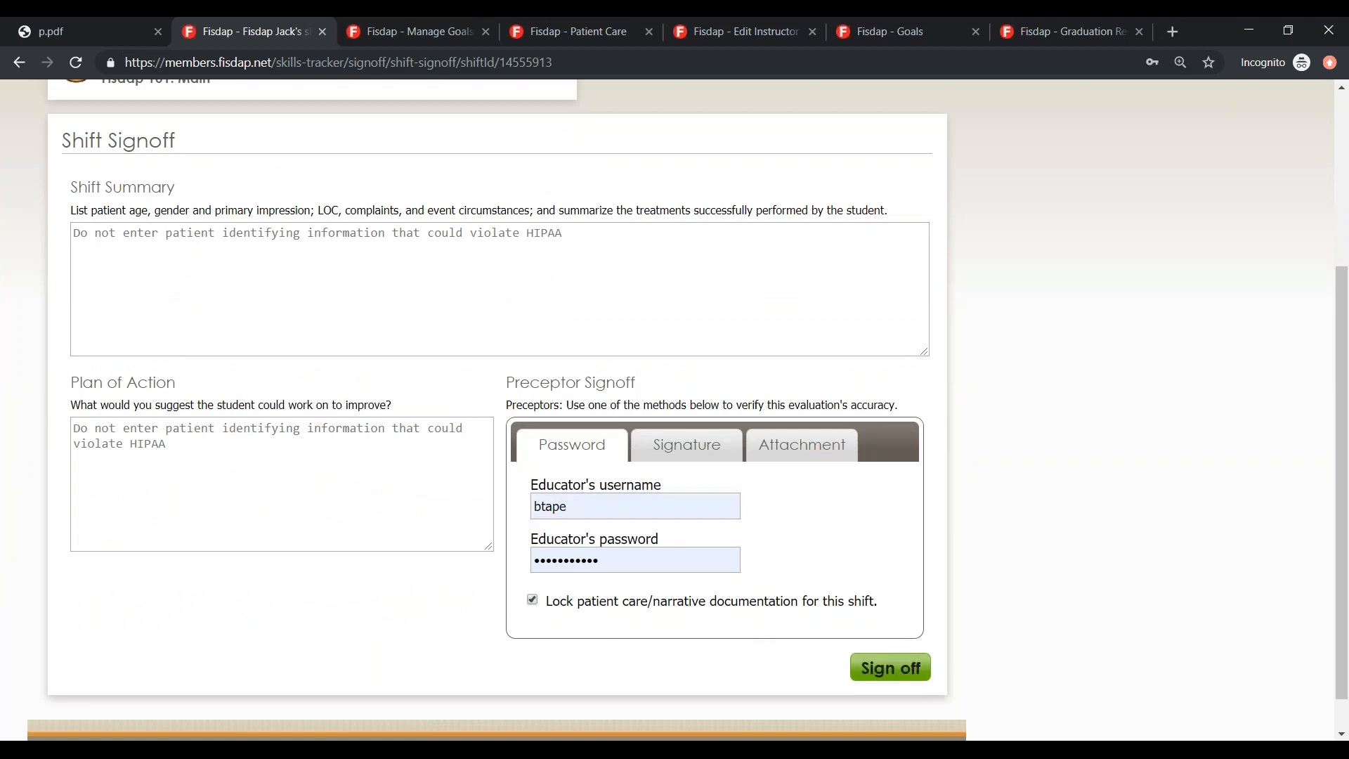
{"action": "left_click", "coordinate": [890, 667]}
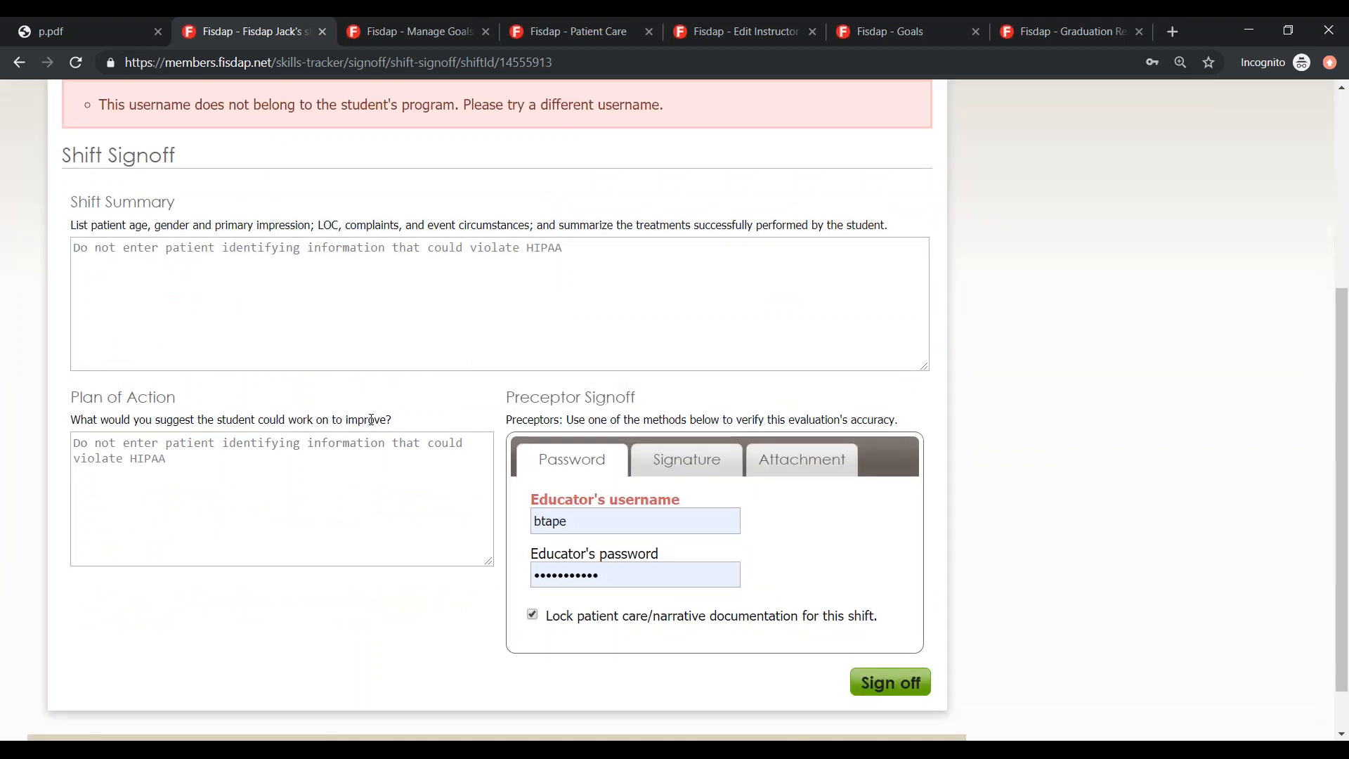
- Enter the program educator's username and password in place of the saved ones and sign off the lab shift
{"action": "scroll", "coordinate": [371, 420], "scroll_direction": "up", "scroll_amount": 1}
{"action": "scroll", "coordinate": [445, 440], "scroll_direction": "down", "scroll_amount": 1}
{"action": "double_click", "coordinate": [573, 518]}
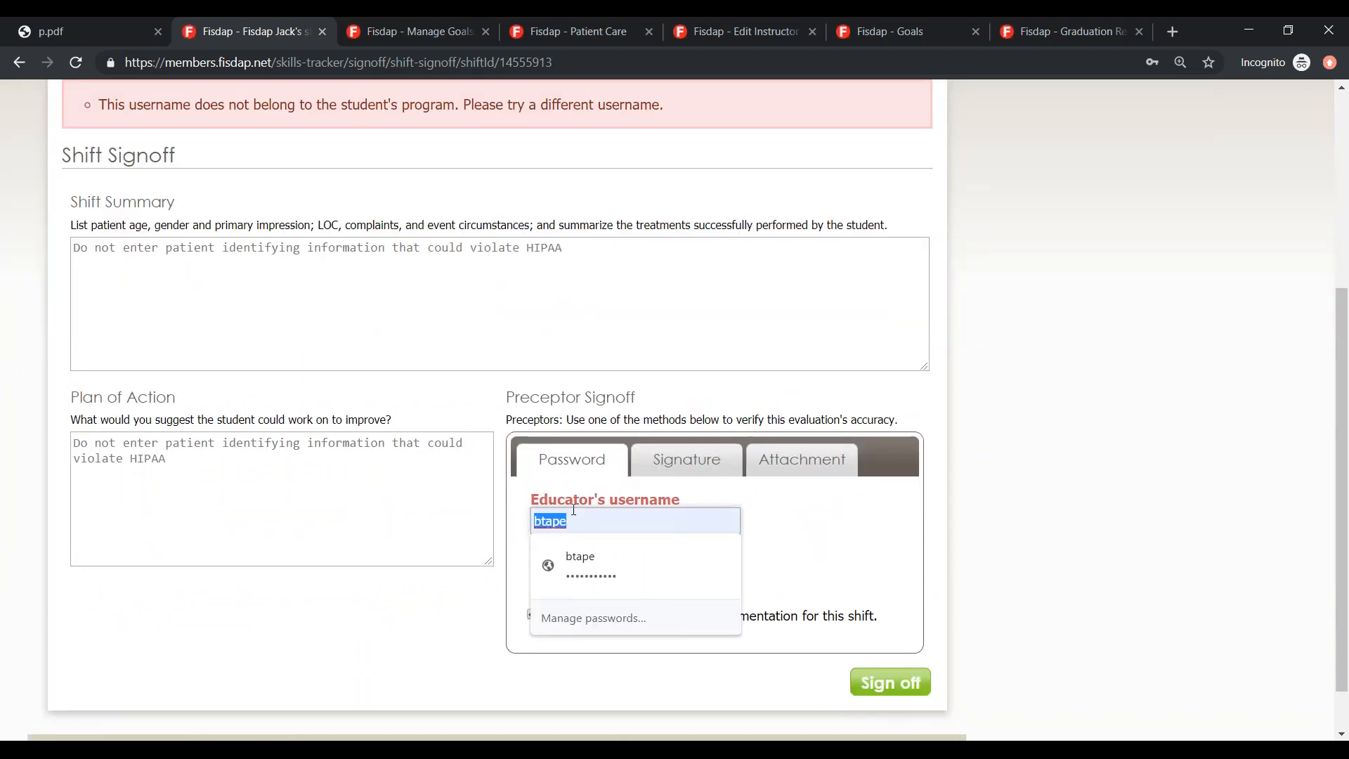
{"action": "type", "text": "fisbot"}
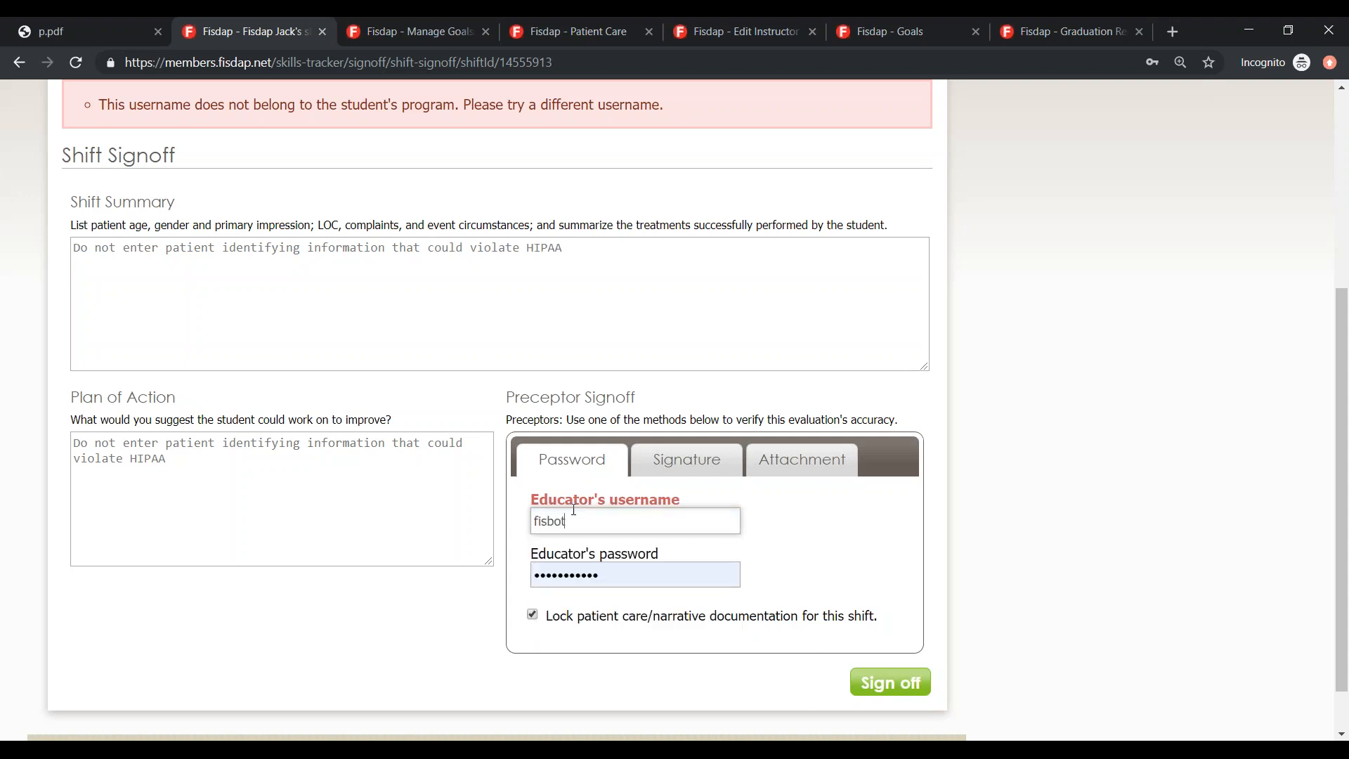
{"action": "key", "text": "Tab"}
{"action": "type", "text": "••••••"}
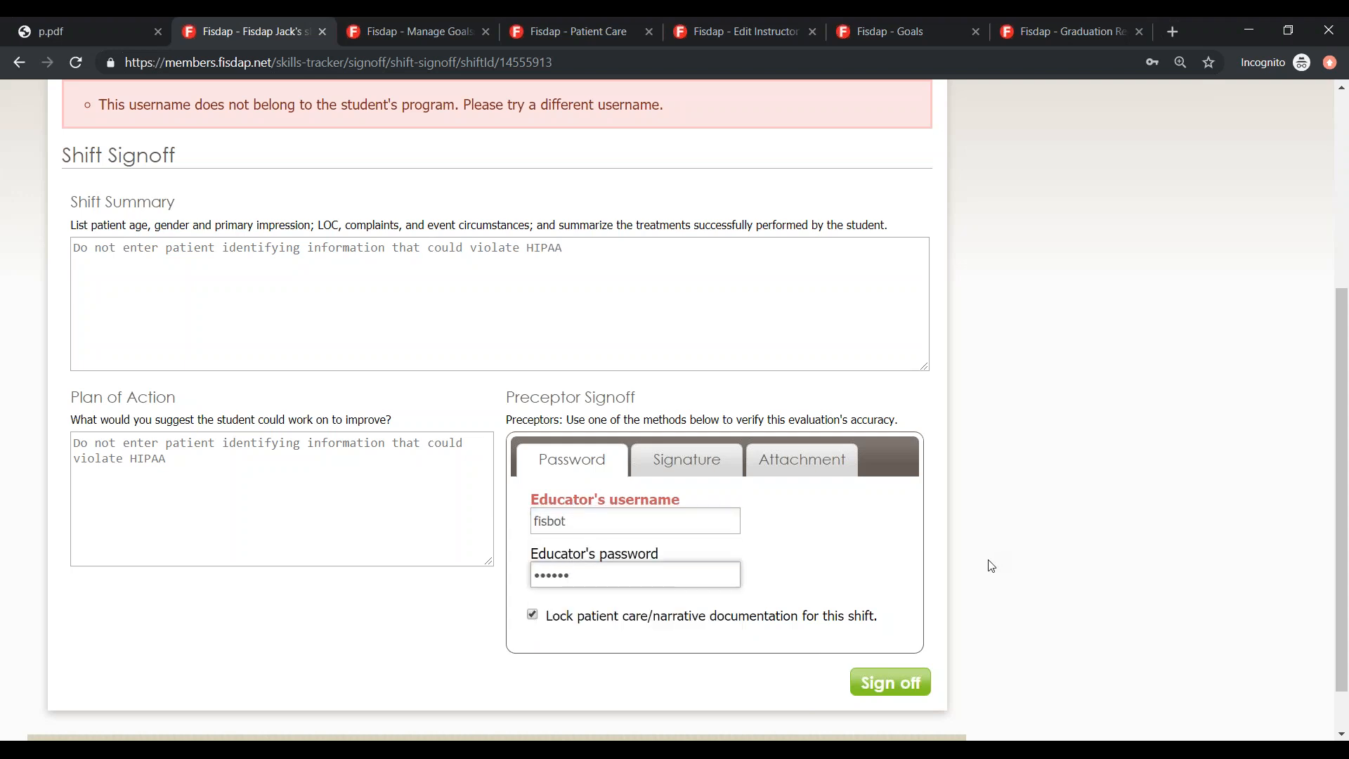
{"action": "left_click", "coordinate": [890, 682]}
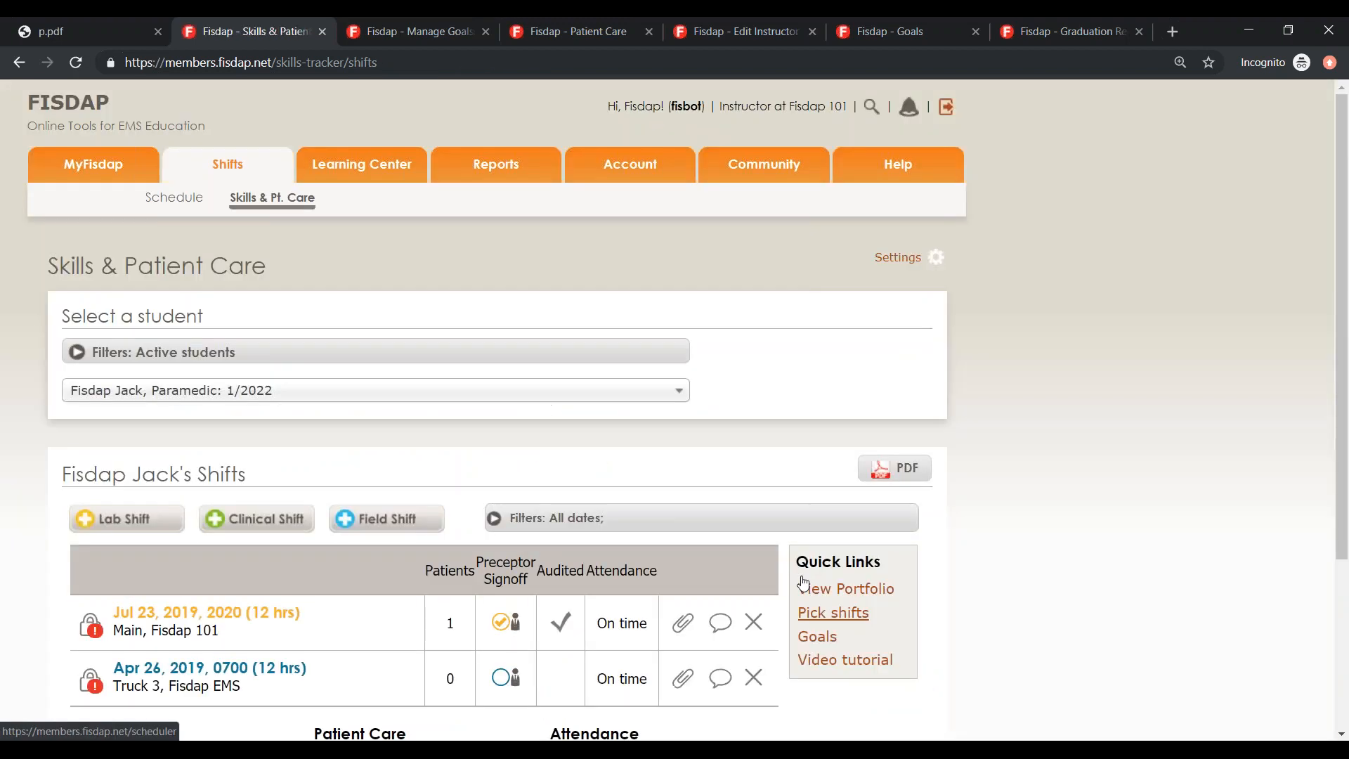
- Check the sign-off marks in the shift list and open the Apr 26, 2019 Truck 3 field shift
{"action": "scroll", "coordinate": [1051, 576], "scroll_direction": "down", "scroll_amount": 1}
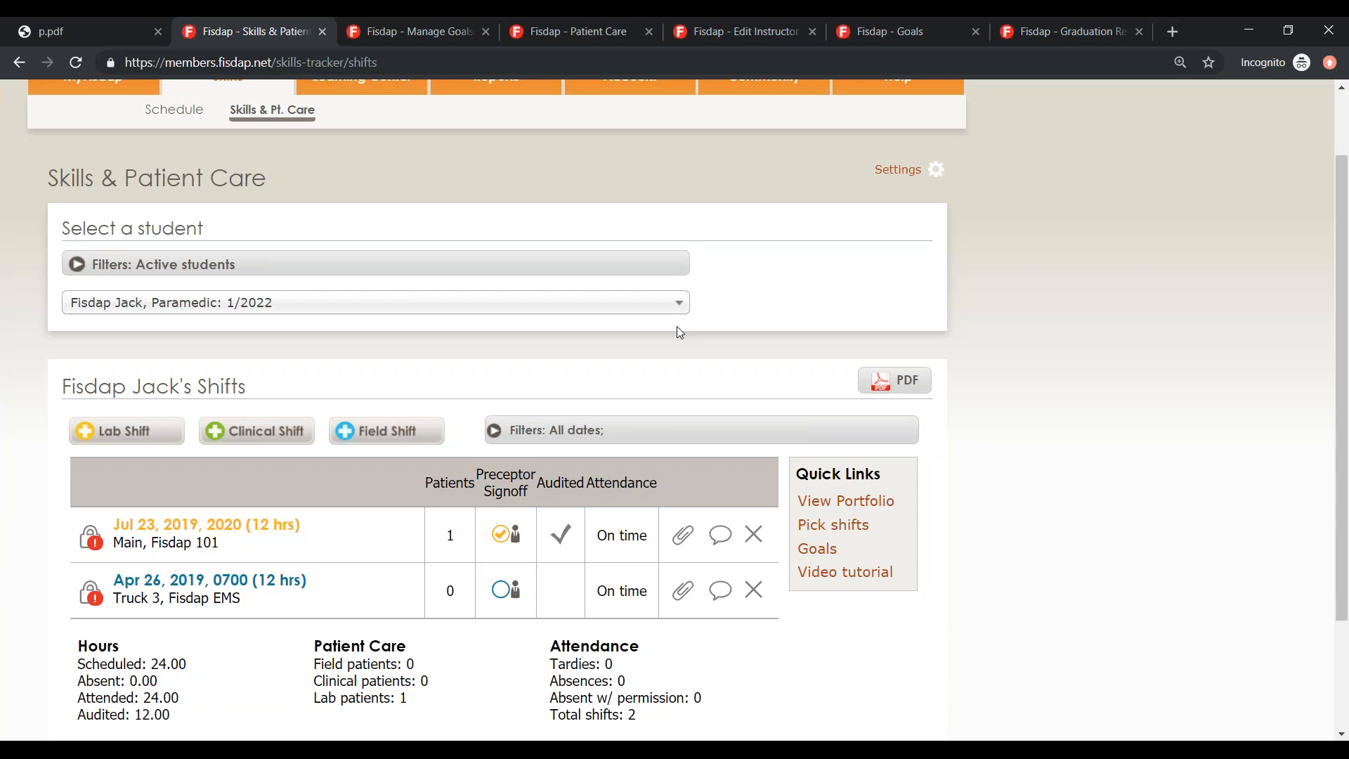
{"action": "scroll", "coordinate": [351, 263], "scroll_direction": "up", "scroll_amount": 2}
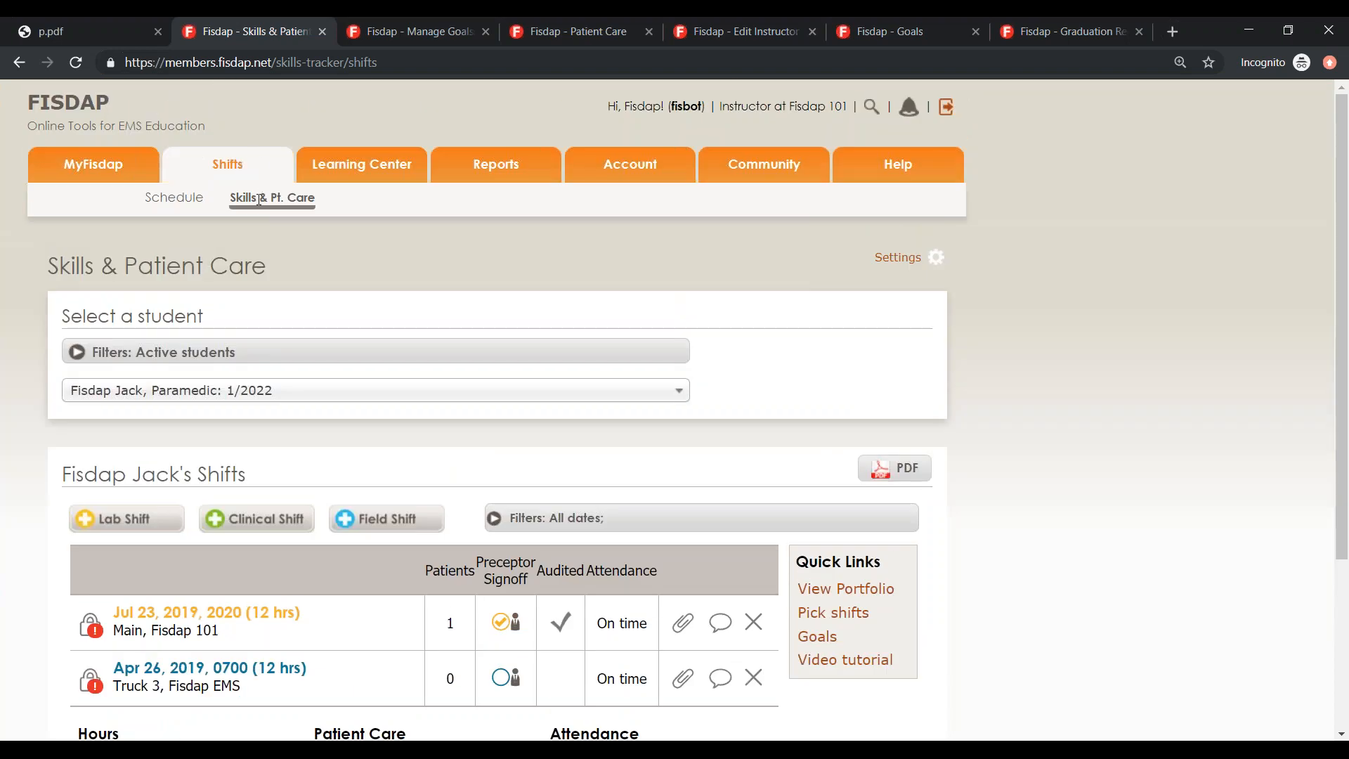
{"action": "scroll", "coordinate": [295, 480], "scroll_direction": "down", "scroll_amount": 3}
{"action": "left_click", "coordinate": [244, 499]}
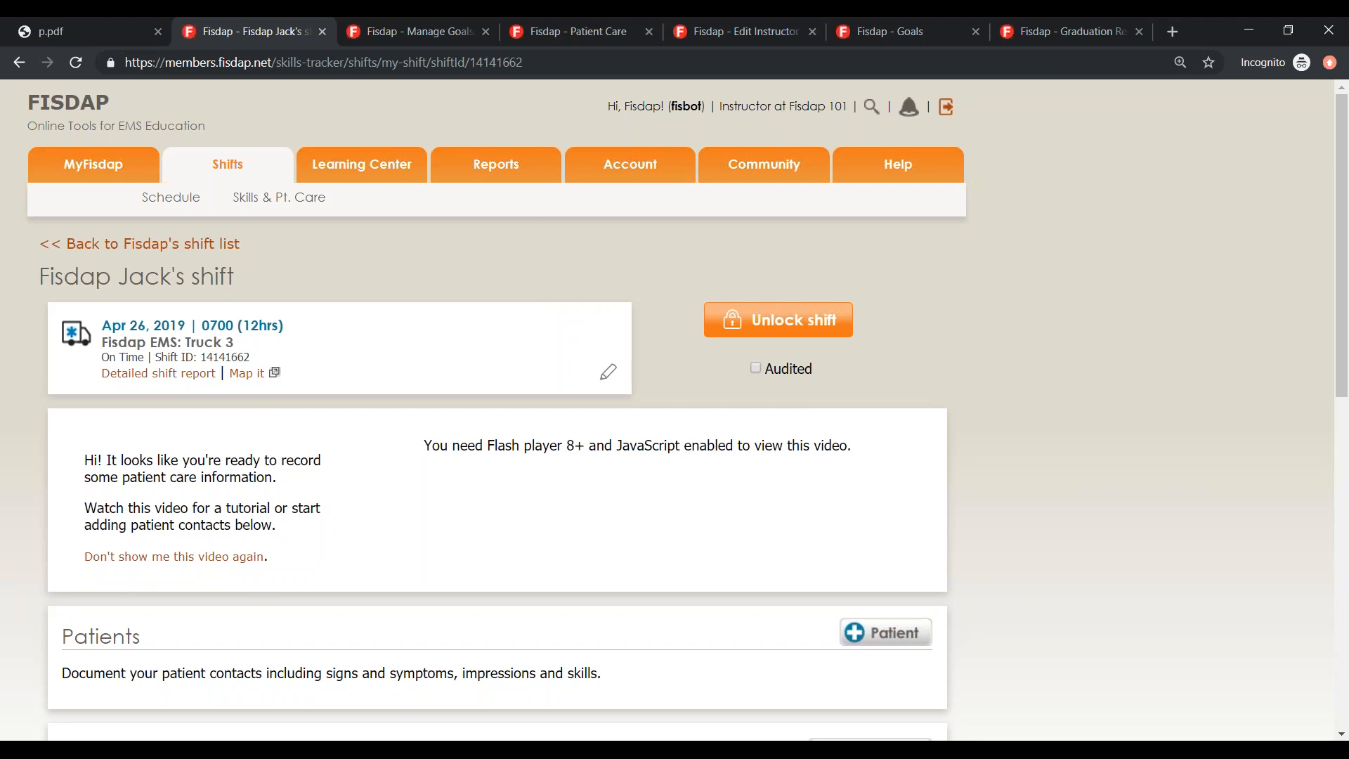
- Open the Graduation Requirements Report from the list of all reports and look over its goal set and shift options
{"action": "mouse_move", "coordinate": [544, 163]}
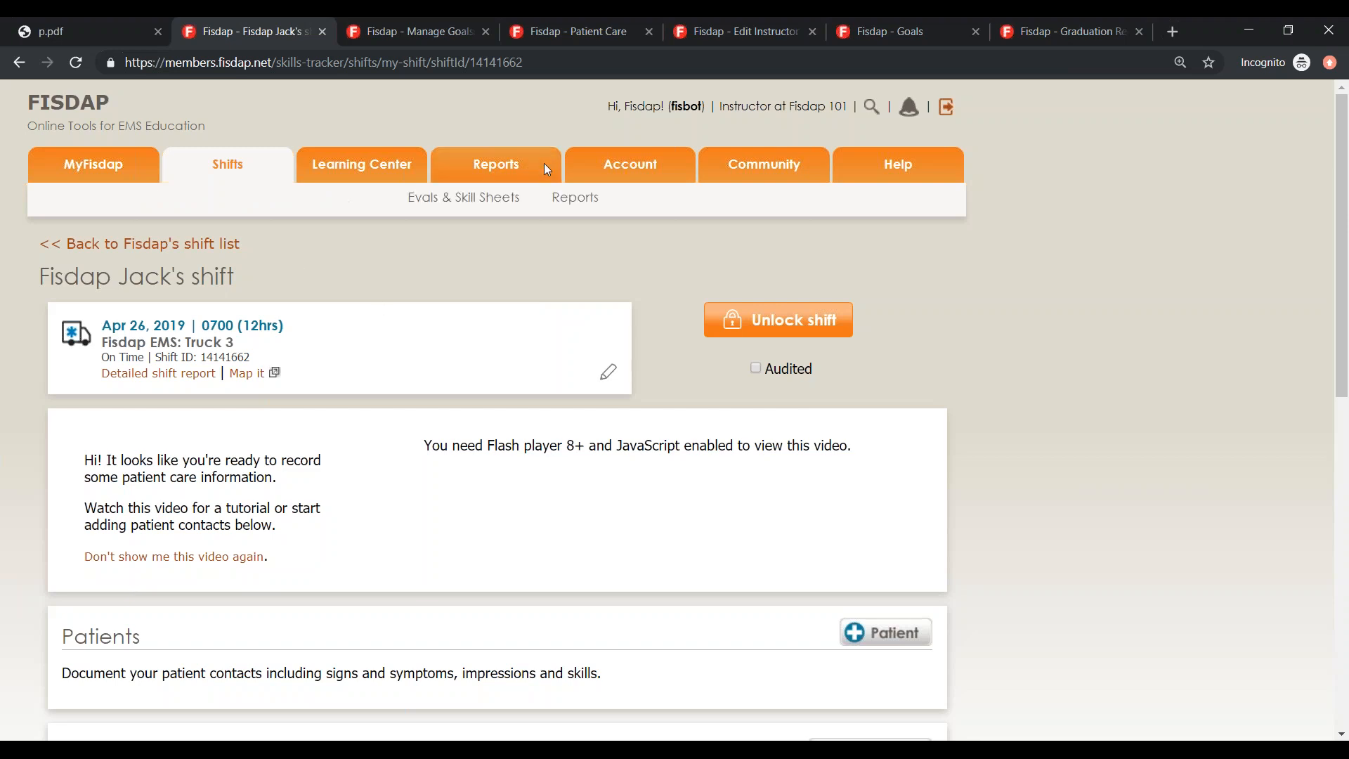
{"action": "left_click", "coordinate": [569, 202]}
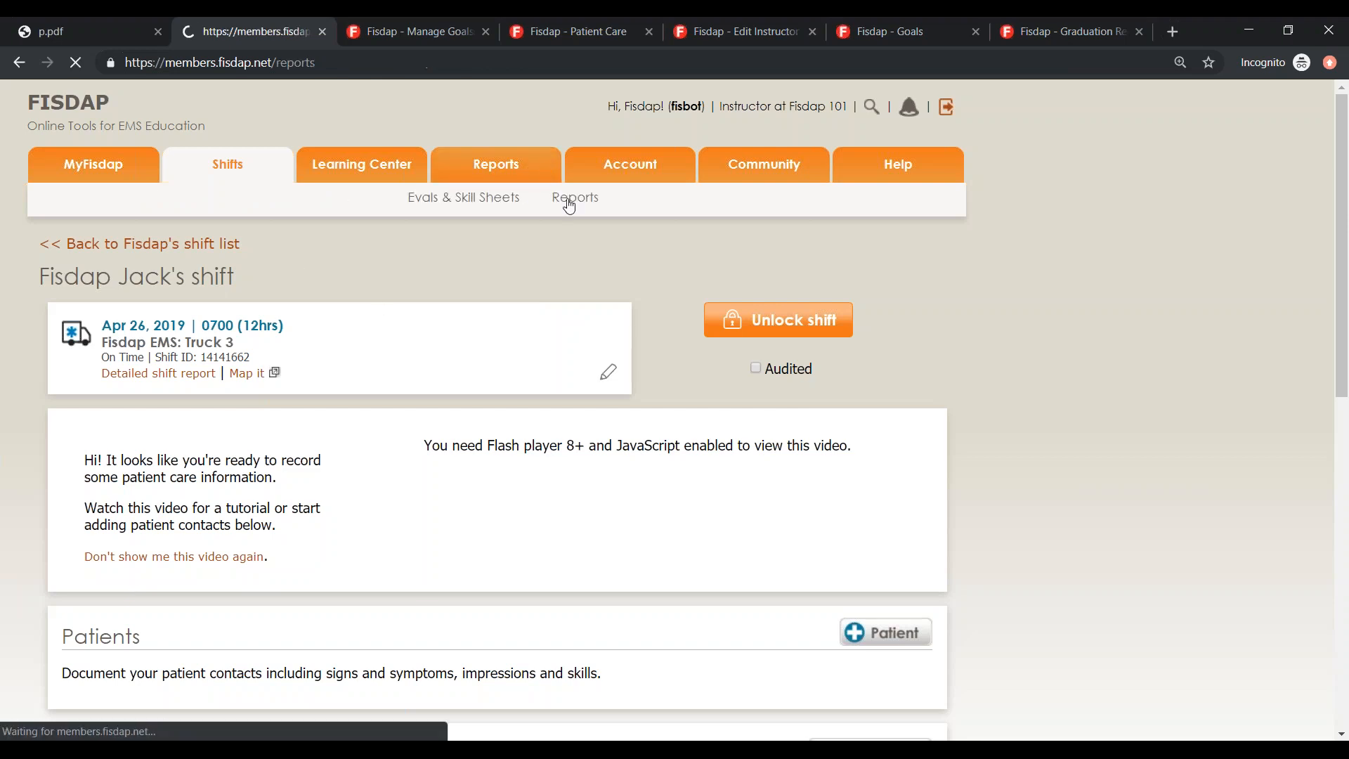
{"action": "scroll", "coordinate": [314, 442], "scroll_direction": "down", "scroll_amount": 5}
{"action": "scroll", "coordinate": [315, 443], "scroll_direction": "down", "scroll_amount": 7}
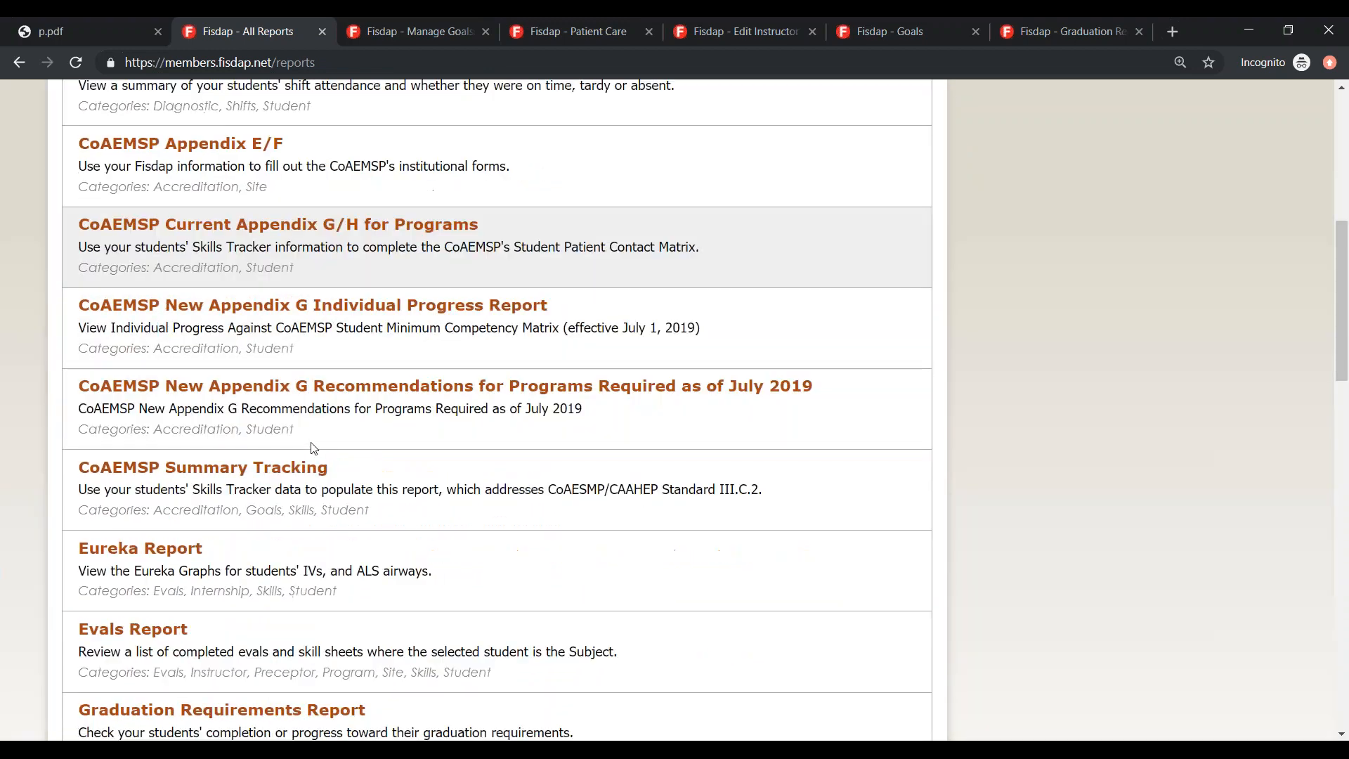
{"action": "left_click", "coordinate": [205, 366]}
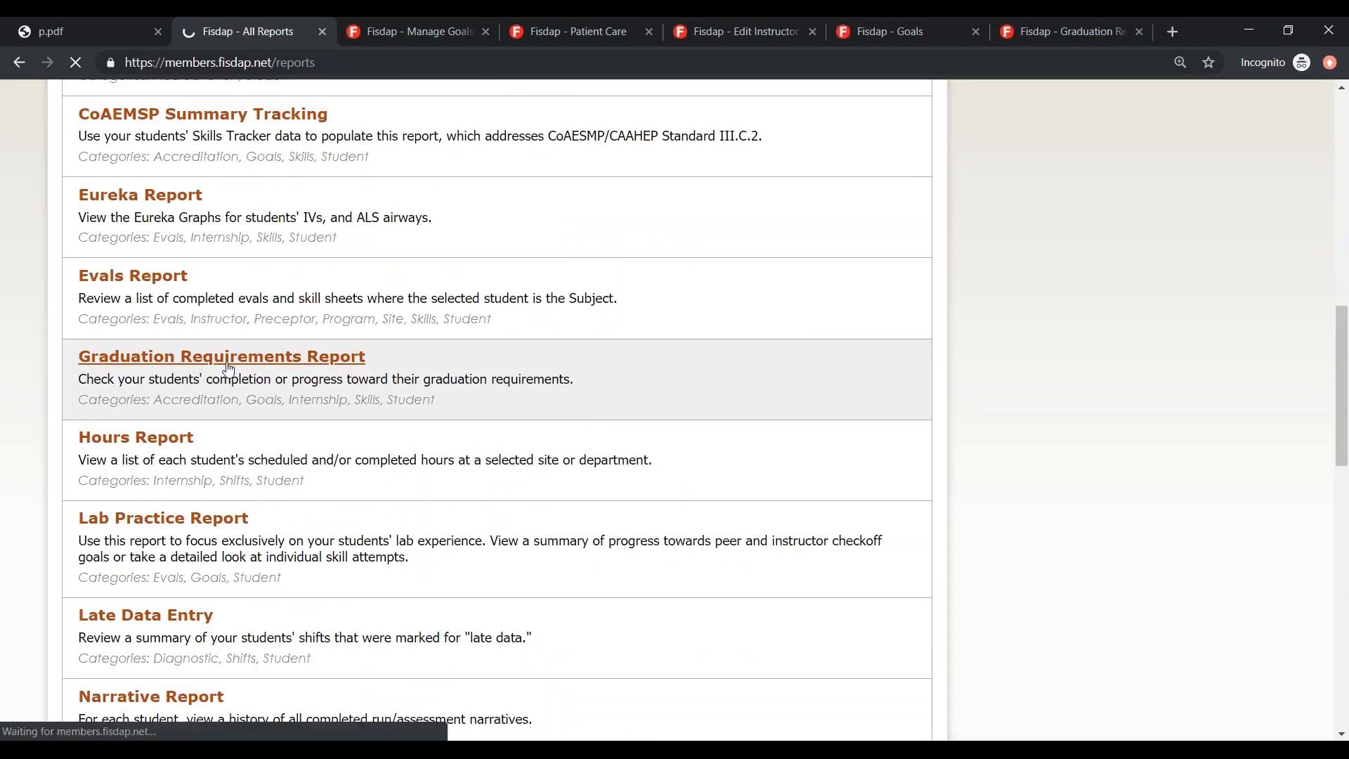
{"action": "scroll", "coordinate": [232, 365], "scroll_direction": "down", "scroll_amount": 4}
{"action": "scroll", "coordinate": [812, 200], "scroll_direction": "up", "scroll_amount": 4}
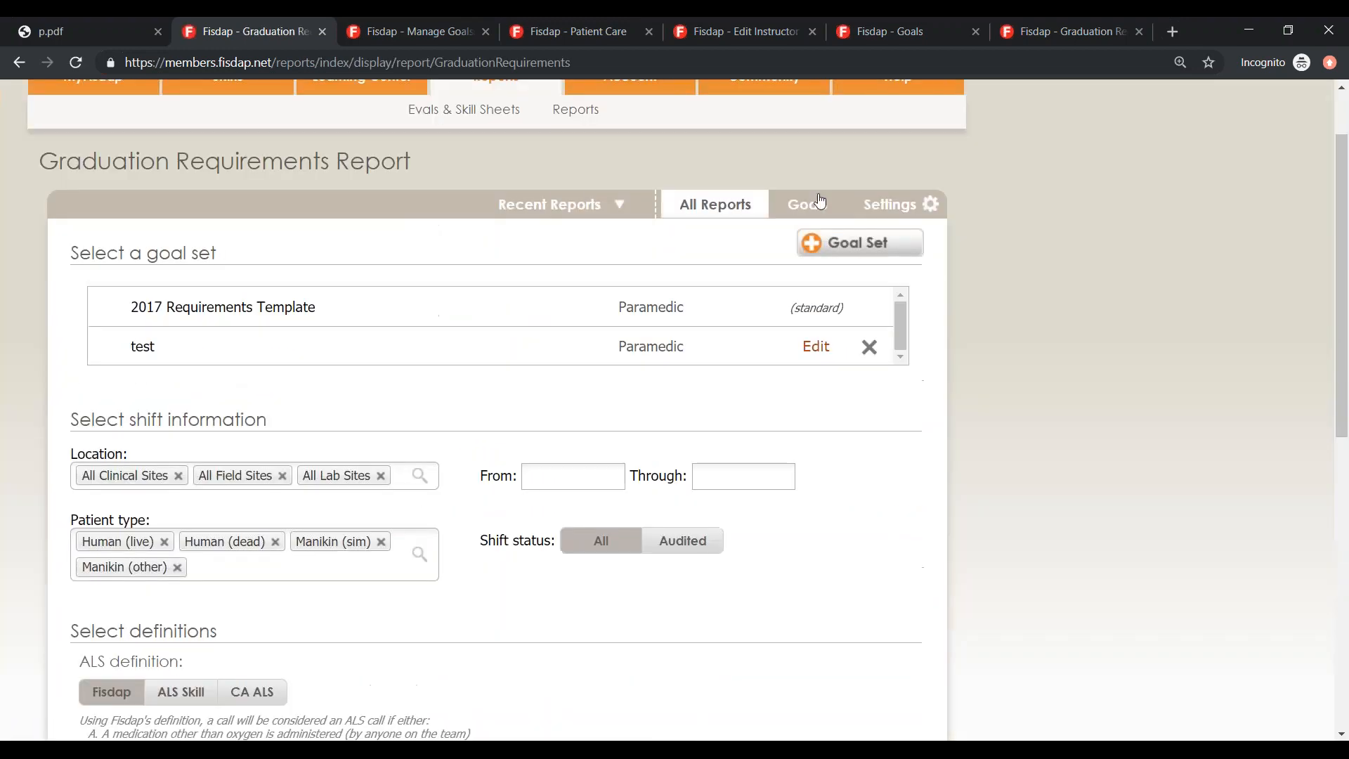
- Switch to the already open Goals page and examine the Team Lead total under the 2017 Requirements Template
{"action": "left_click", "coordinate": [812, 200]}
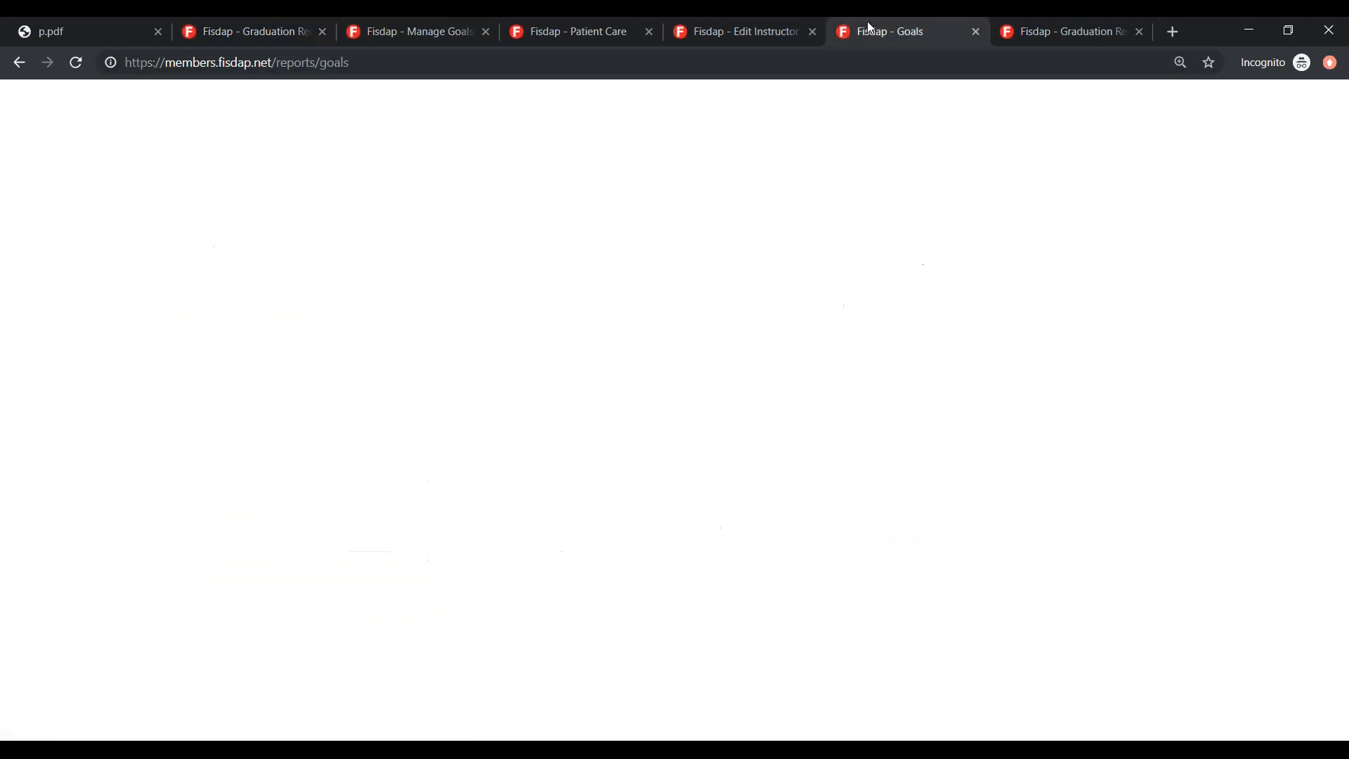
{"action": "scroll", "coordinate": [656, 397], "scroll_direction": "down", "scroll_amount": 1}
{"action": "scroll", "coordinate": [655, 398], "scroll_direction": "down", "scroll_amount": 4}
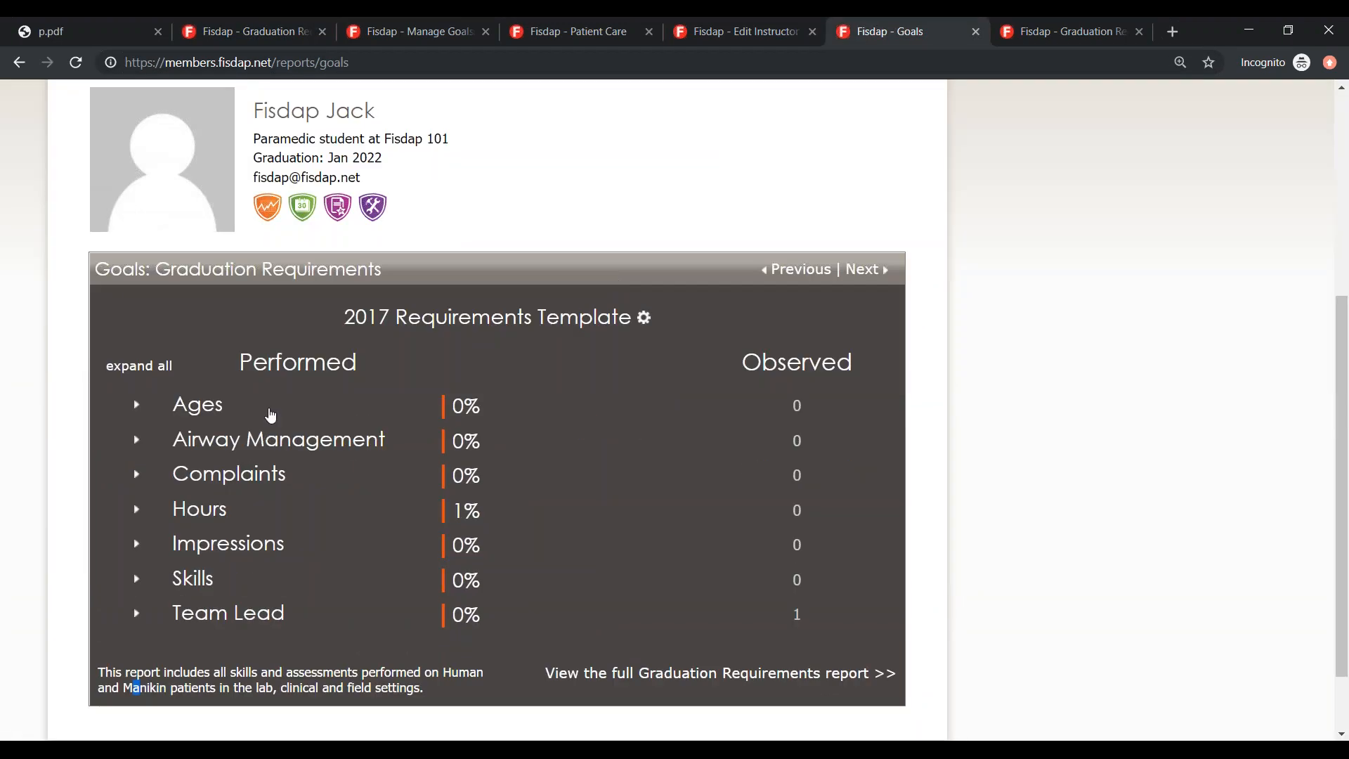
{"action": "scroll", "coordinate": [250, 337], "scroll_direction": "down", "scroll_amount": 1}
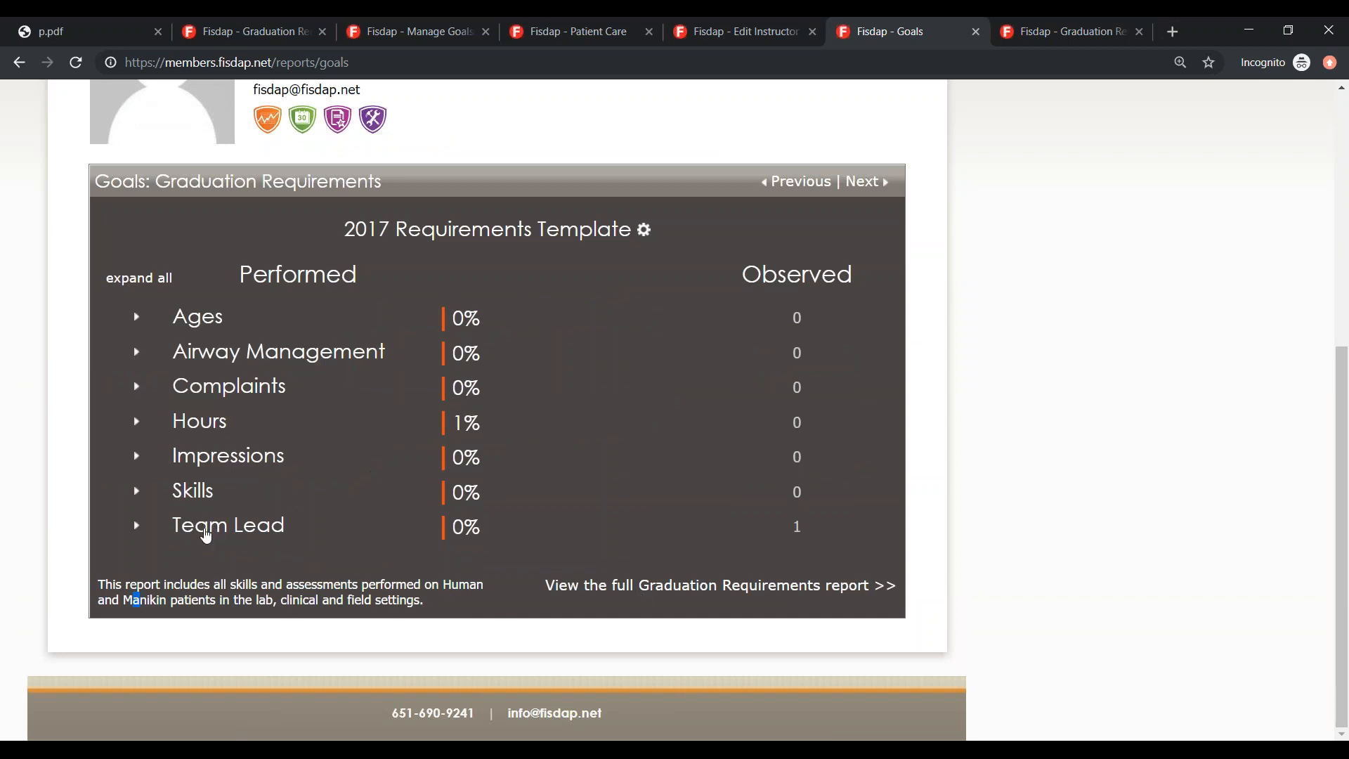
{"action": "left_click", "coordinate": [206, 535]}
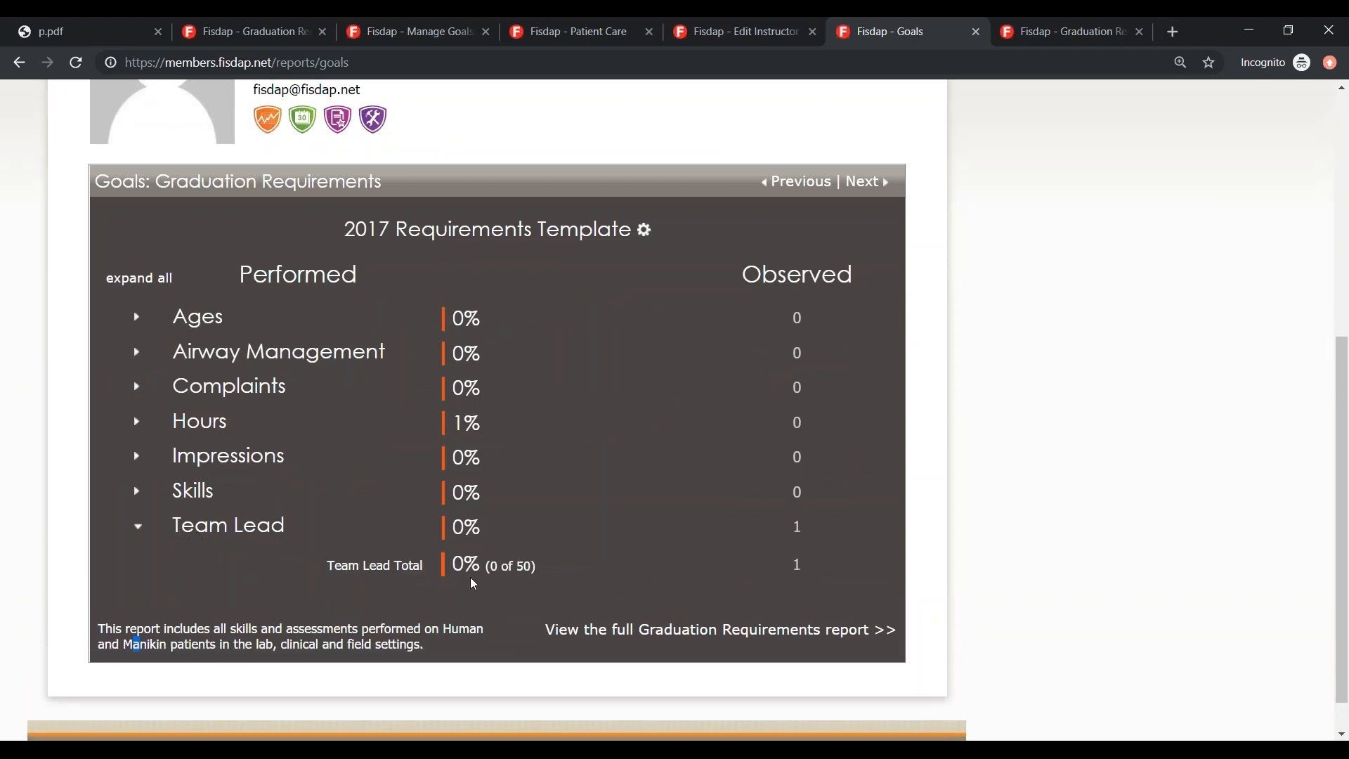
{"action": "left_click_drag", "start_coordinate": [336, 564], "coordinate": [528, 566]}
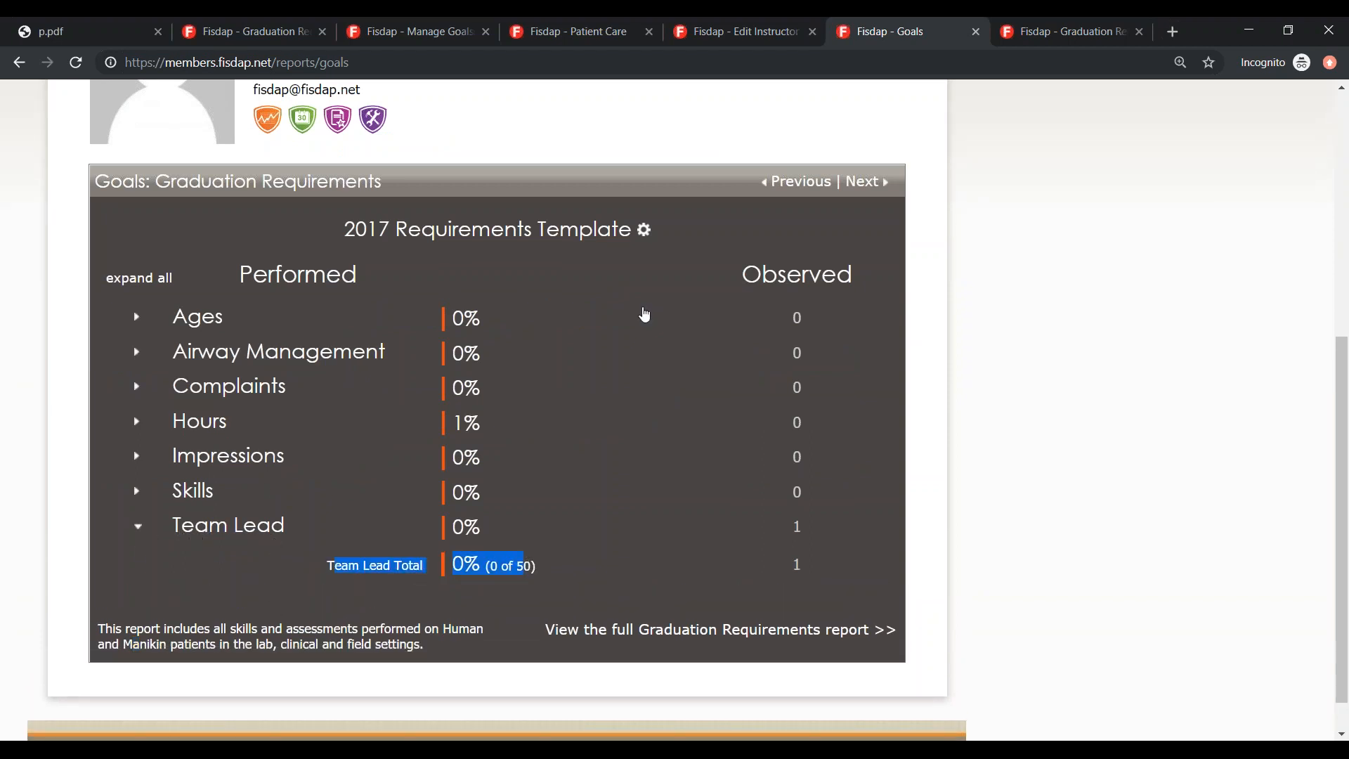
{"action": "scroll", "coordinate": [412, 617], "scroll_direction": "up", "scroll_amount": 5}
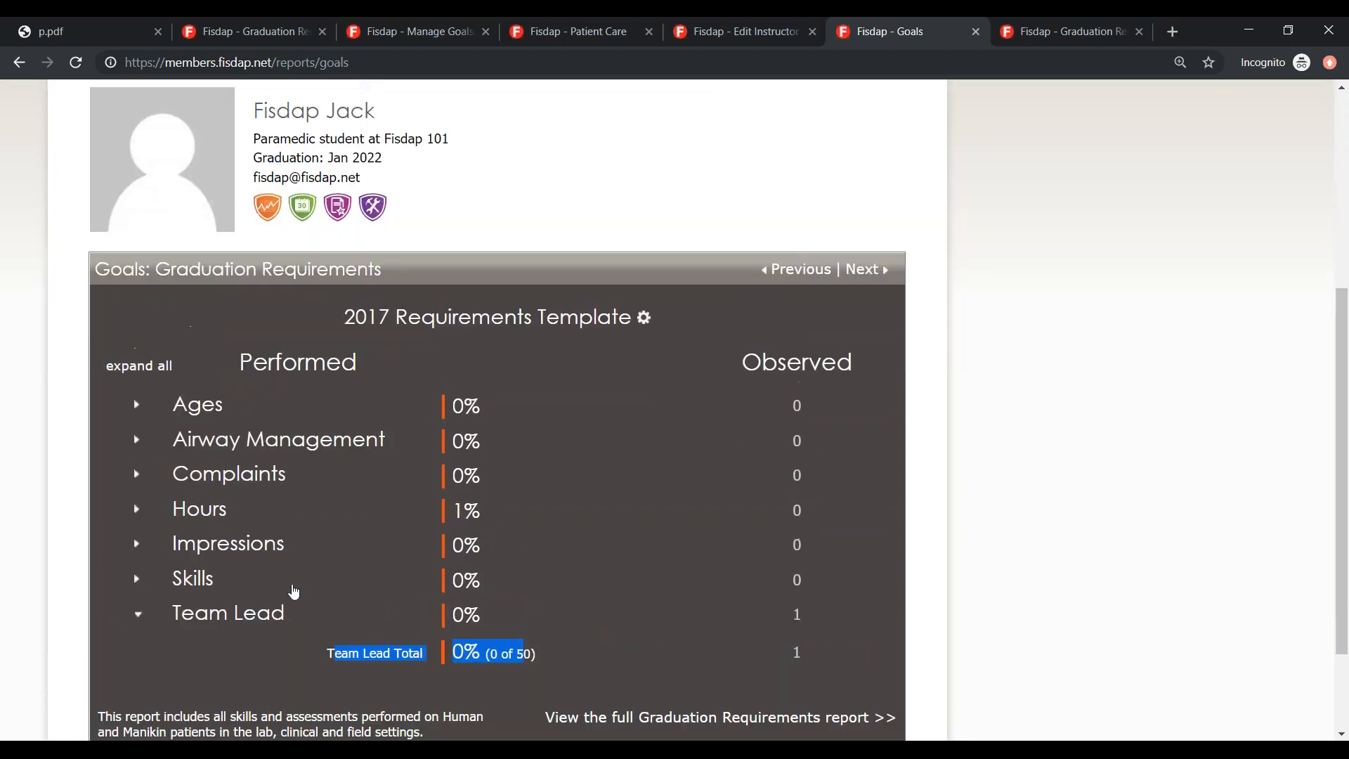
- Go back to the already open Graduation Requirements Report and start creating a new custom goal set
{"action": "scroll", "coordinate": [656, 579], "scroll_direction": "down", "scroll_amount": 3}
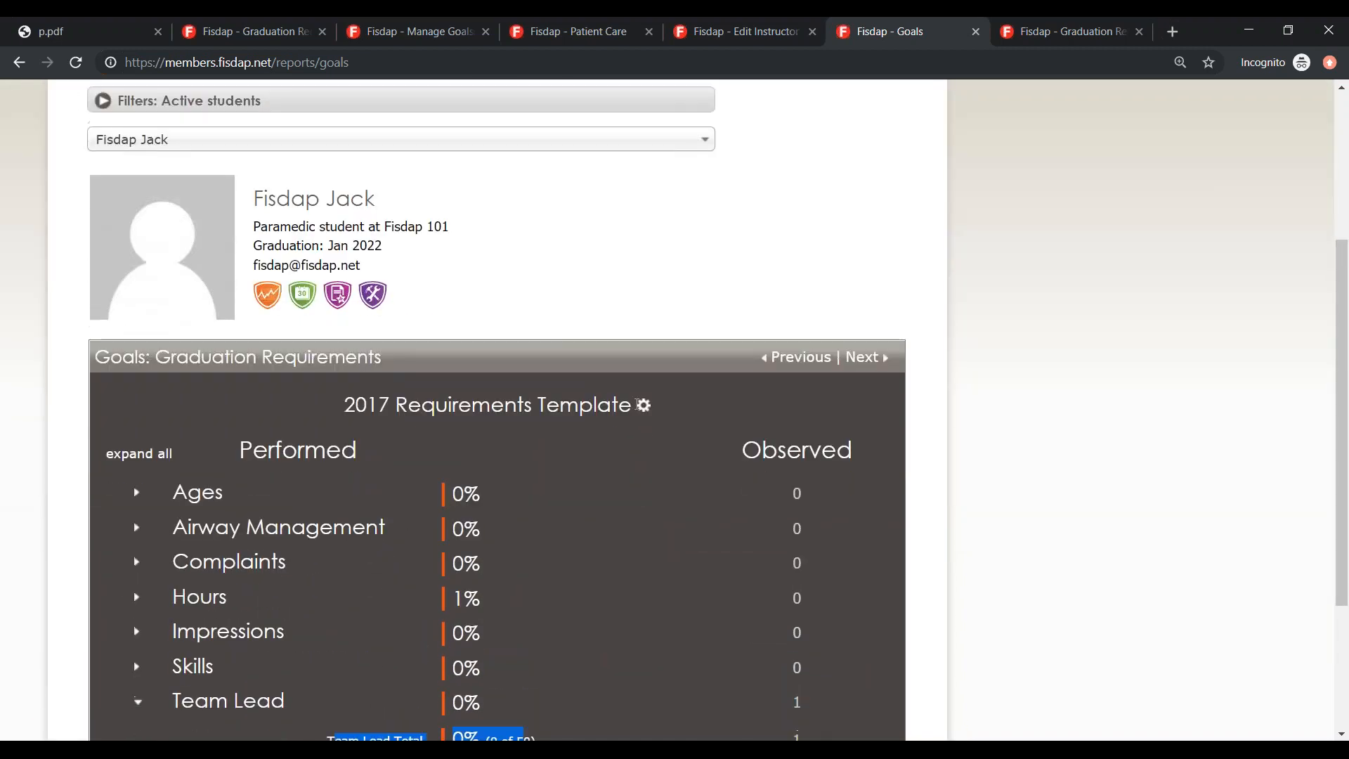
{"action": "left_click", "coordinate": [641, 405]}
{"action": "left_click", "coordinate": [764, 455]}
{"action": "left_click", "coordinate": [402, 32]}
{"action": "left_click", "coordinate": [278, 23]}
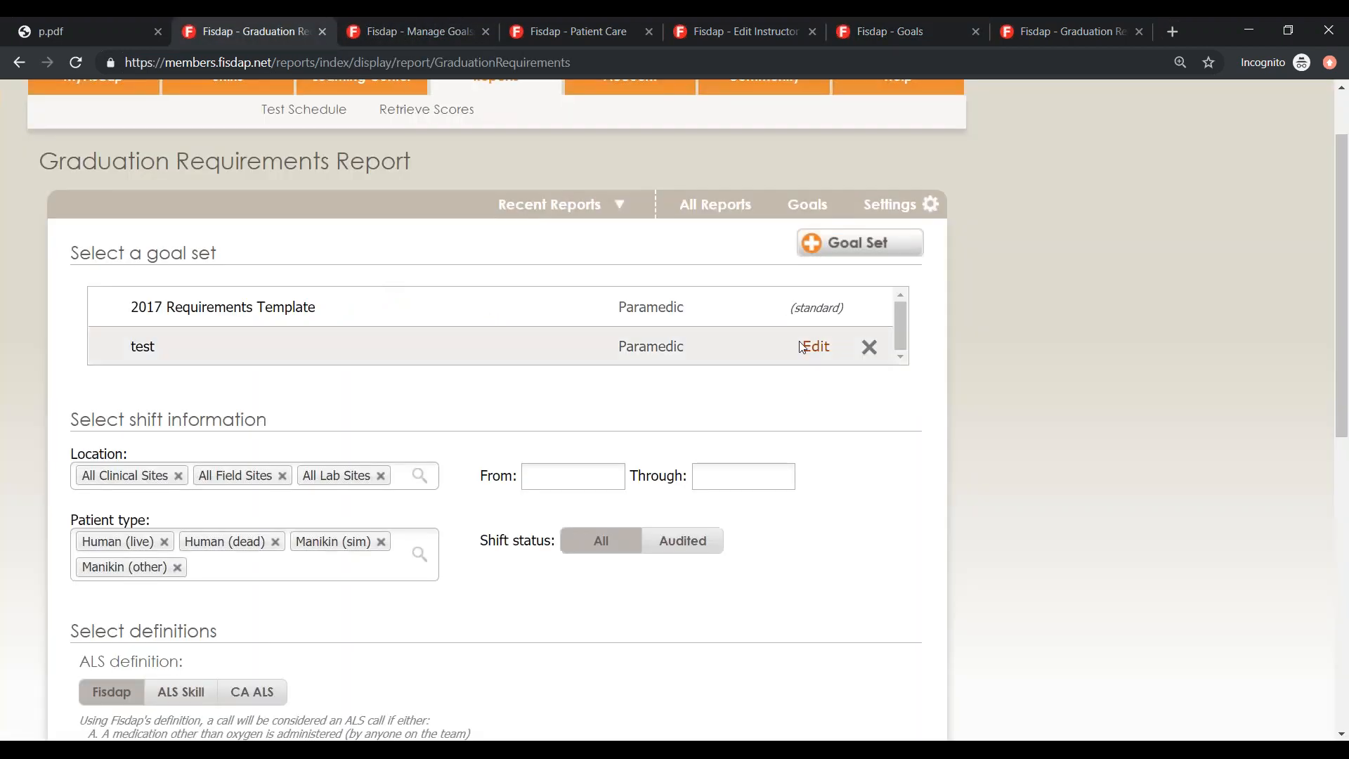
{"action": "left_click", "coordinate": [836, 248]}
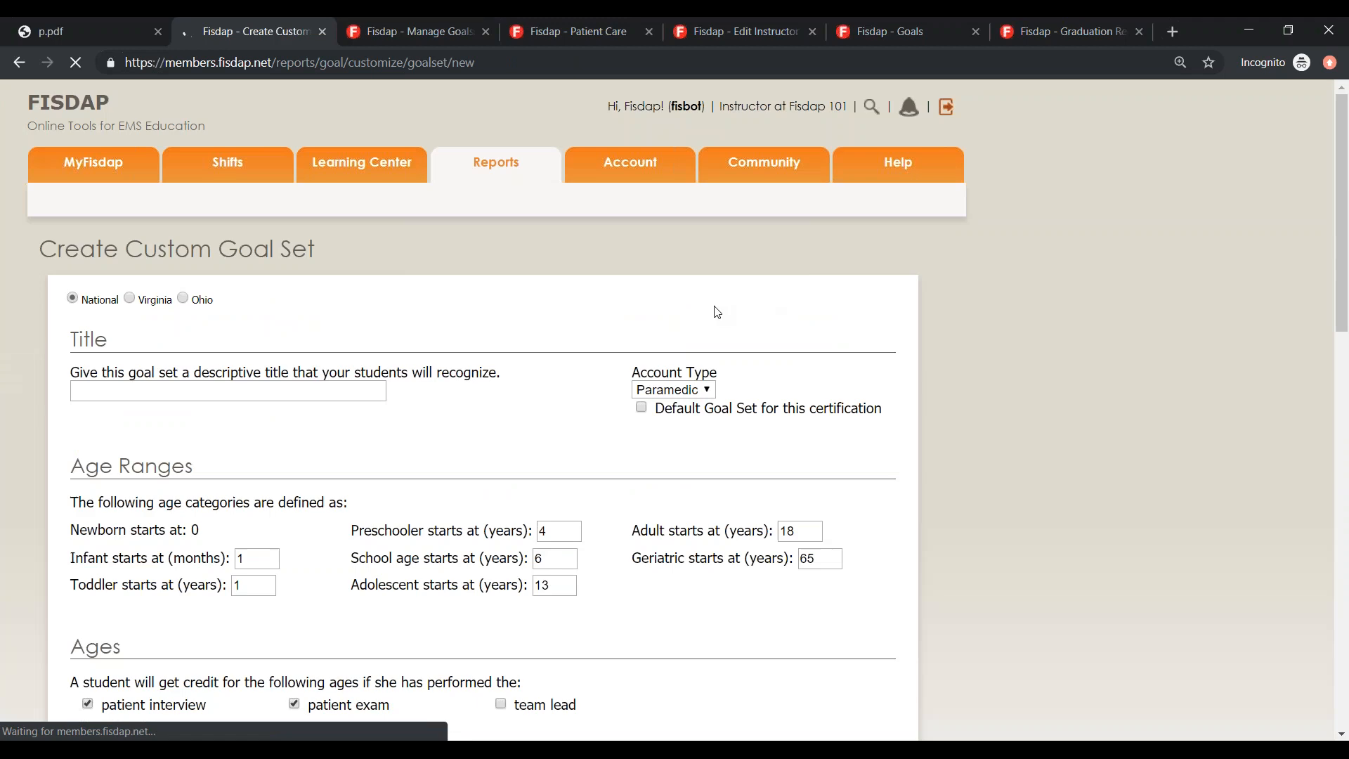
- Examine the Team Lead section of the new goal set form, including its credit conditions and the Unconscious, Pediatrics, ALS and total requirements
{"action": "scroll", "coordinate": [706, 314], "scroll_direction": "down", "scroll_amount": 15}
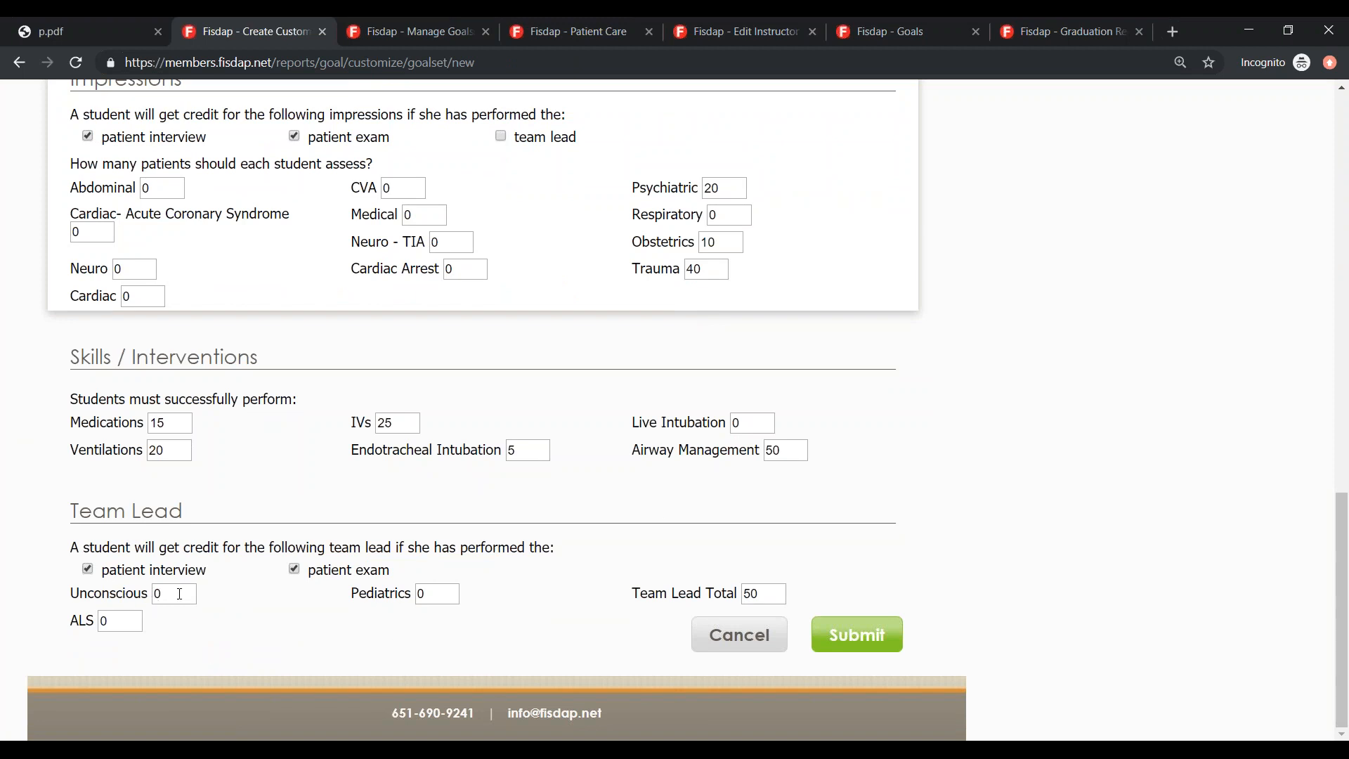
{"action": "left_click_drag", "start_coordinate": [72, 512], "coordinate": [187, 519]}
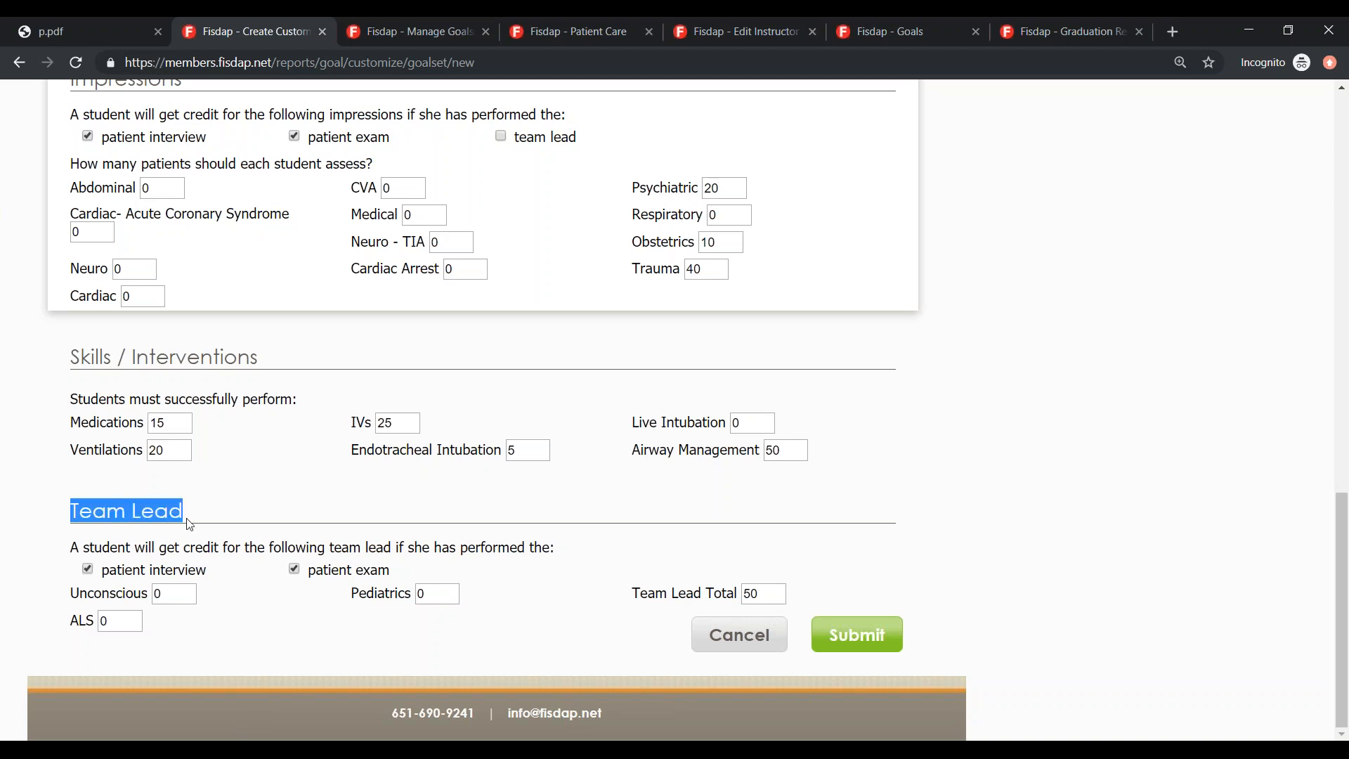
{"action": "left_click", "coordinate": [190, 524]}
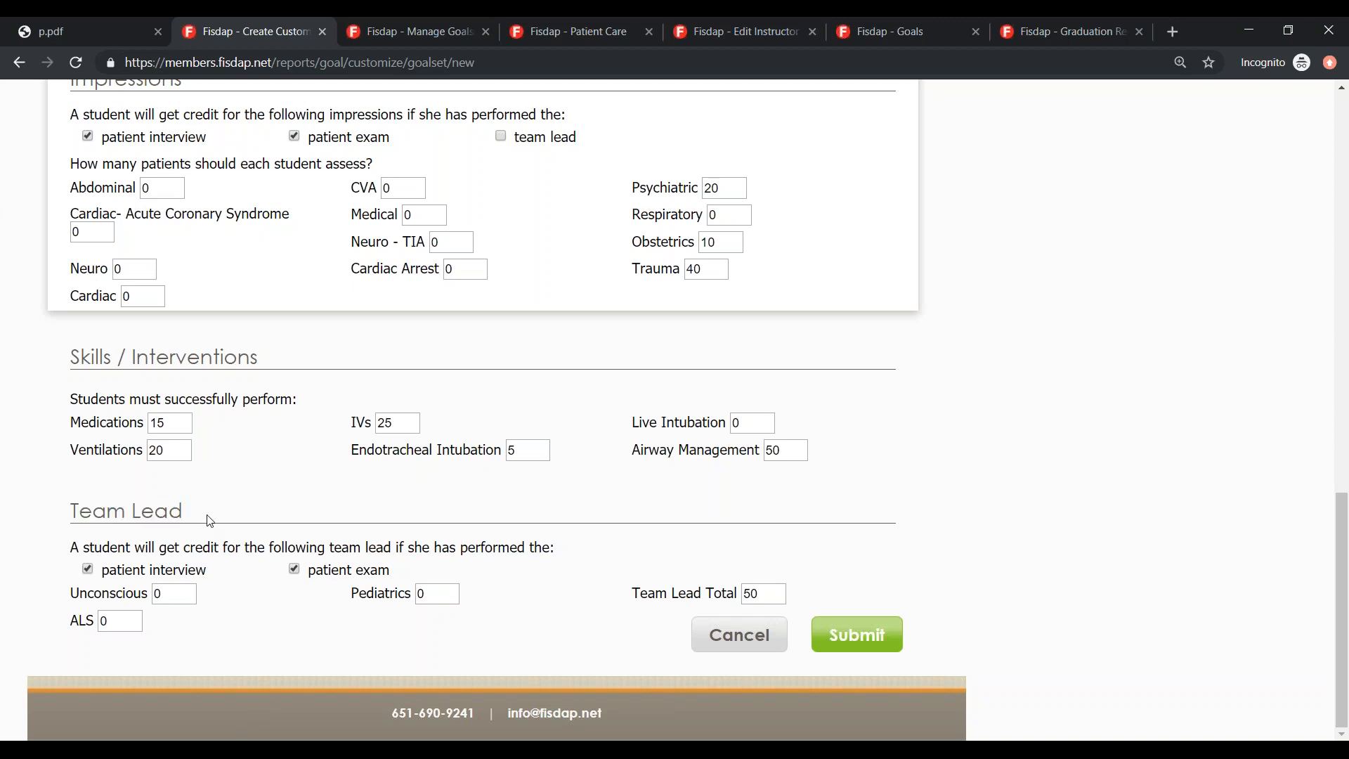
{"action": "left_click_drag", "start_coordinate": [69, 595], "coordinate": [115, 598]}
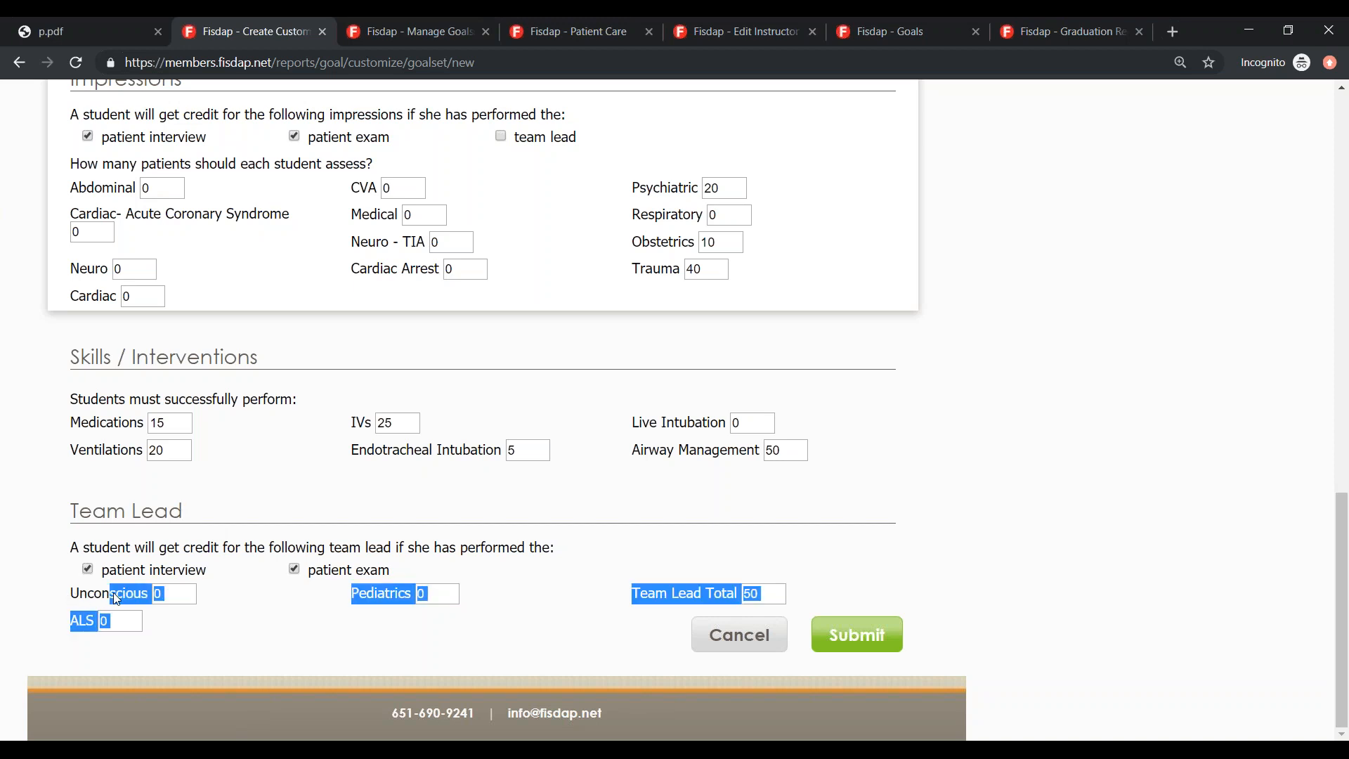
{"action": "left_click", "coordinate": [117, 598]}
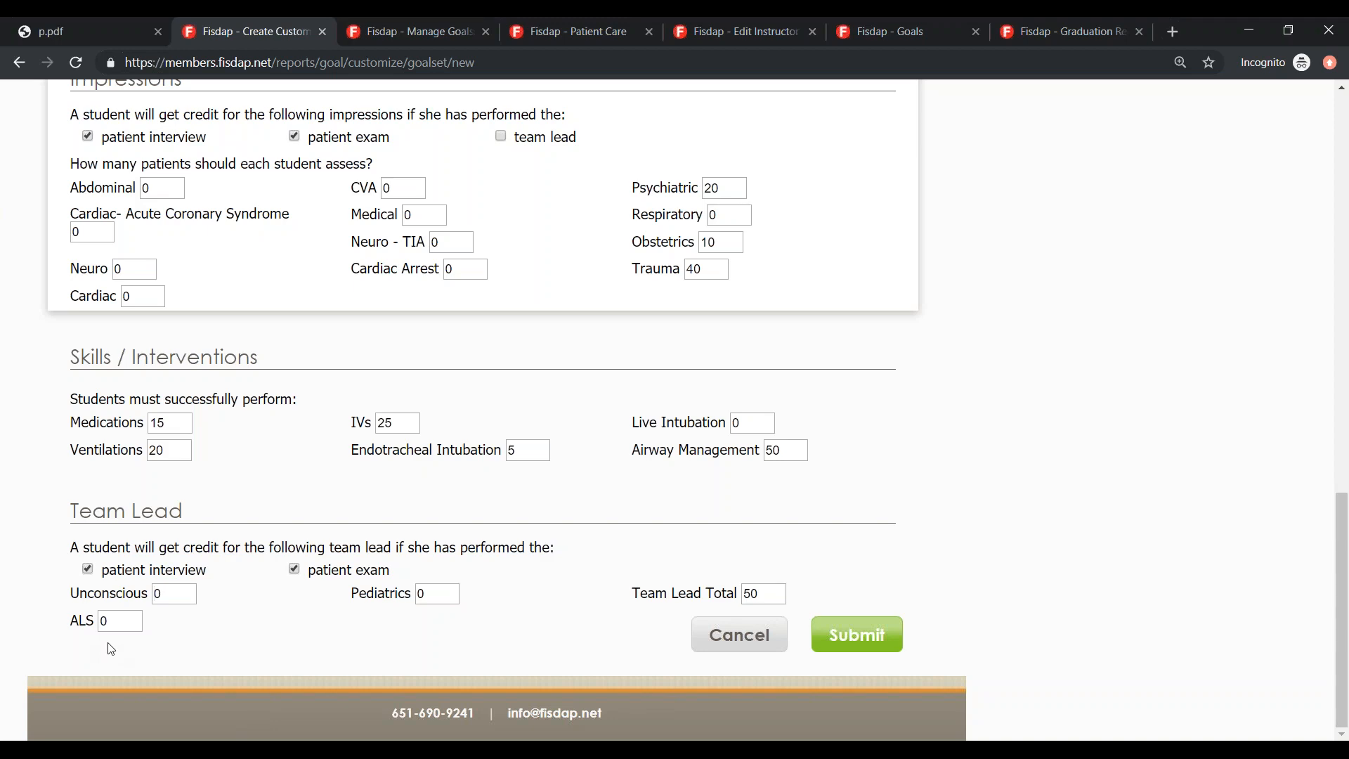
- Review the Complaints, Hours, Impressions and Skills / Interventions requirements of the goal set form and return to its Team Lead section
{"action": "scroll", "coordinate": [111, 642], "scroll_direction": "up", "scroll_amount": 4}
{"action": "scroll", "coordinate": [111, 641], "scroll_direction": "down", "scroll_amount": 4}
{"action": "scroll", "coordinate": [218, 508], "scroll_direction": "up", "scroll_amount": 7}
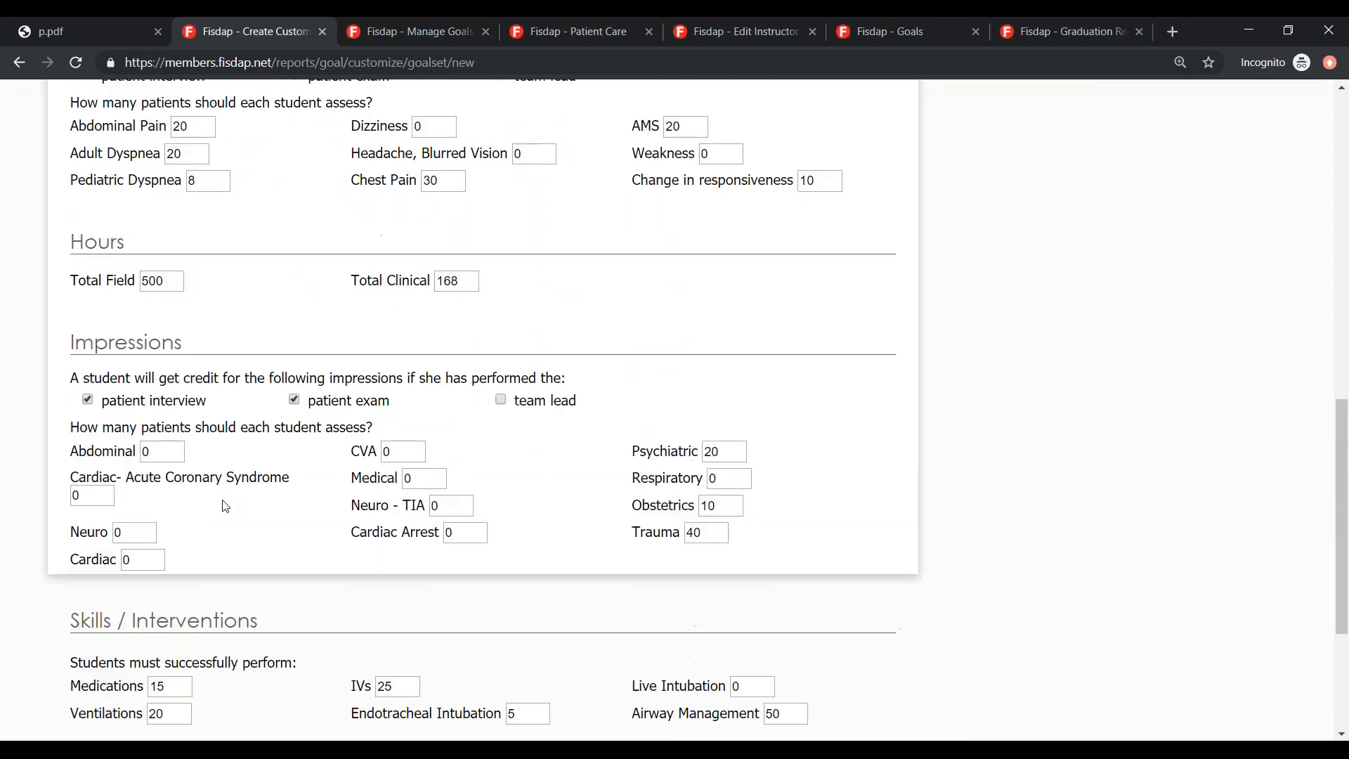
{"action": "scroll", "coordinate": [225, 510], "scroll_direction": "down", "scroll_amount": 4}
{"action": "scroll", "coordinate": [232, 511], "scroll_direction": "down", "scroll_amount": 4}
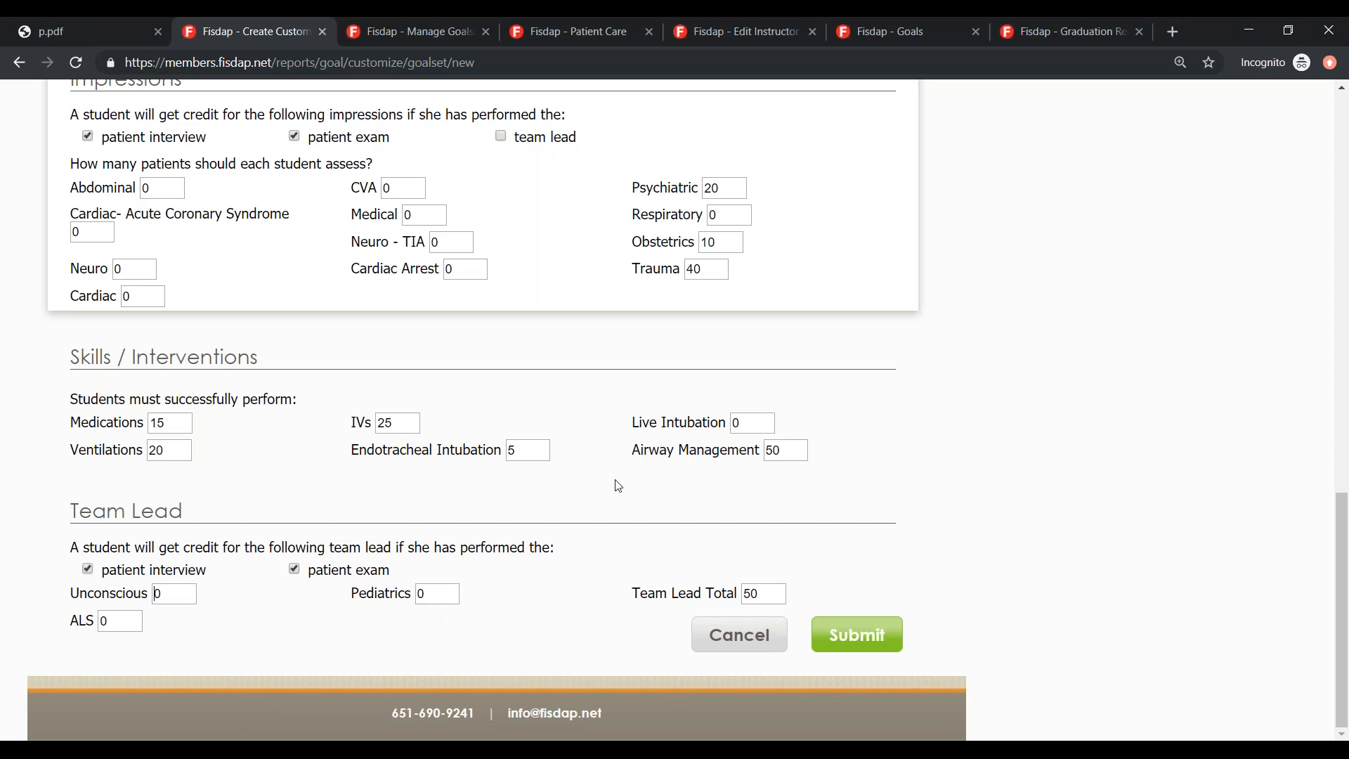
- Switch to the already open p.pdf and show the Fisdap Tips & Tricks webinar schedule on page 2
{"action": "left_click", "coordinate": [126, 25]}
{"action": "scroll", "coordinate": [398, 355], "scroll_direction": "down", "scroll_amount": 8}
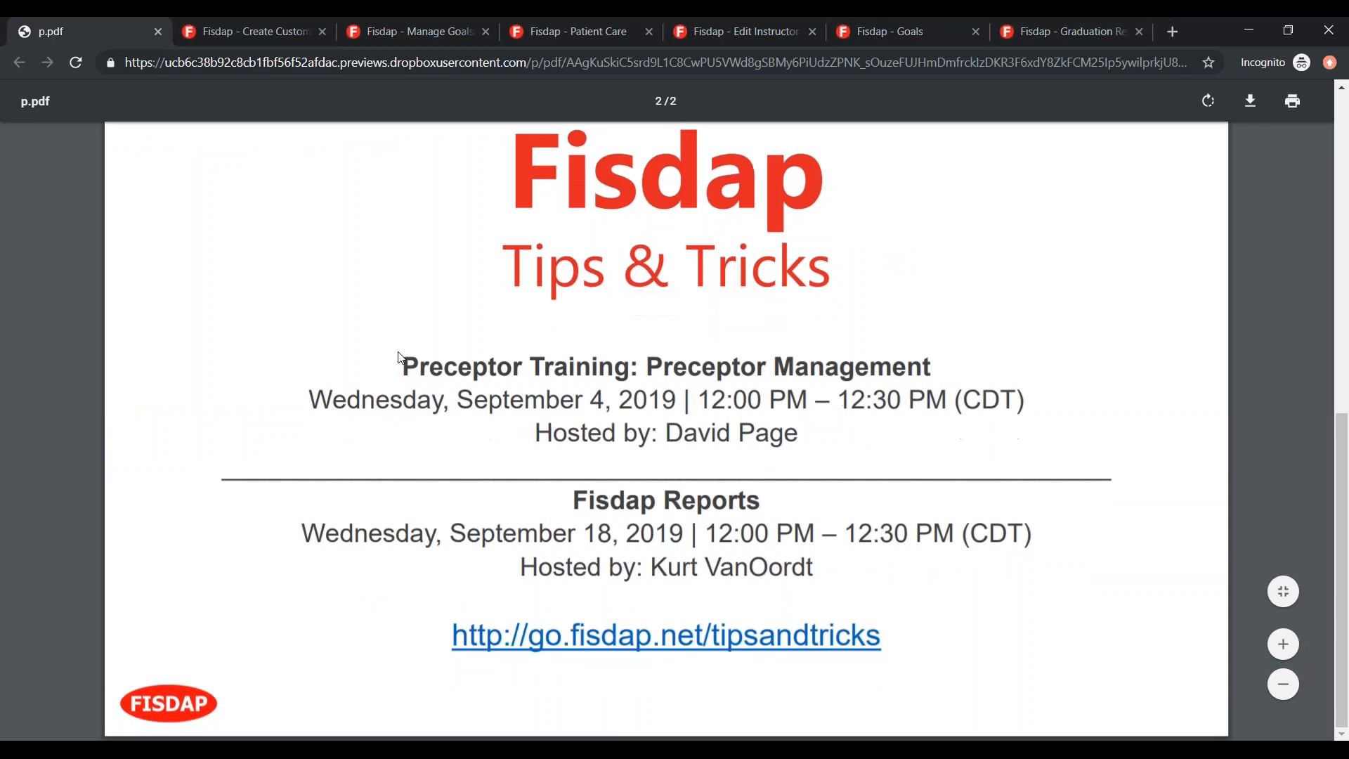
{"action": "scroll", "coordinate": [399, 356], "scroll_direction": "down", "scroll_amount": 2}
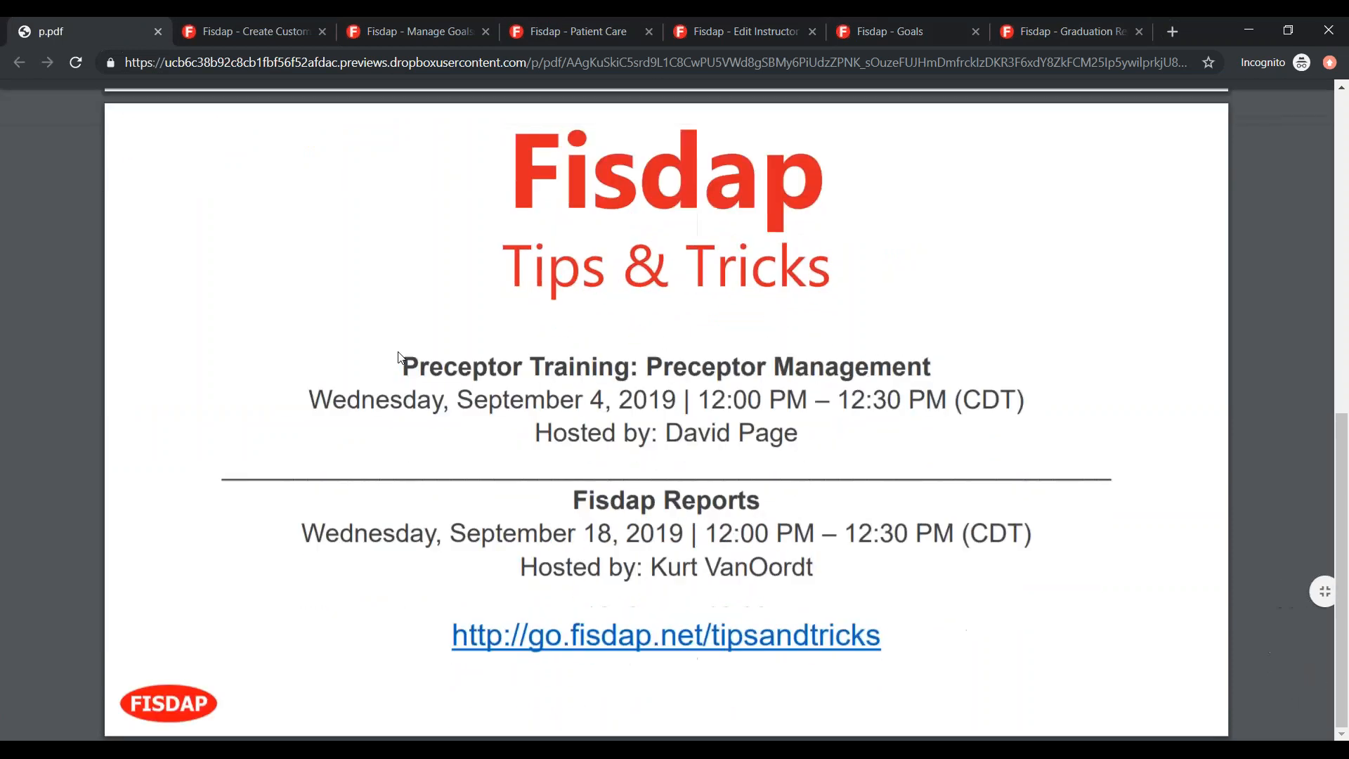